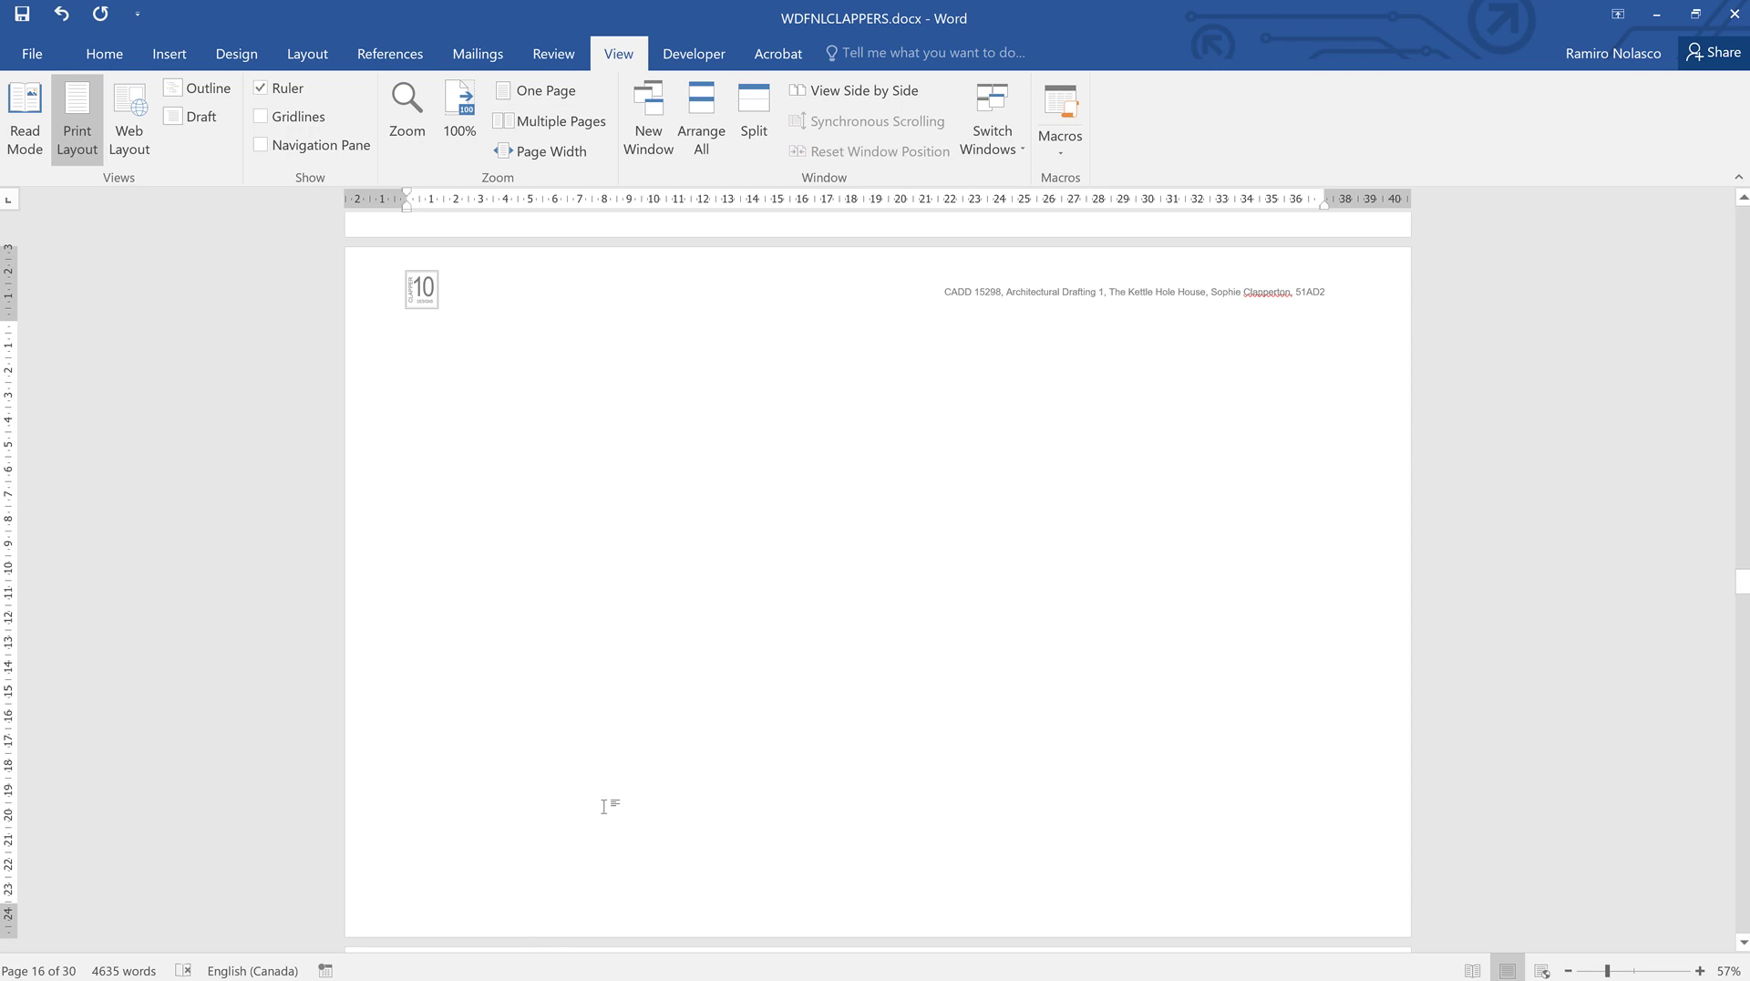
# - Switch from Word to the AutoCAD 2018 window showing the house plans and elevations
pyautogui.press('super')
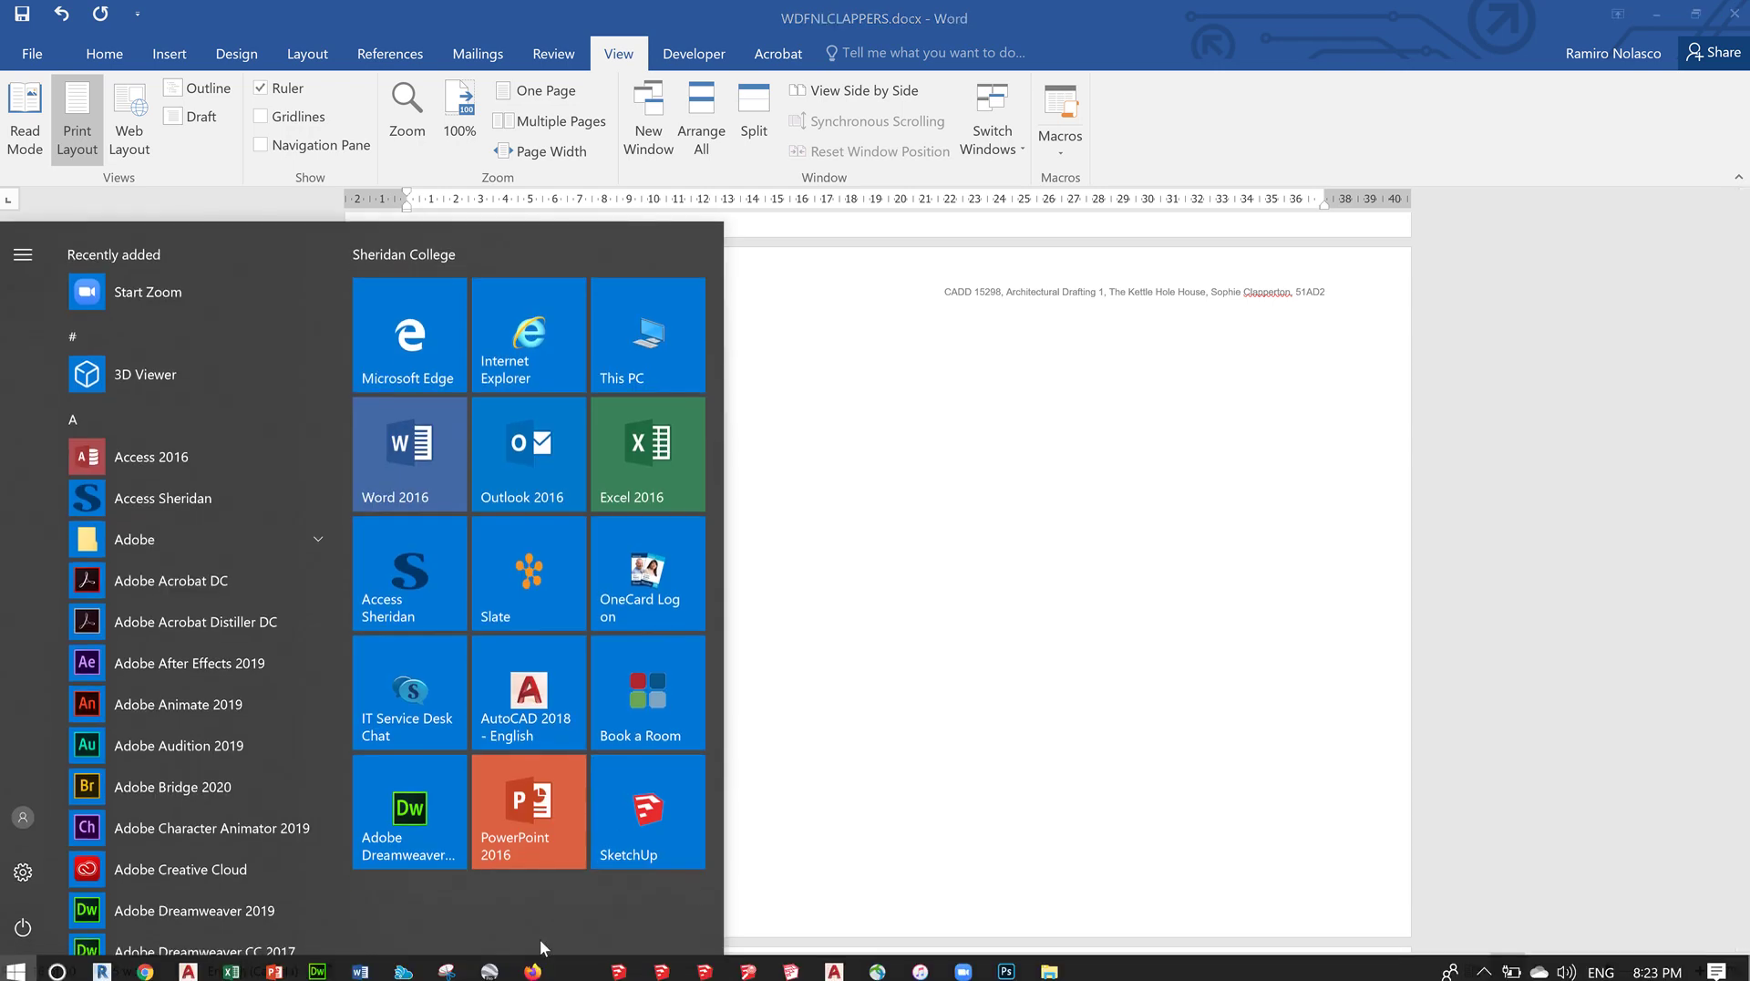
pyautogui.click(189, 971)
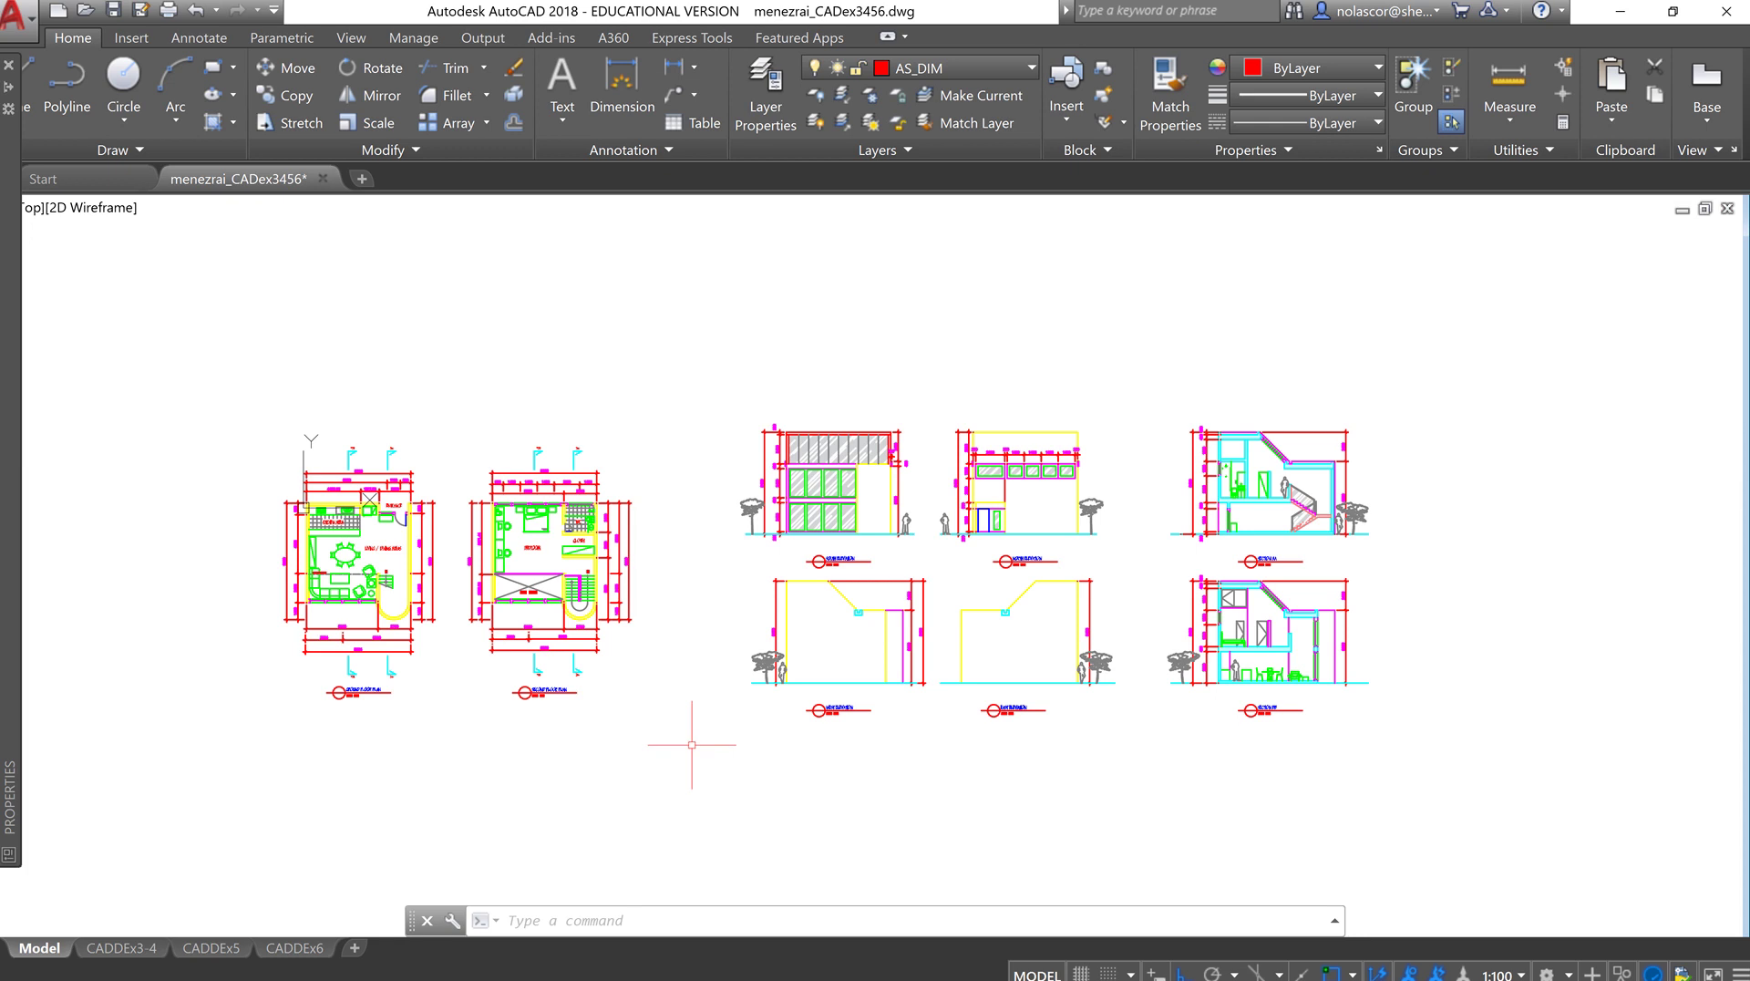
pyautogui.write('op')
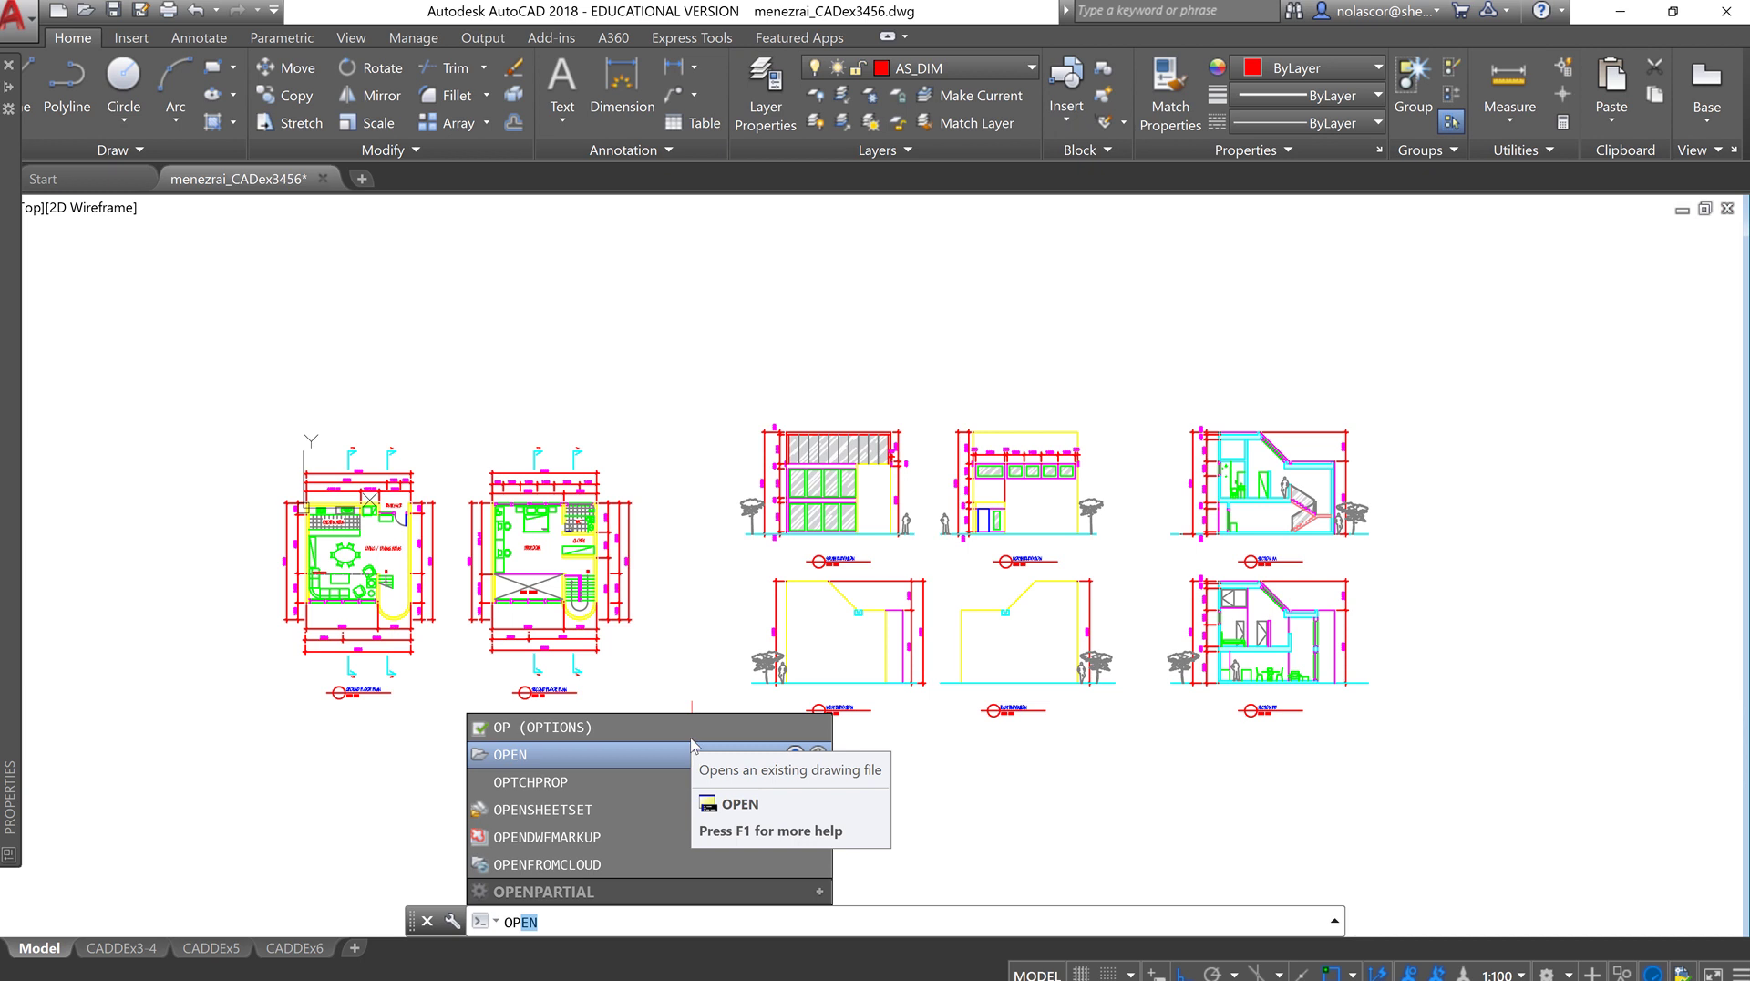
pyautogui.click(692, 727)
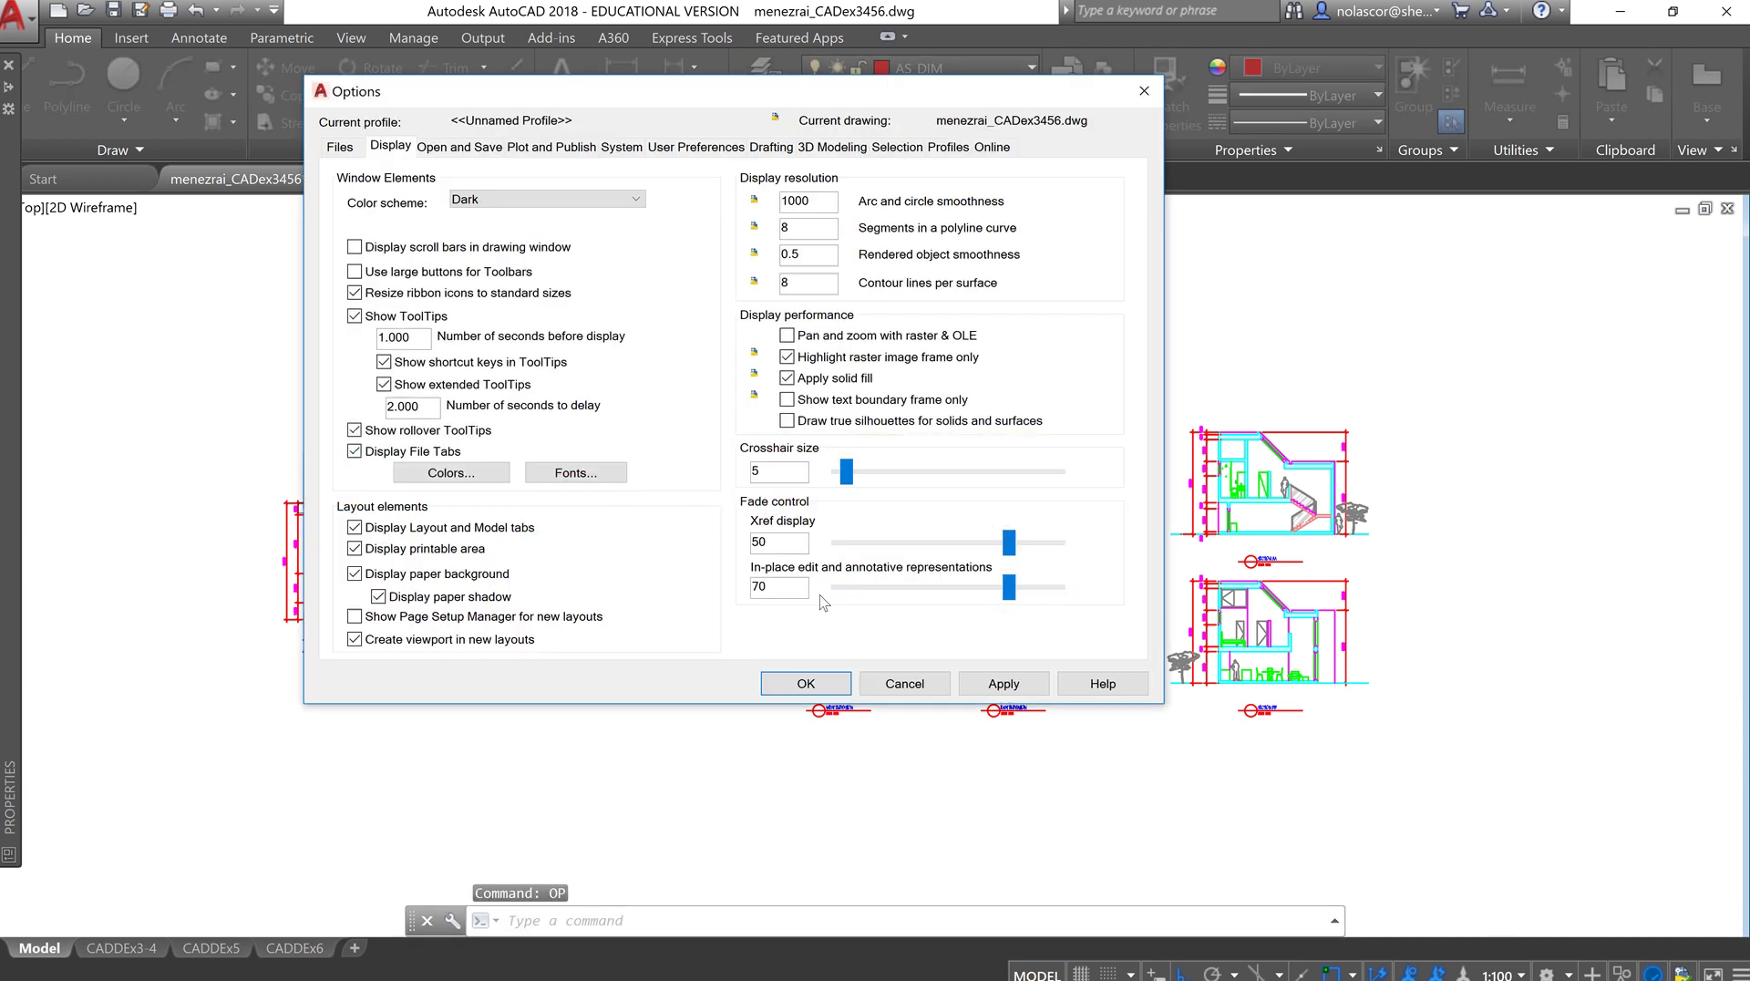
pyautogui.click(451, 473)
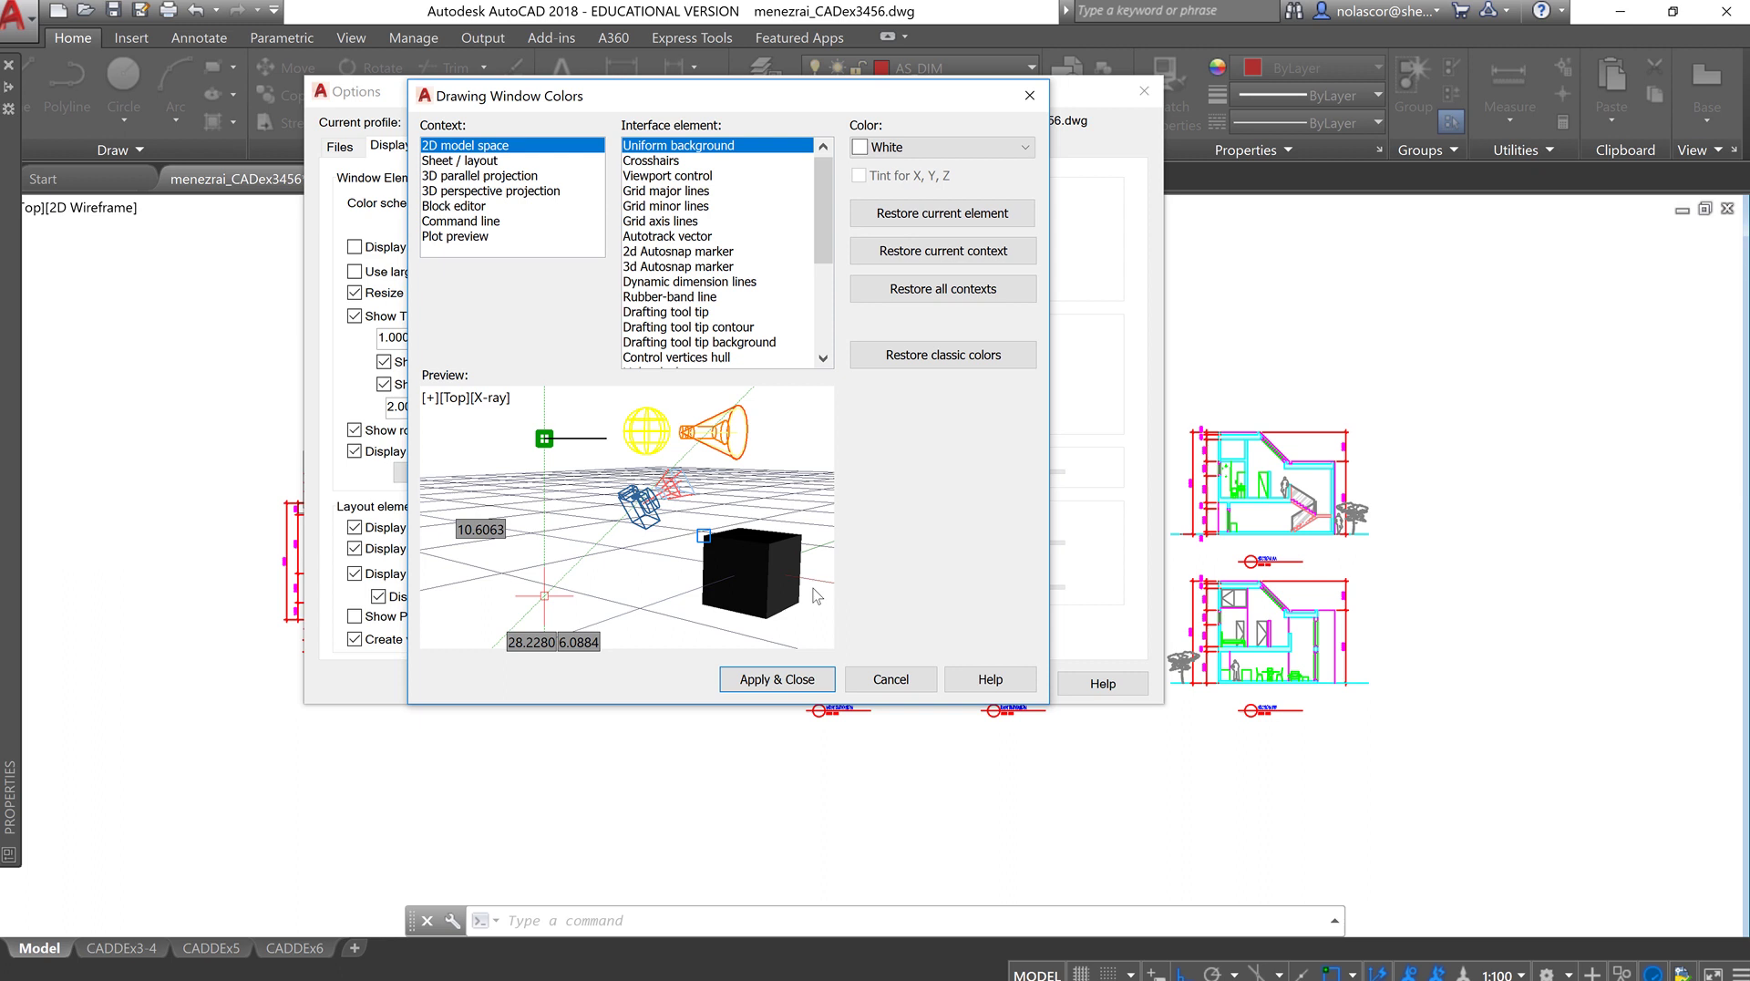
pyautogui.click(777, 679)
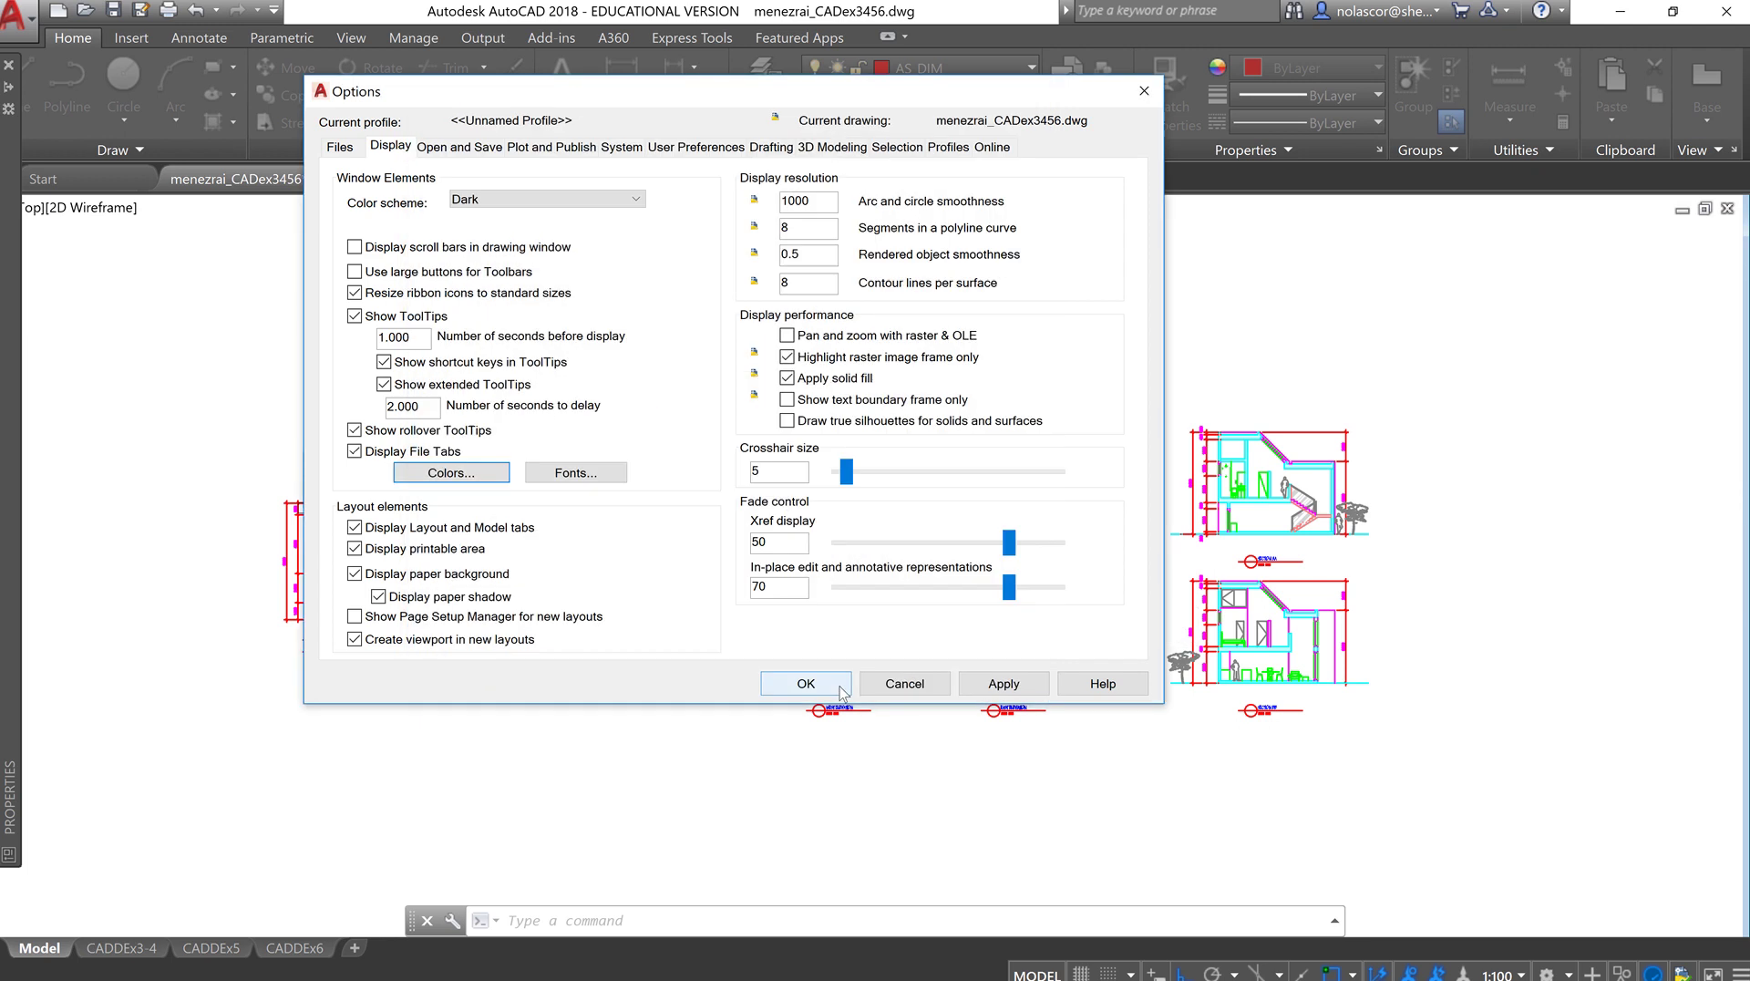
pyautogui.click(839, 690)
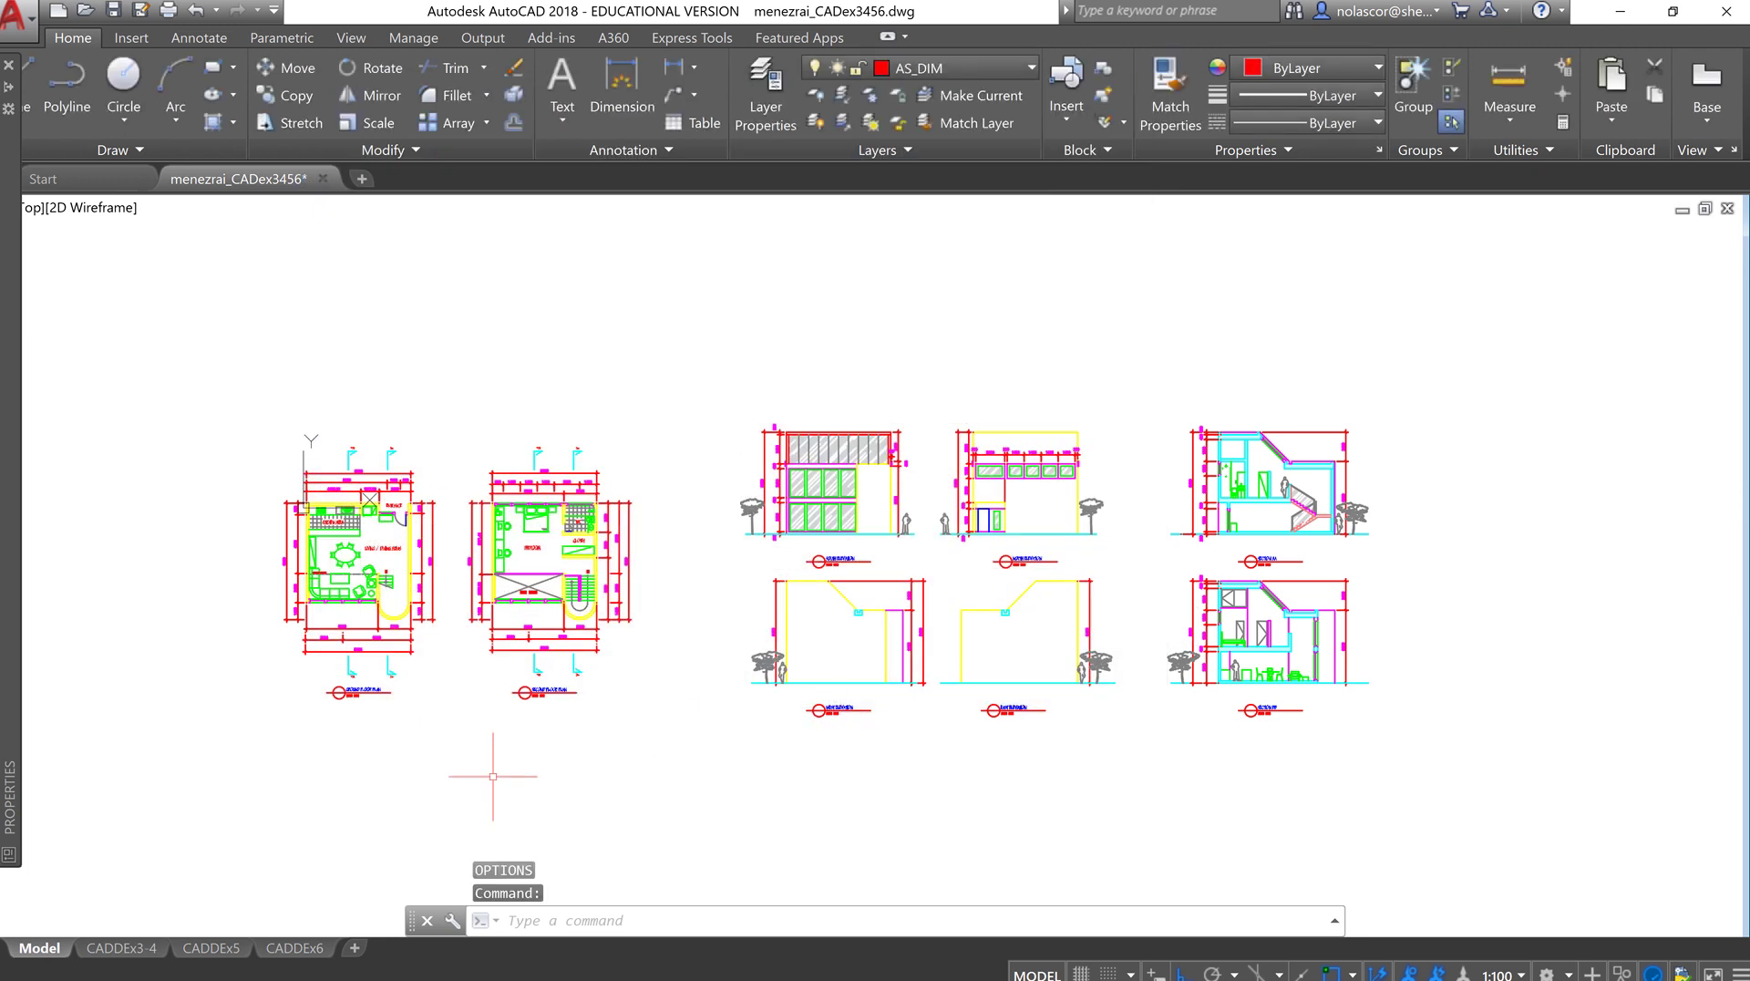
# - Copy the sheet border, viewport and title block from the CADDEx3-4 layout
pyautogui.click(114, 947)
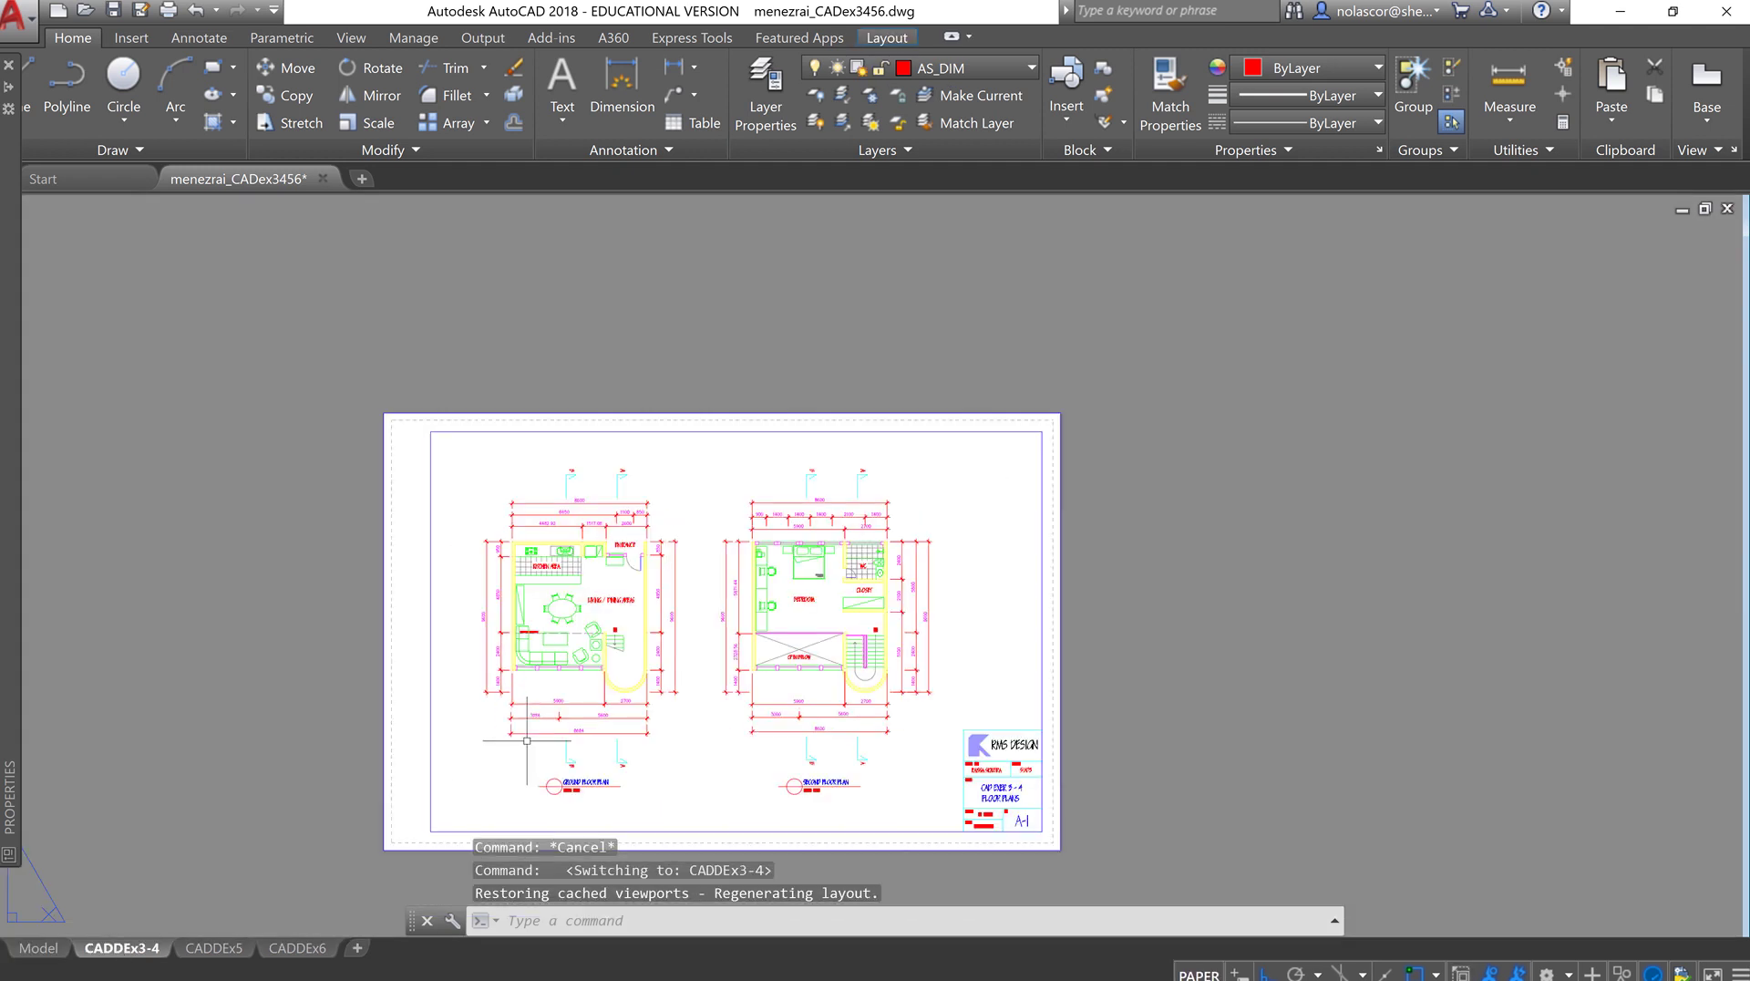
pyautogui.scroll(-3, 570, 567)
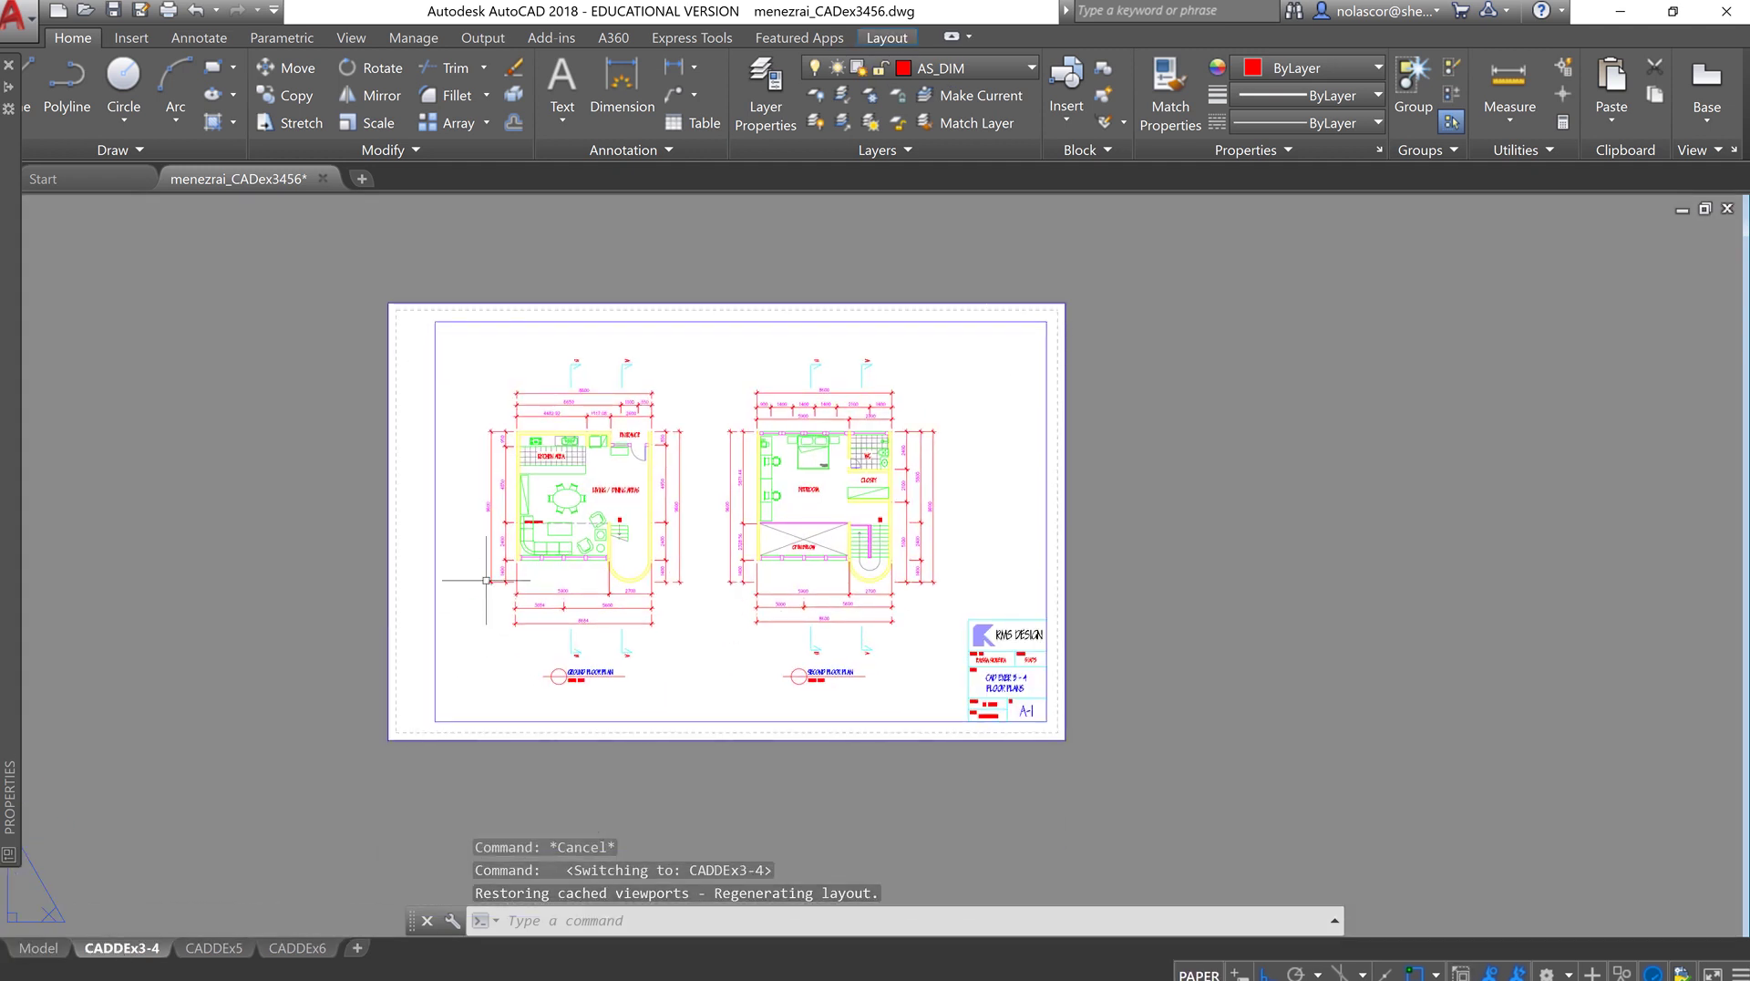
pyautogui.click(364, 277)
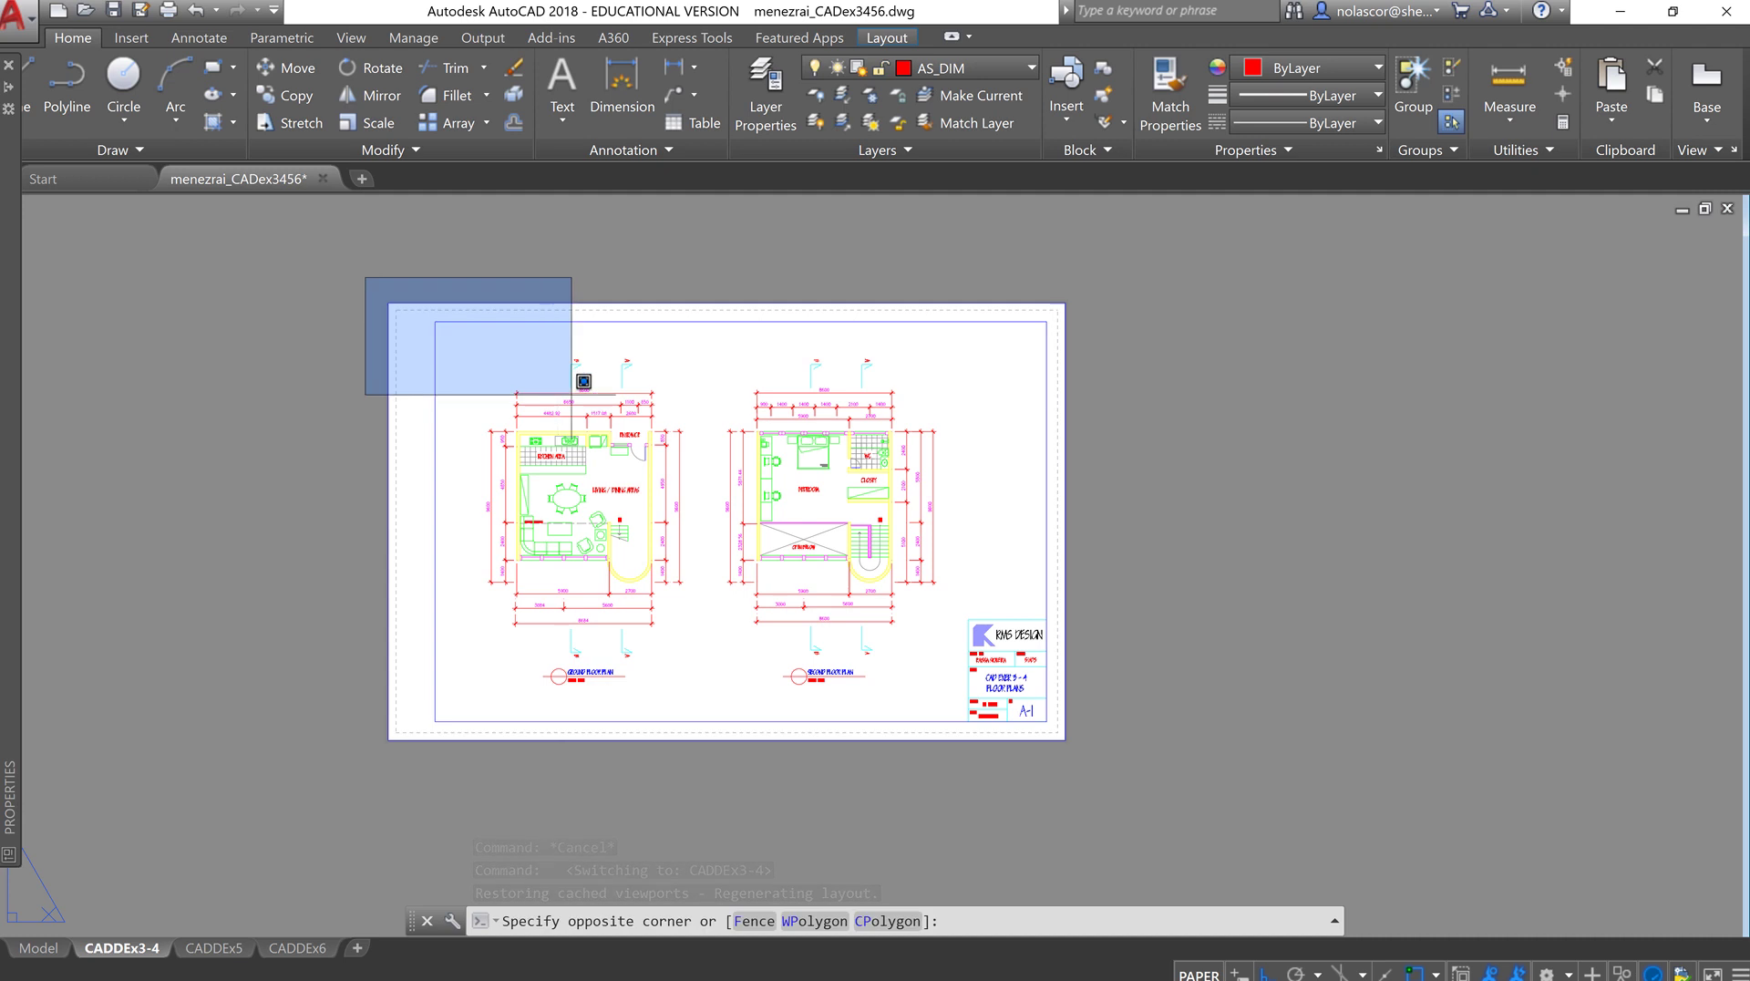
pyautogui.click(1108, 769)
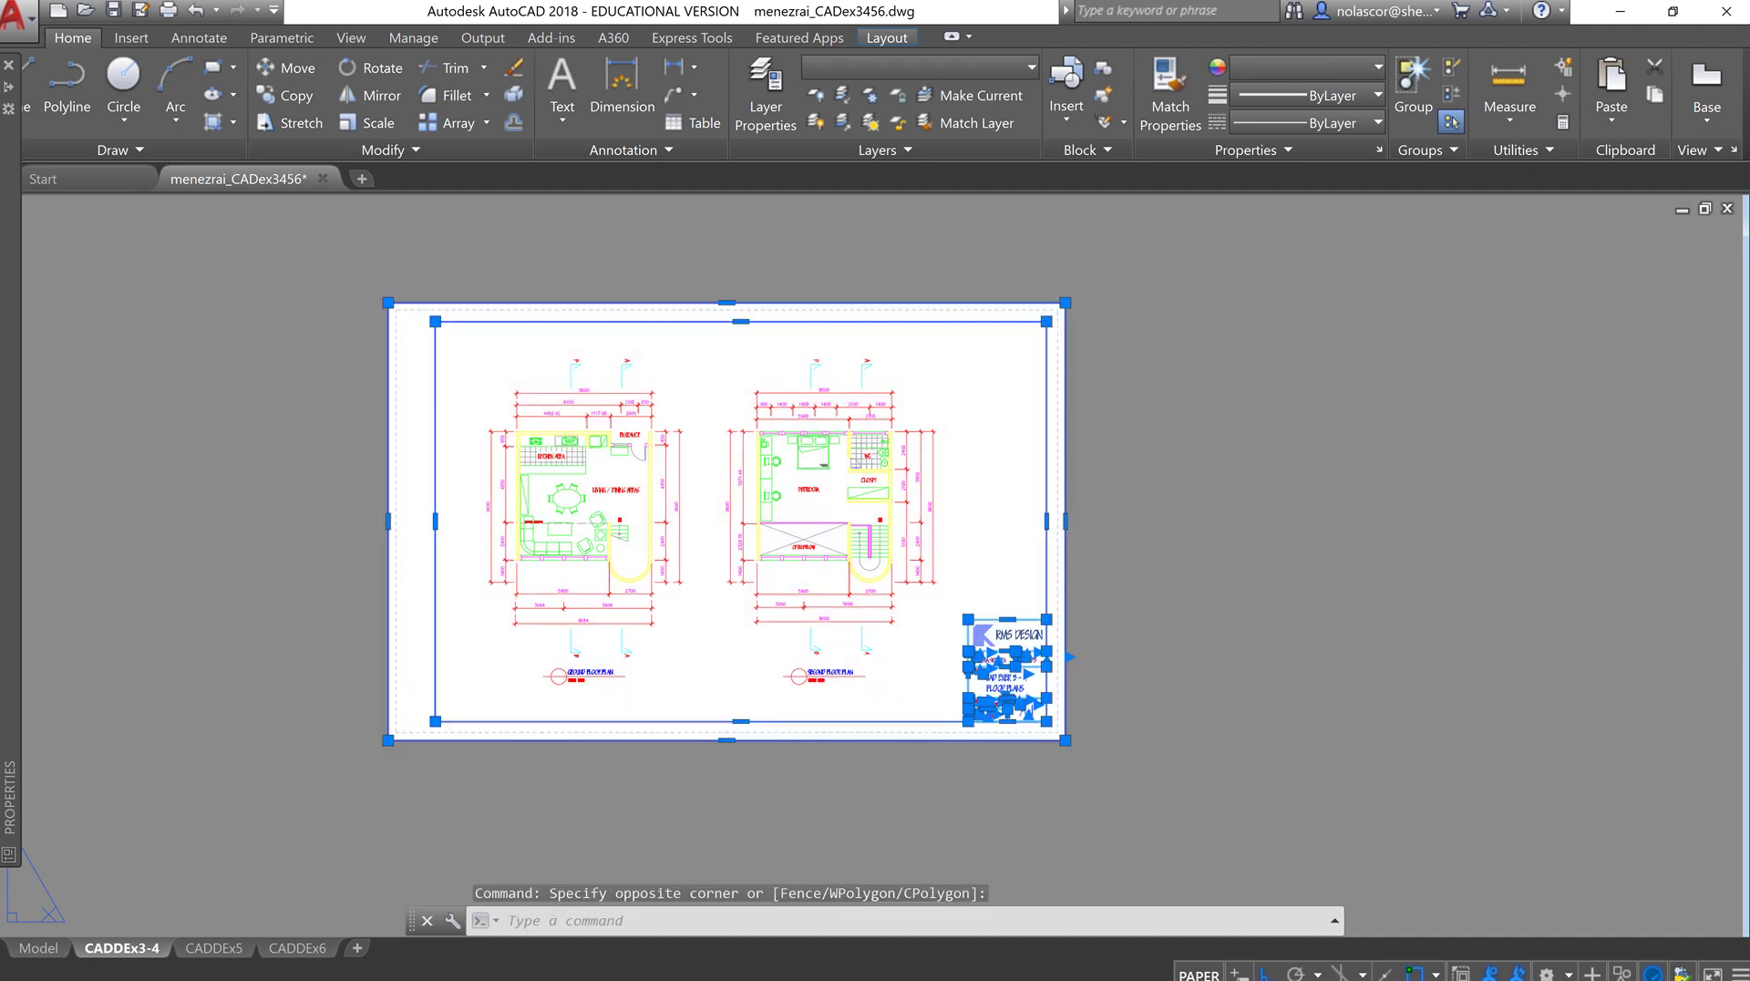
pyautogui.hotkey('ctrl', 'c')
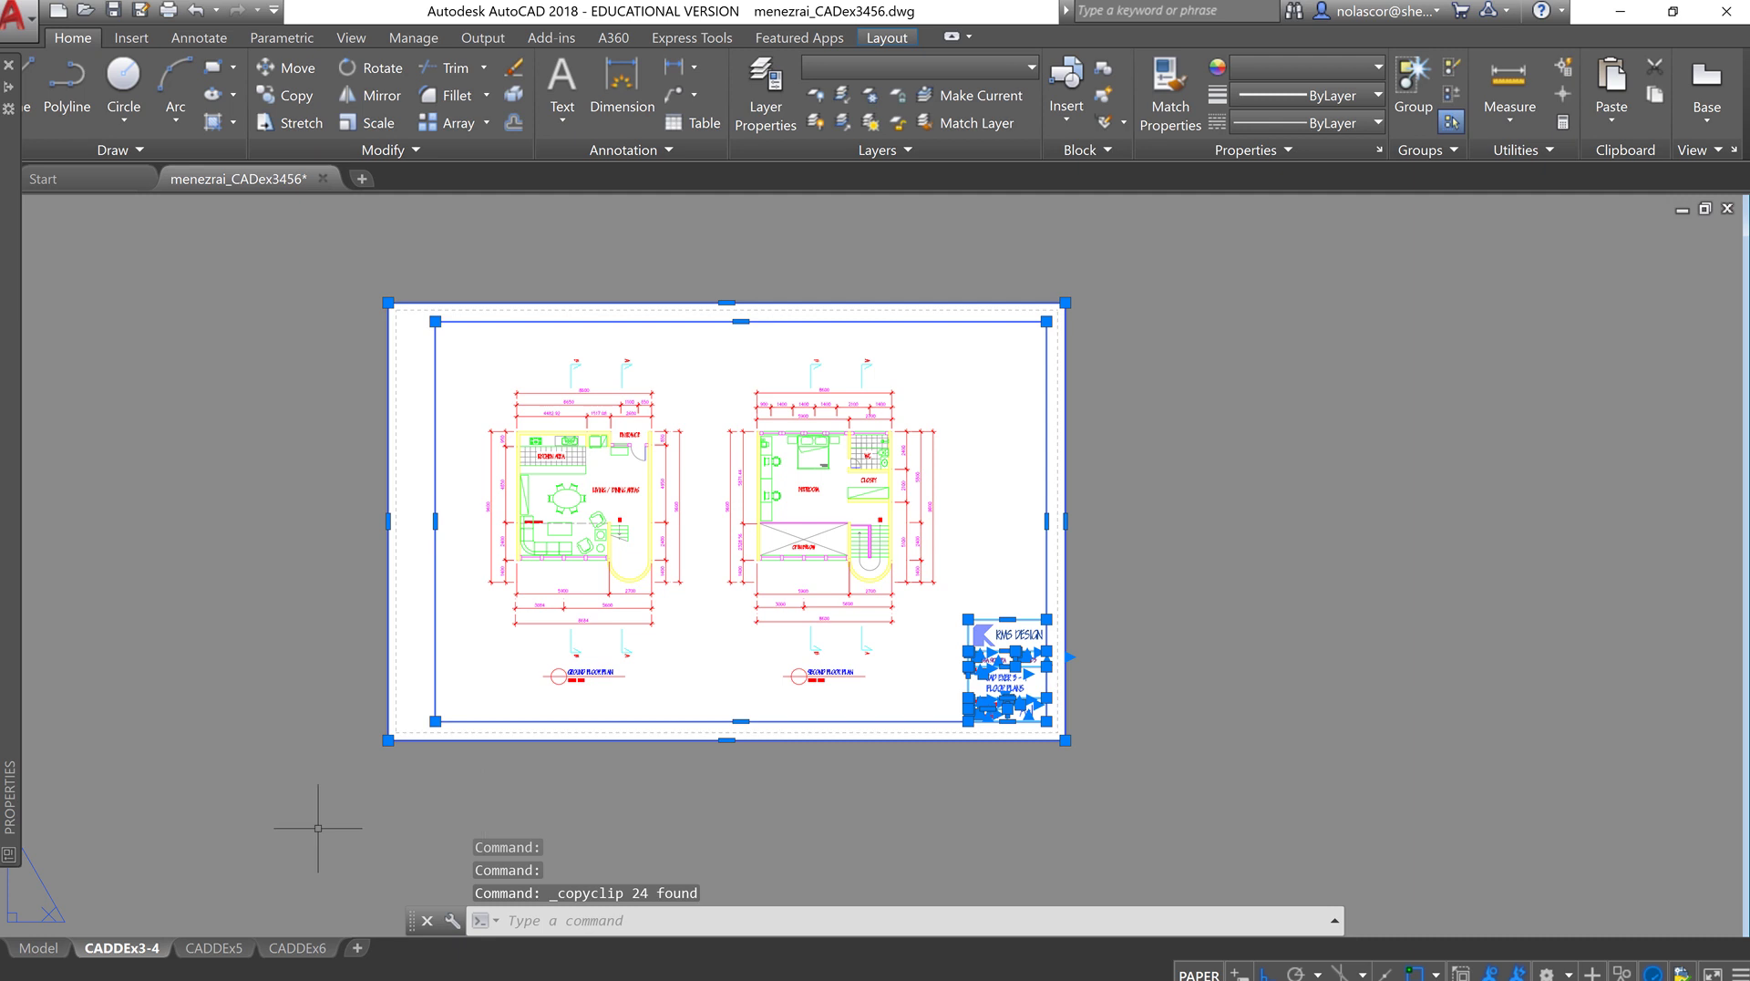
# - Paste the copied sheet into model space in the empty area right of the elevations
pyautogui.click(42, 950)
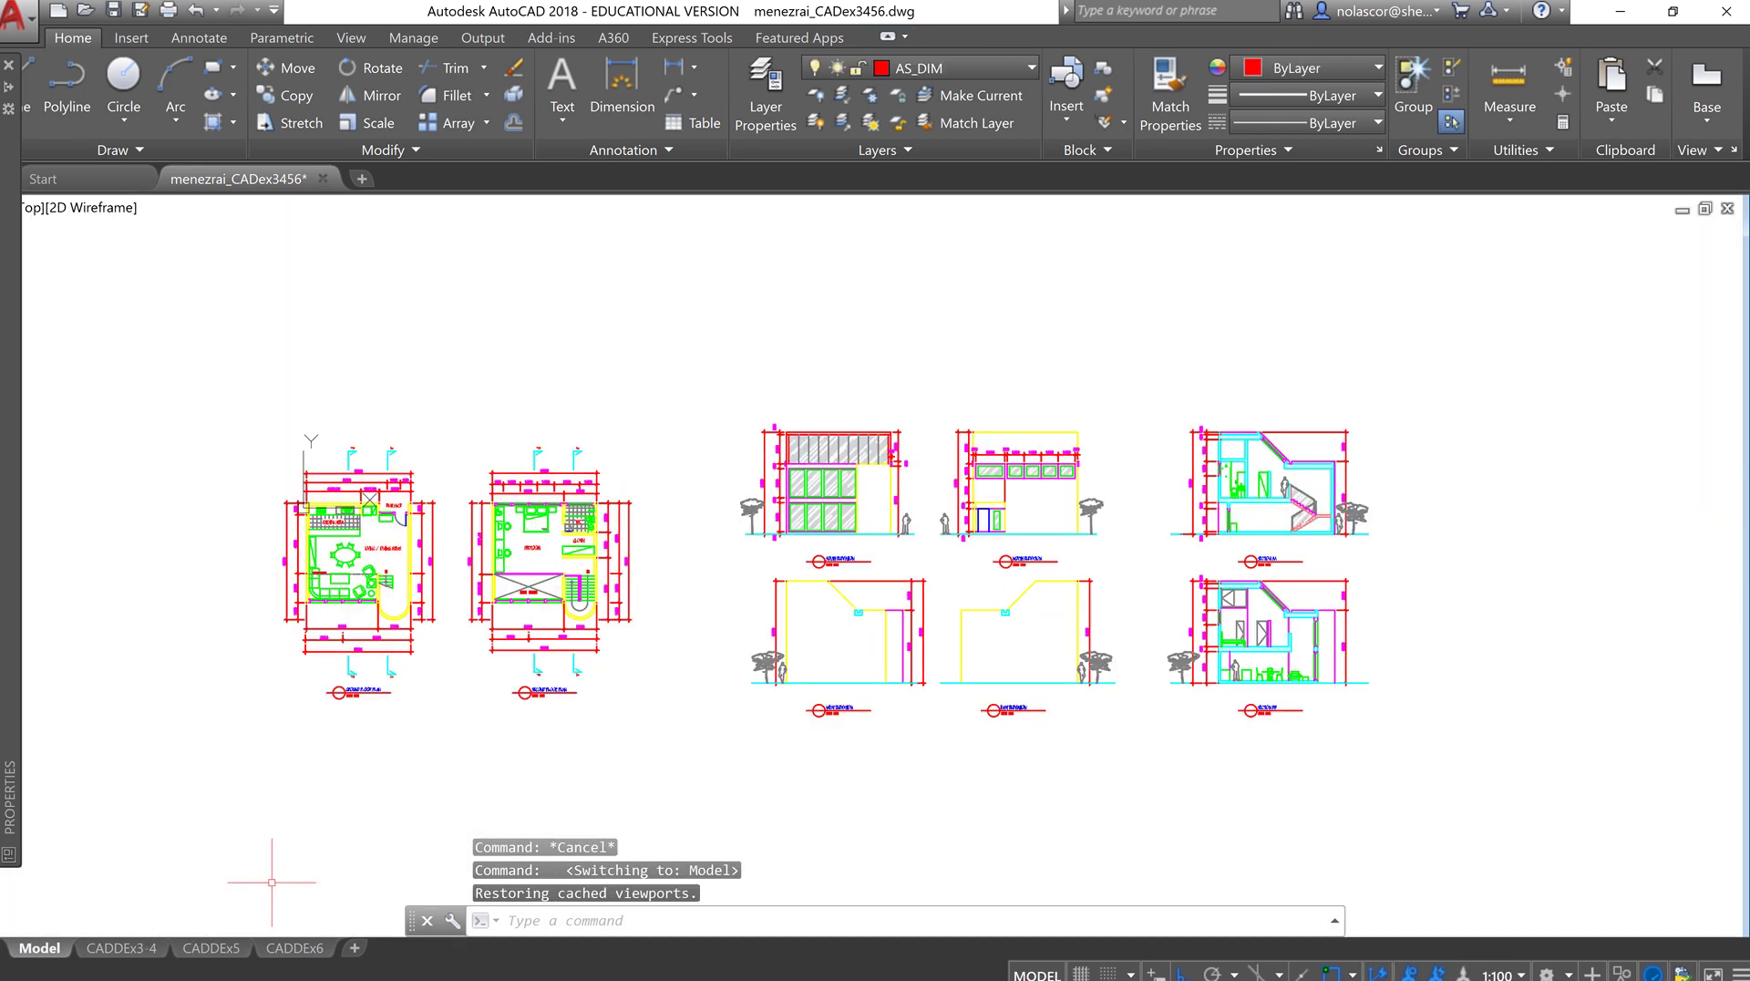
pyautogui.moveTo(1366, 765); pyautogui.dragTo(1027, 707, button='middle')
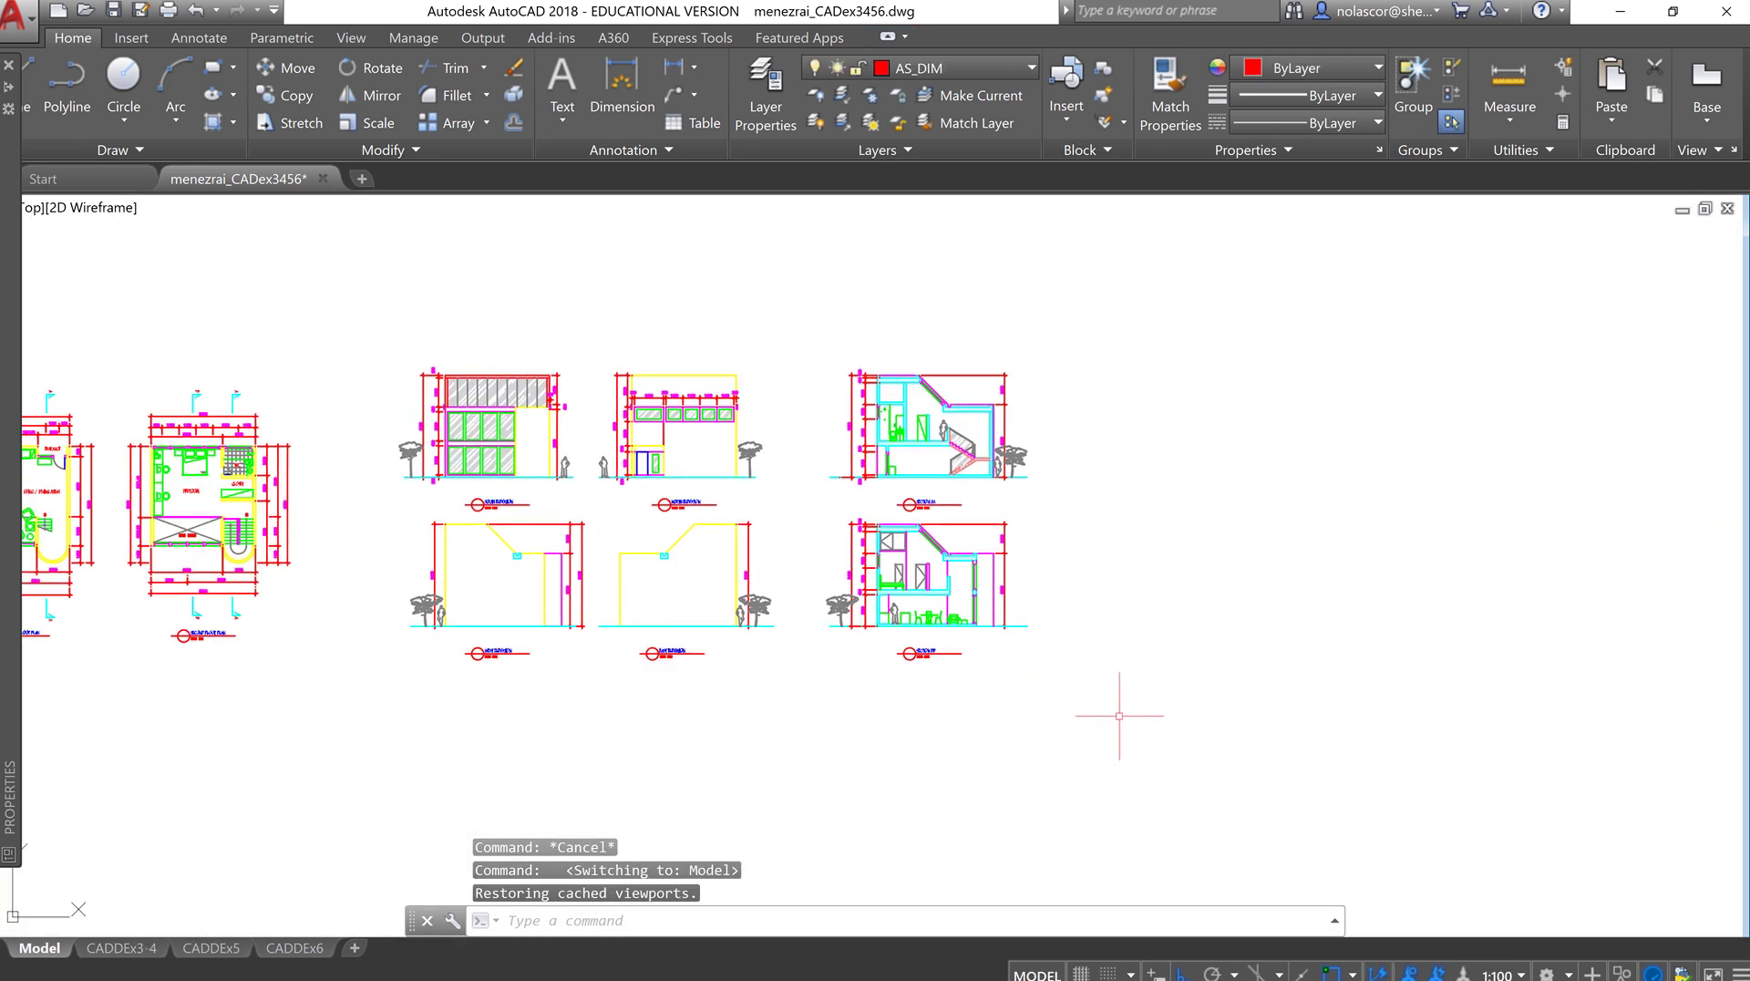
pyautogui.hotkey('ctrl', 'v')
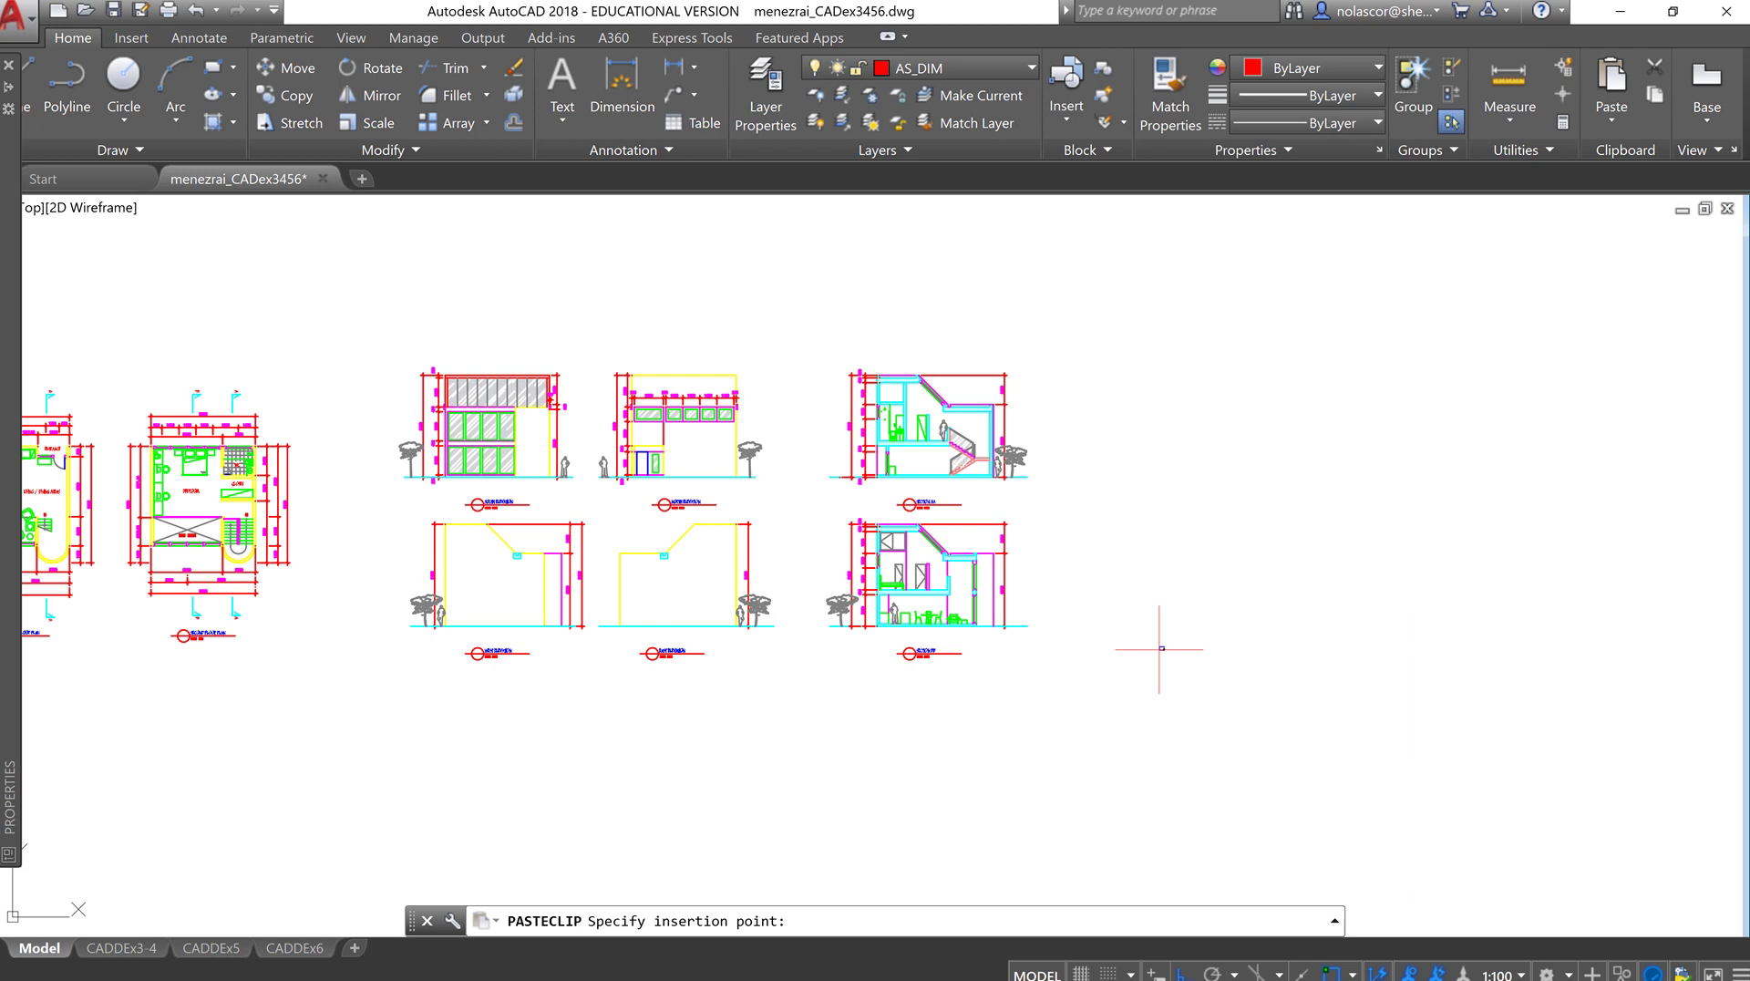
pyautogui.click(1160, 648)
pyautogui.scroll(15, 1160, 648)
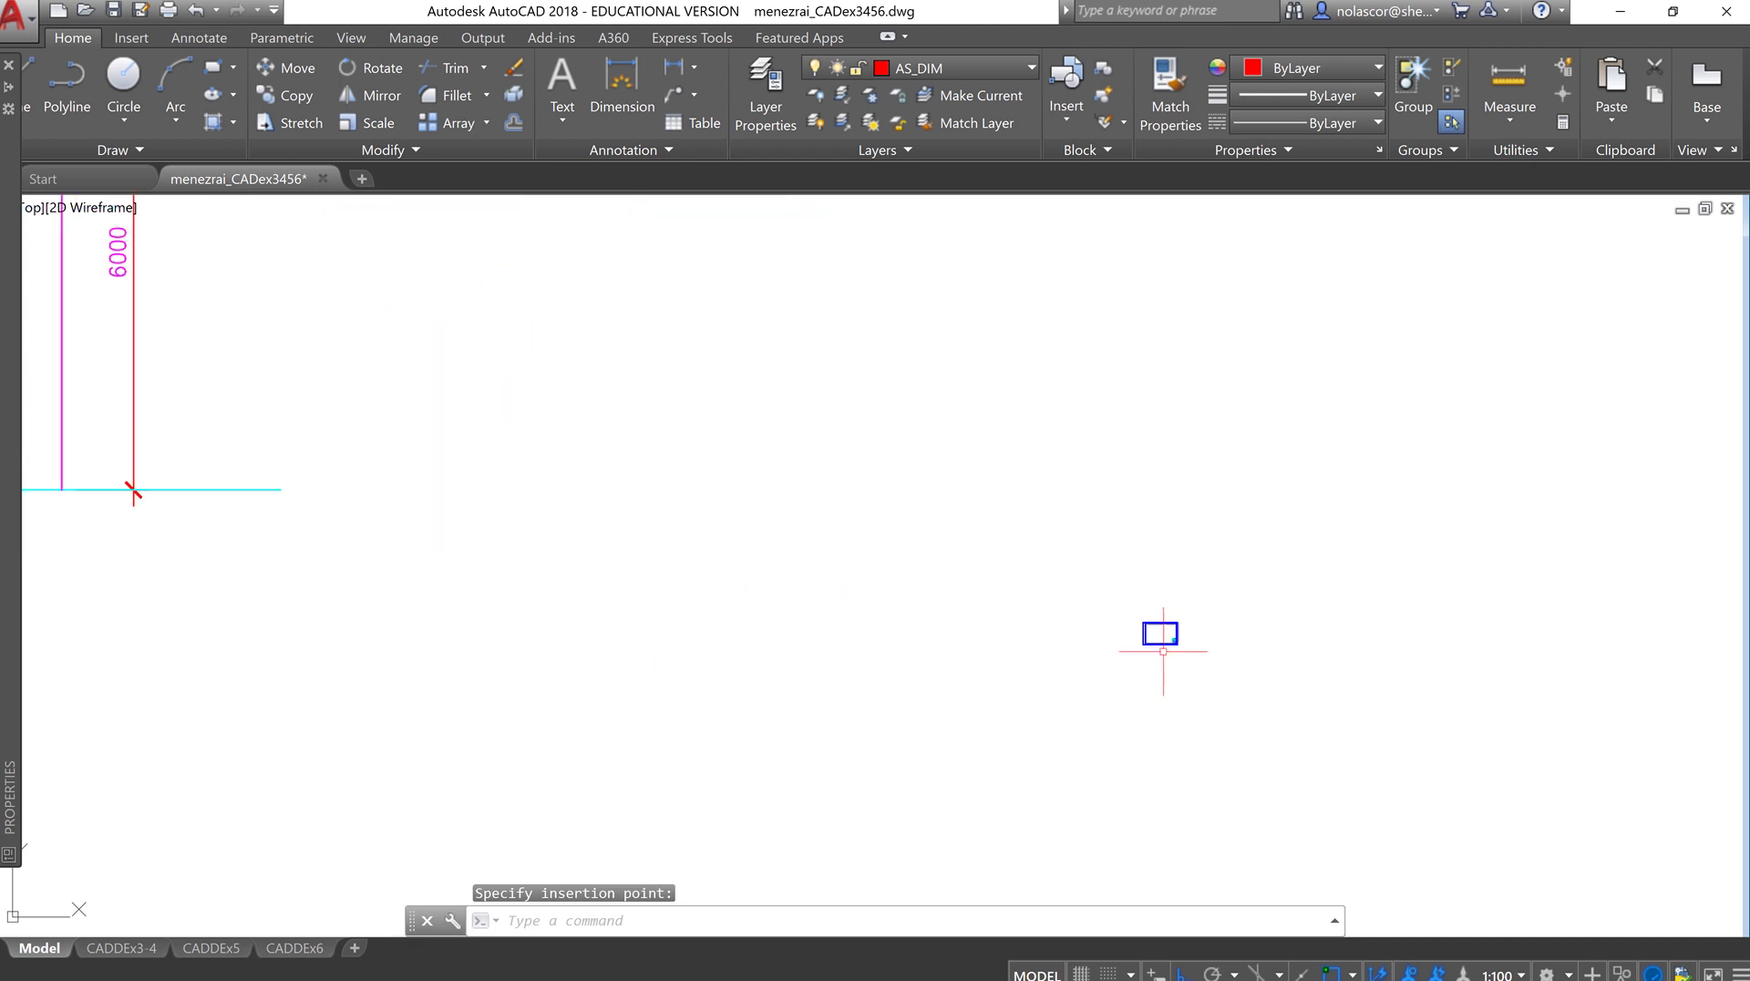
pyautogui.scroll(3, 1176, 627)
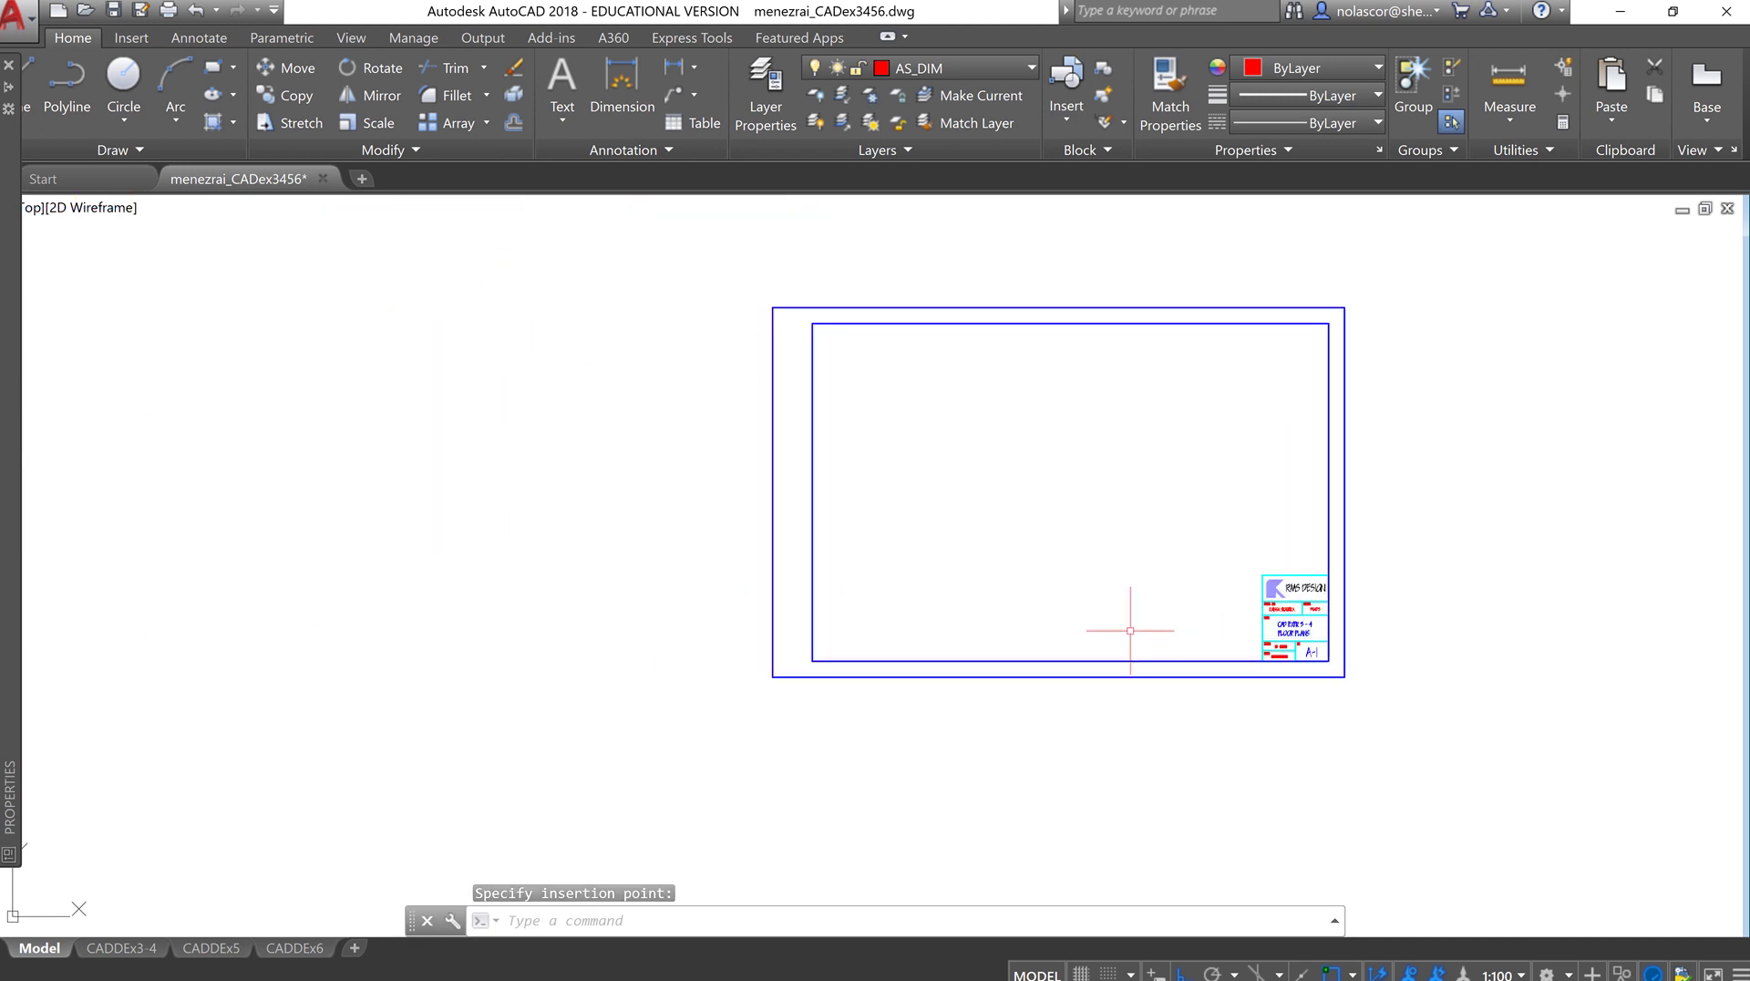
pyautogui.moveTo(1172, 578); pyautogui.dragTo(988, 577, button='middle')
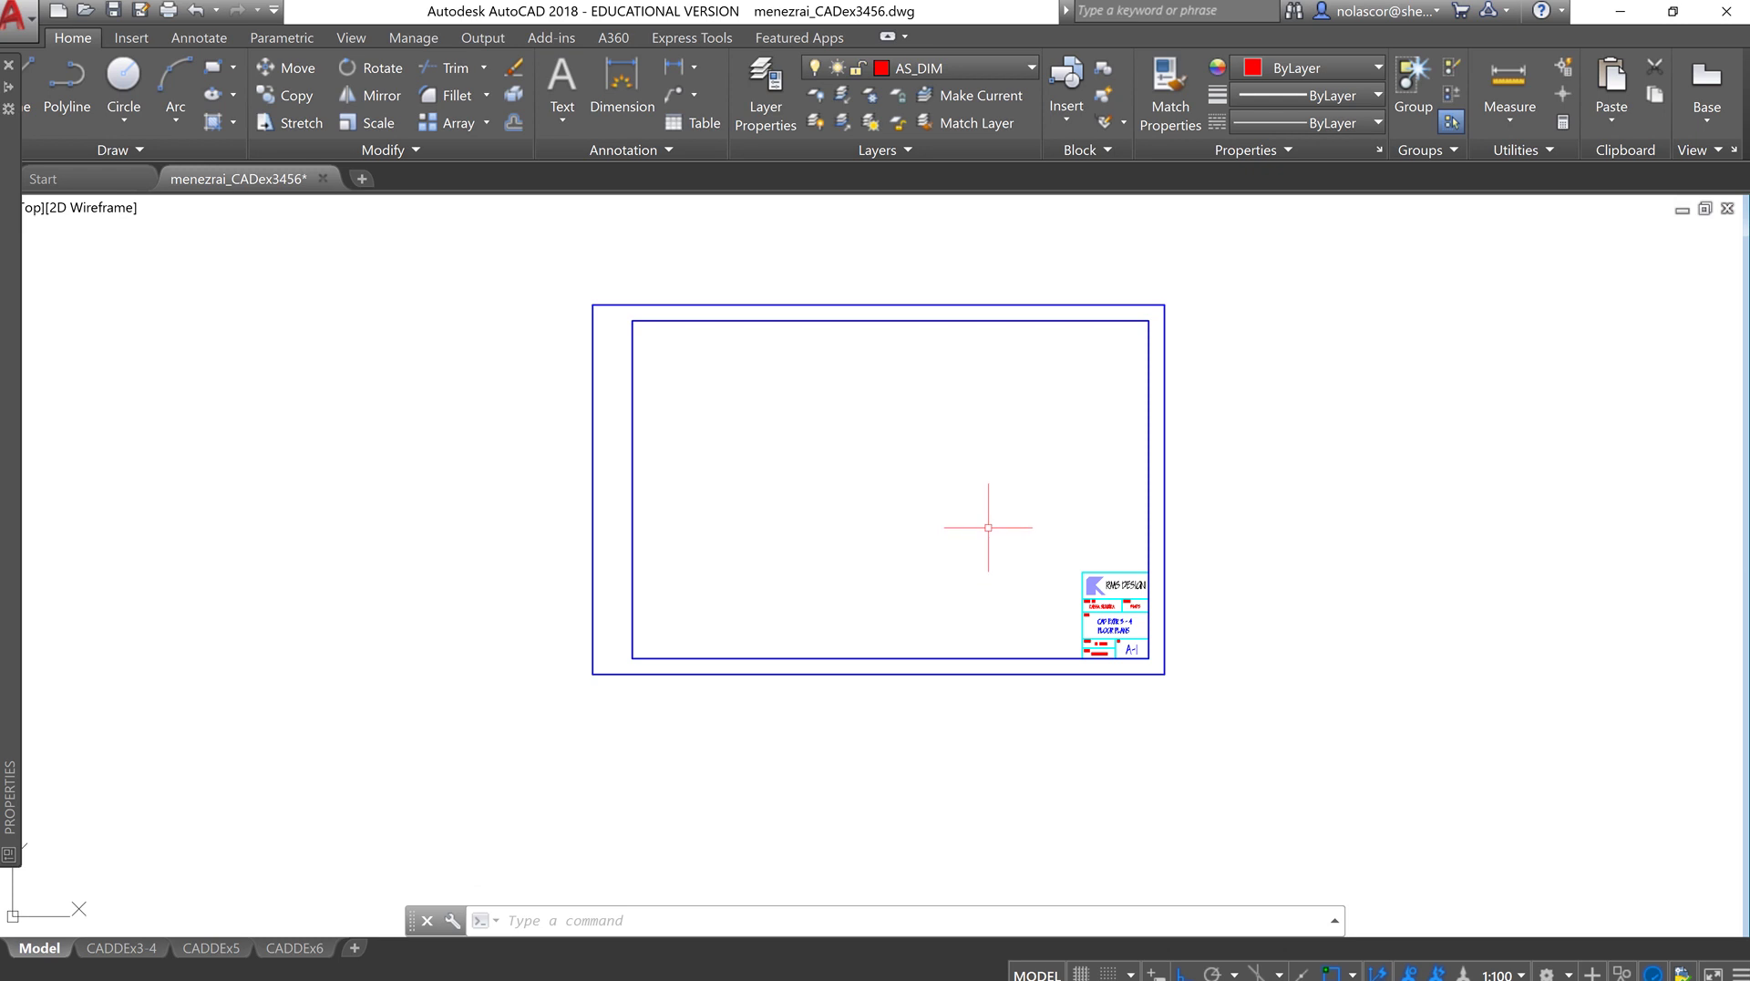
# - Scale the pasted frame and title block by 100 from its lower-left corner, then zoom extents
pyautogui.write('sc')
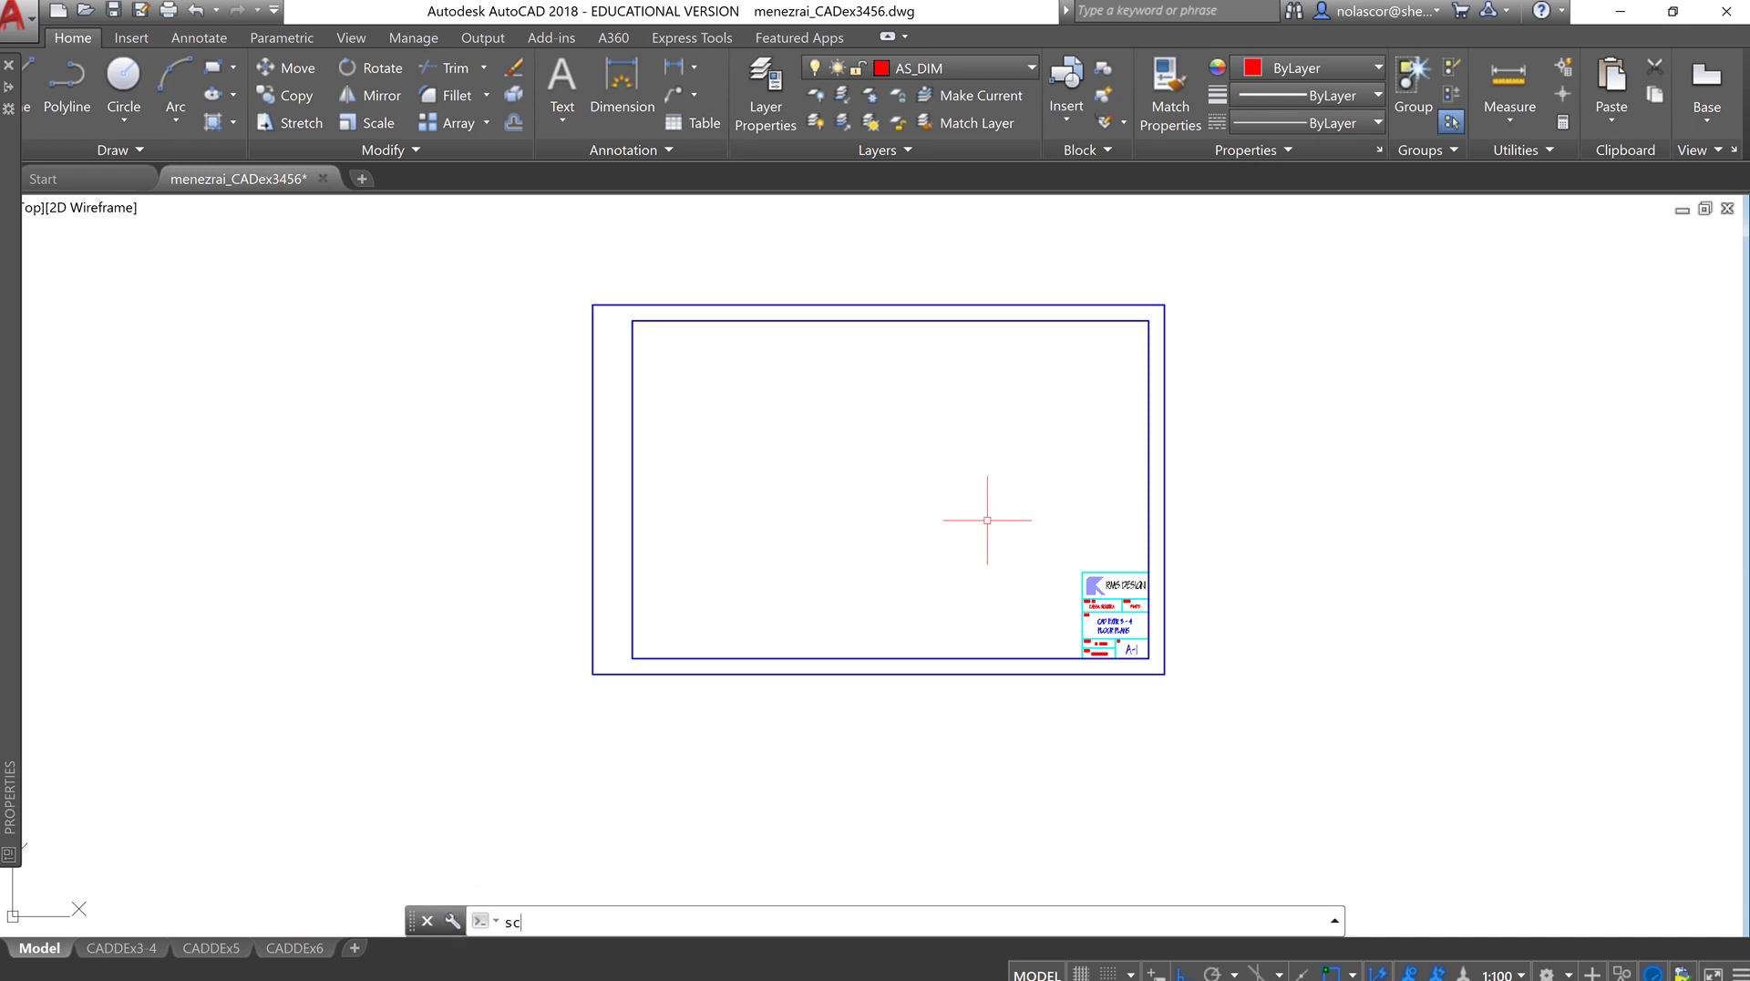
pyautogui.press('Return')
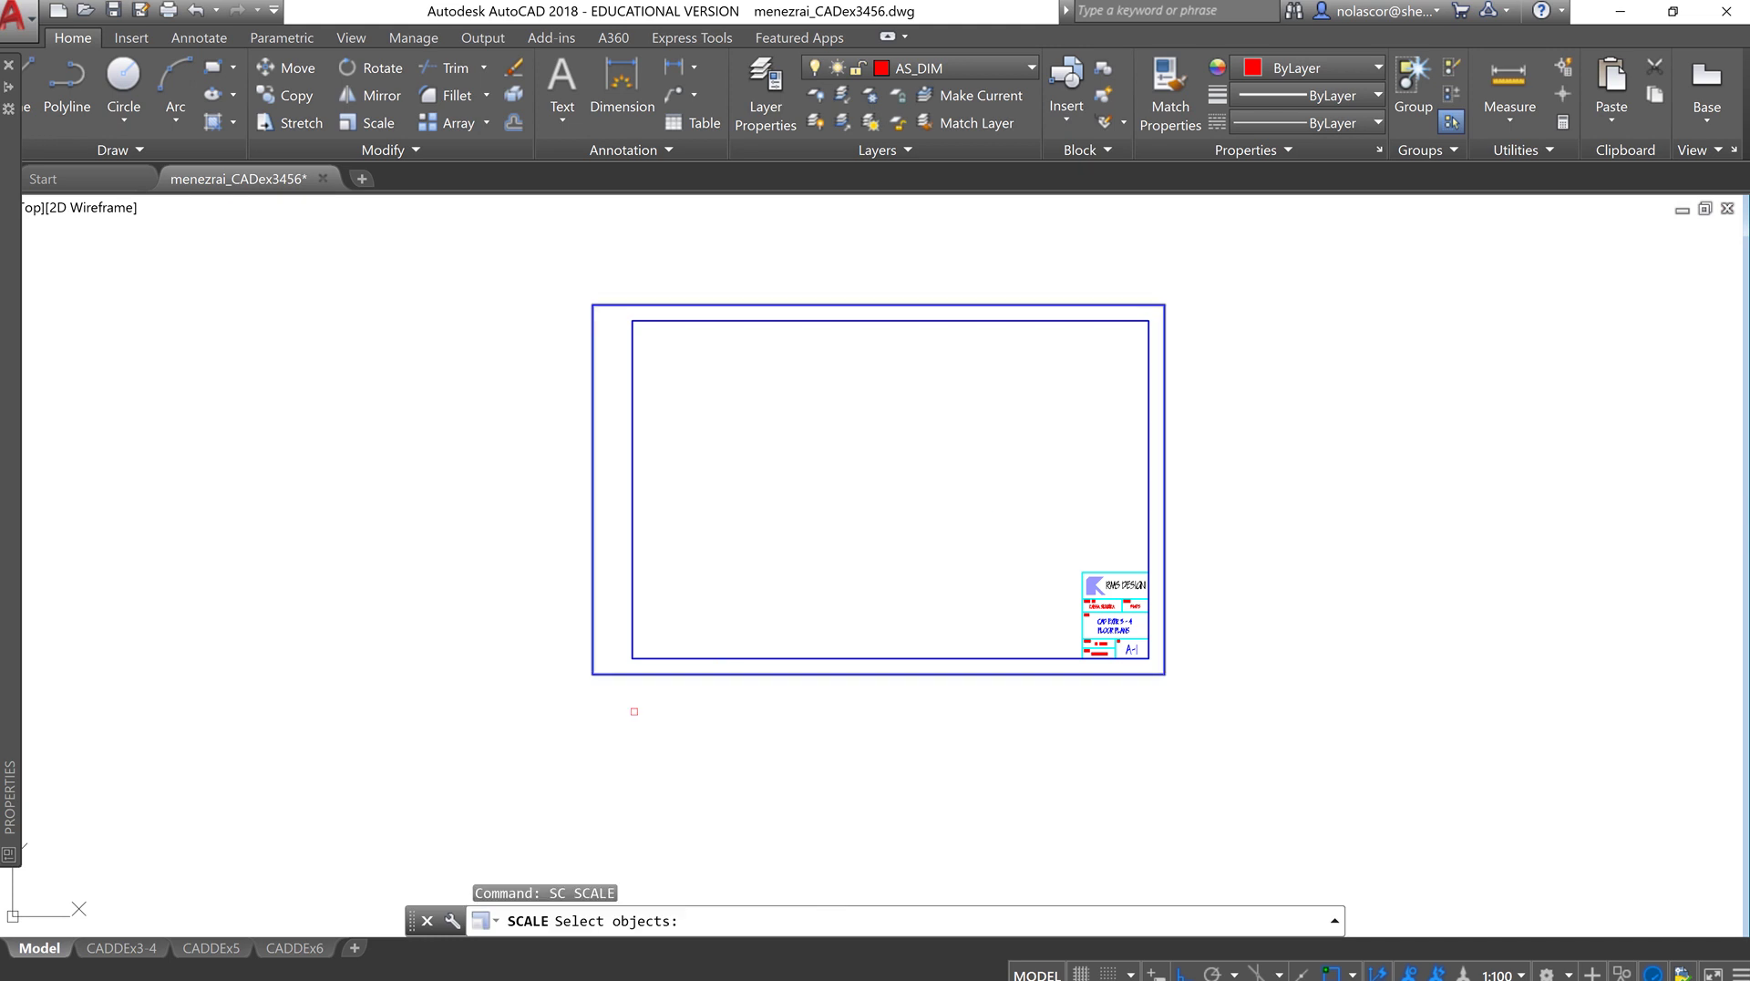
pyautogui.click(545, 721)
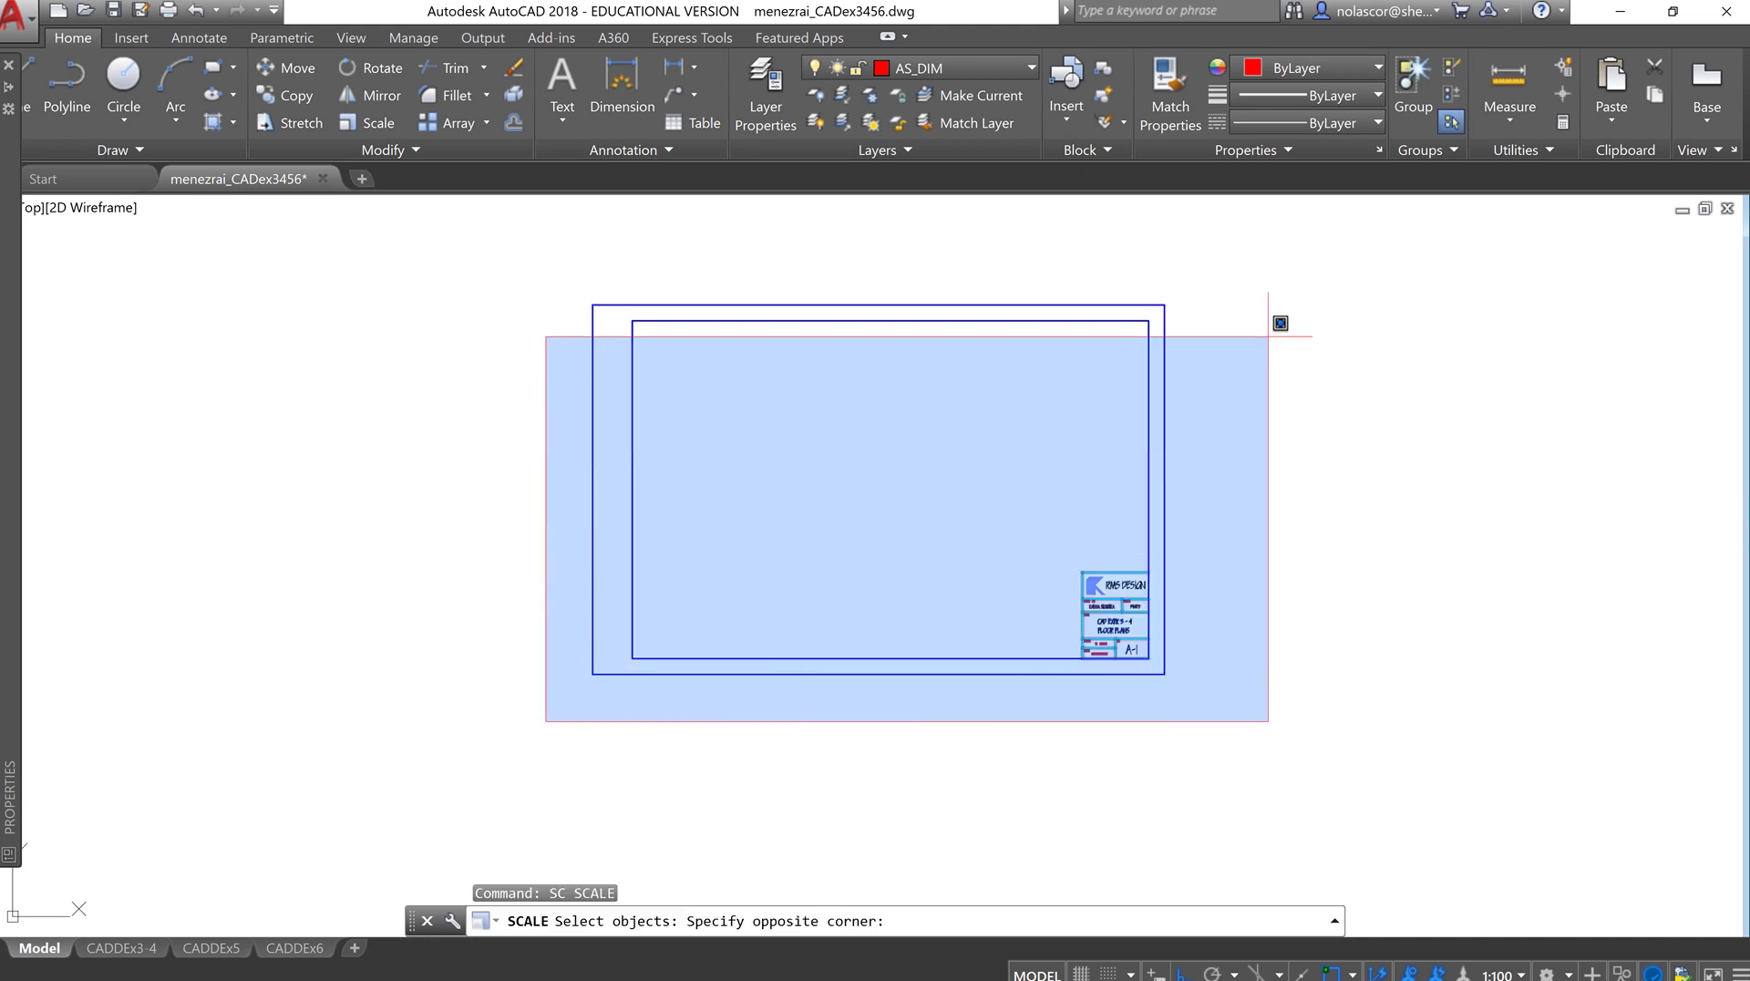
pyautogui.click(1268, 266)
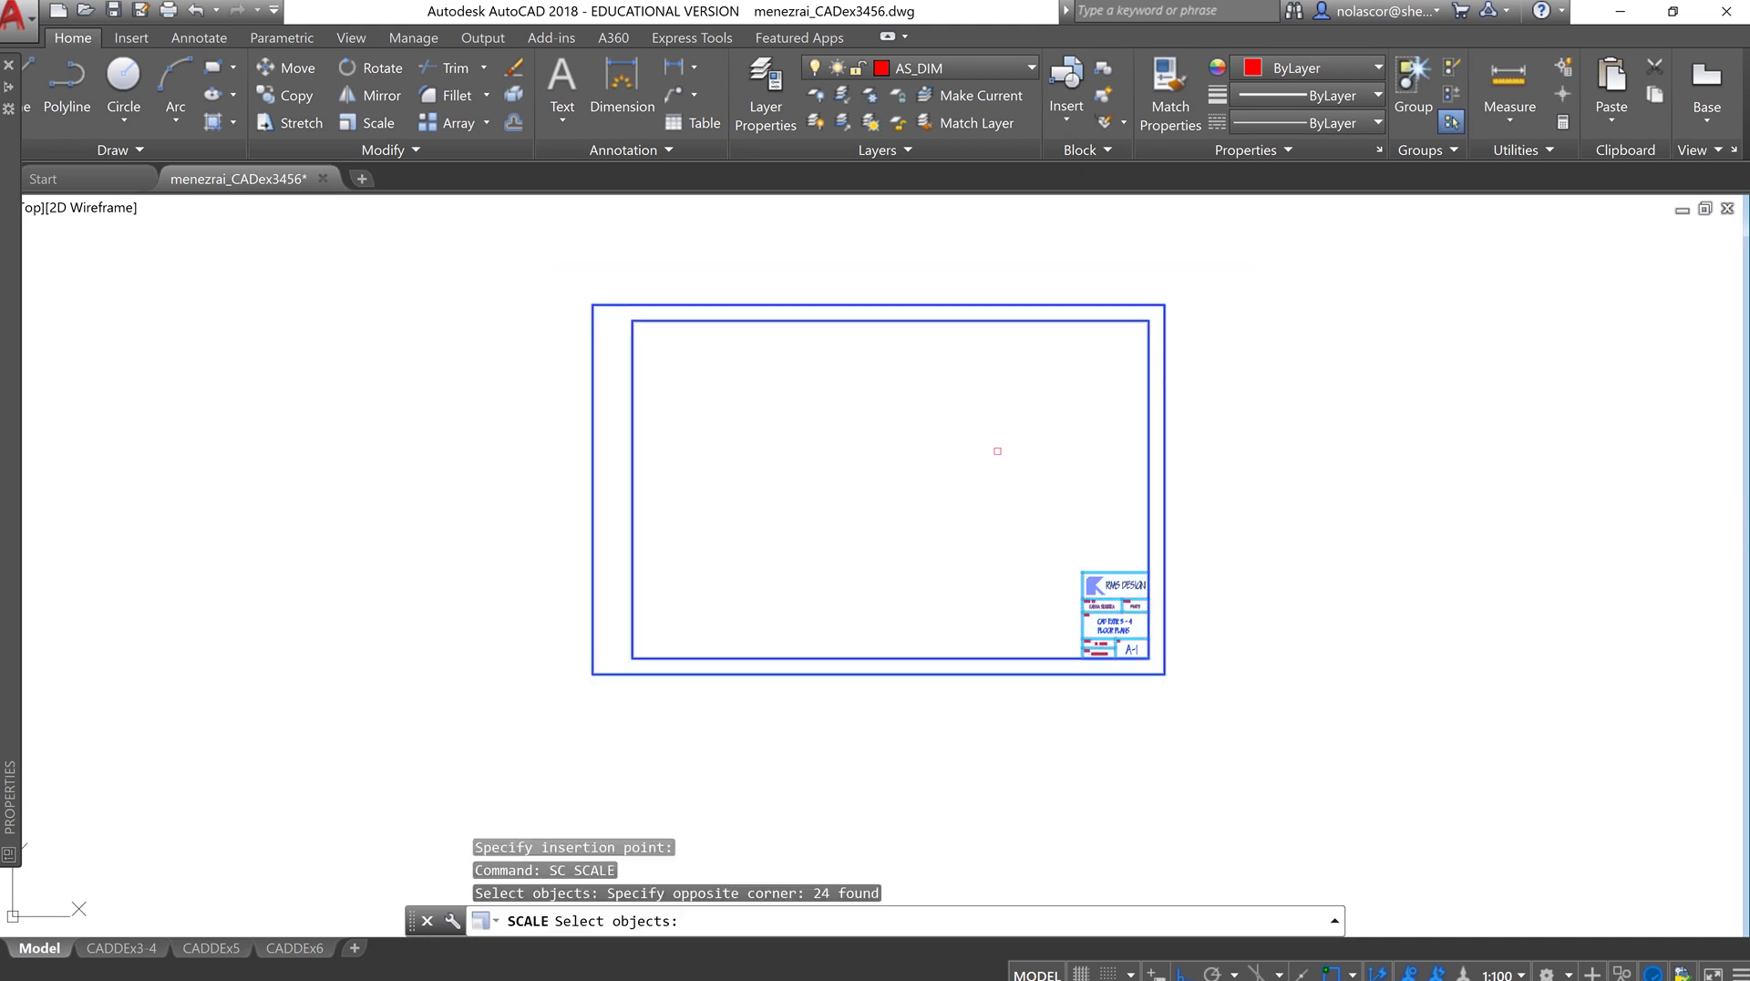
pyautogui.press('Return')
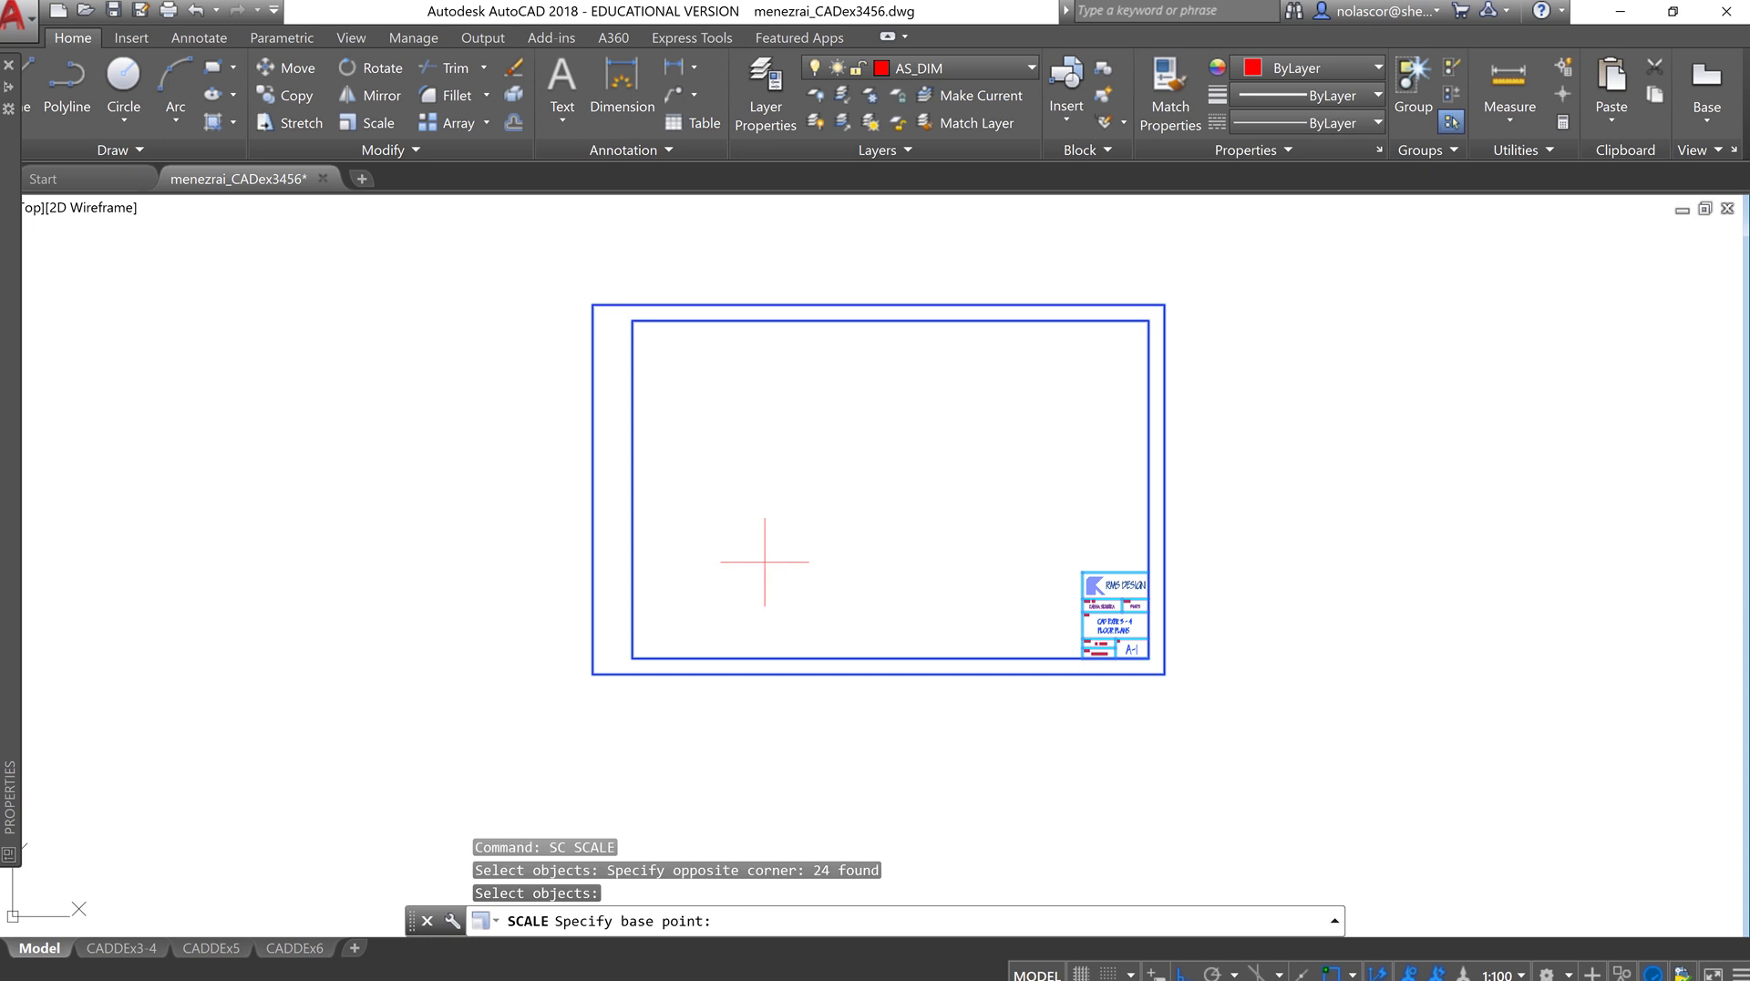
pyautogui.click(593, 675)
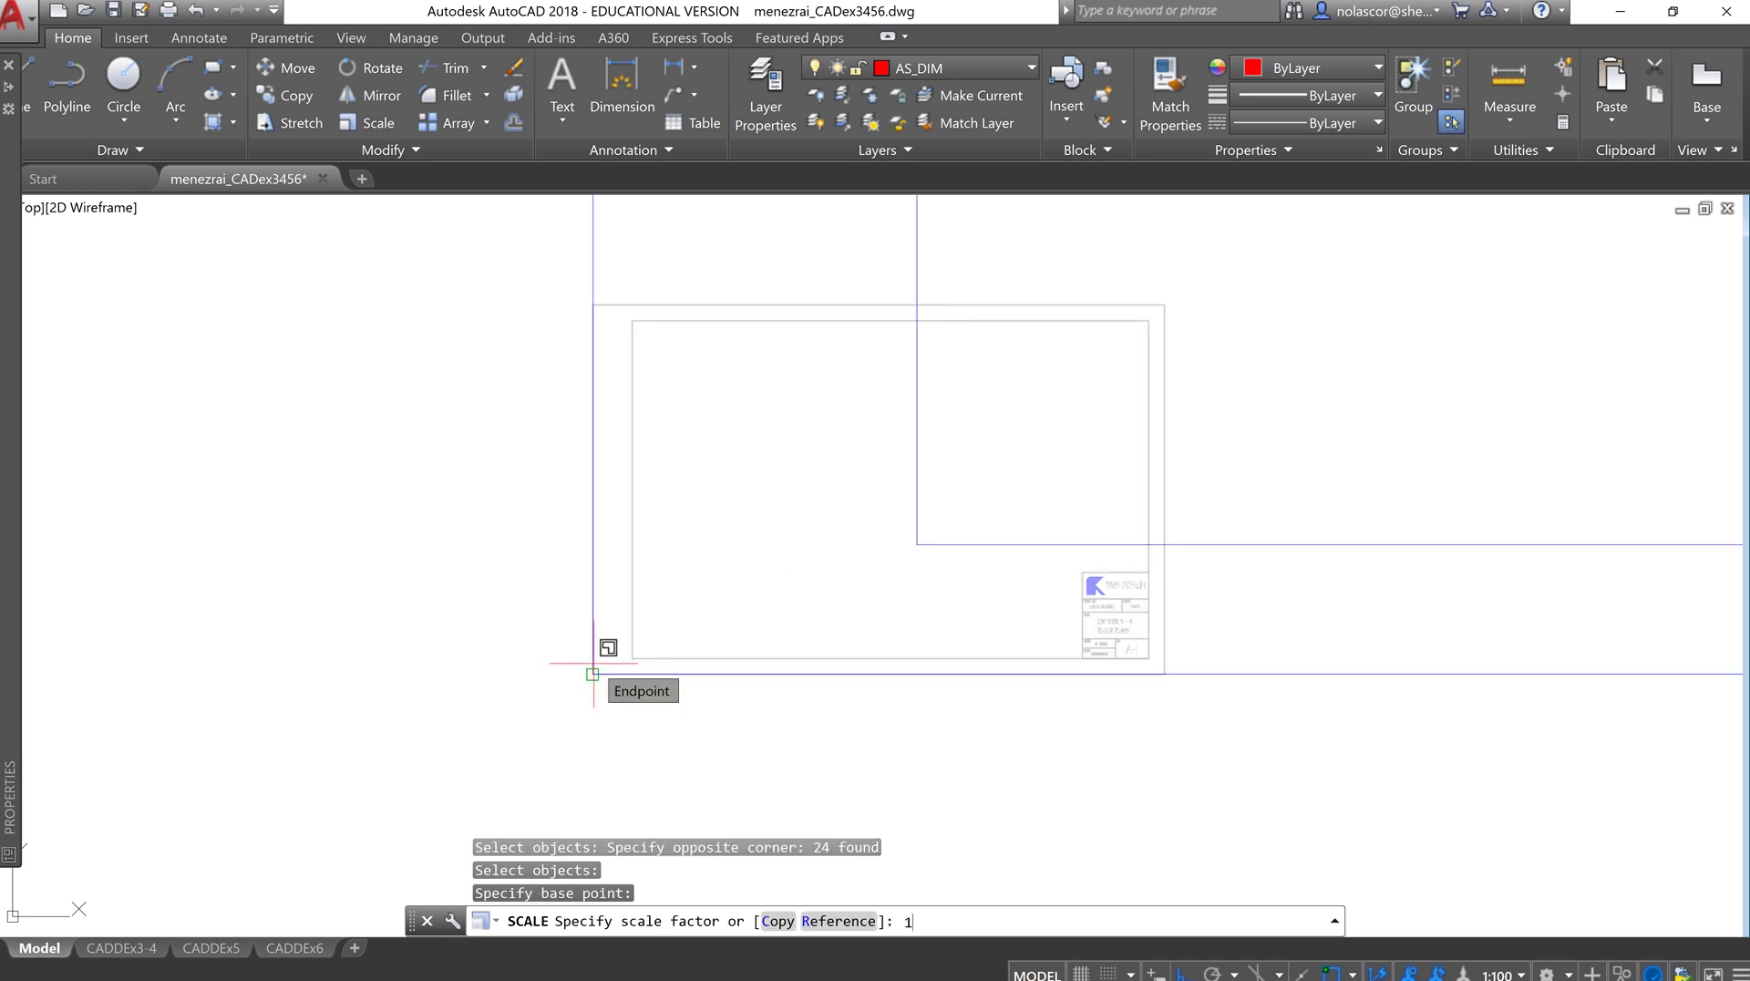
pyautogui.write('100')
pyautogui.press('Return')
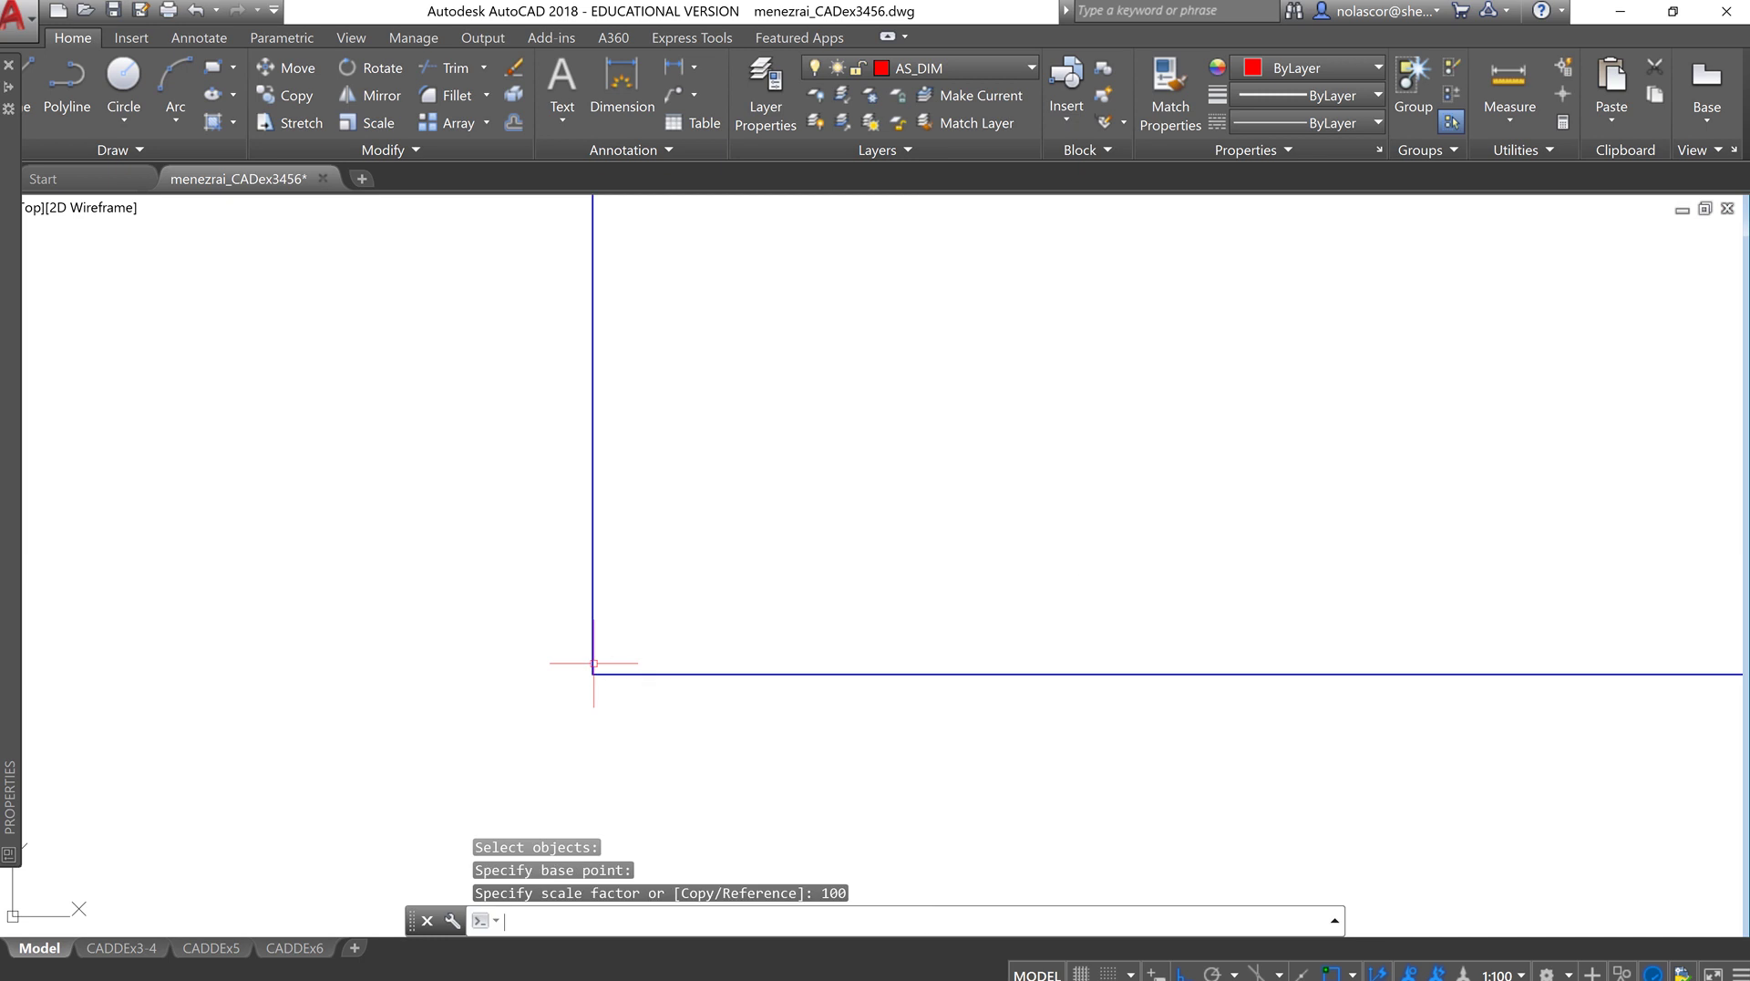
pyautogui.write('z')
pyautogui.press('Return')
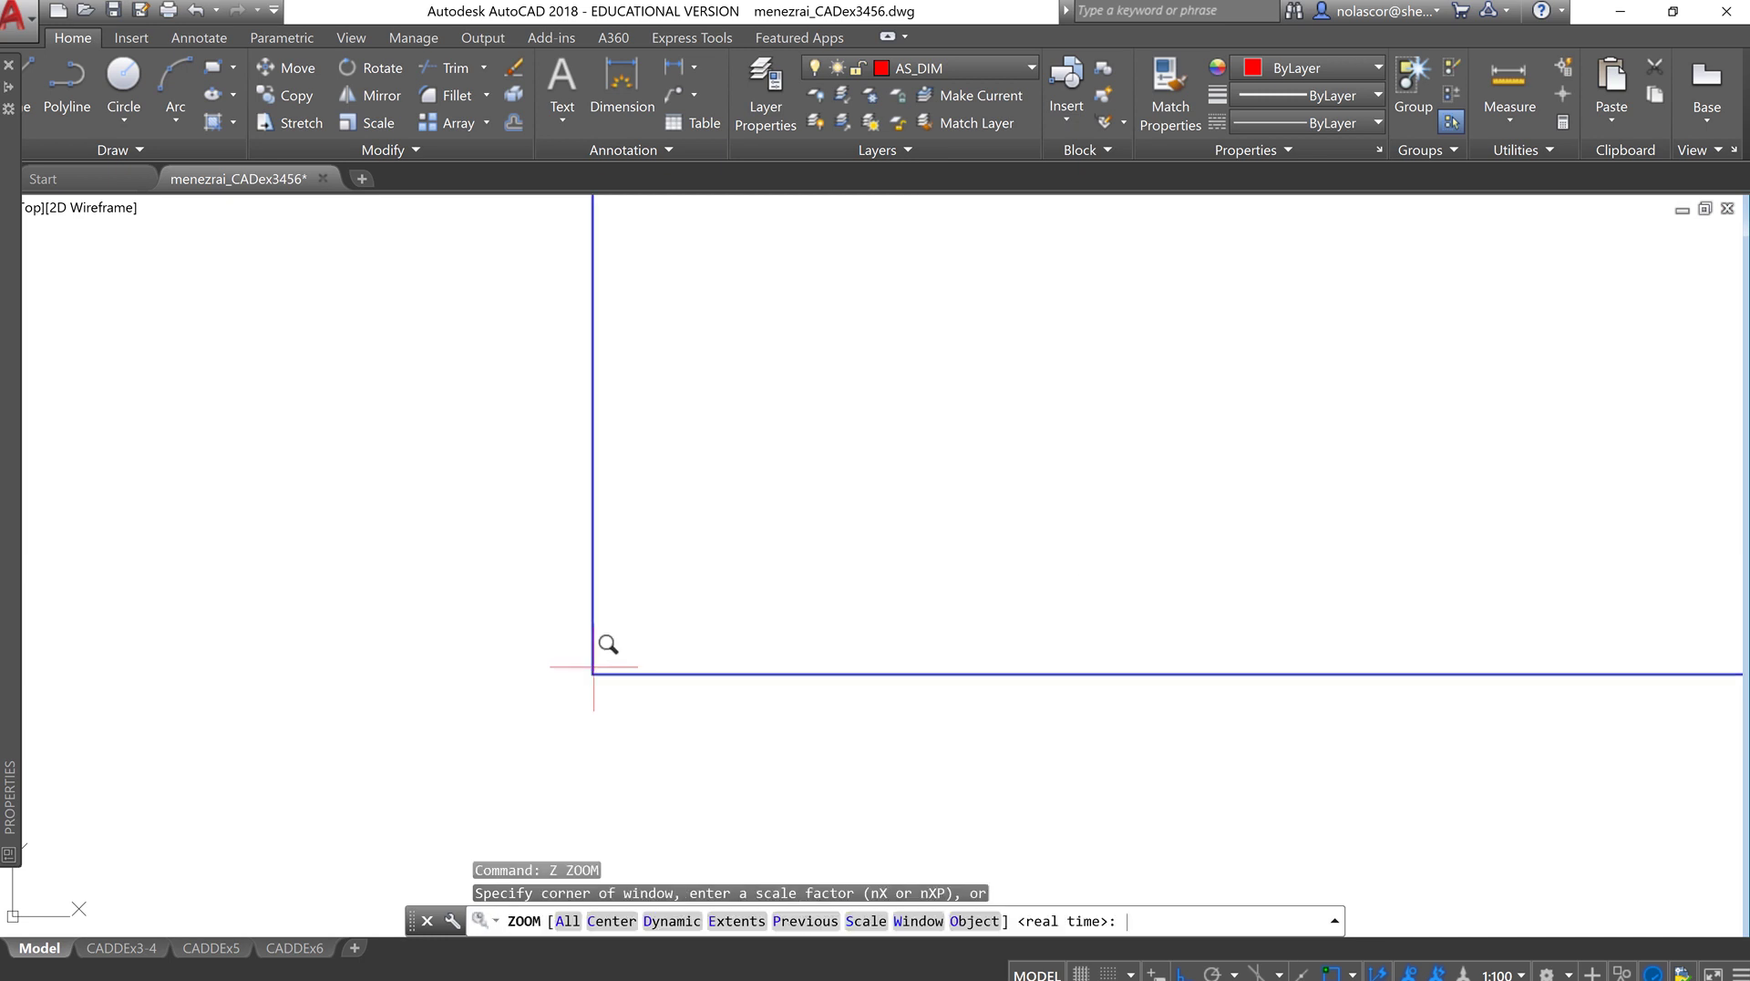
pyautogui.write('e')
pyautogui.press('Return')
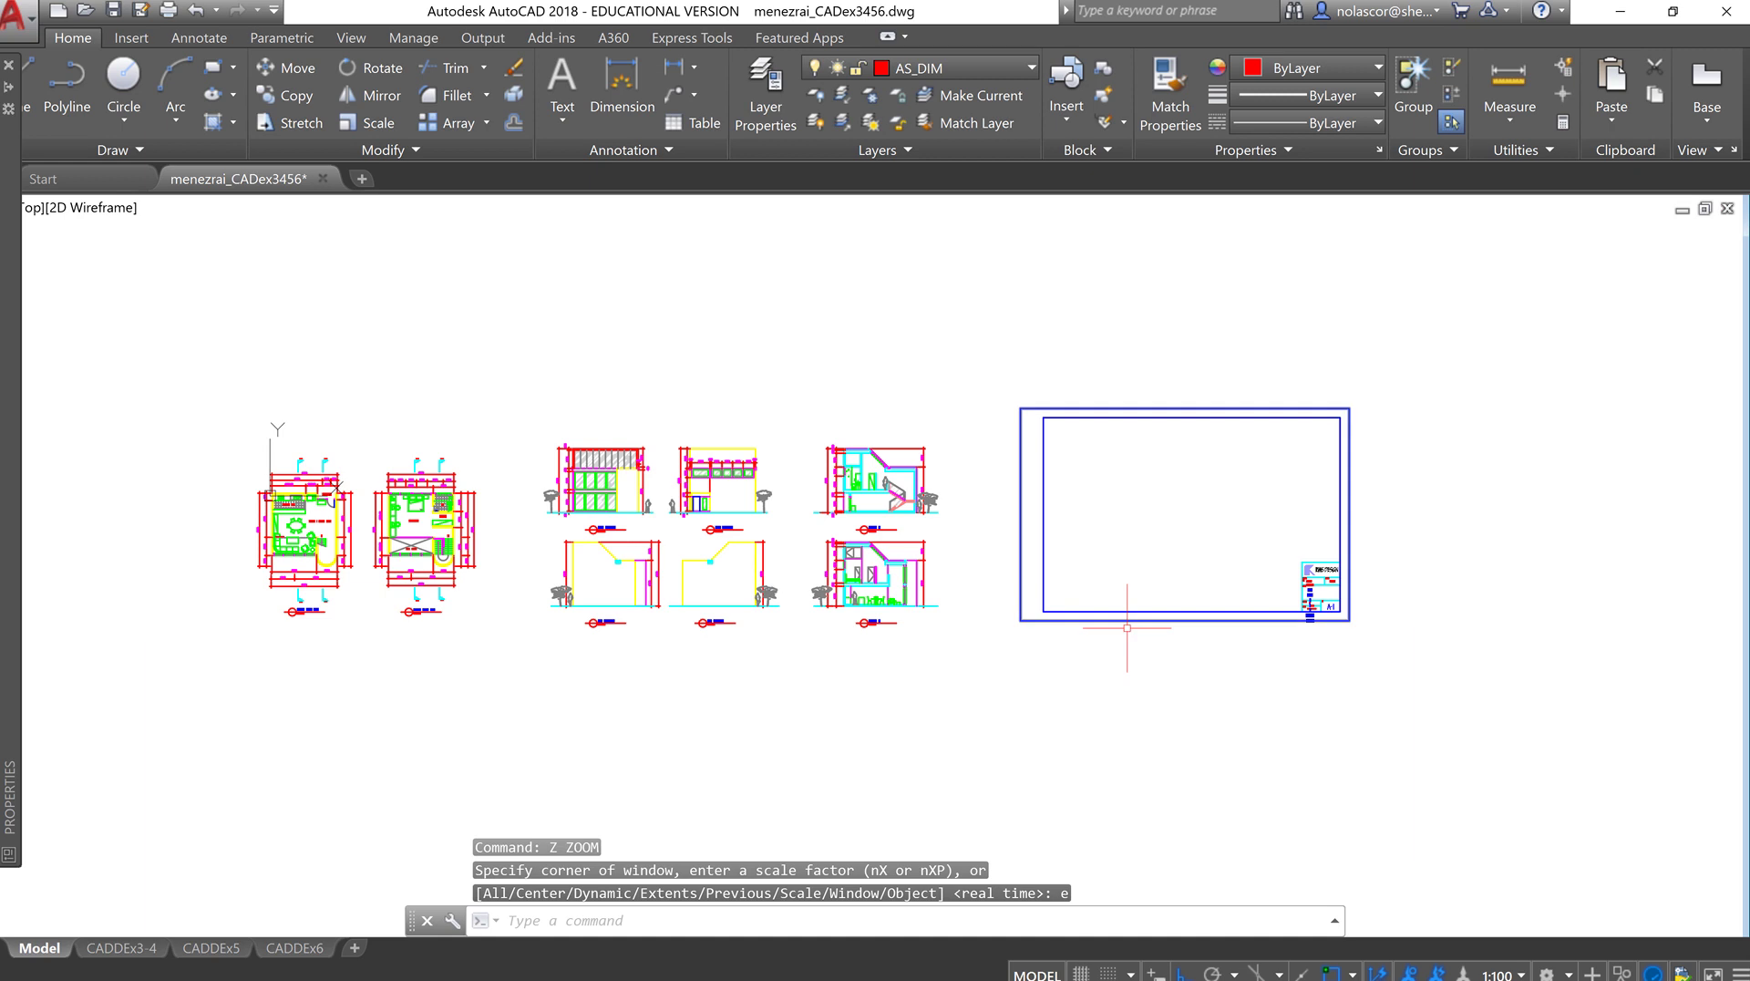
# - Resize the title MText columns so 'CAD EXER 3 - 4' fits in the first column
pyautogui.scroll(10, 1349, 638)
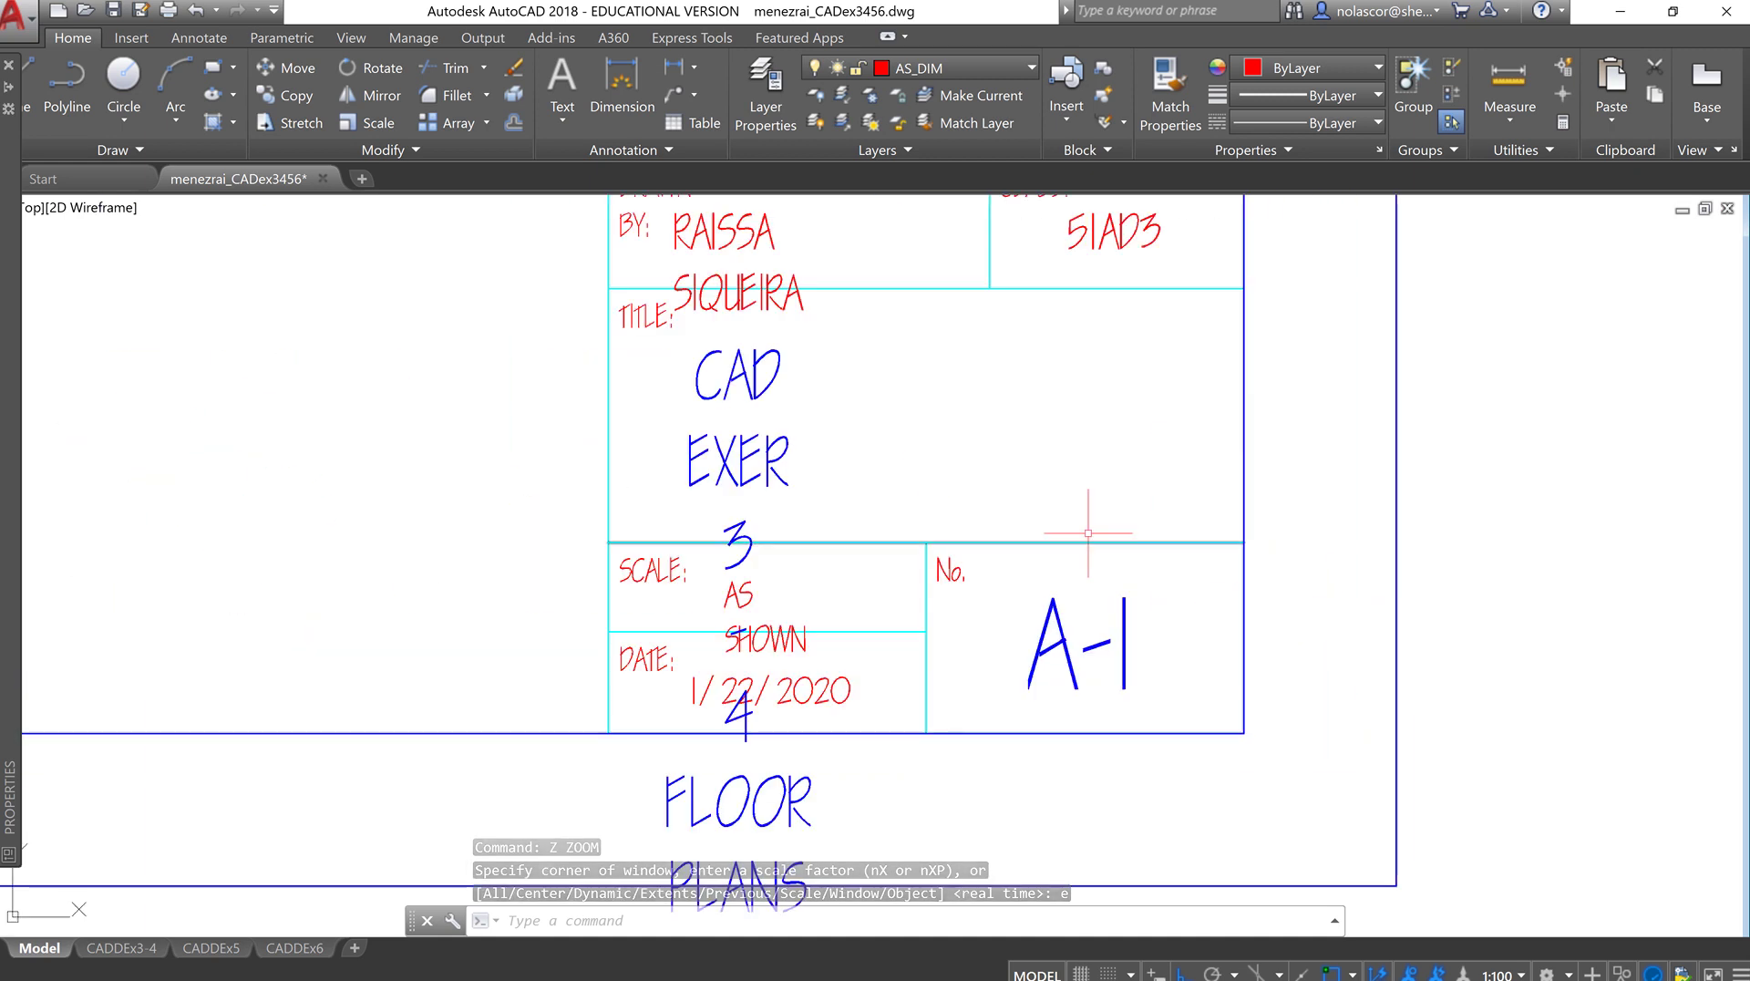
pyautogui.click(775, 457)
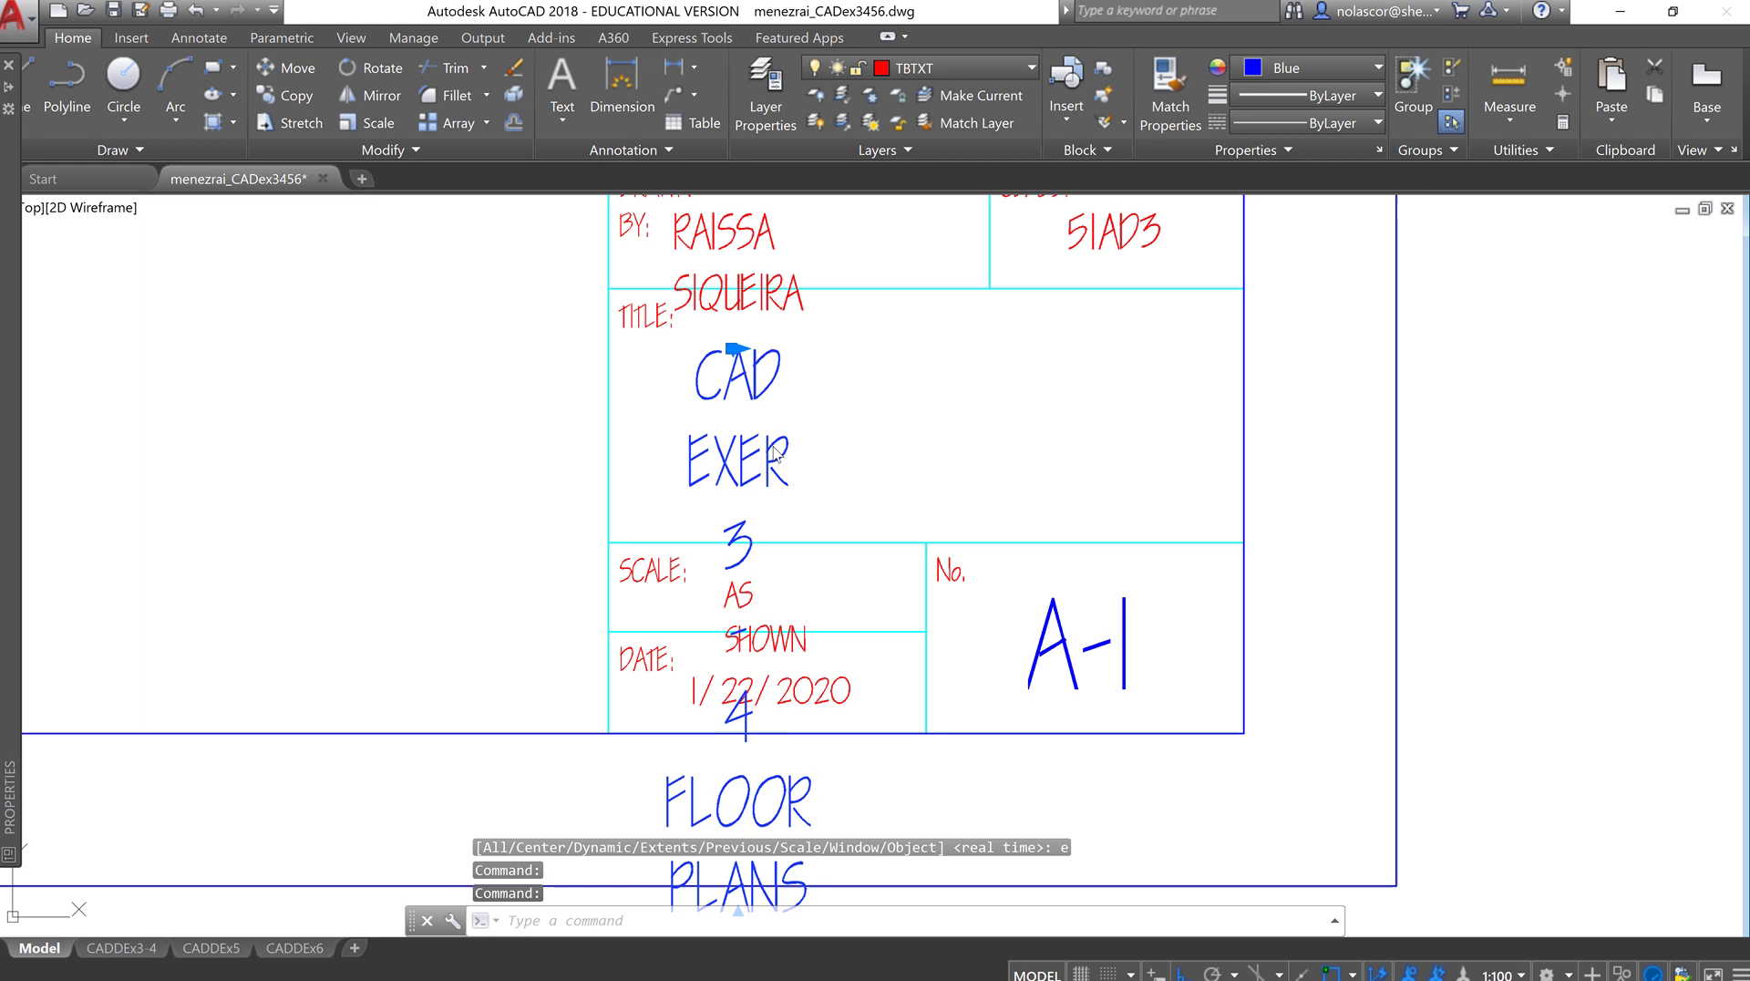
pyautogui.doubleClick(774, 351)
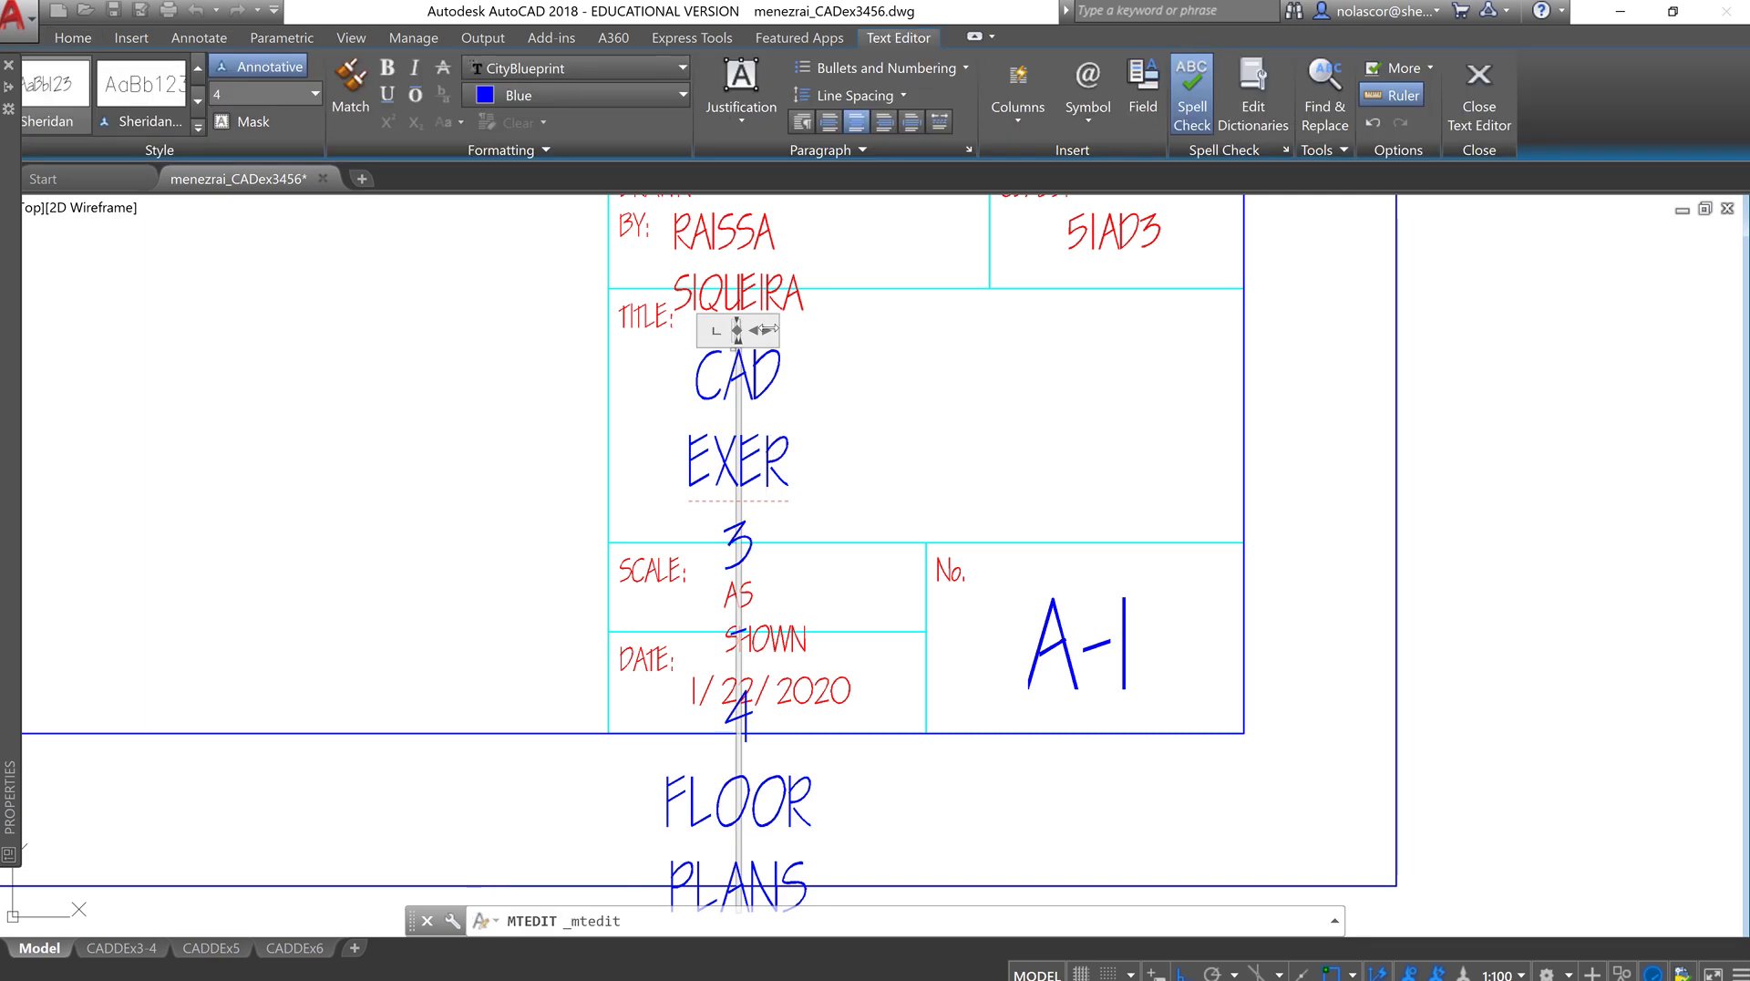
pyautogui.moveTo(768, 329); pyautogui.dragTo(979, 331)
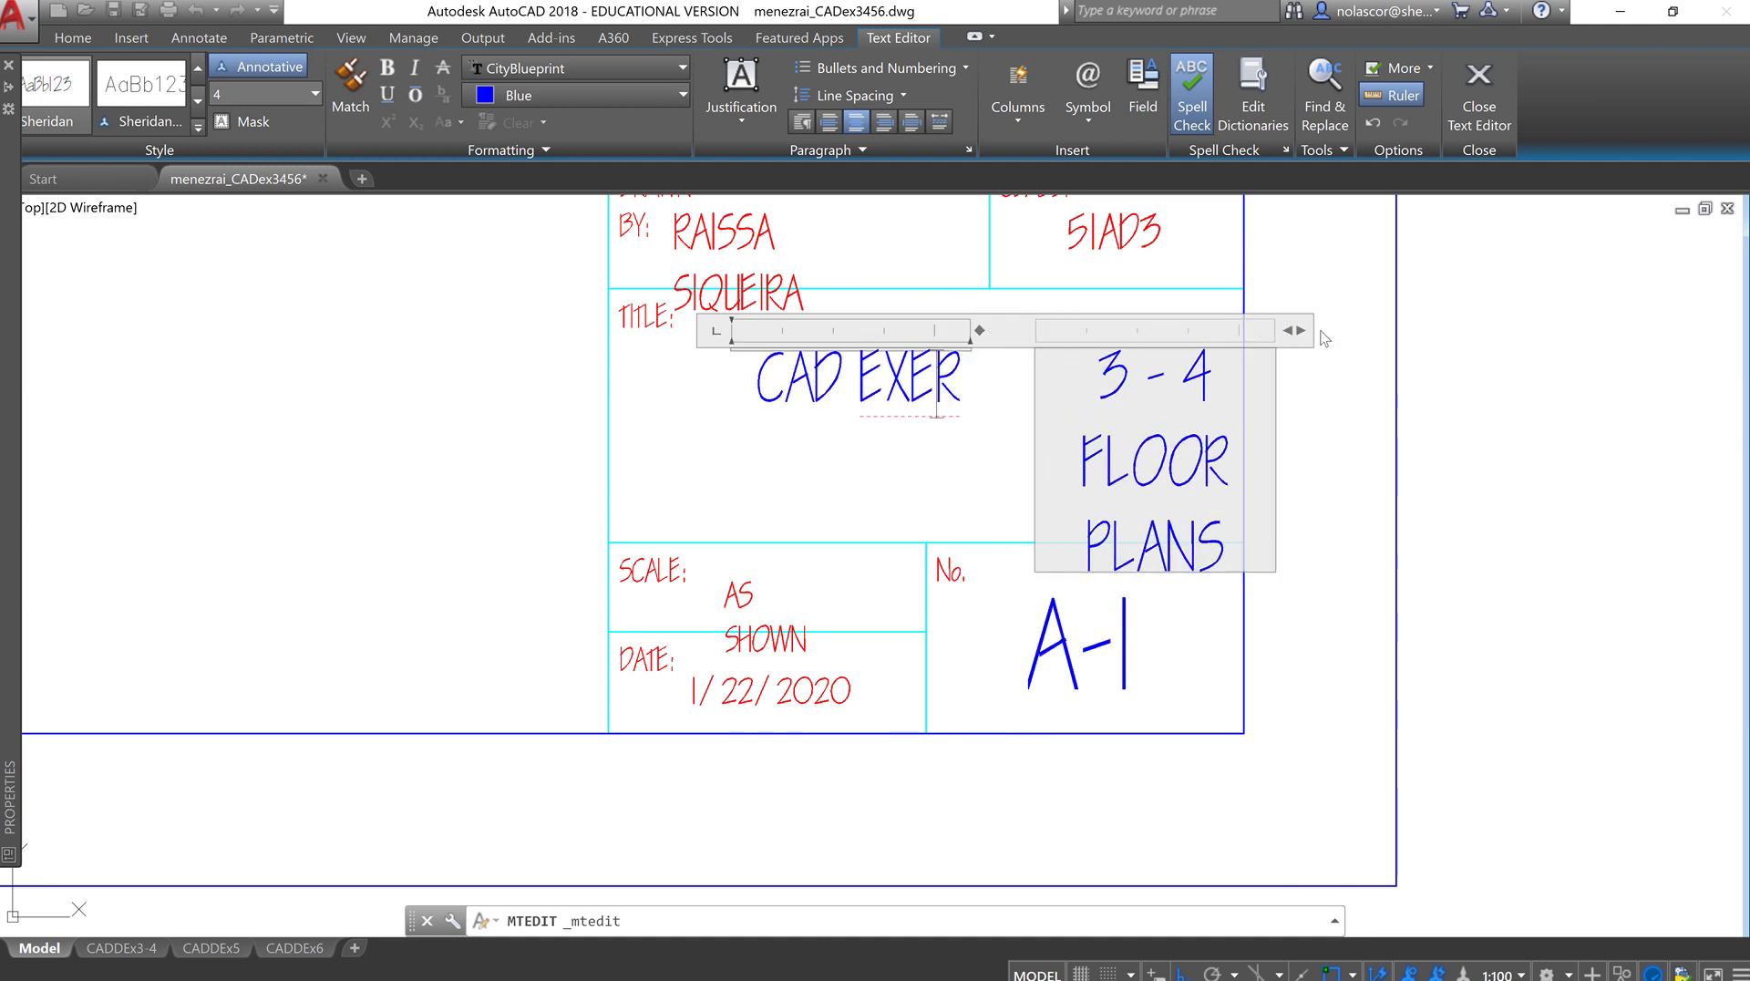
pyautogui.moveTo(1306, 331); pyautogui.dragTo(1237, 331)
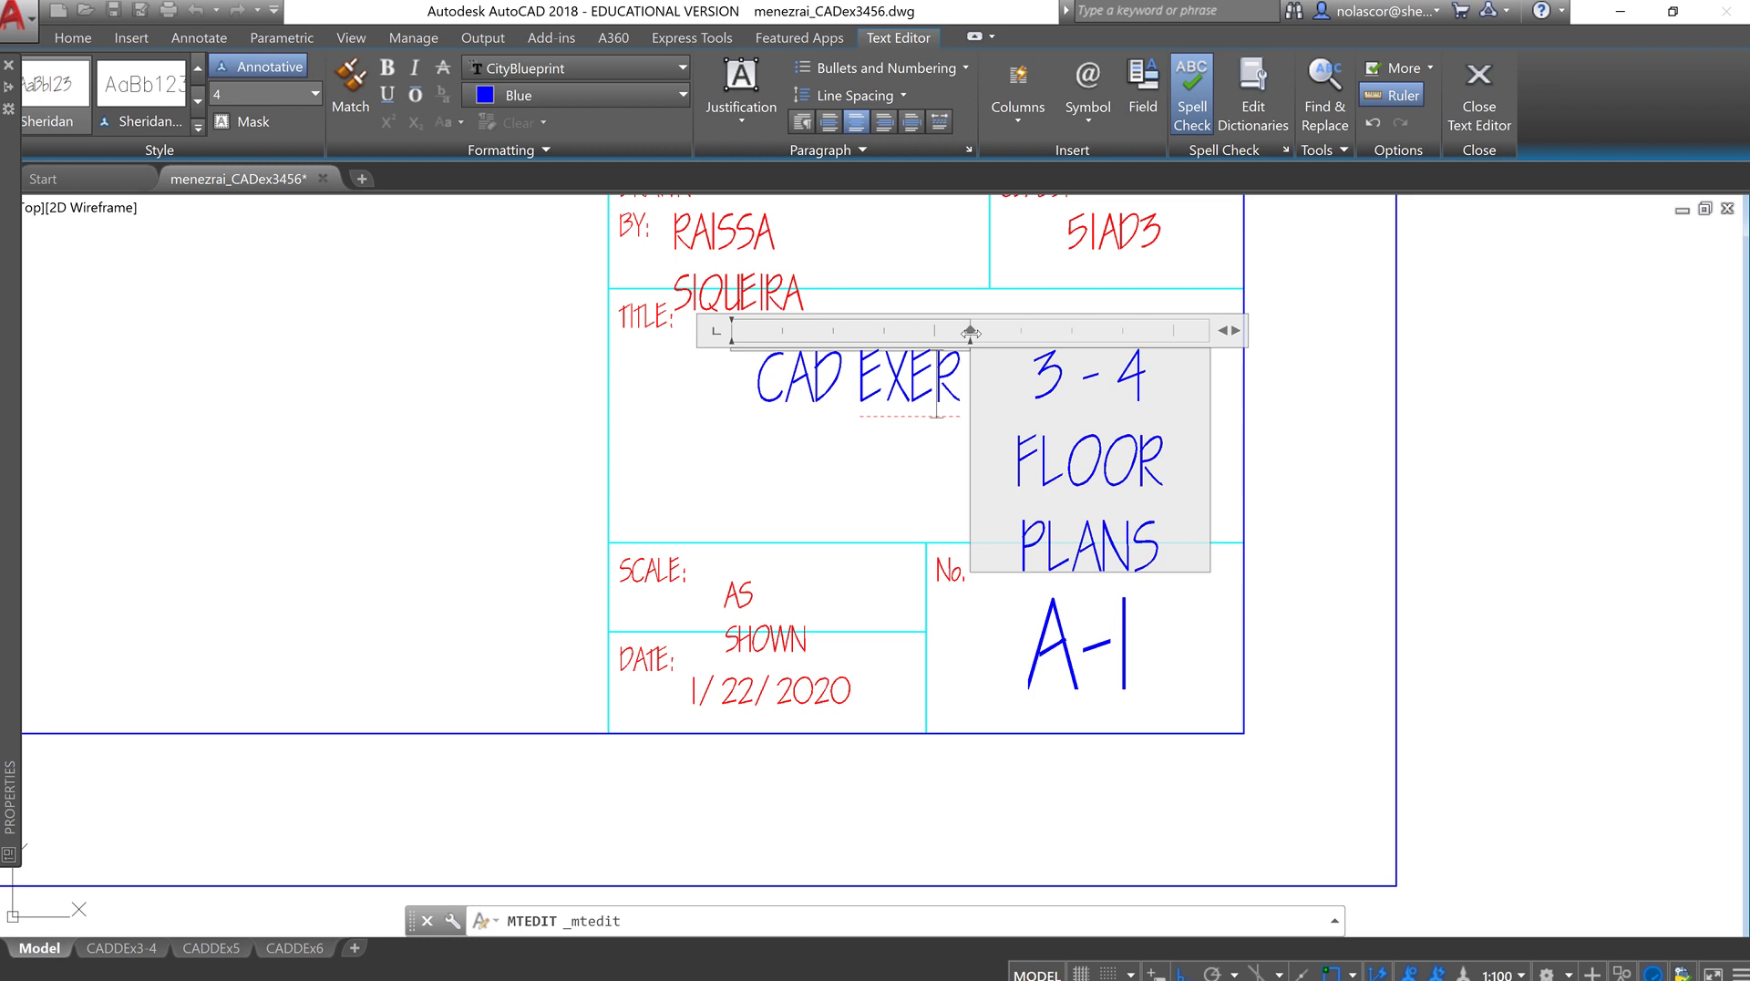
pyautogui.moveTo(971, 332)
pyautogui.mouseDown()
pyautogui.moveTo(930, 332)
pyautogui.moveTo(957, 334)
pyautogui.mouseUp()
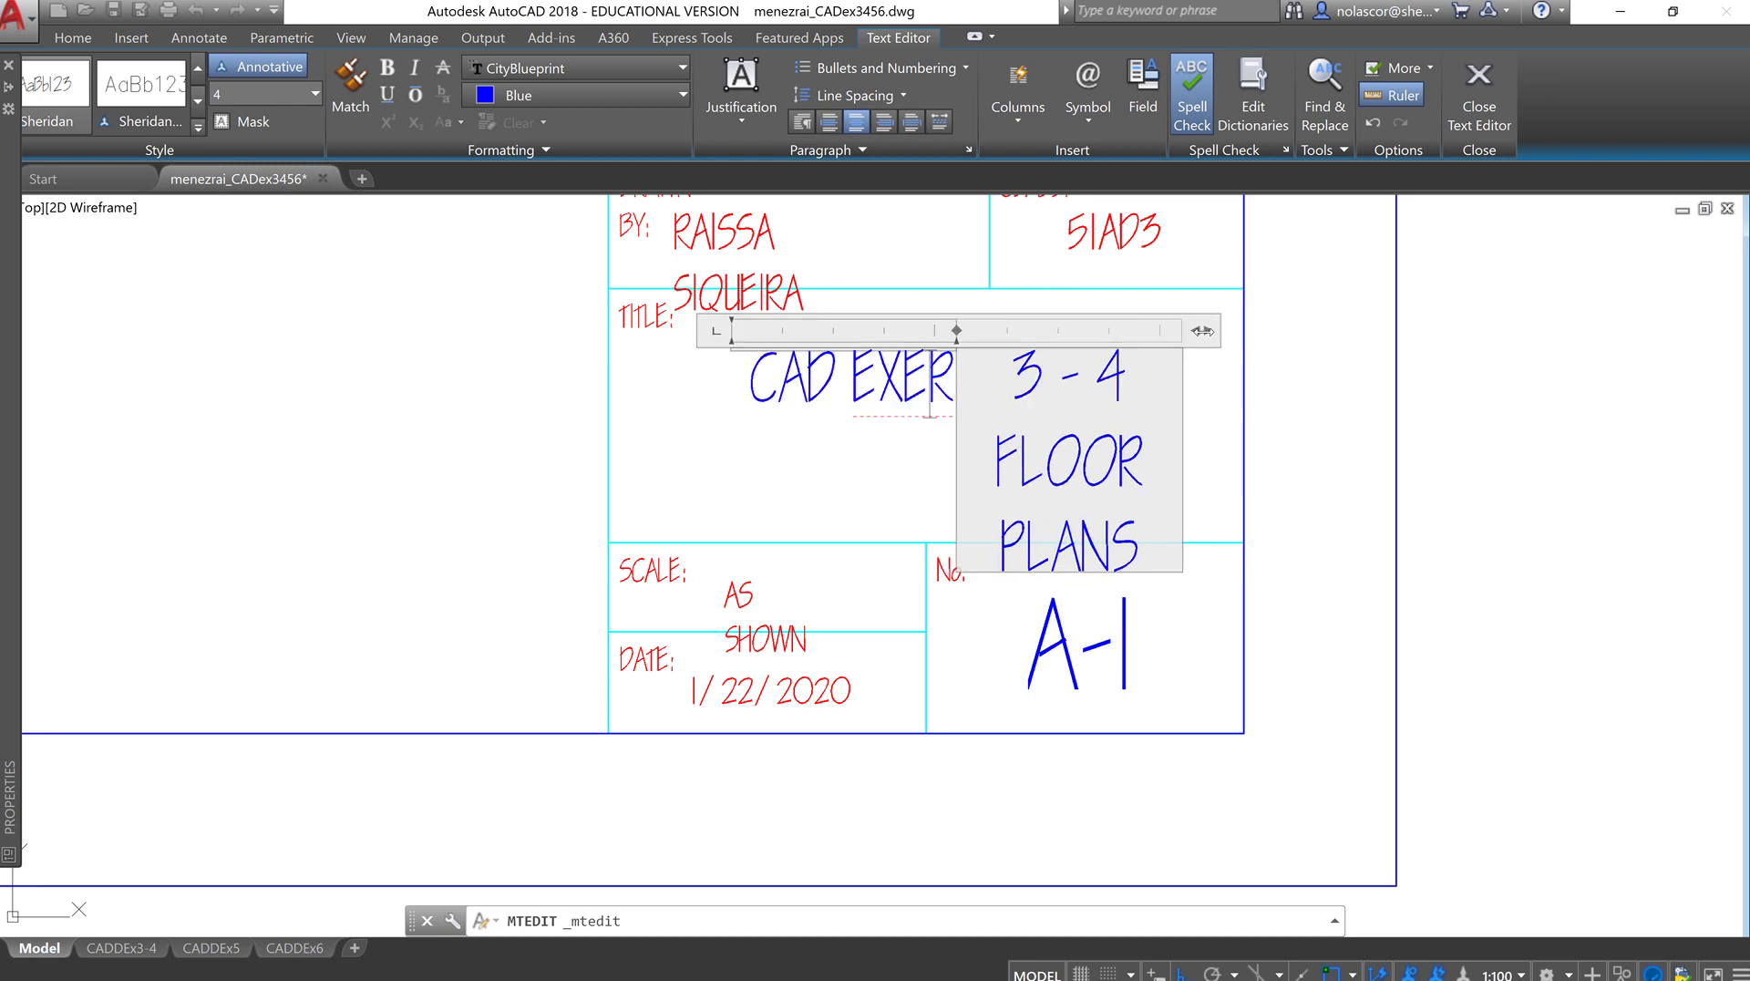
pyautogui.moveTo(1202, 331)
pyautogui.mouseDown()
pyautogui.moveTo(1367, 331)
pyautogui.moveTo(1233, 330)
pyautogui.mouseUp()
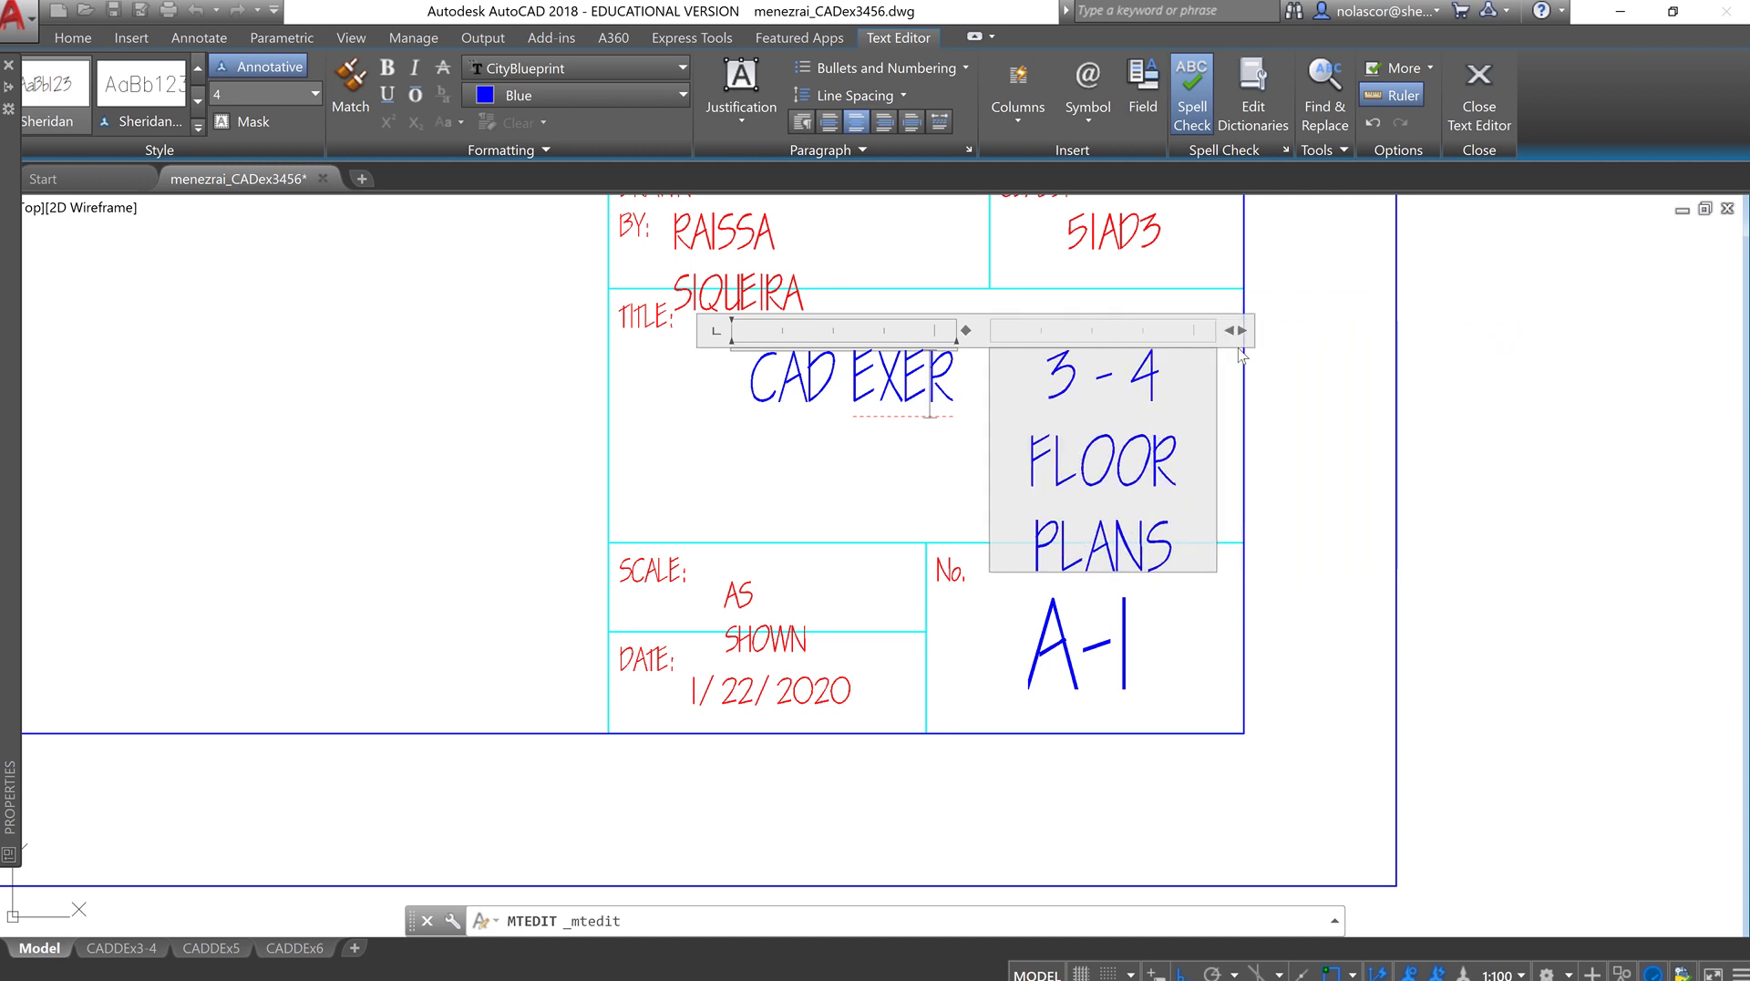
pyautogui.click(1267, 347)
pyautogui.click(1057, 365)
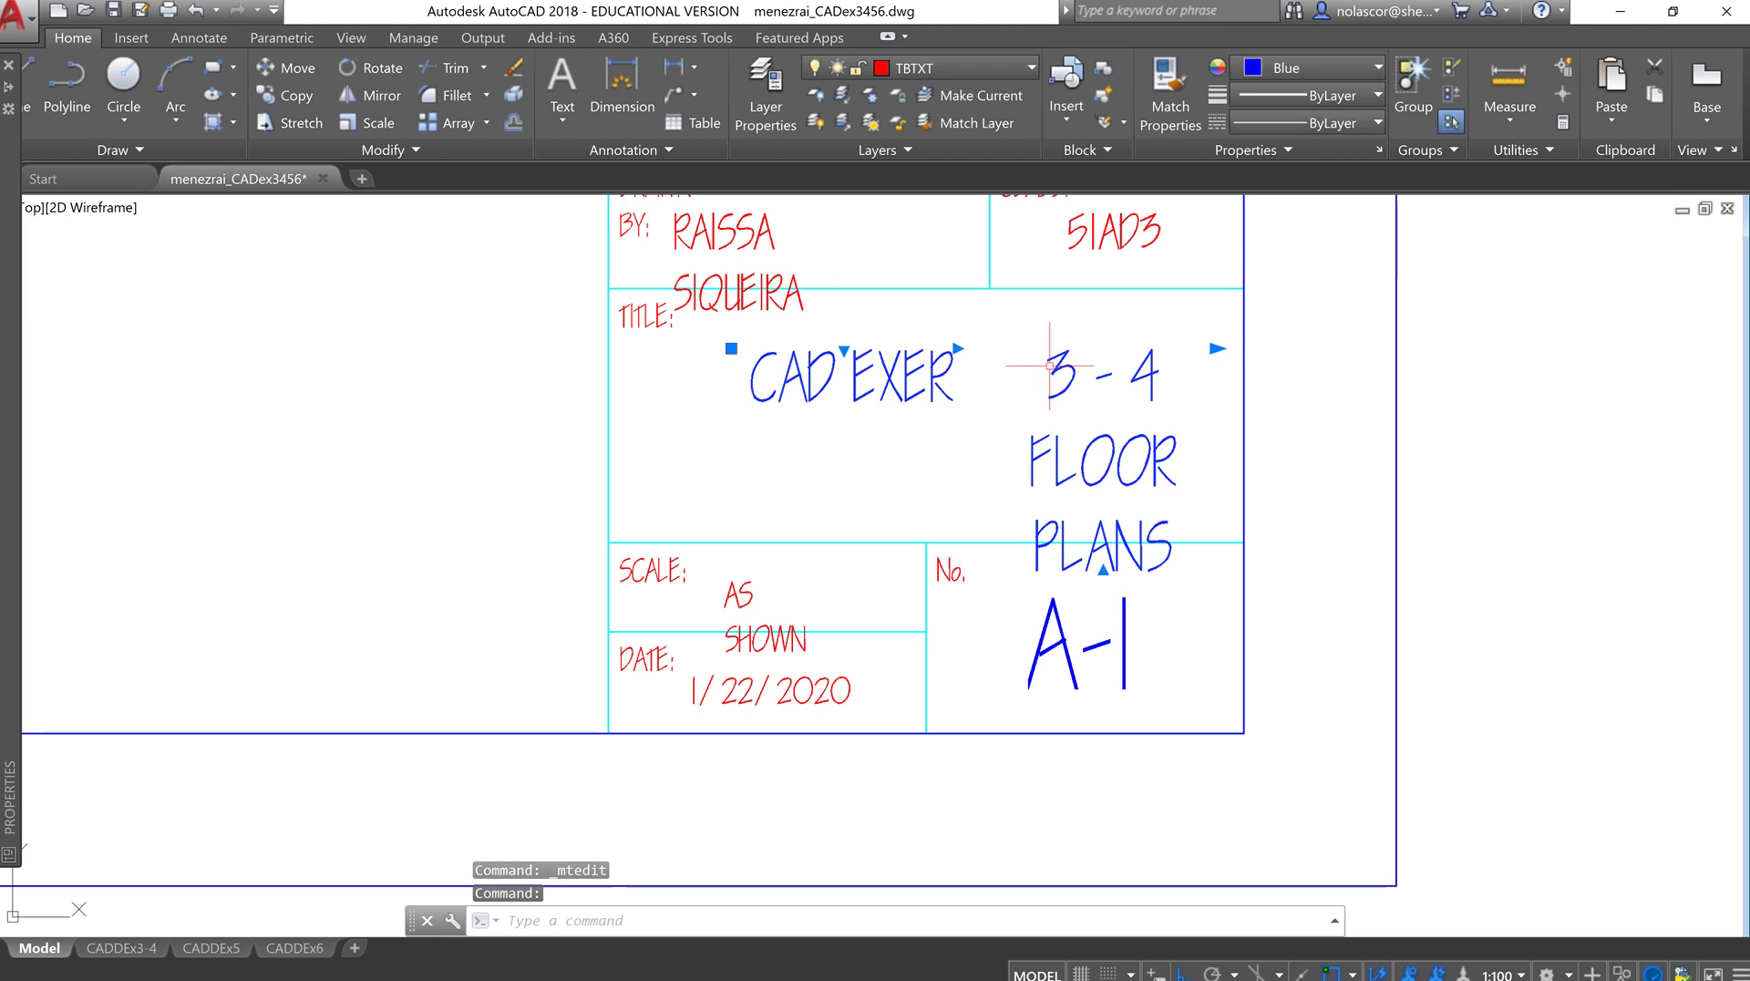
pyautogui.doubleClick(1060, 364)
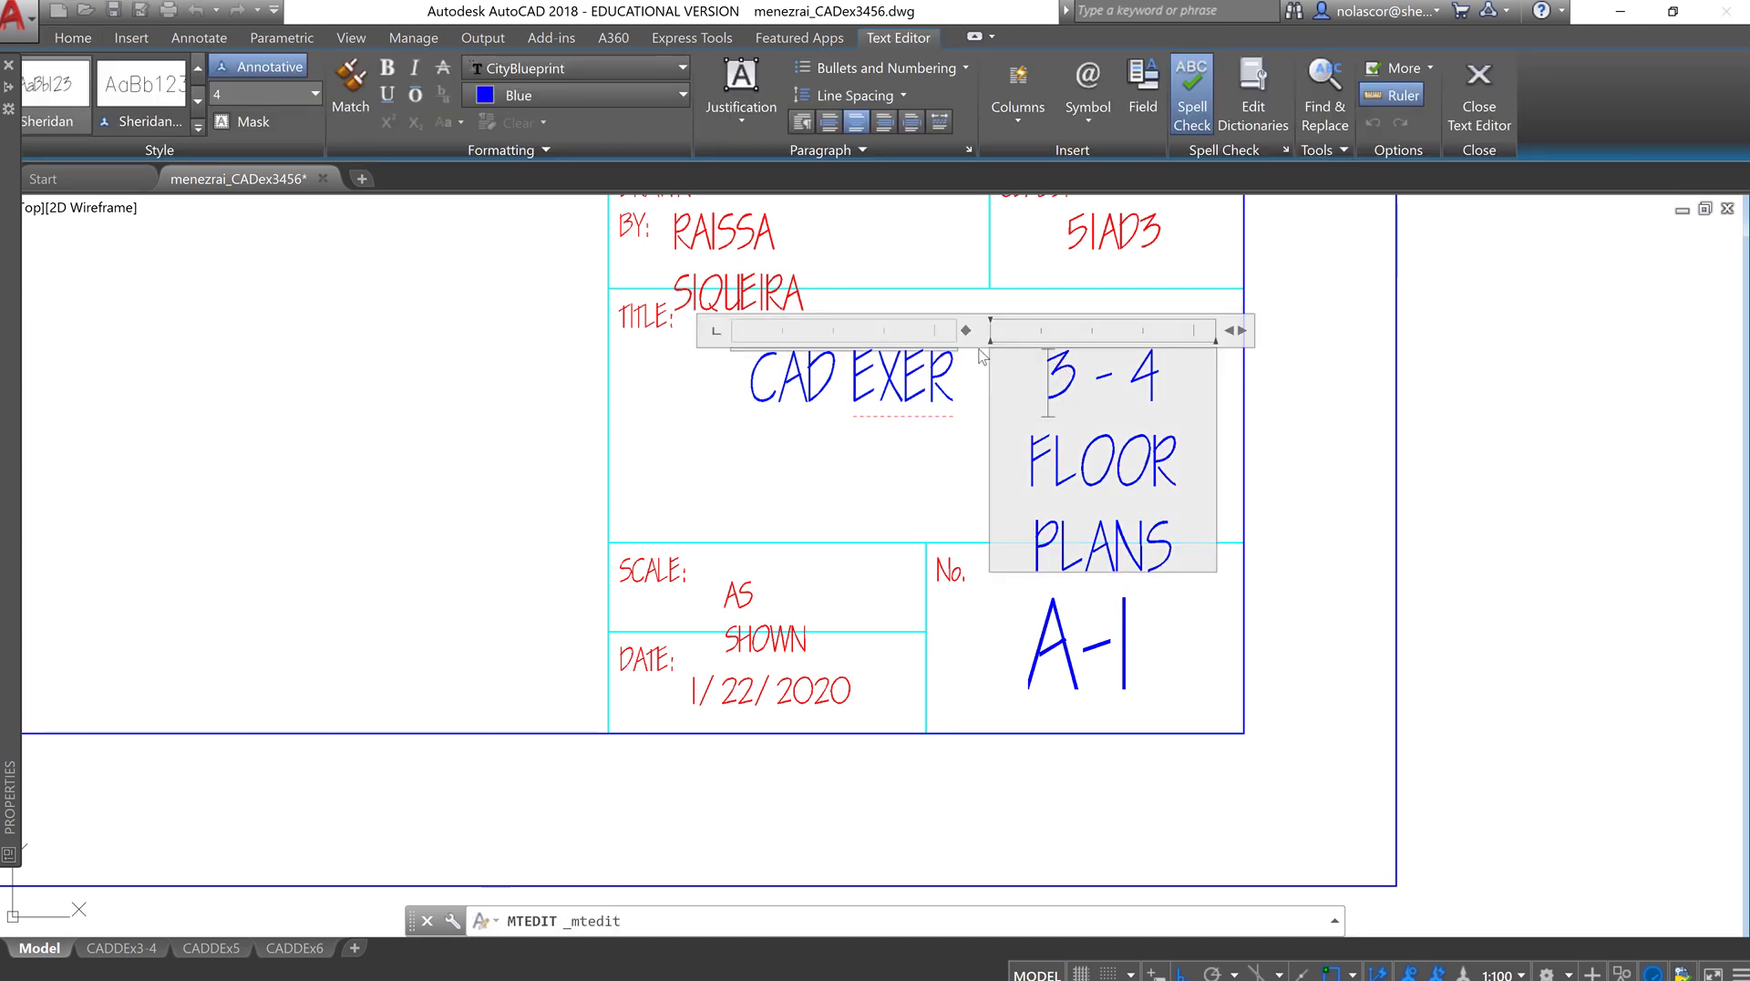
pyautogui.moveTo(966, 330); pyautogui.dragTo(1123, 331)
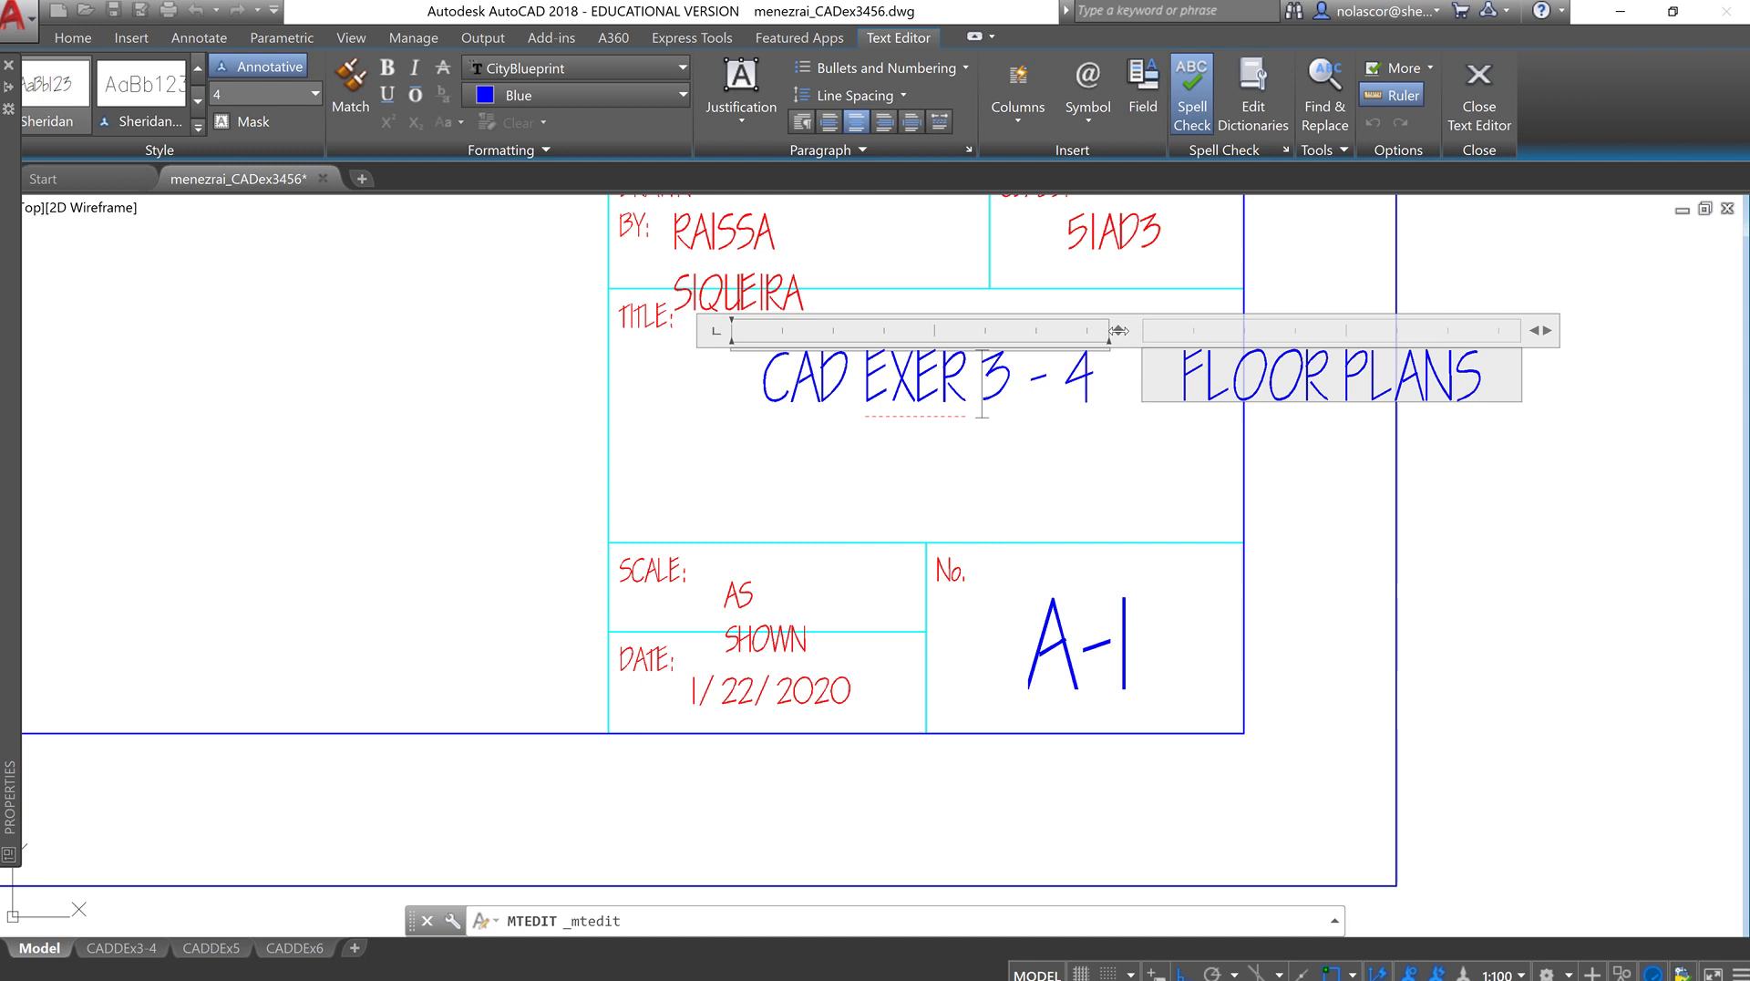
pyautogui.click(1325, 504)
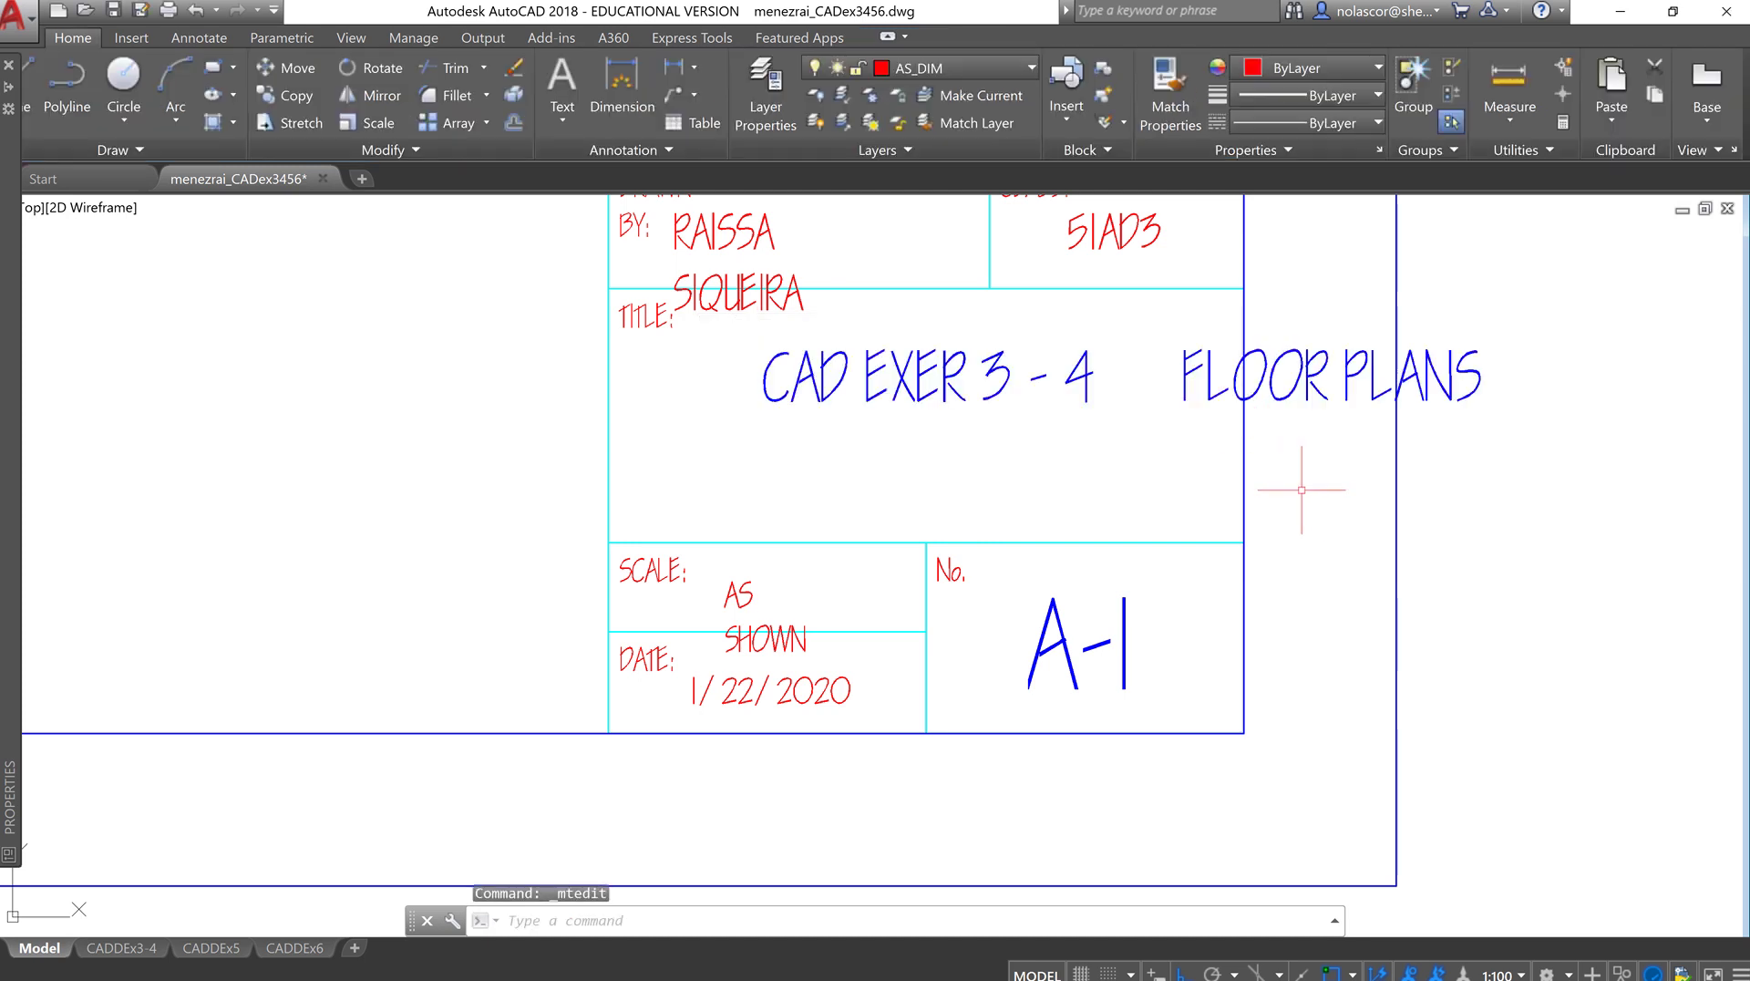
# - Move the FLOOR PLANS title text left and down within the TITLE box
pyautogui.write('M')
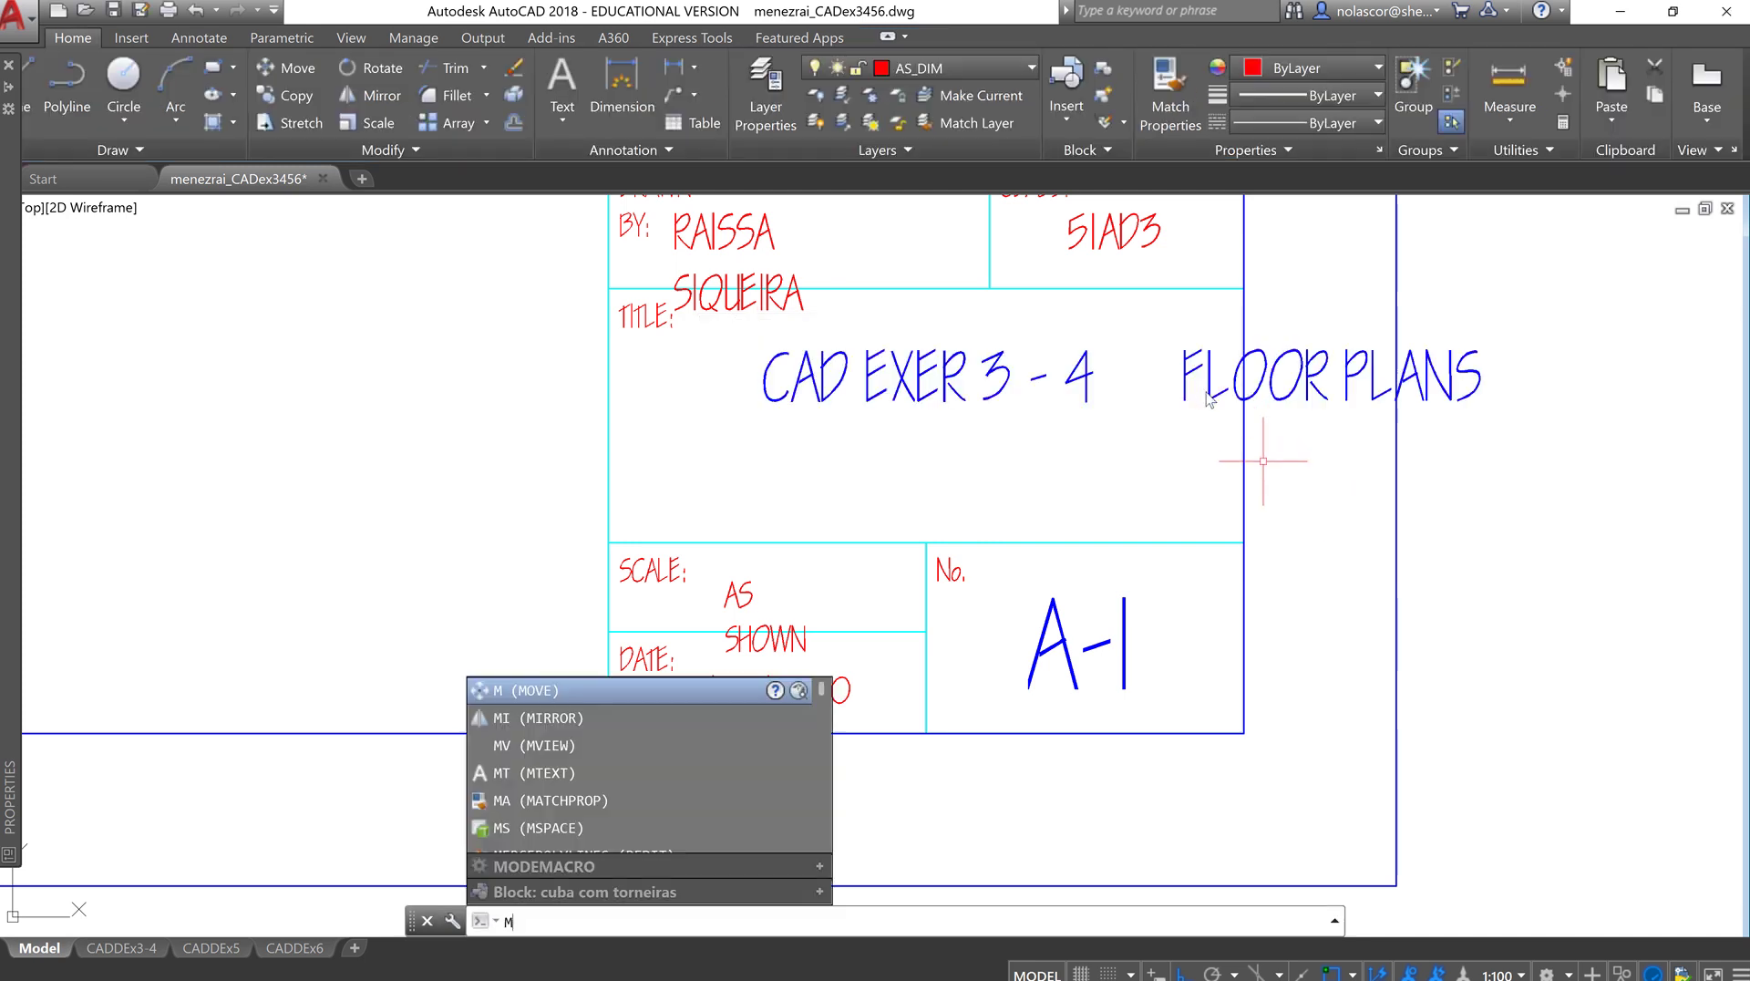
pyautogui.press('Return')
pyautogui.click(1212, 382)
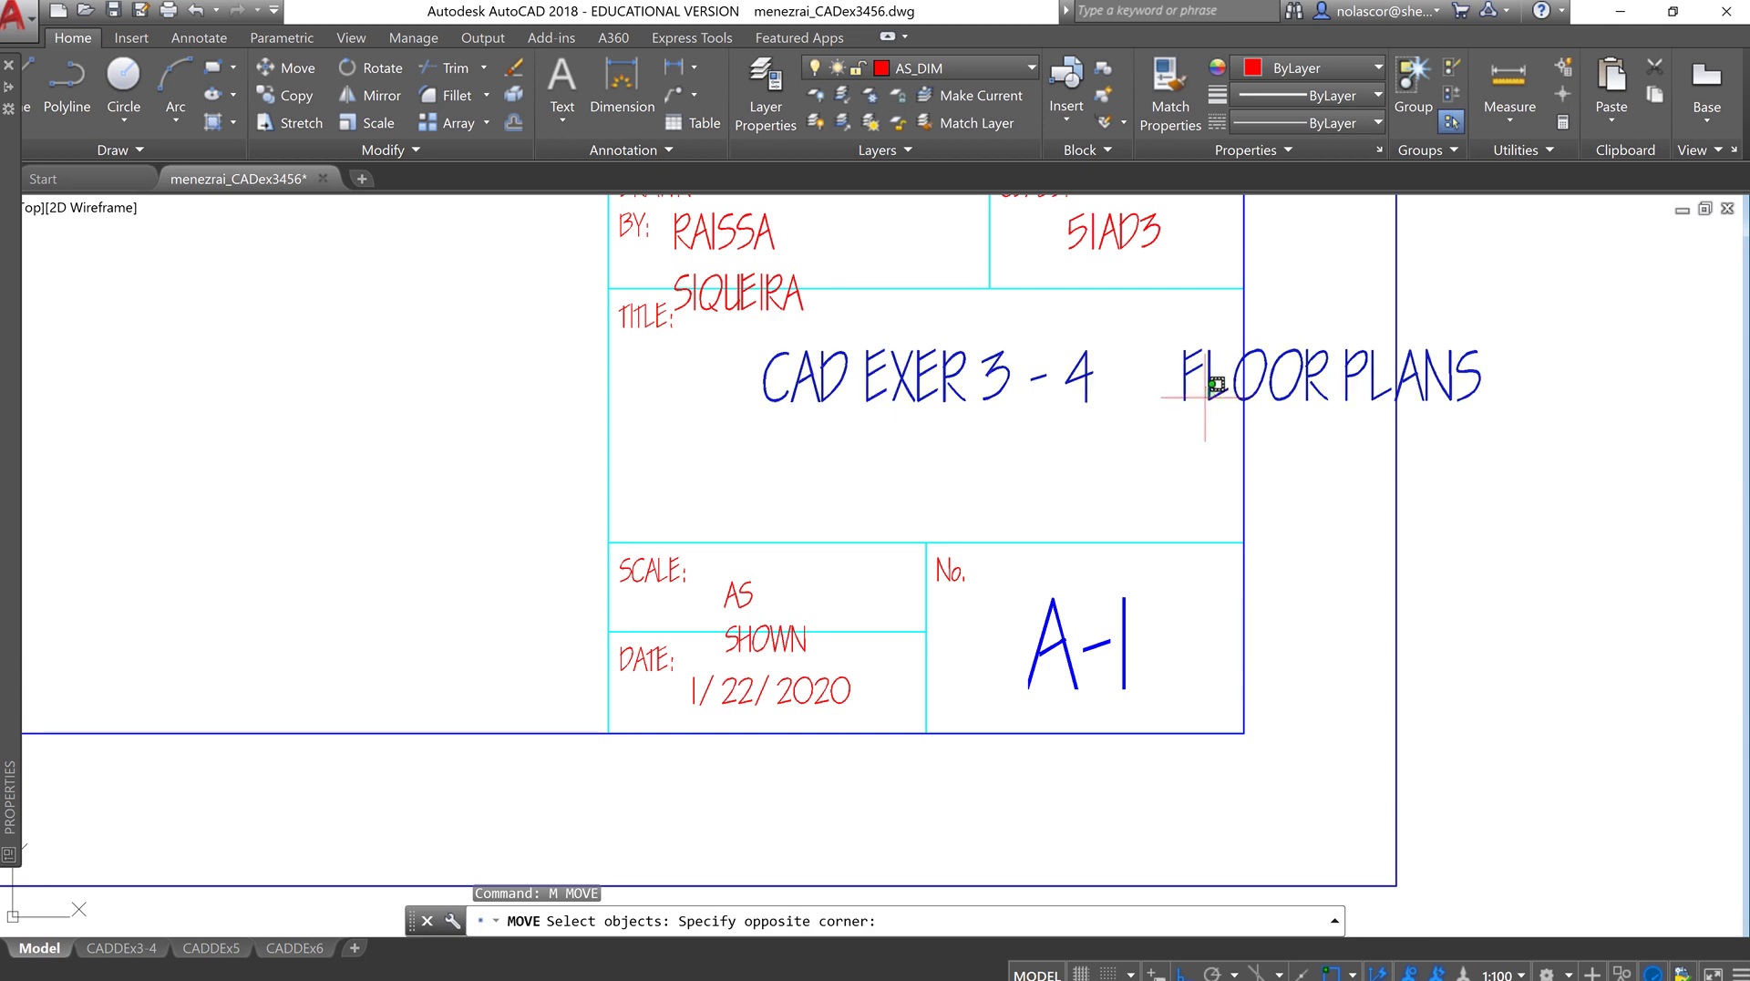
pyautogui.click(1189, 406)
pyautogui.press('Return')
pyautogui.click(1193, 430)
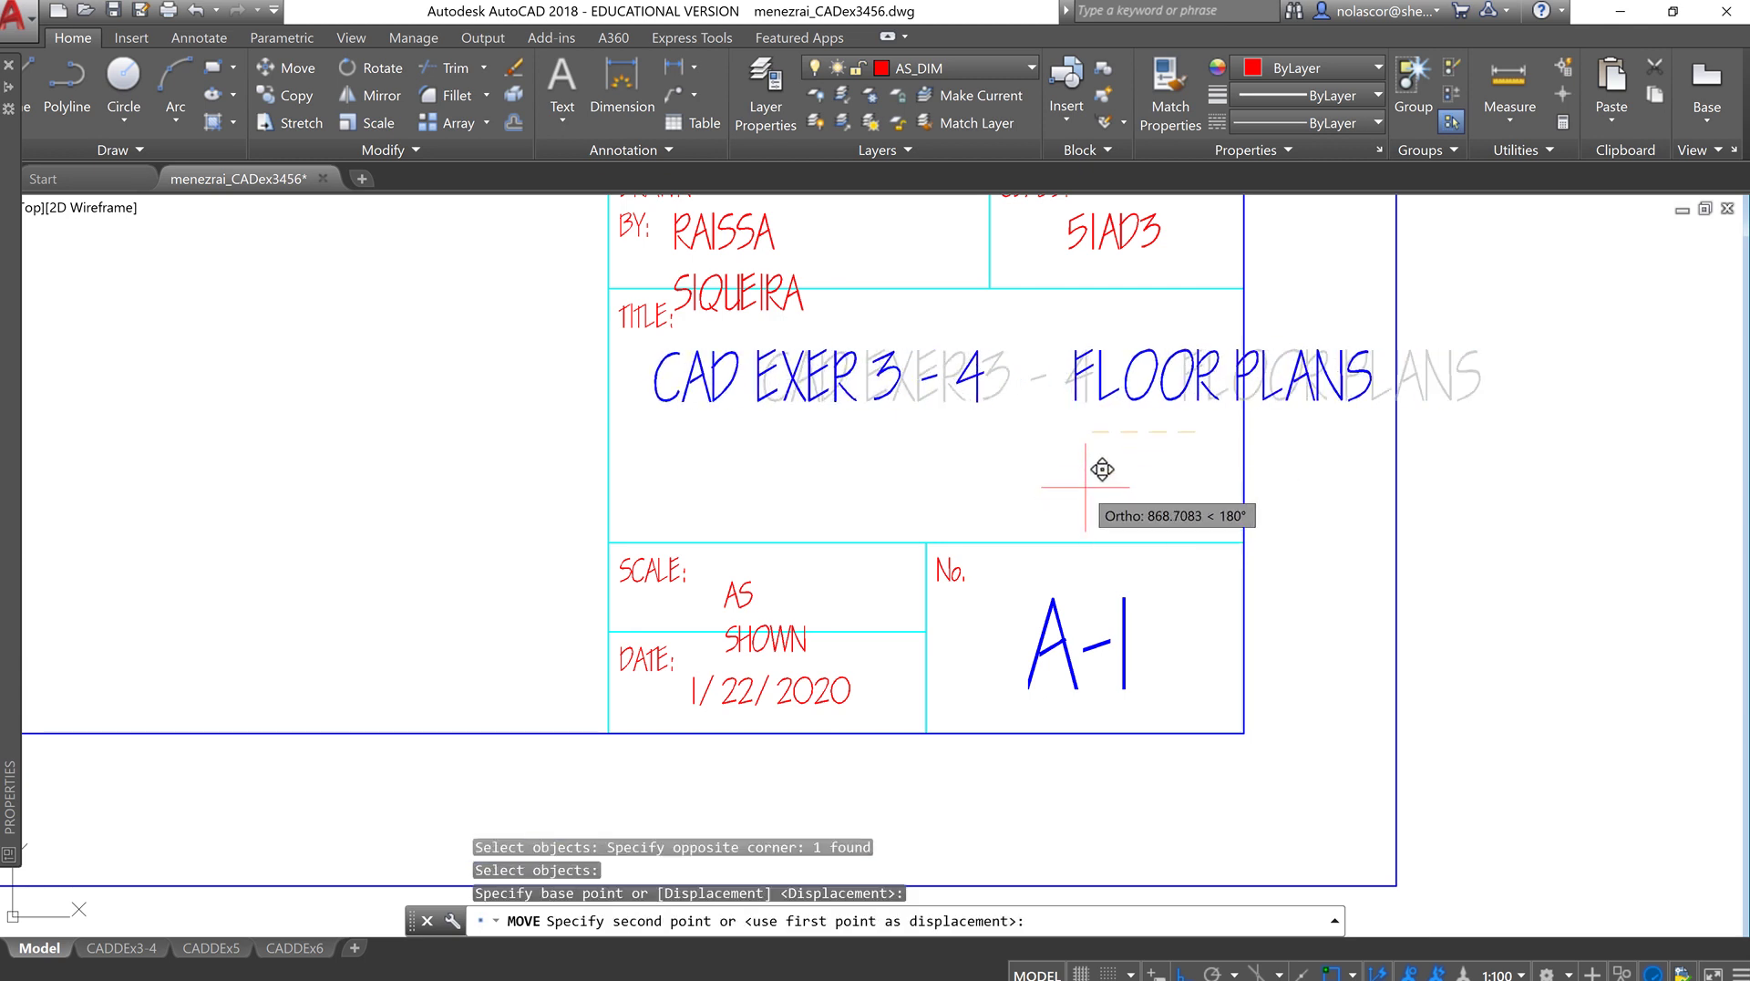
pyautogui.press('F8')
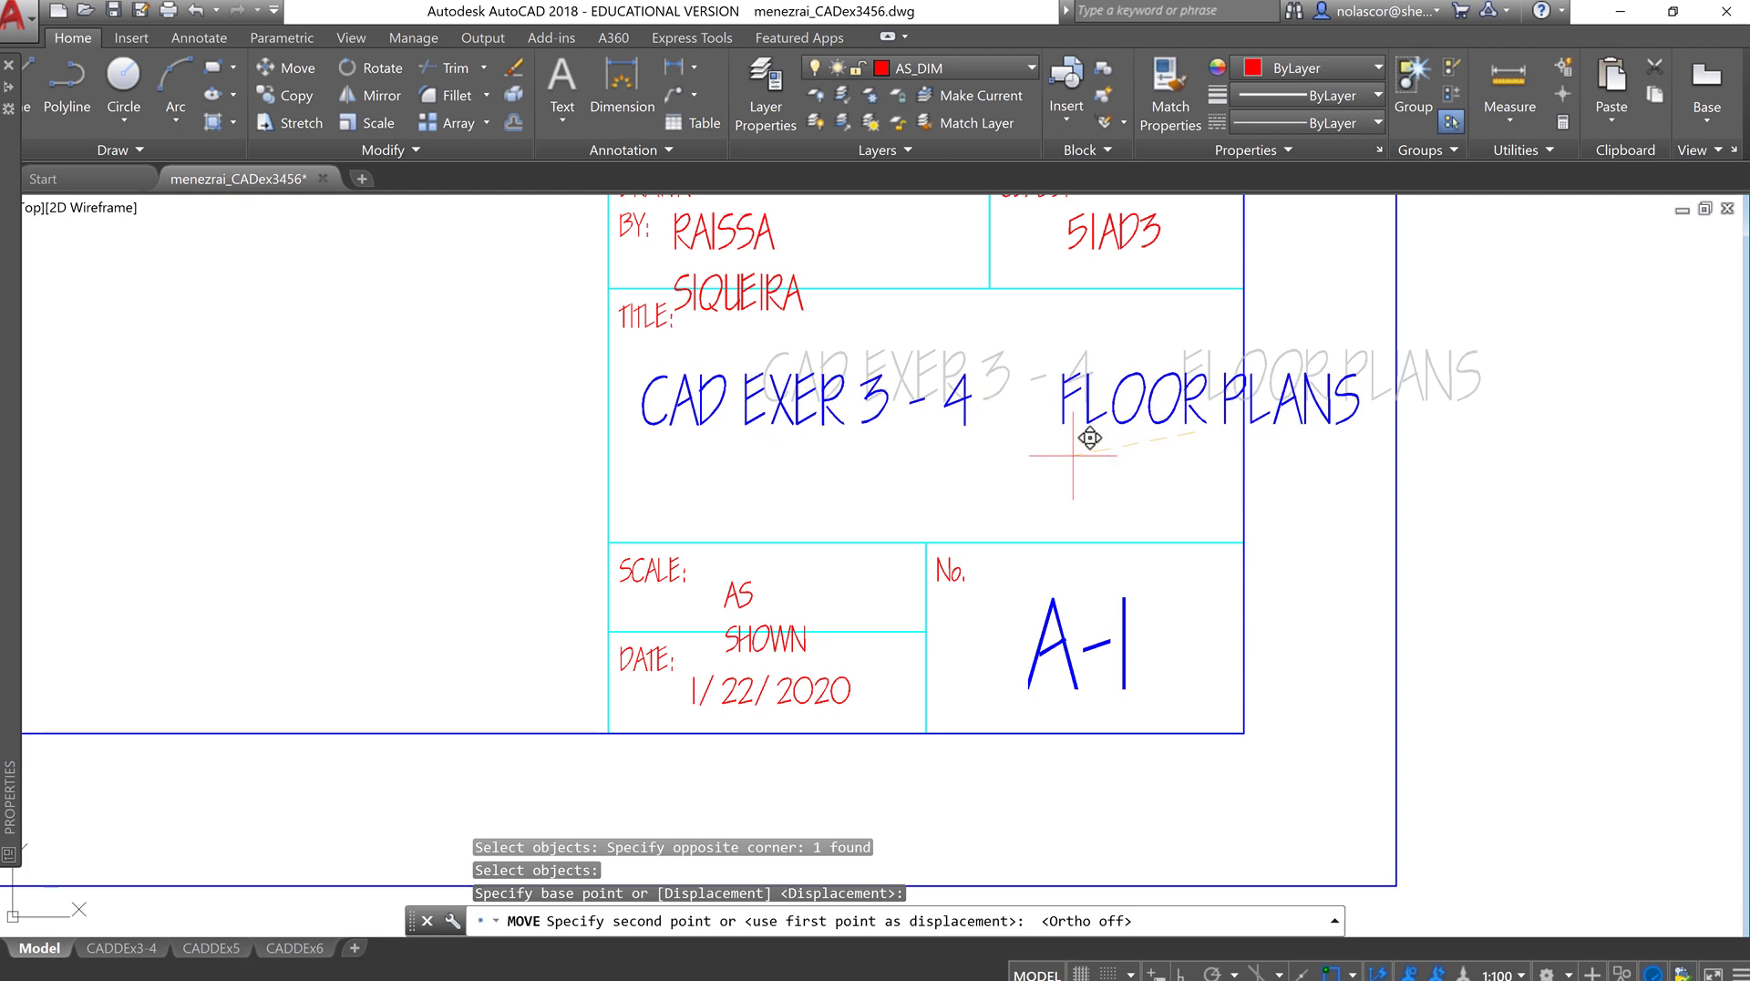
pyautogui.click(1080, 441)
# - Narrow the title widths and join the 4 so it reads 'CAD EXER 3 -4 FLOOR PLANS' on two lines
pyautogui.doubleClick(1065, 390)
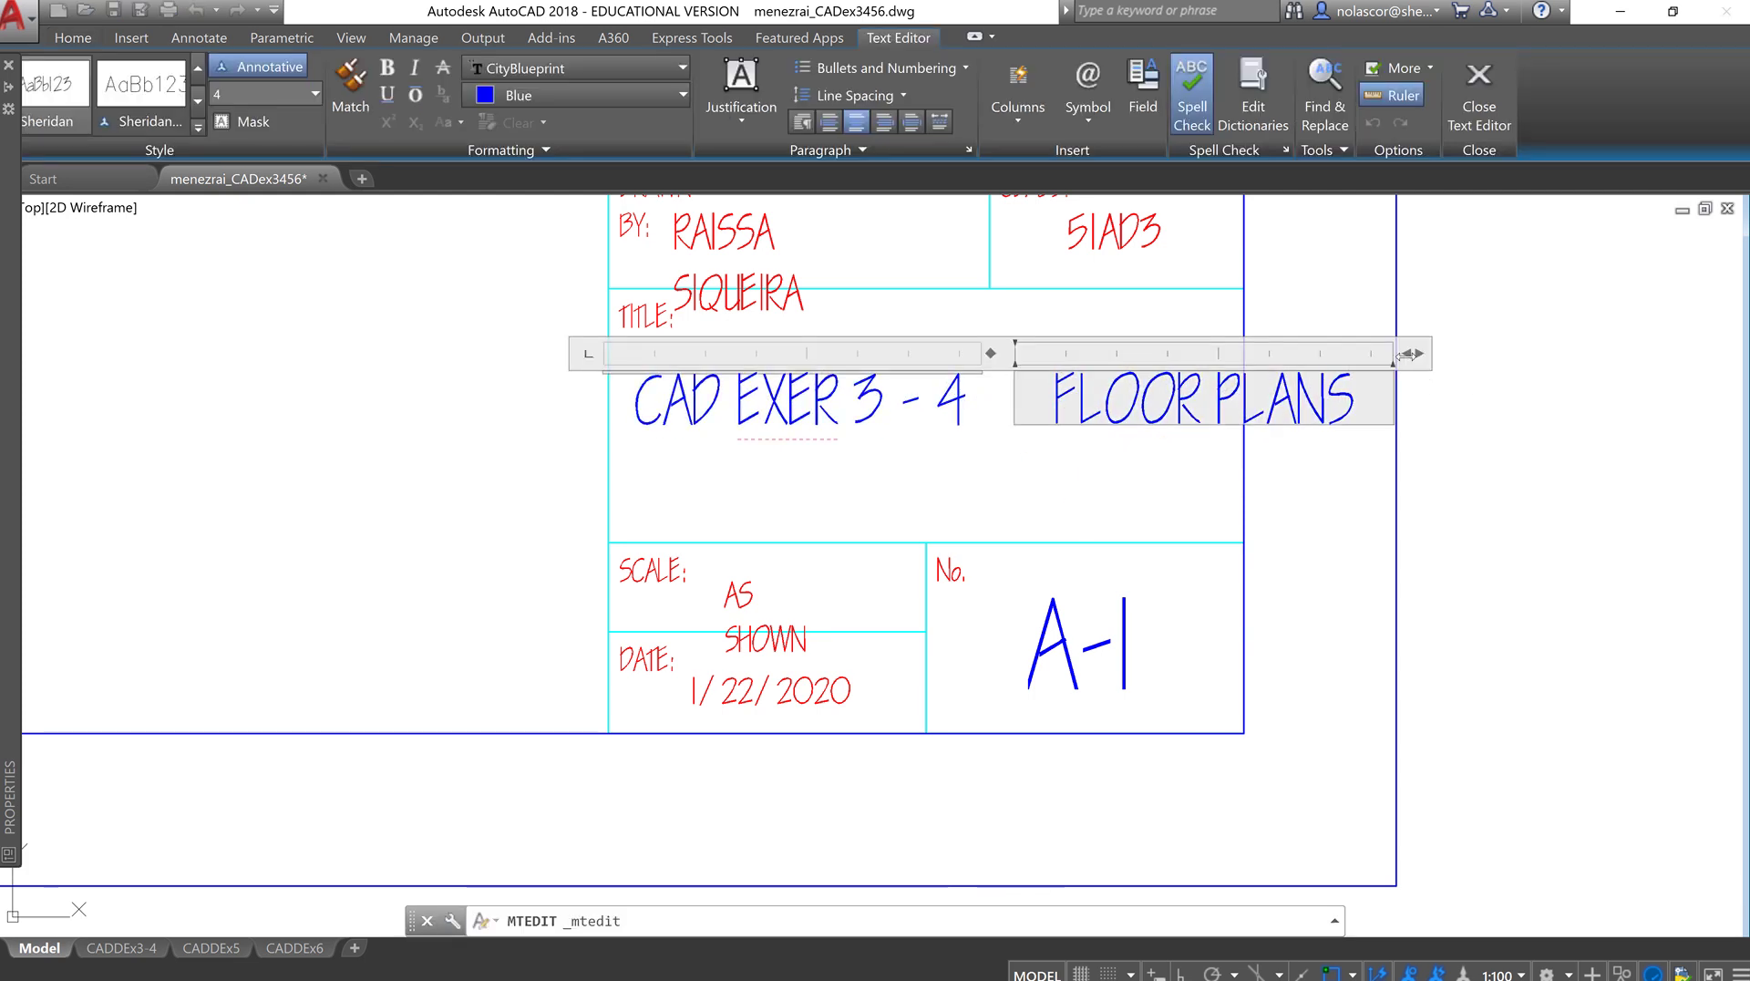
pyautogui.moveTo(1414, 353); pyautogui.dragTo(1342, 369)
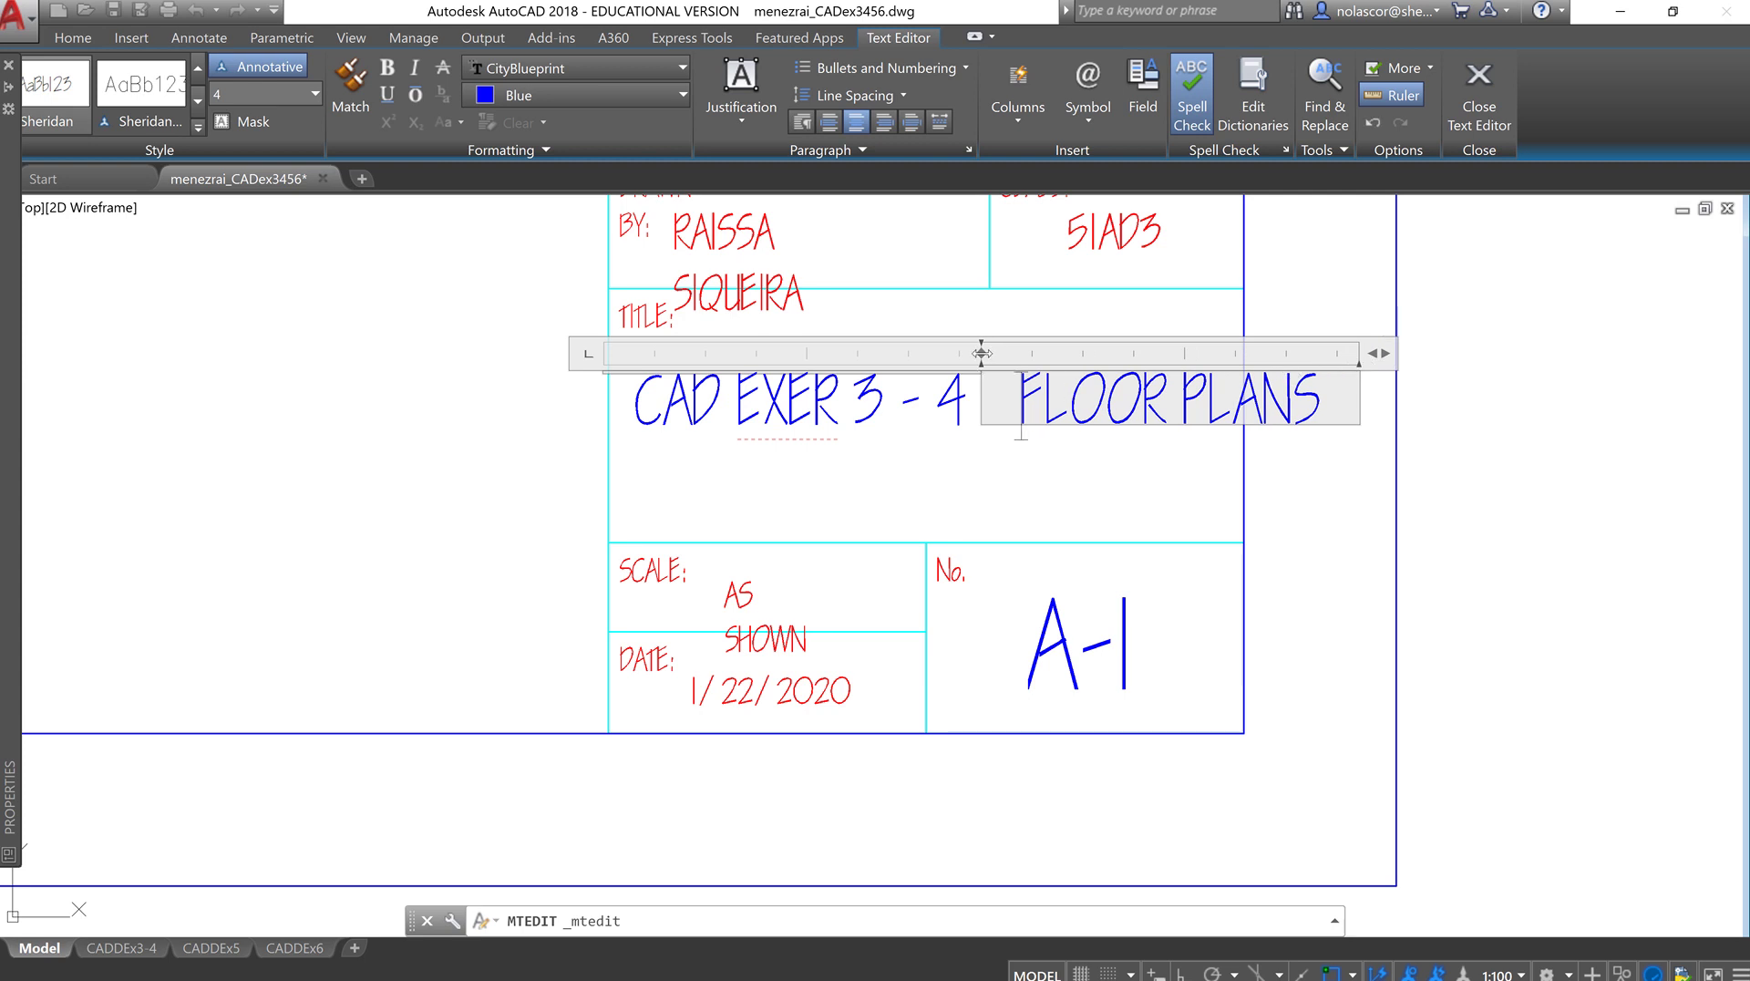
pyautogui.moveTo(982, 353); pyautogui.dragTo(969, 354)
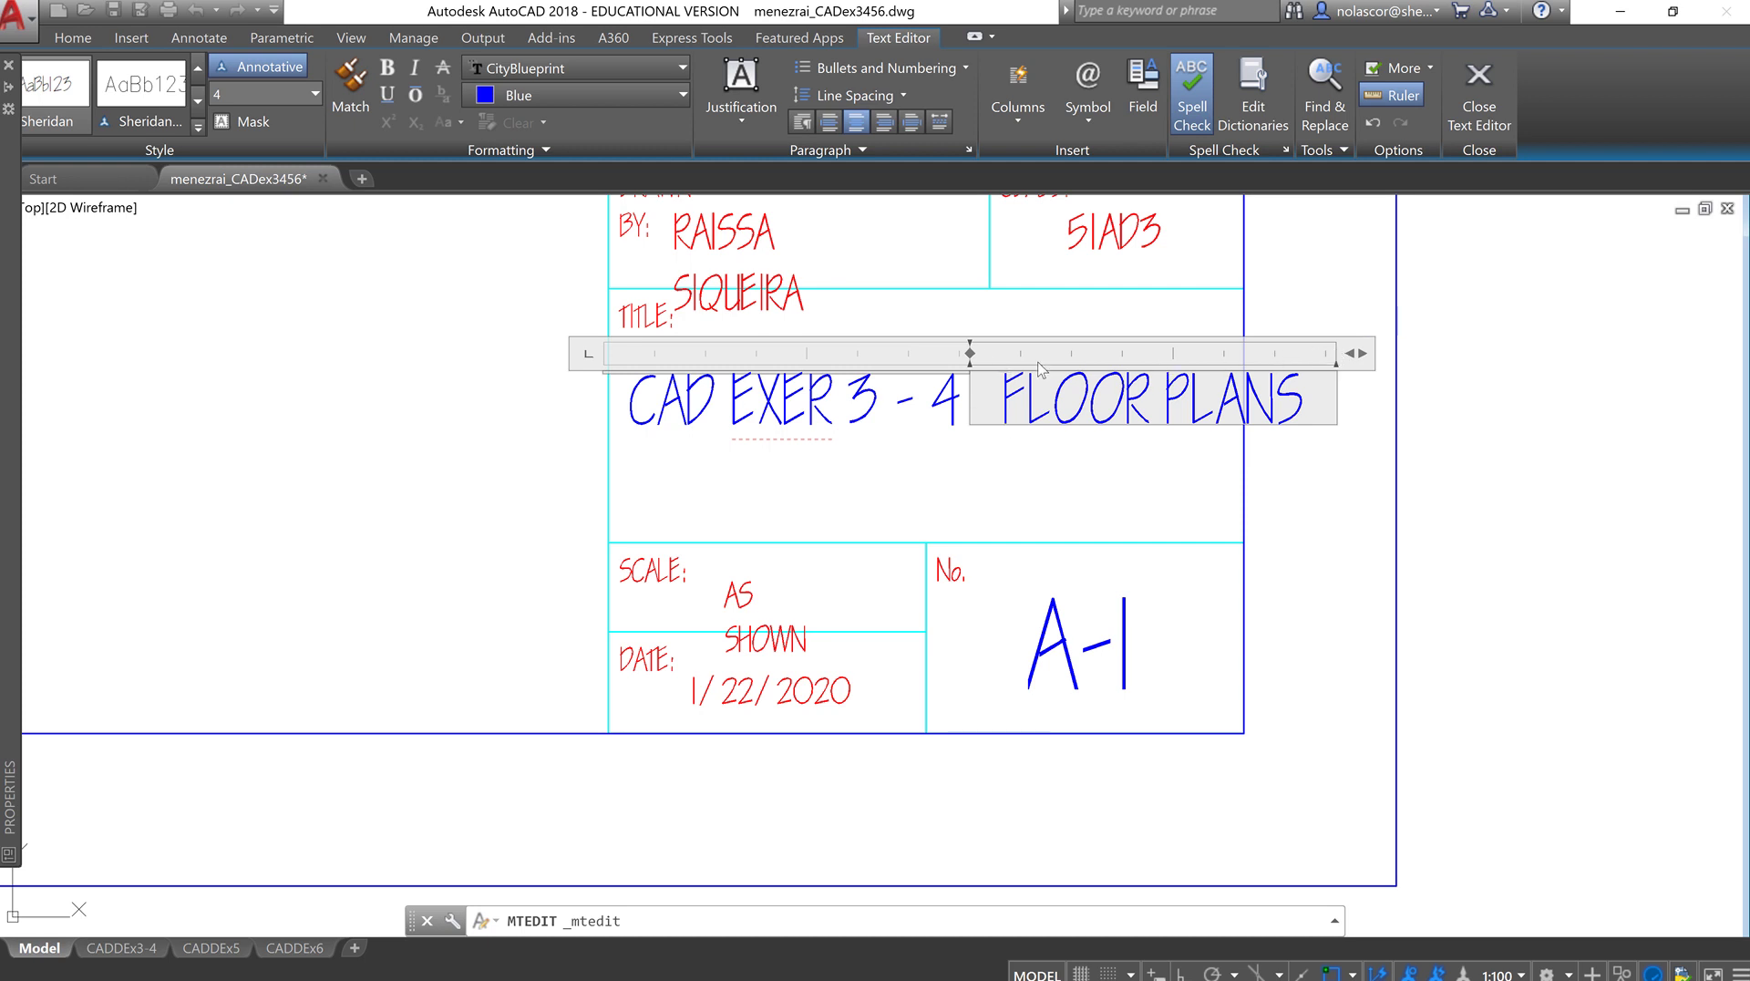
pyautogui.moveTo(970, 353); pyautogui.dragTo(939, 353)
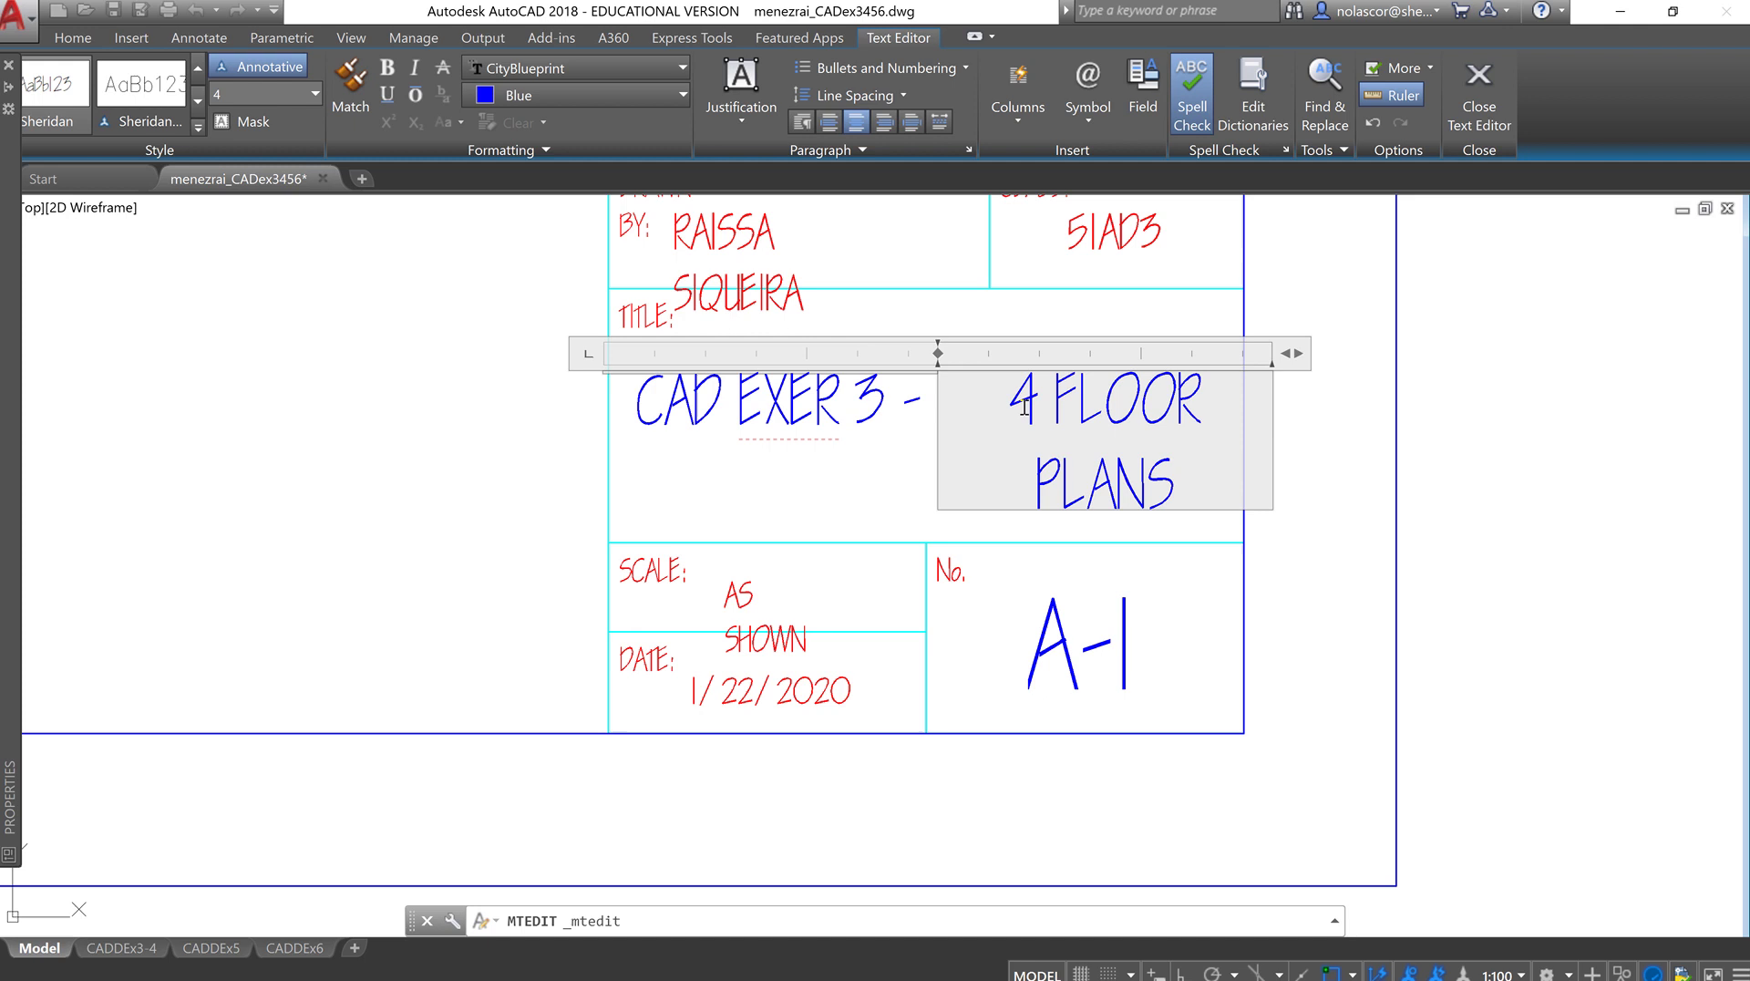
pyautogui.press('BackSpace')
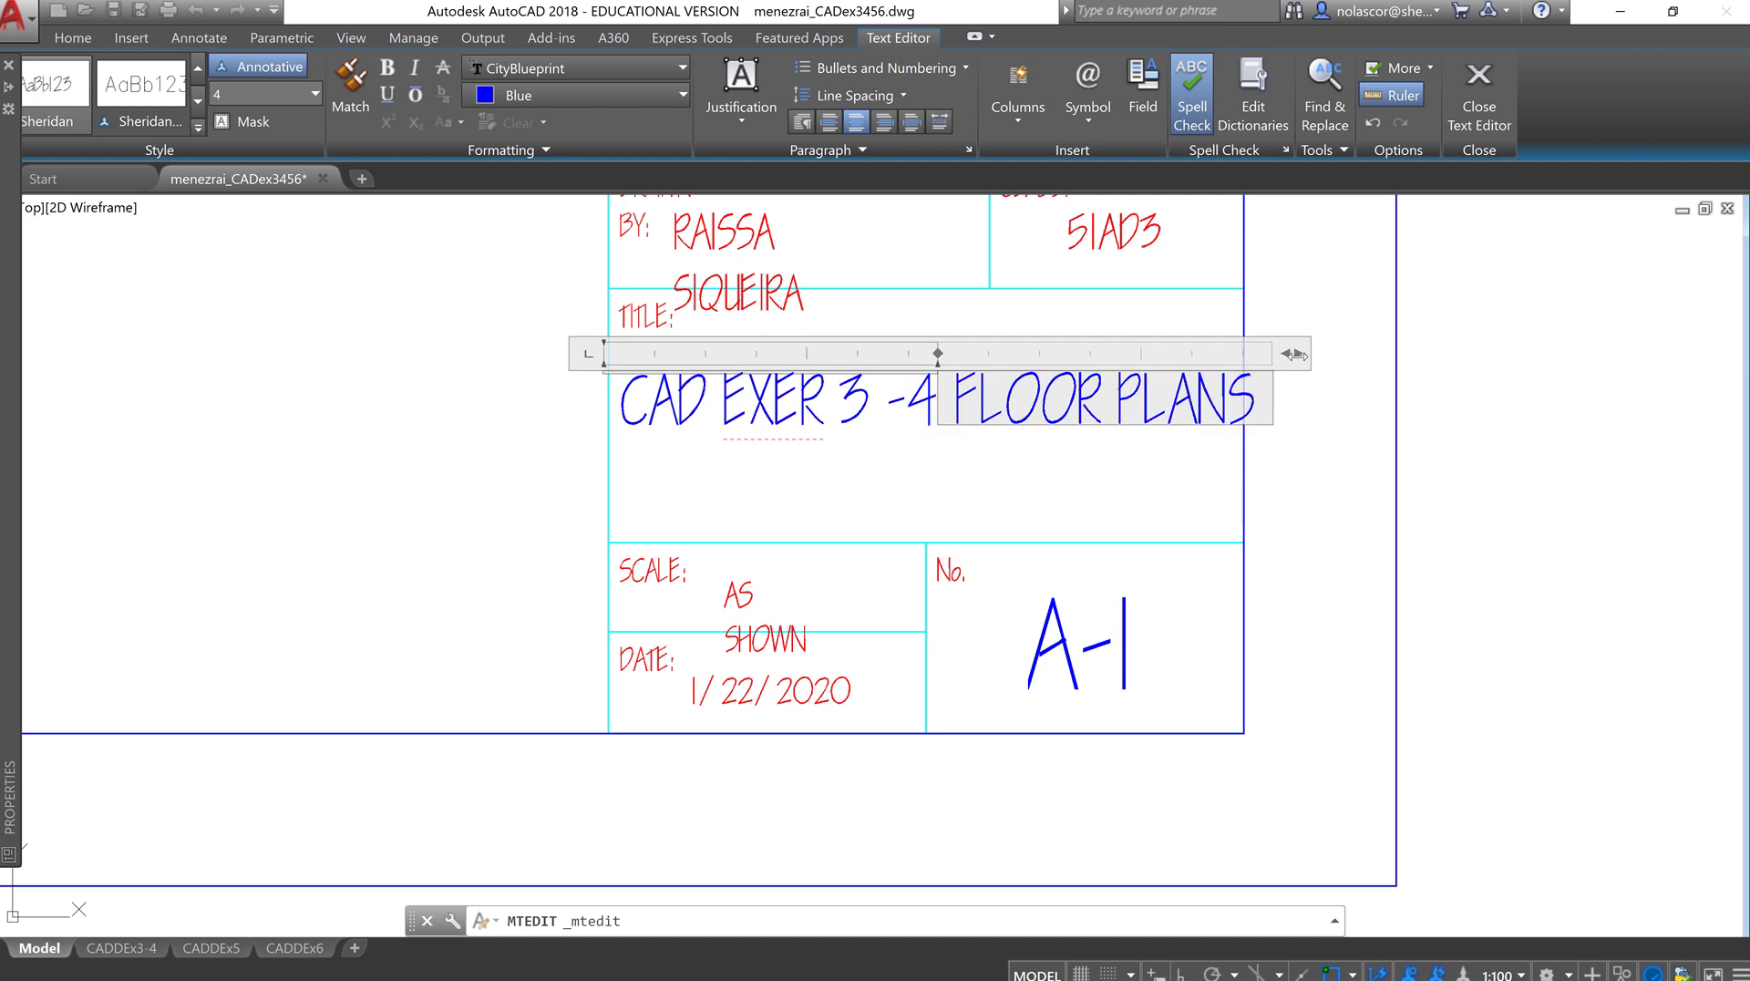
pyautogui.moveTo(1294, 354); pyautogui.dragTo(927, 354)
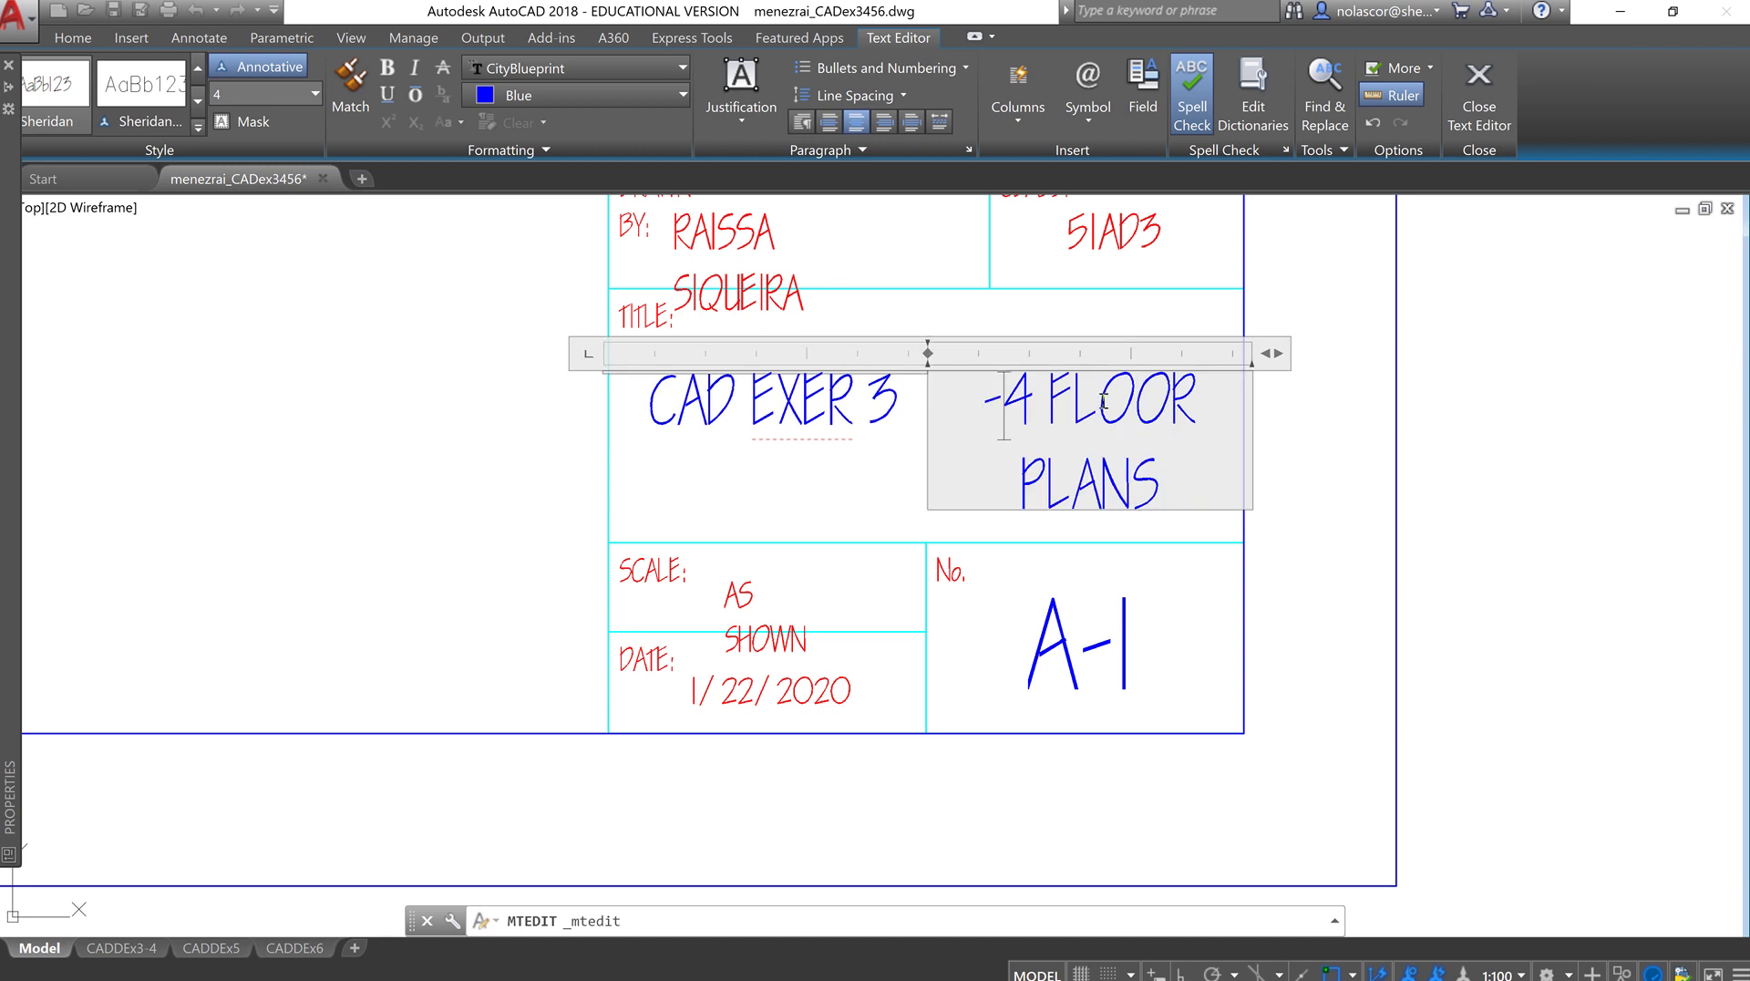
pyautogui.click(1374, 476)
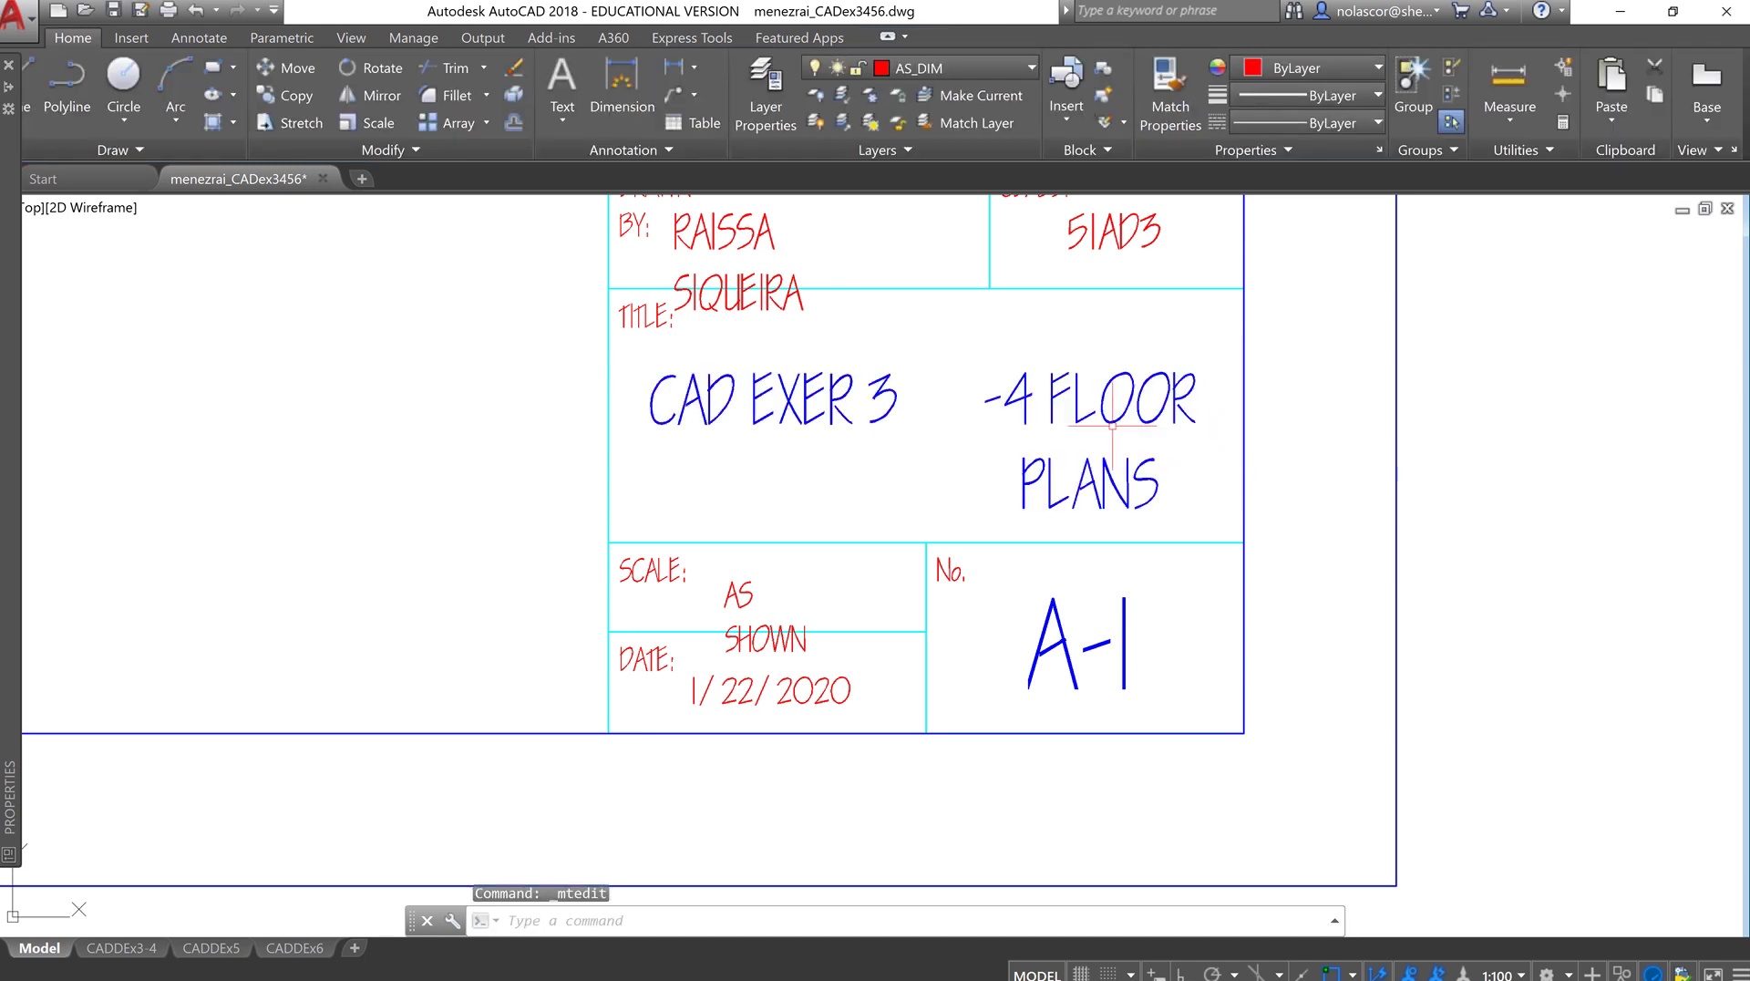
# - Widen the AS SHOWN text so it fits on one line
pyautogui.scroll(-2, 898, 332)
pyautogui.scroll(4, 816, 574)
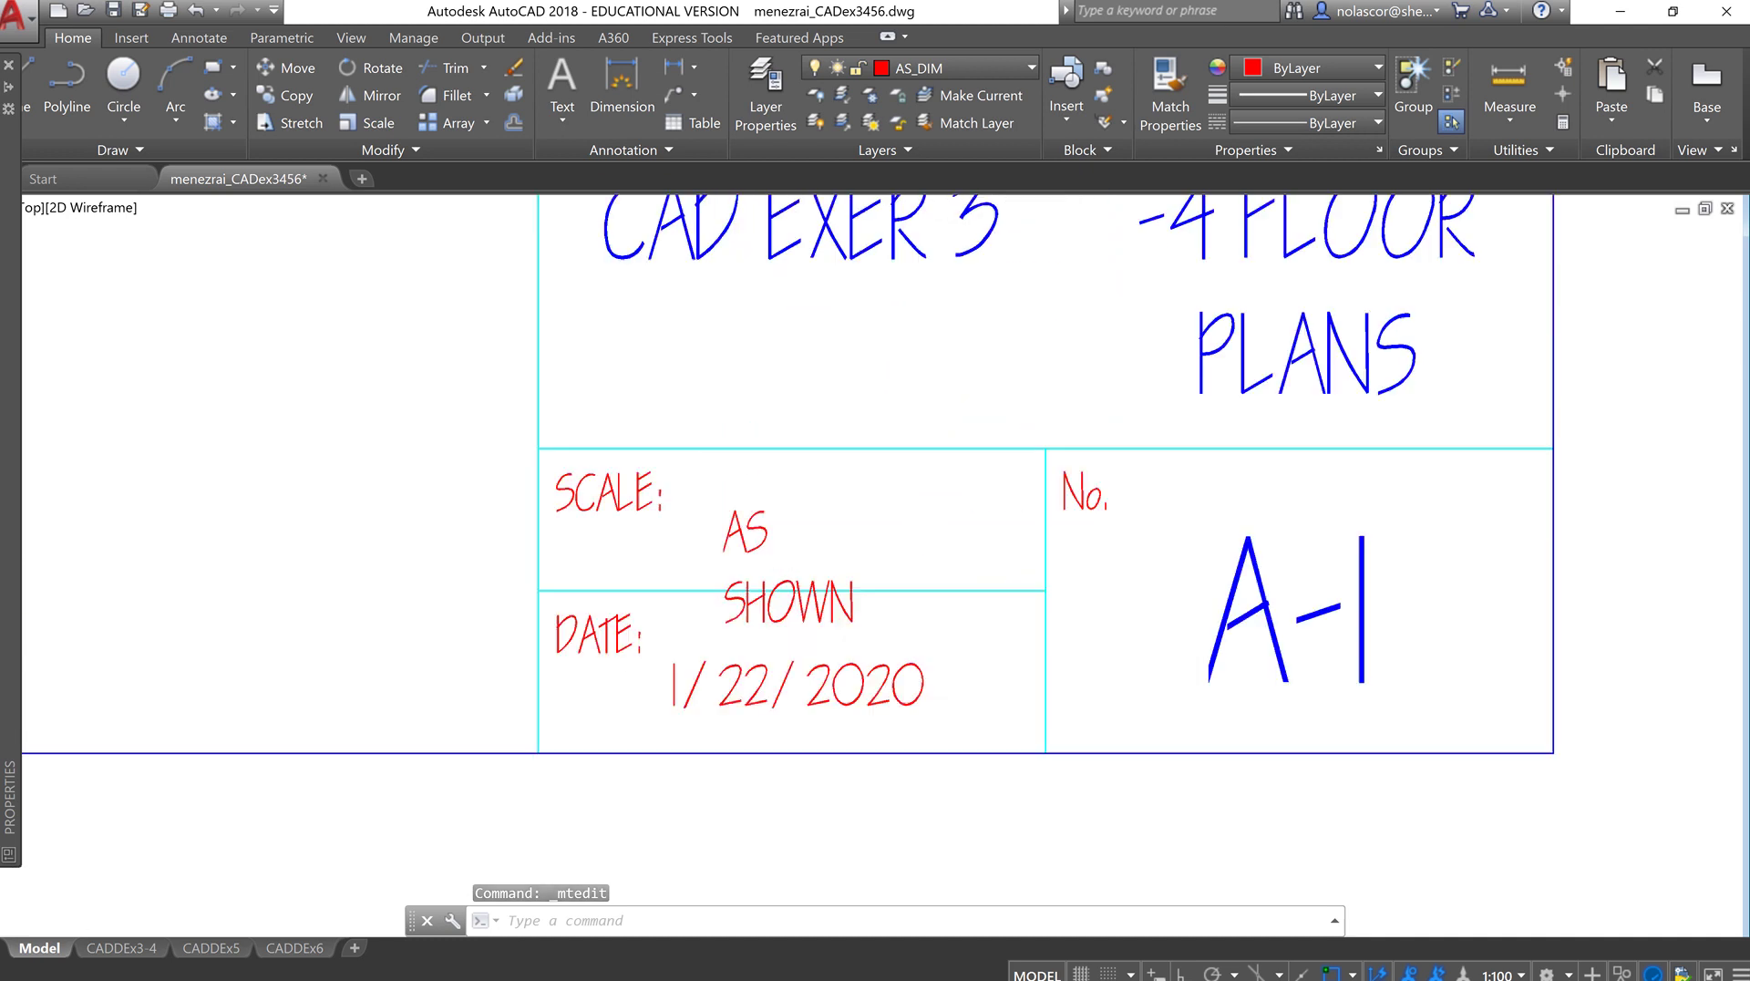
pyautogui.scroll(2, 825, 578)
pyautogui.click(800, 574)
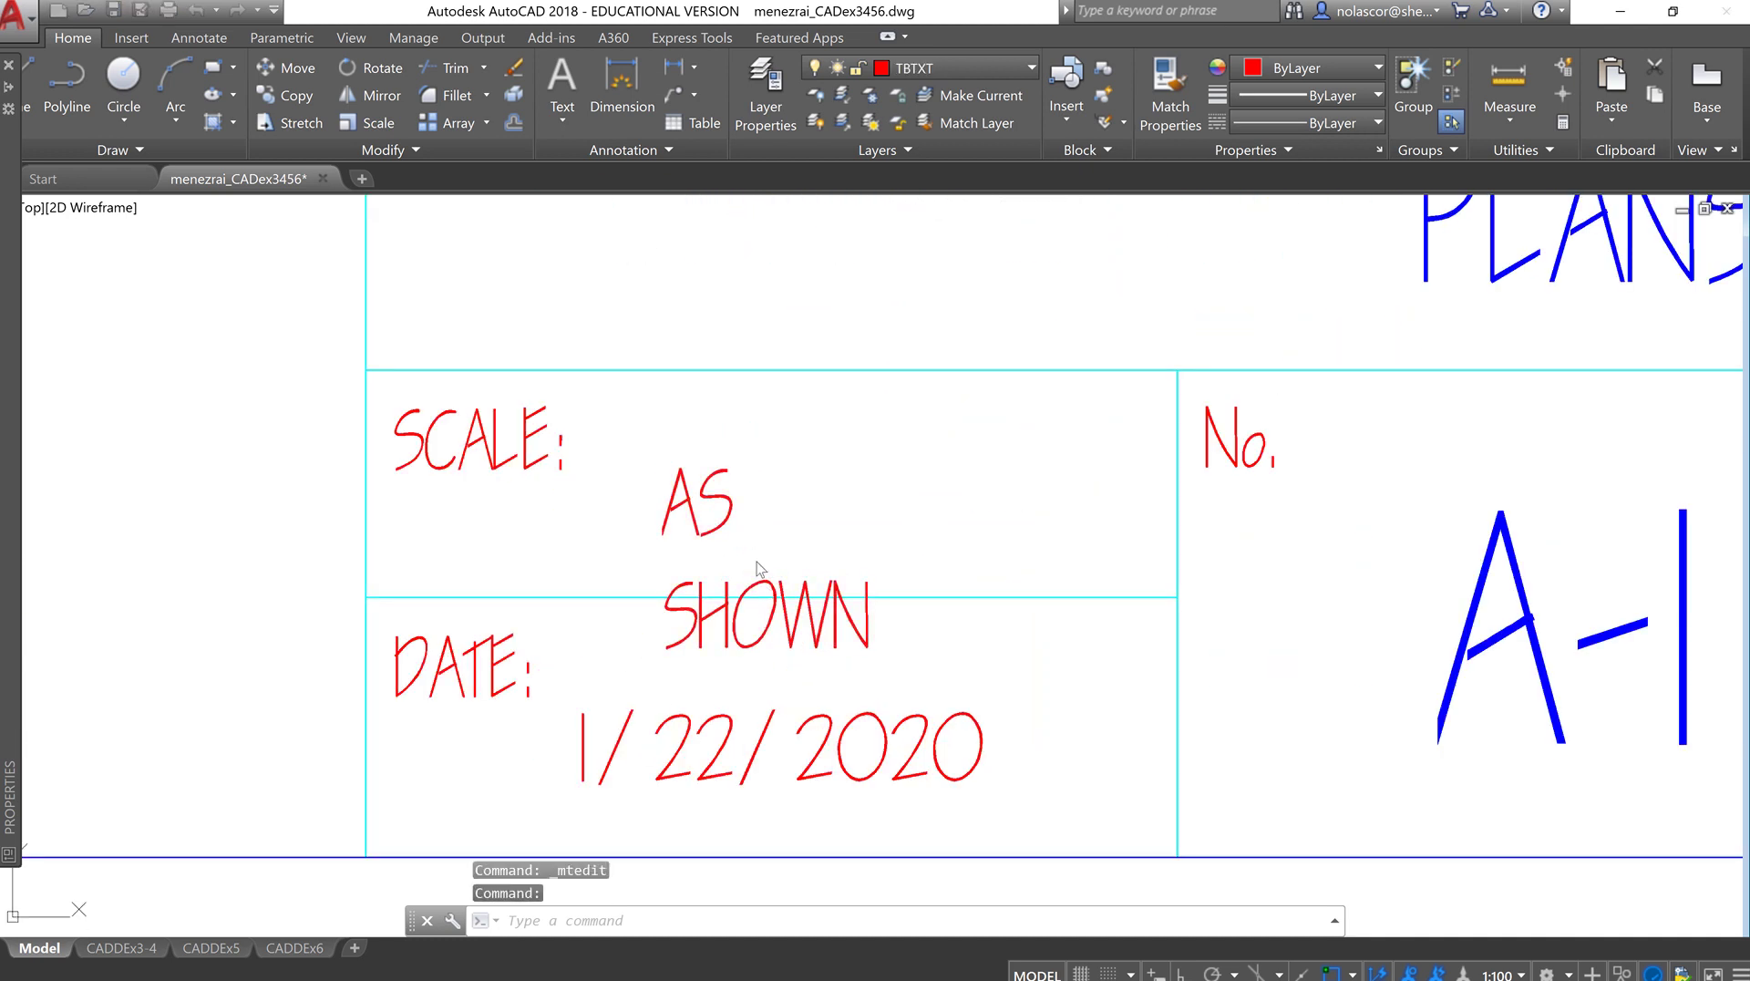
pyautogui.doubleClick(757, 562)
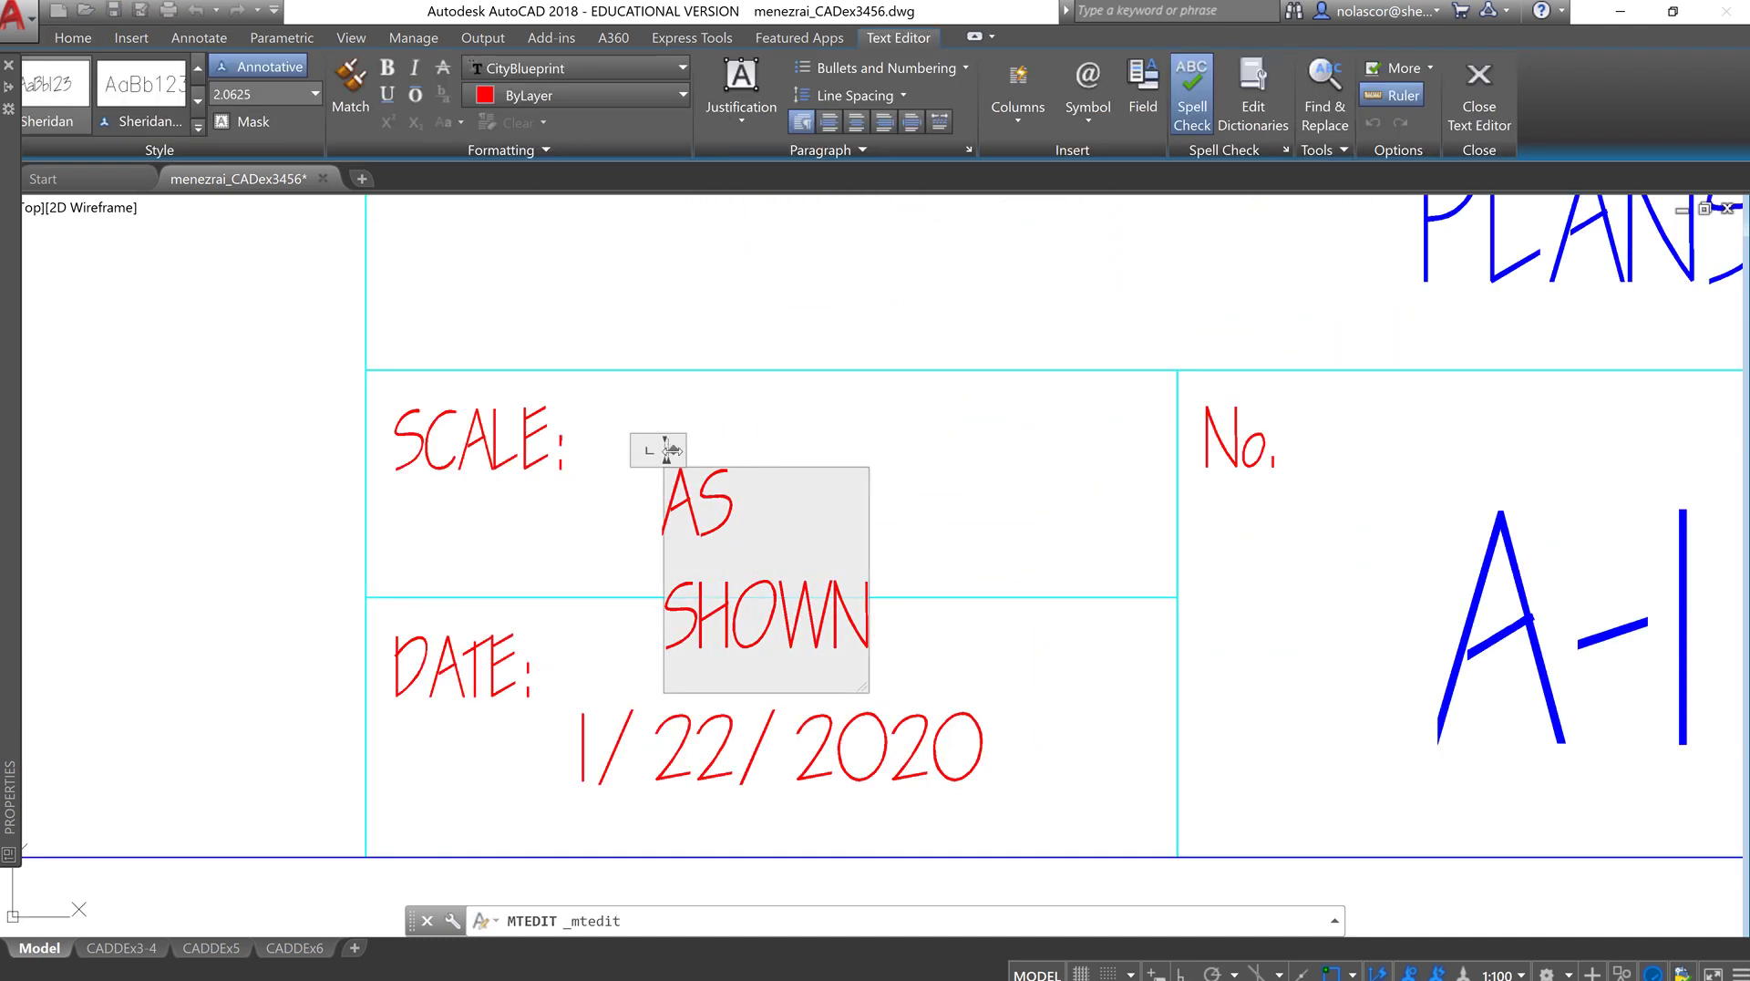
pyautogui.moveTo(672, 450); pyautogui.dragTo(1013, 451)
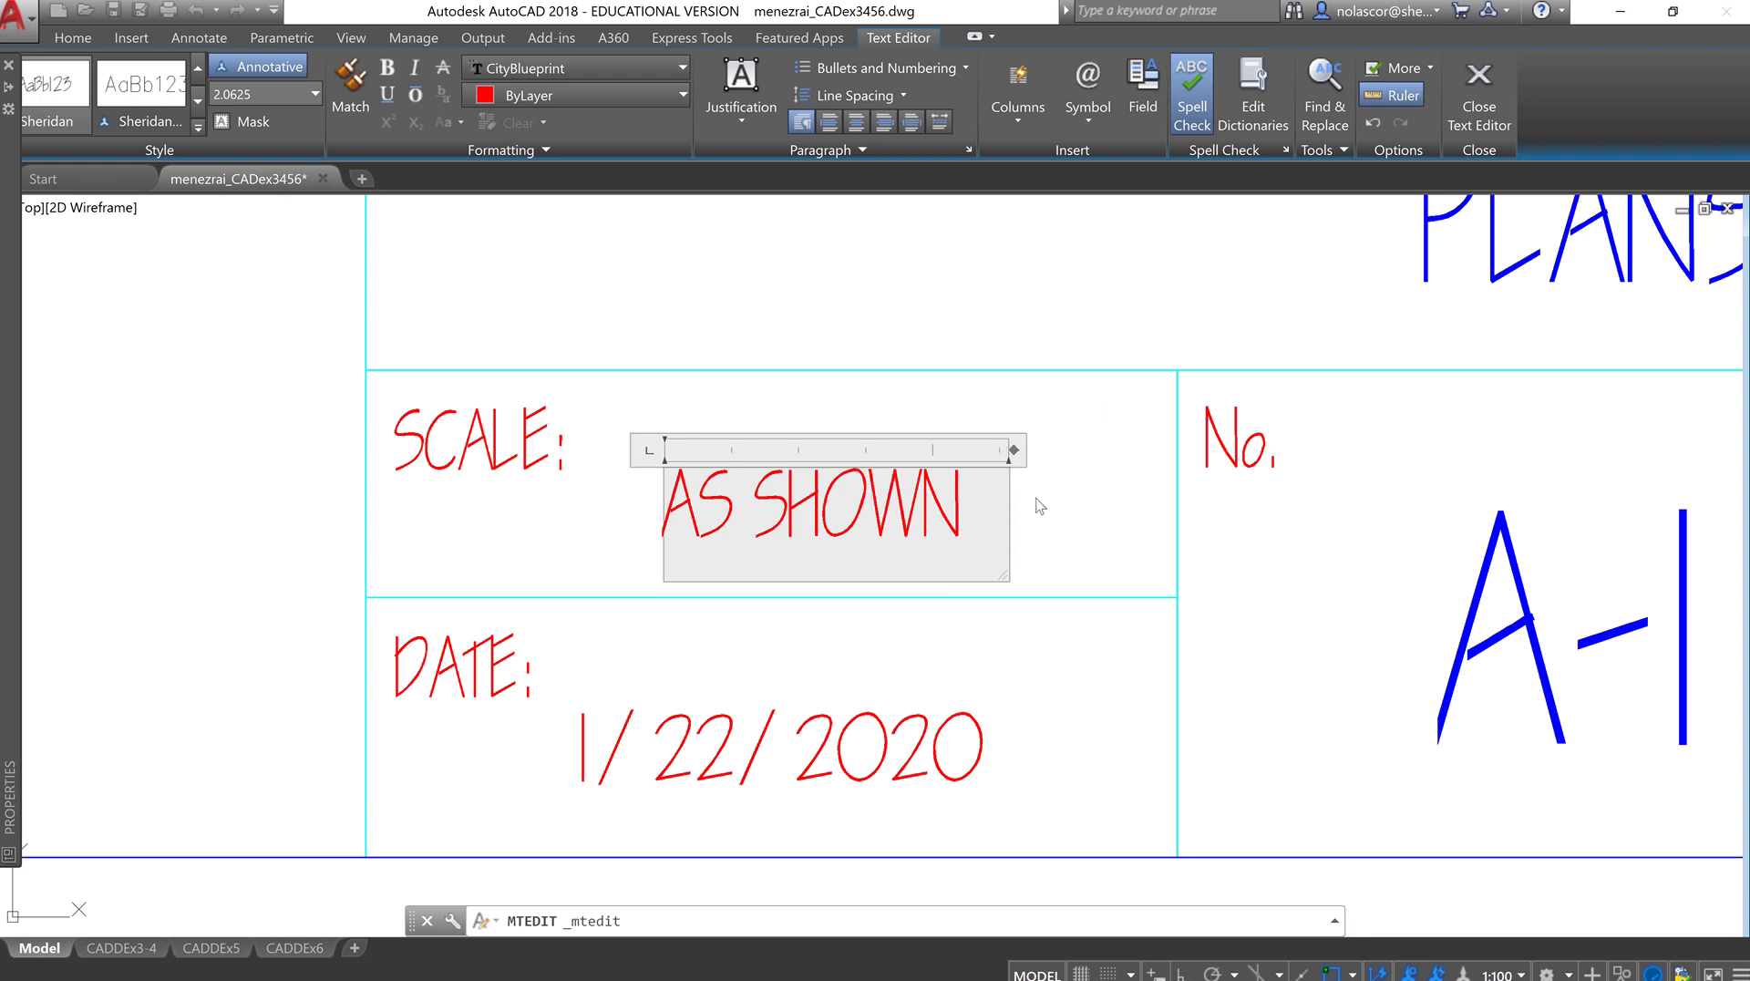
pyautogui.click(1040, 507)
# - Widen the drafter's name text box in DRAWN BY so the name fits on one line
pyautogui.scroll(-6, 1025, 547)
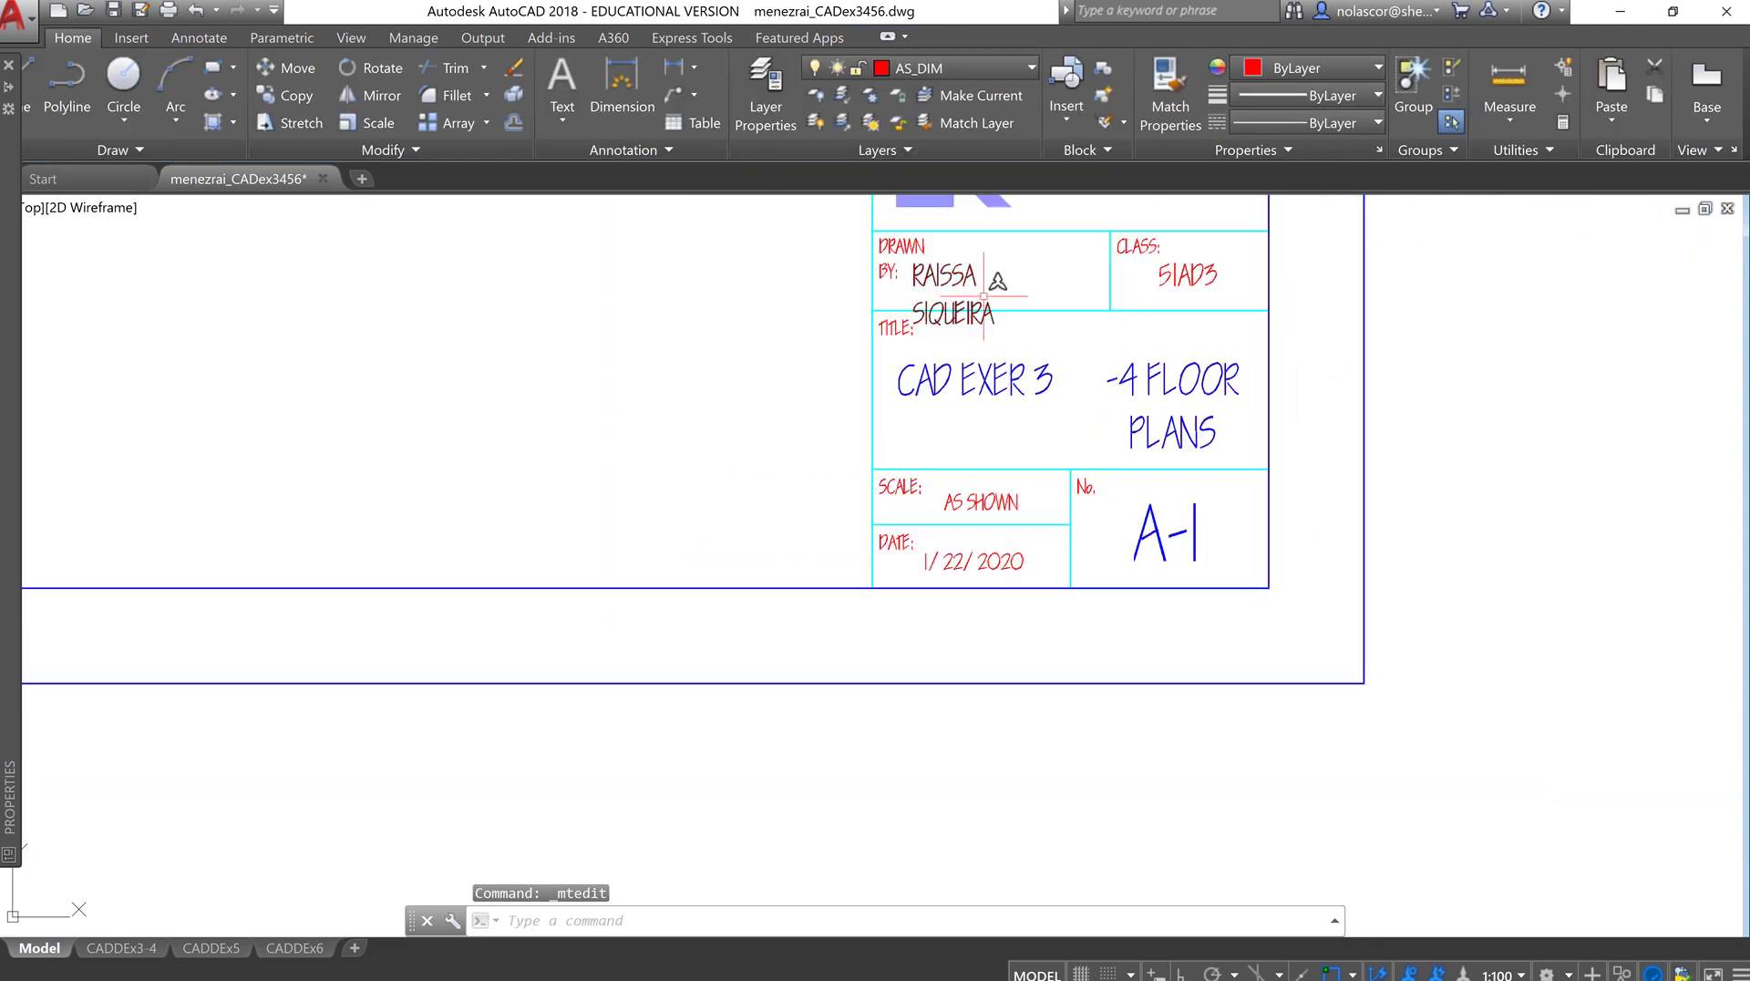
pyautogui.scroll(4, 984, 295)
pyautogui.click(966, 231)
pyautogui.click(949, 248)
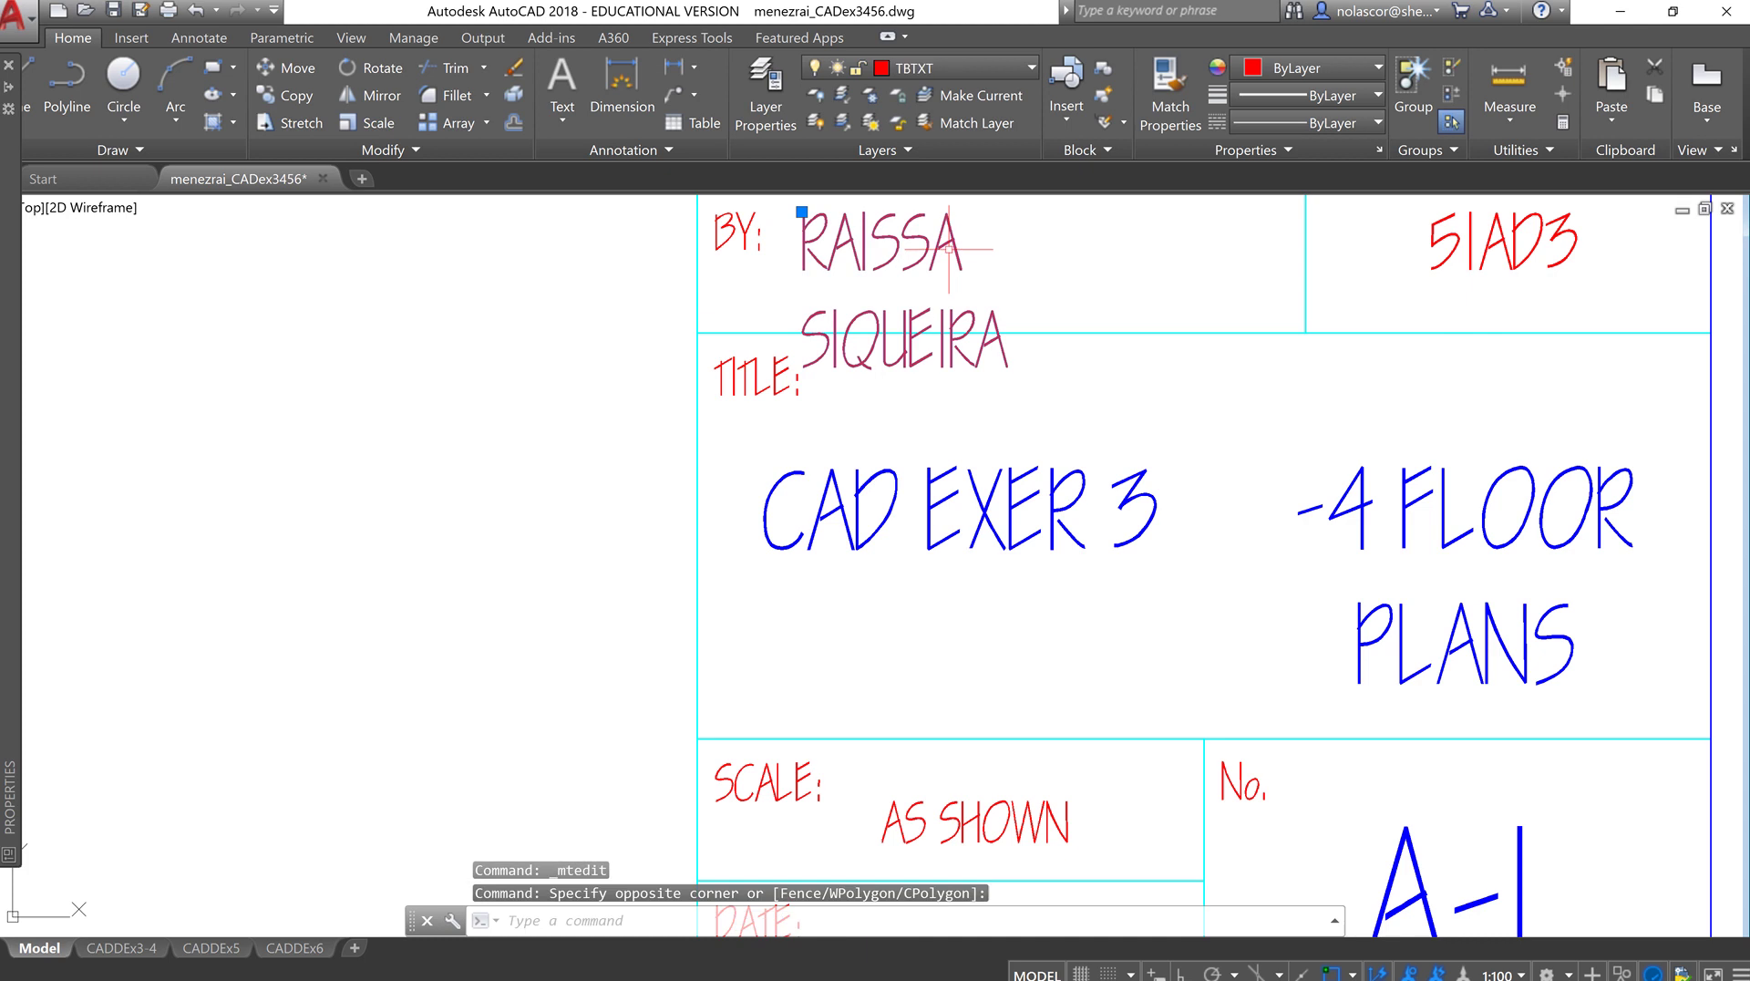
pyautogui.scroll(-2, 976, 274)
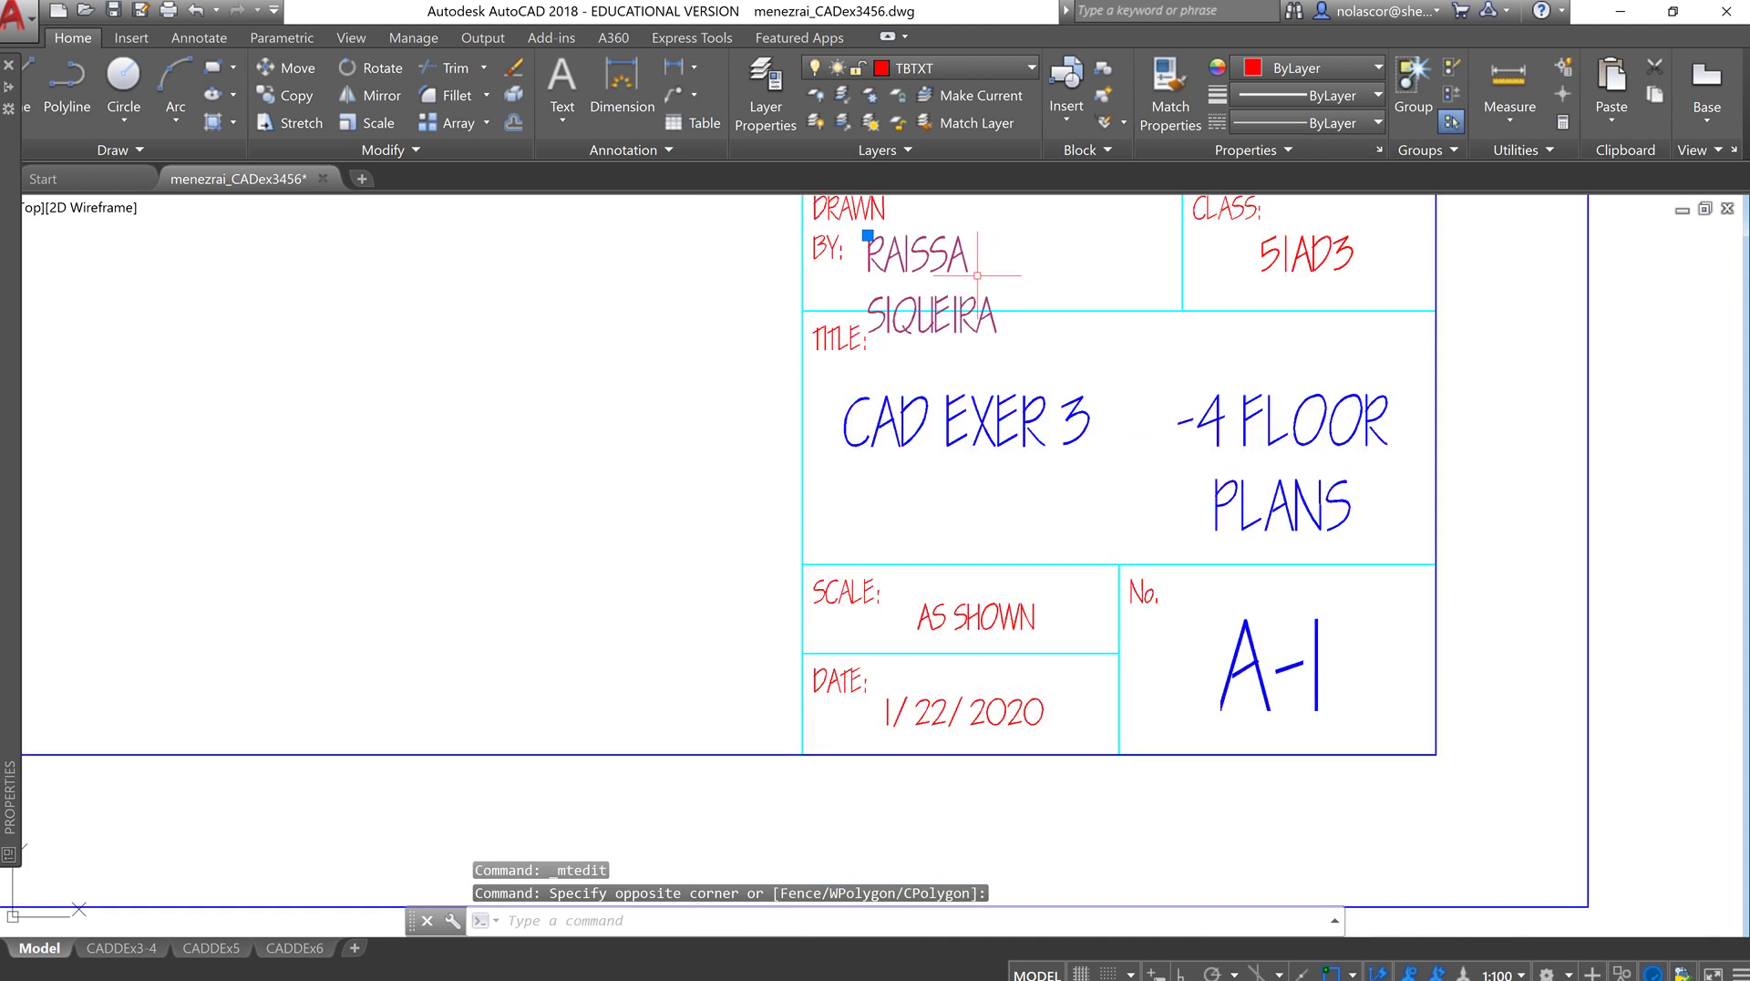
pyautogui.doubleClick(977, 281)
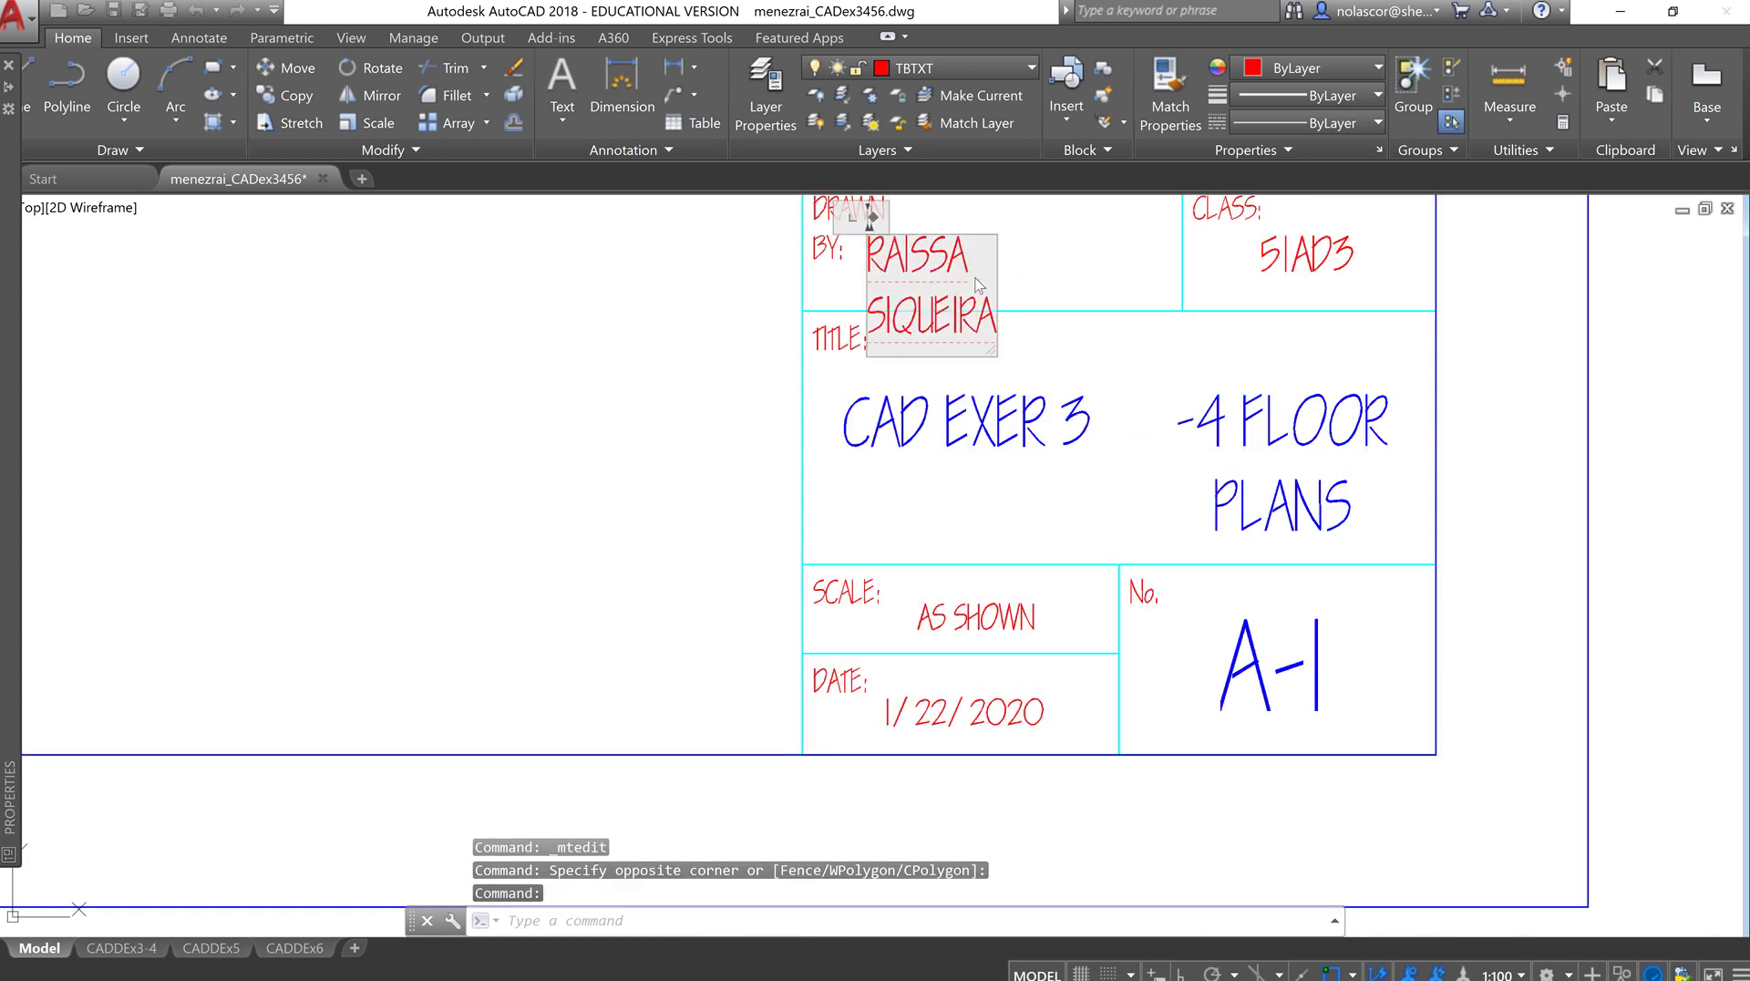
pyautogui.moveTo(978, 285); pyautogui.dragTo(972, 420, button='middle')
pyautogui.scroll(4, 875, 374)
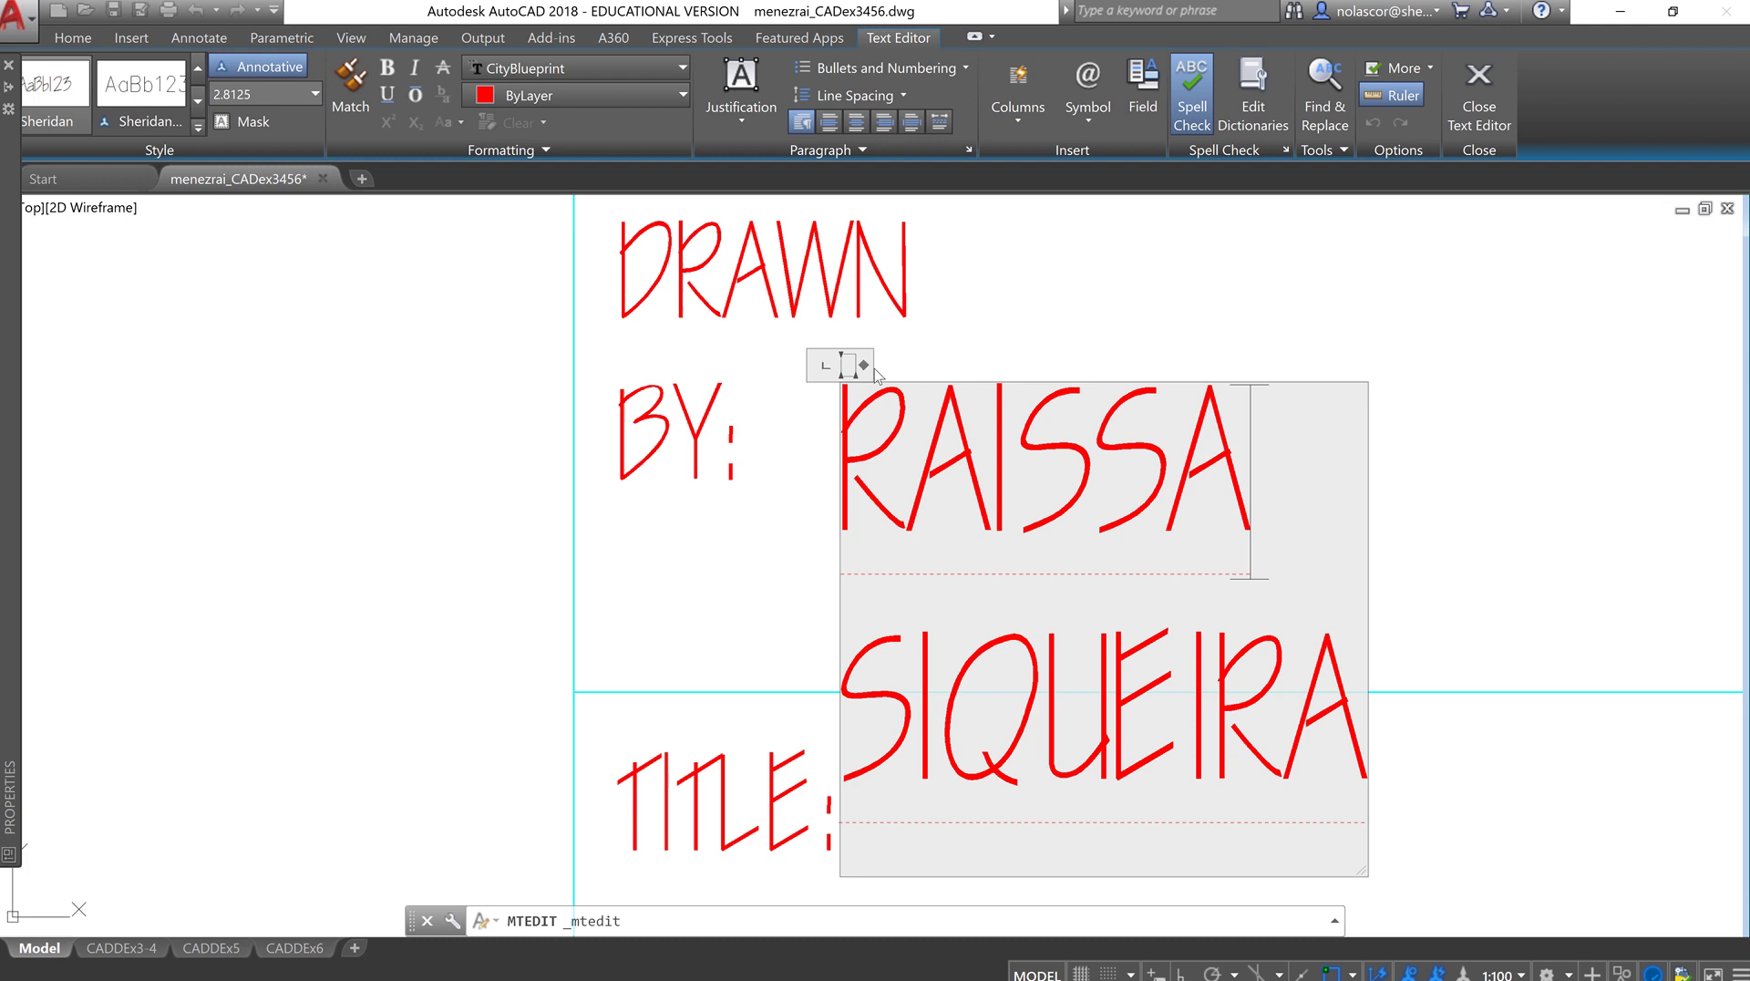
pyautogui.moveTo(871, 367); pyautogui.dragTo(1632, 365)
pyautogui.scroll(-2, 1640, 401)
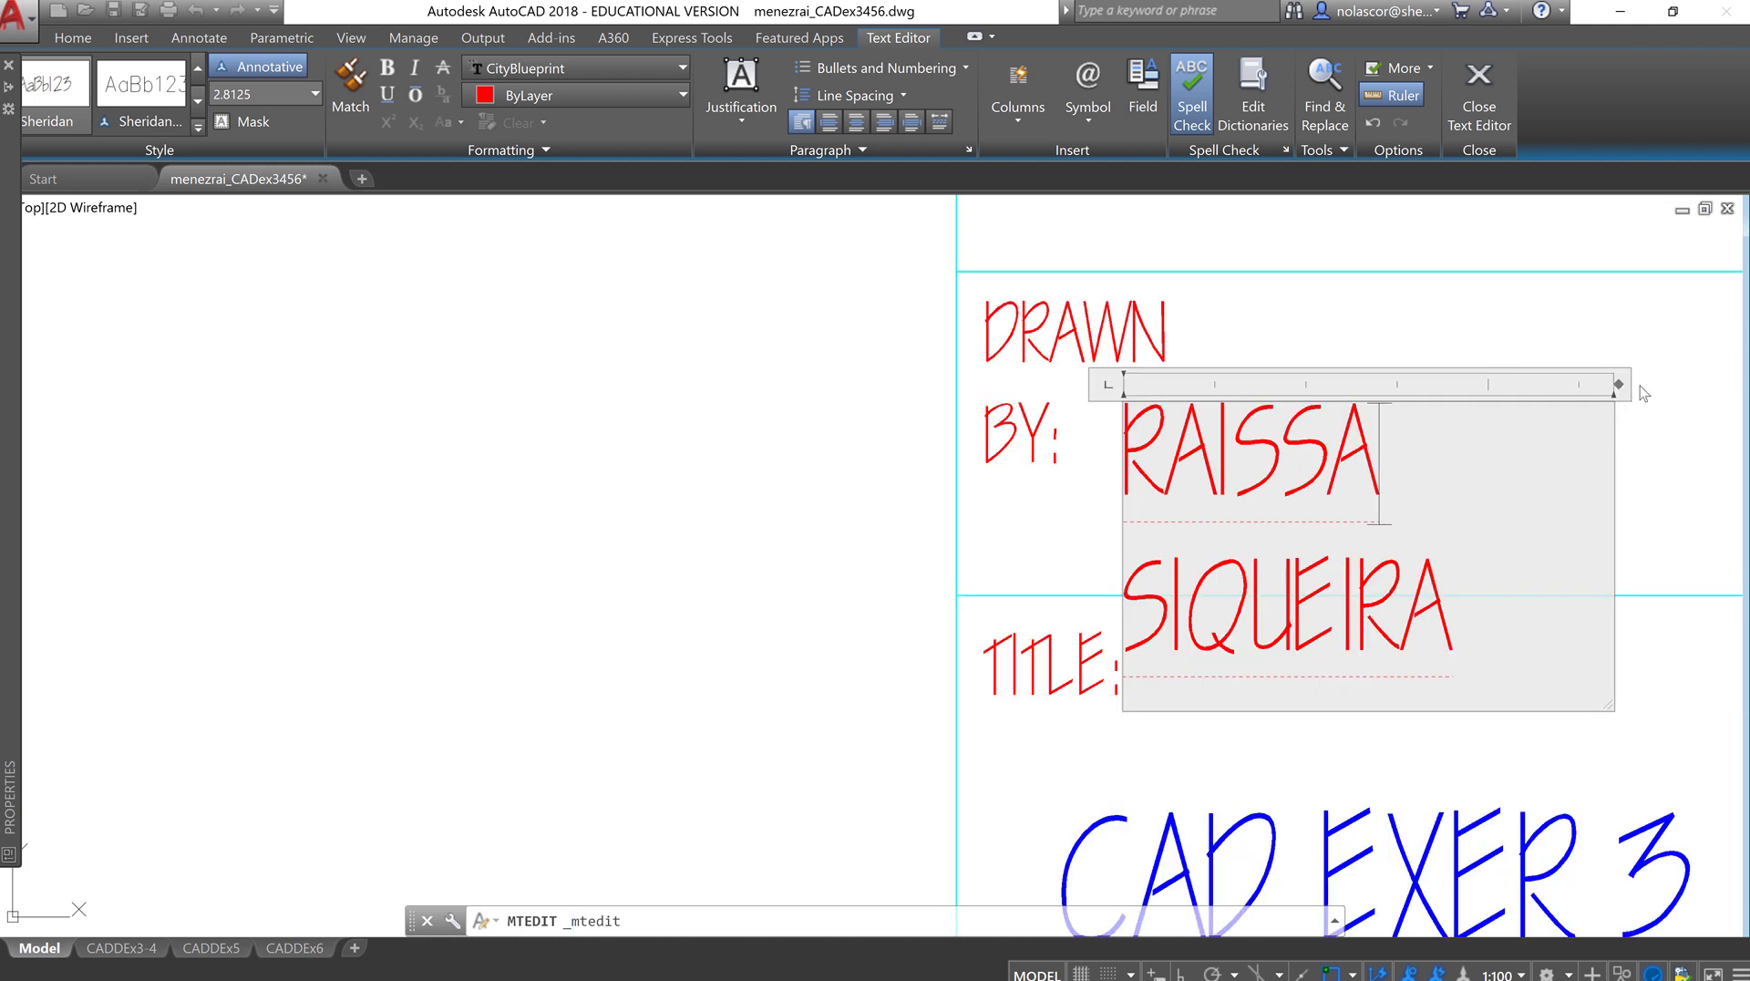
pyautogui.moveTo(1618, 384); pyautogui.dragTo(1696, 384)
pyautogui.moveTo(1588, 469); pyautogui.dragTo(1254, 434, button='middle')
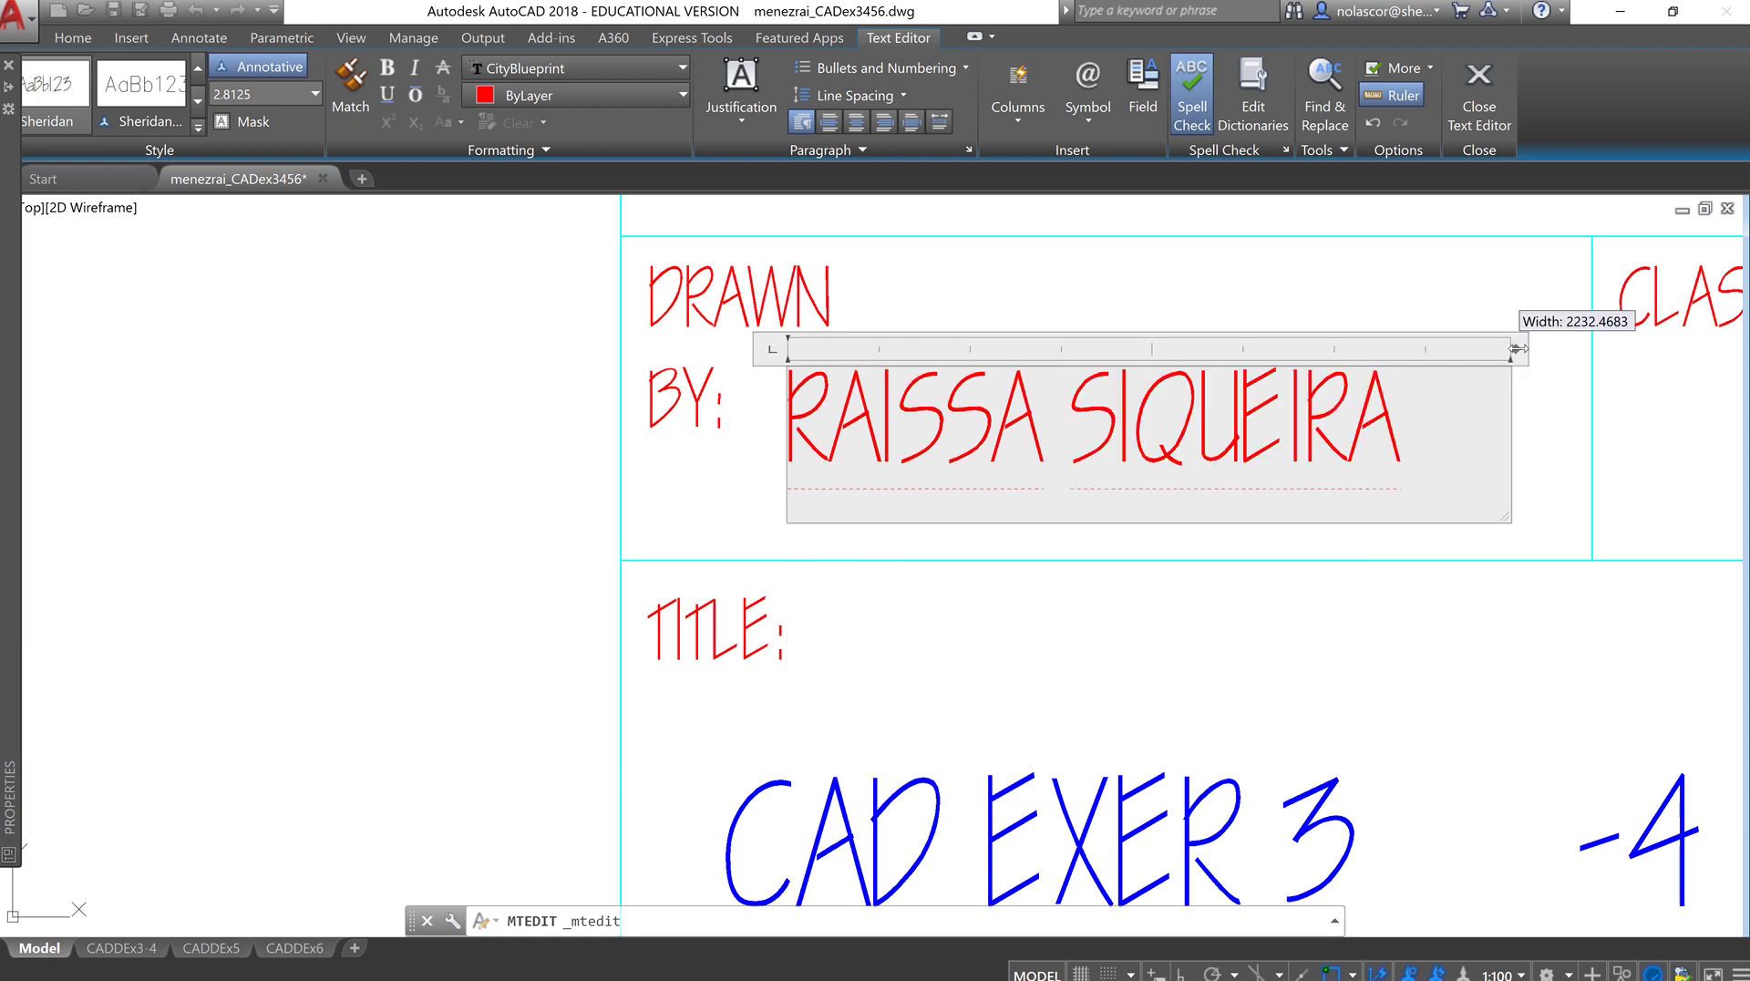
pyautogui.moveTo(1517, 348); pyautogui.dragTo(1509, 348)
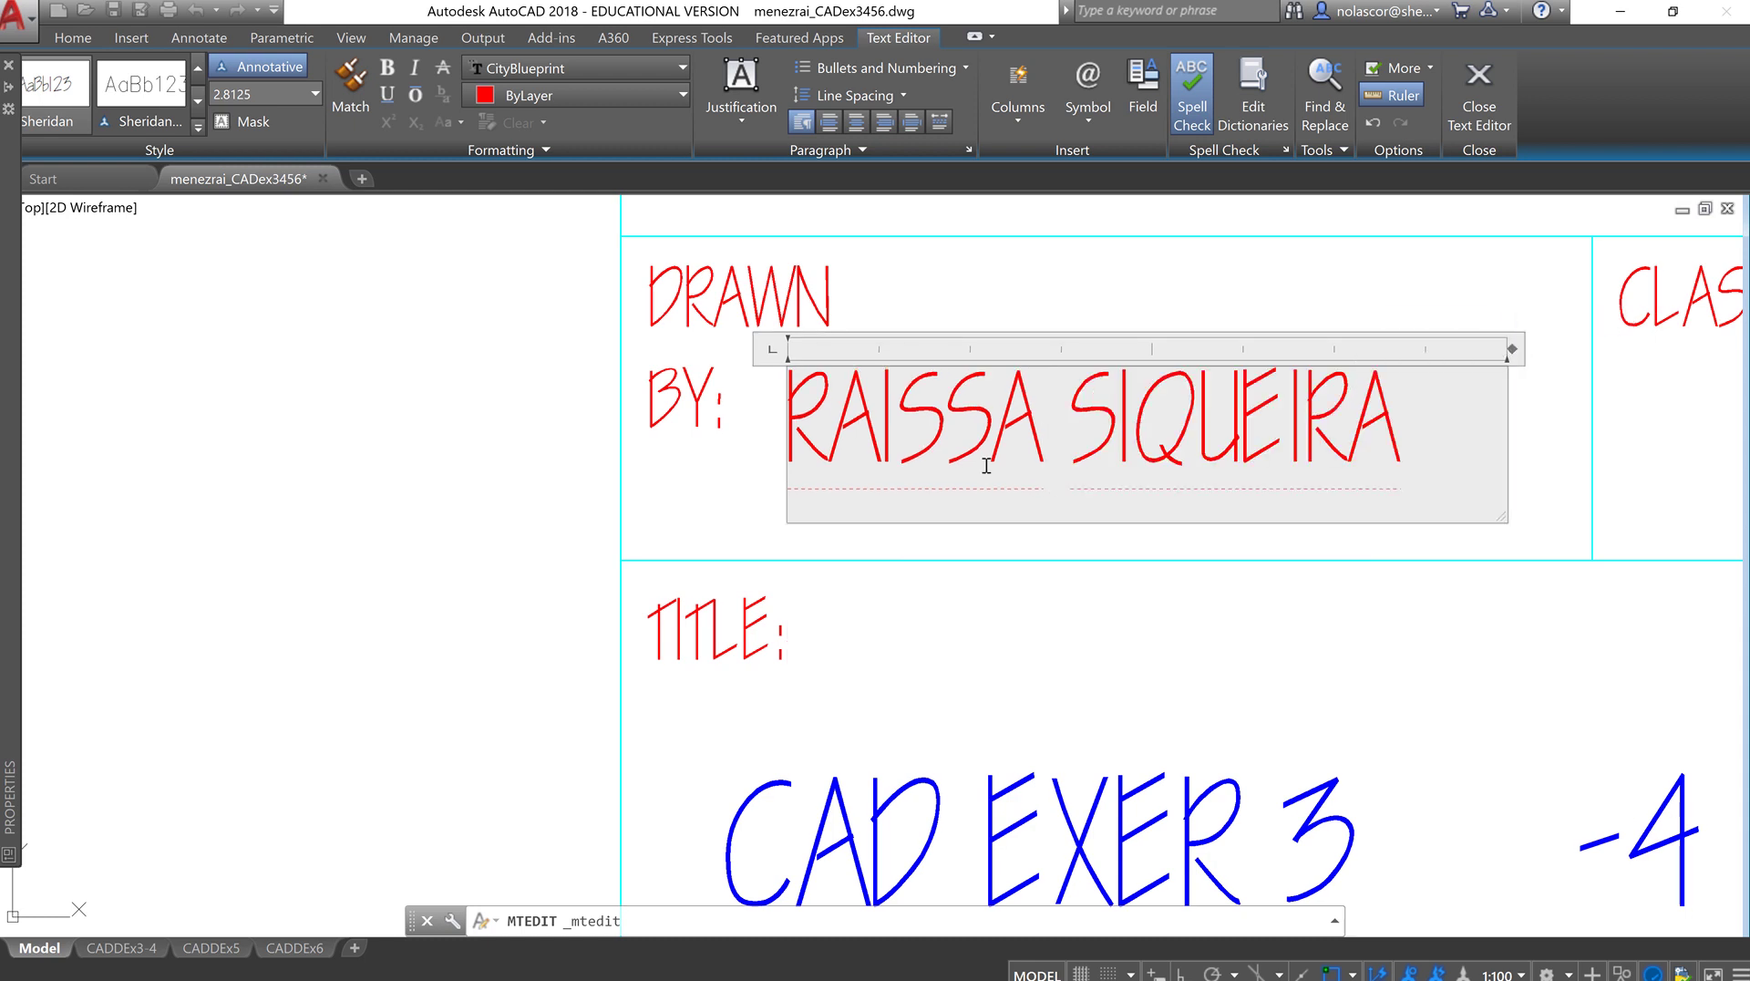
pyautogui.click(773, 310)
# - Widen the DRAWN BY: label so it reads on a single line
pyautogui.click(773, 310)
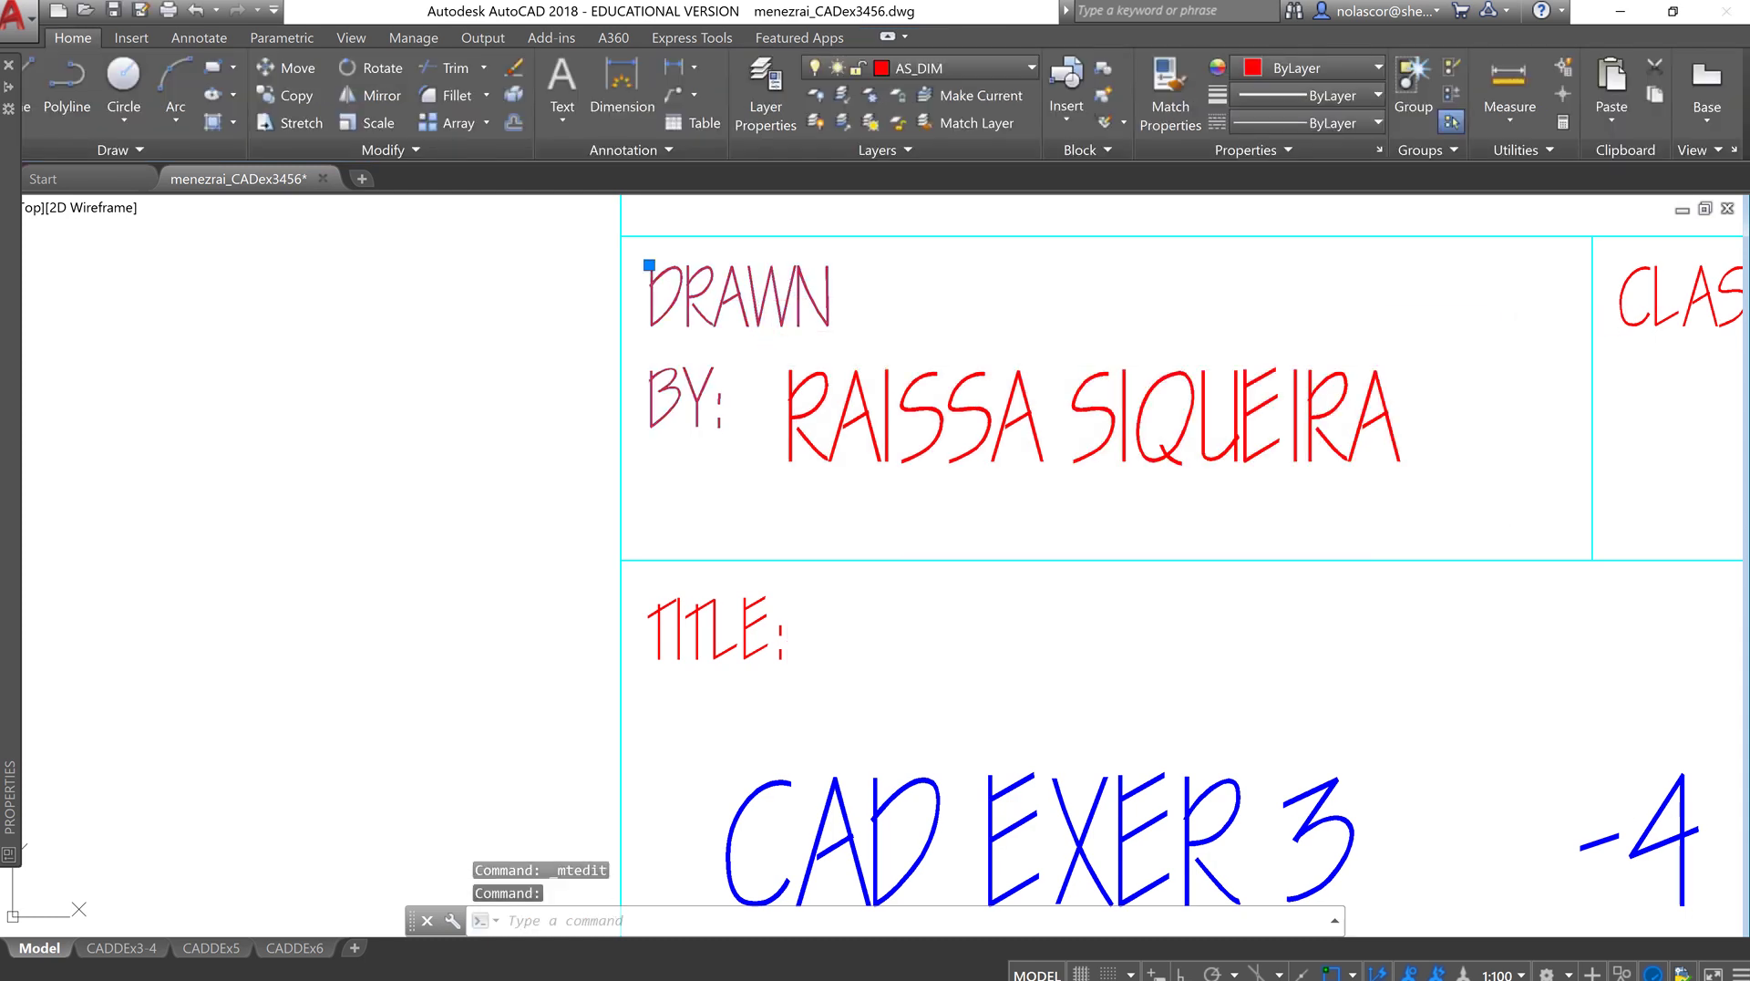
pyautogui.doubleClick(832, 303)
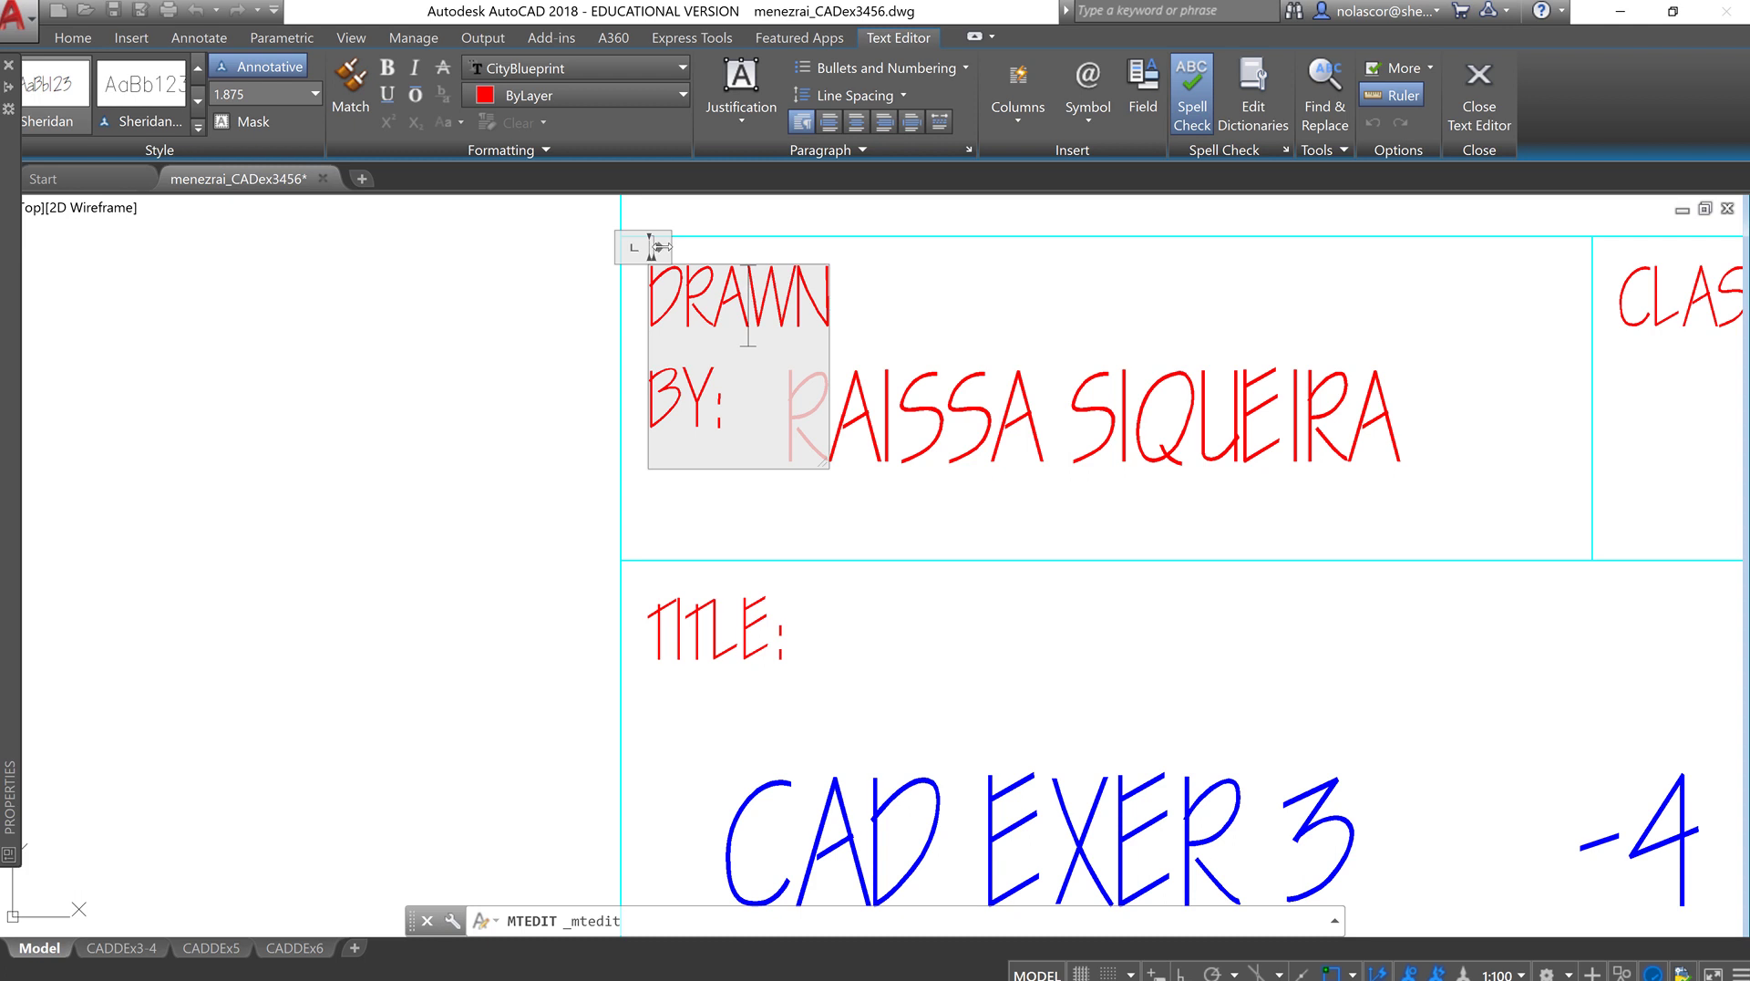
pyautogui.moveTo(663, 246); pyautogui.dragTo(1010, 247)
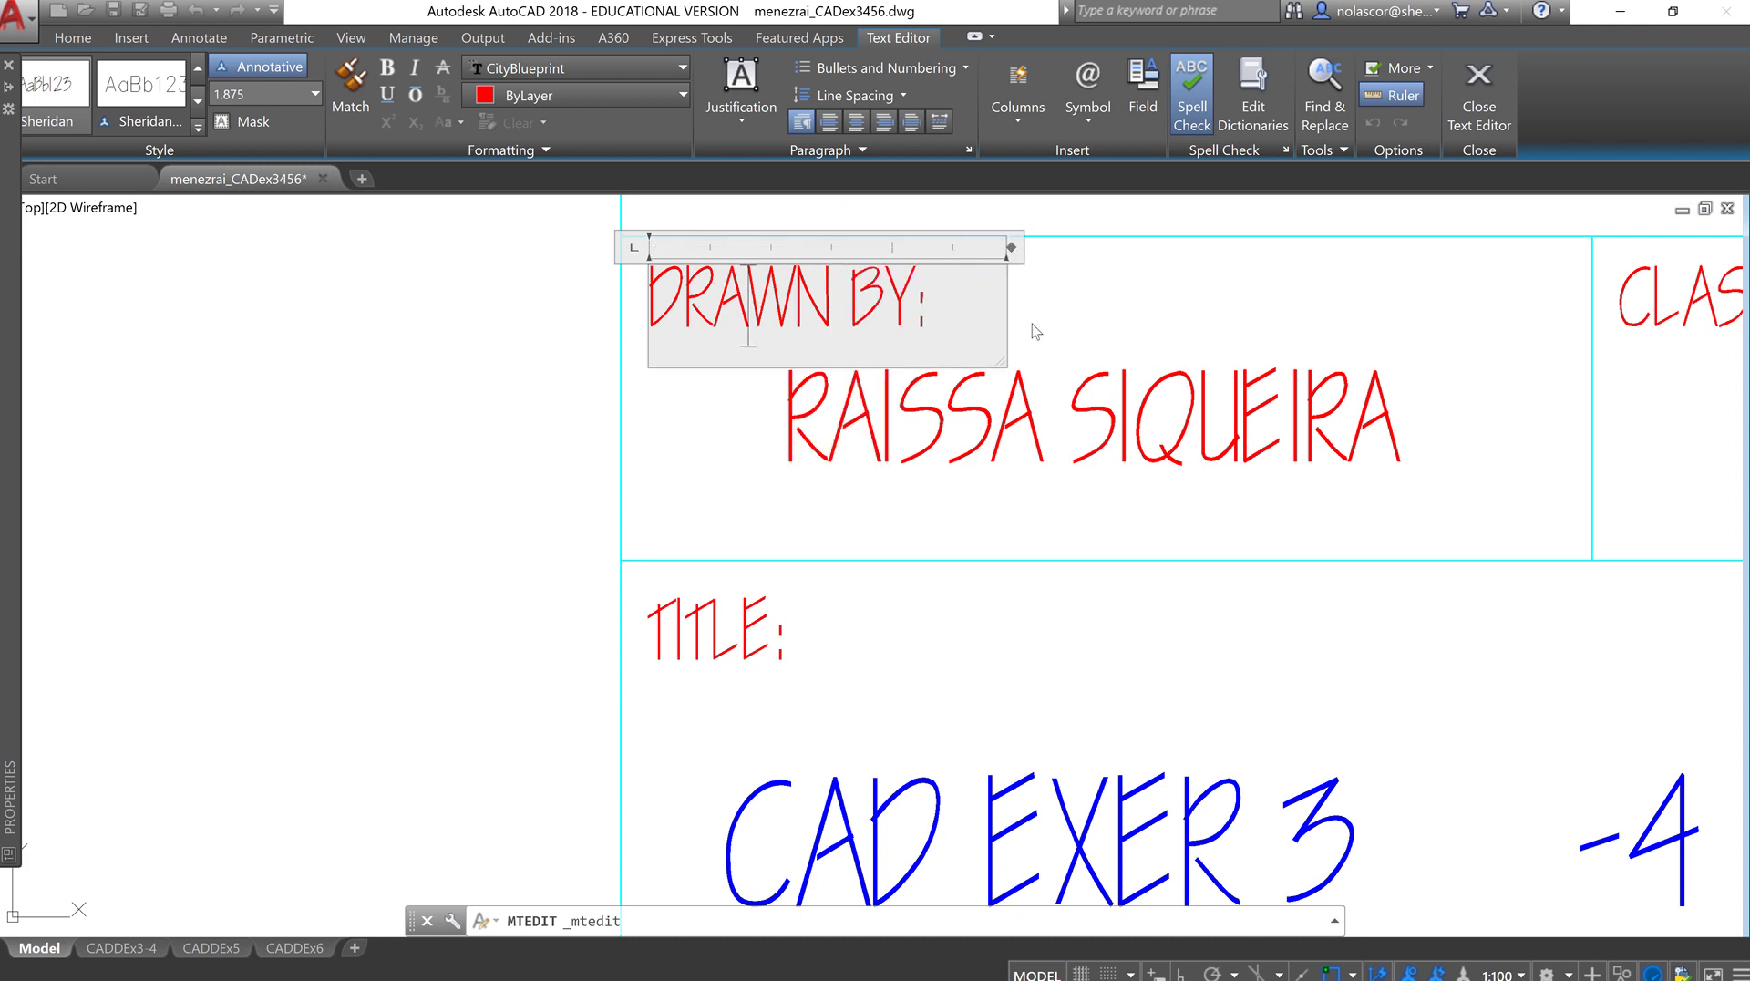
# - Copy the ground and second floor plans with CP into the enlarged sheet frame beside the title block
pyautogui.click(1078, 489)
pyautogui.scroll(-8, 1078, 488)
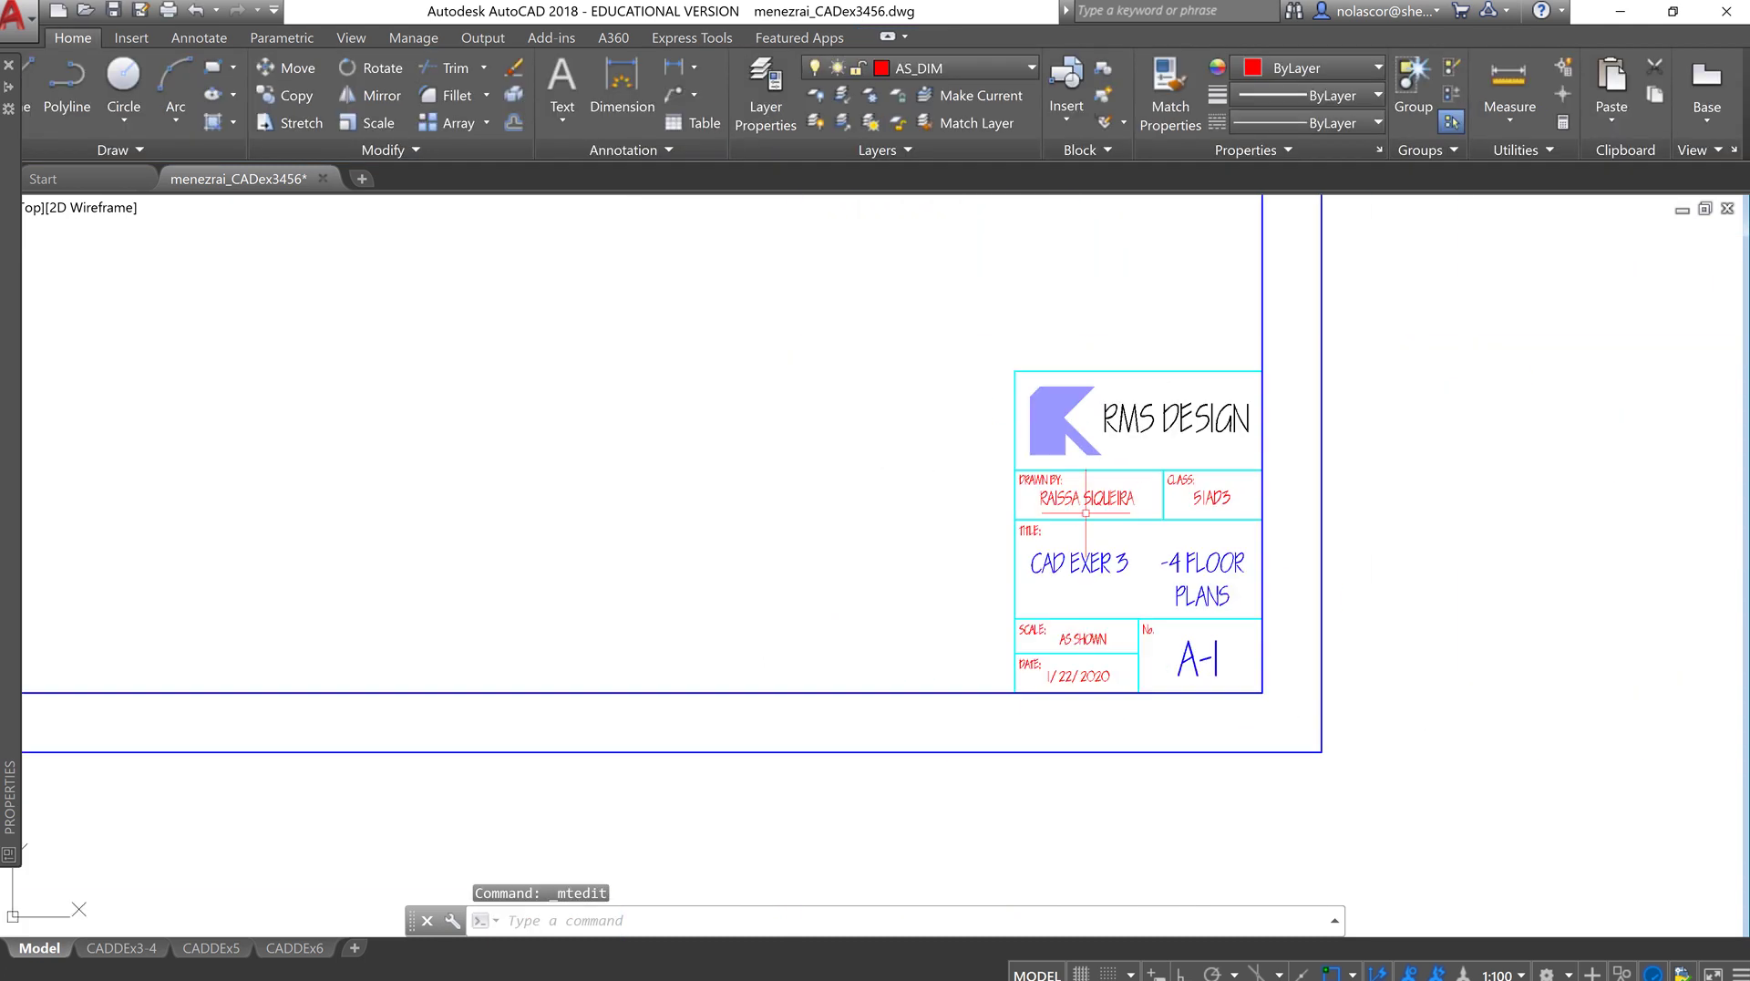
pyautogui.scroll(-5, 1101, 561)
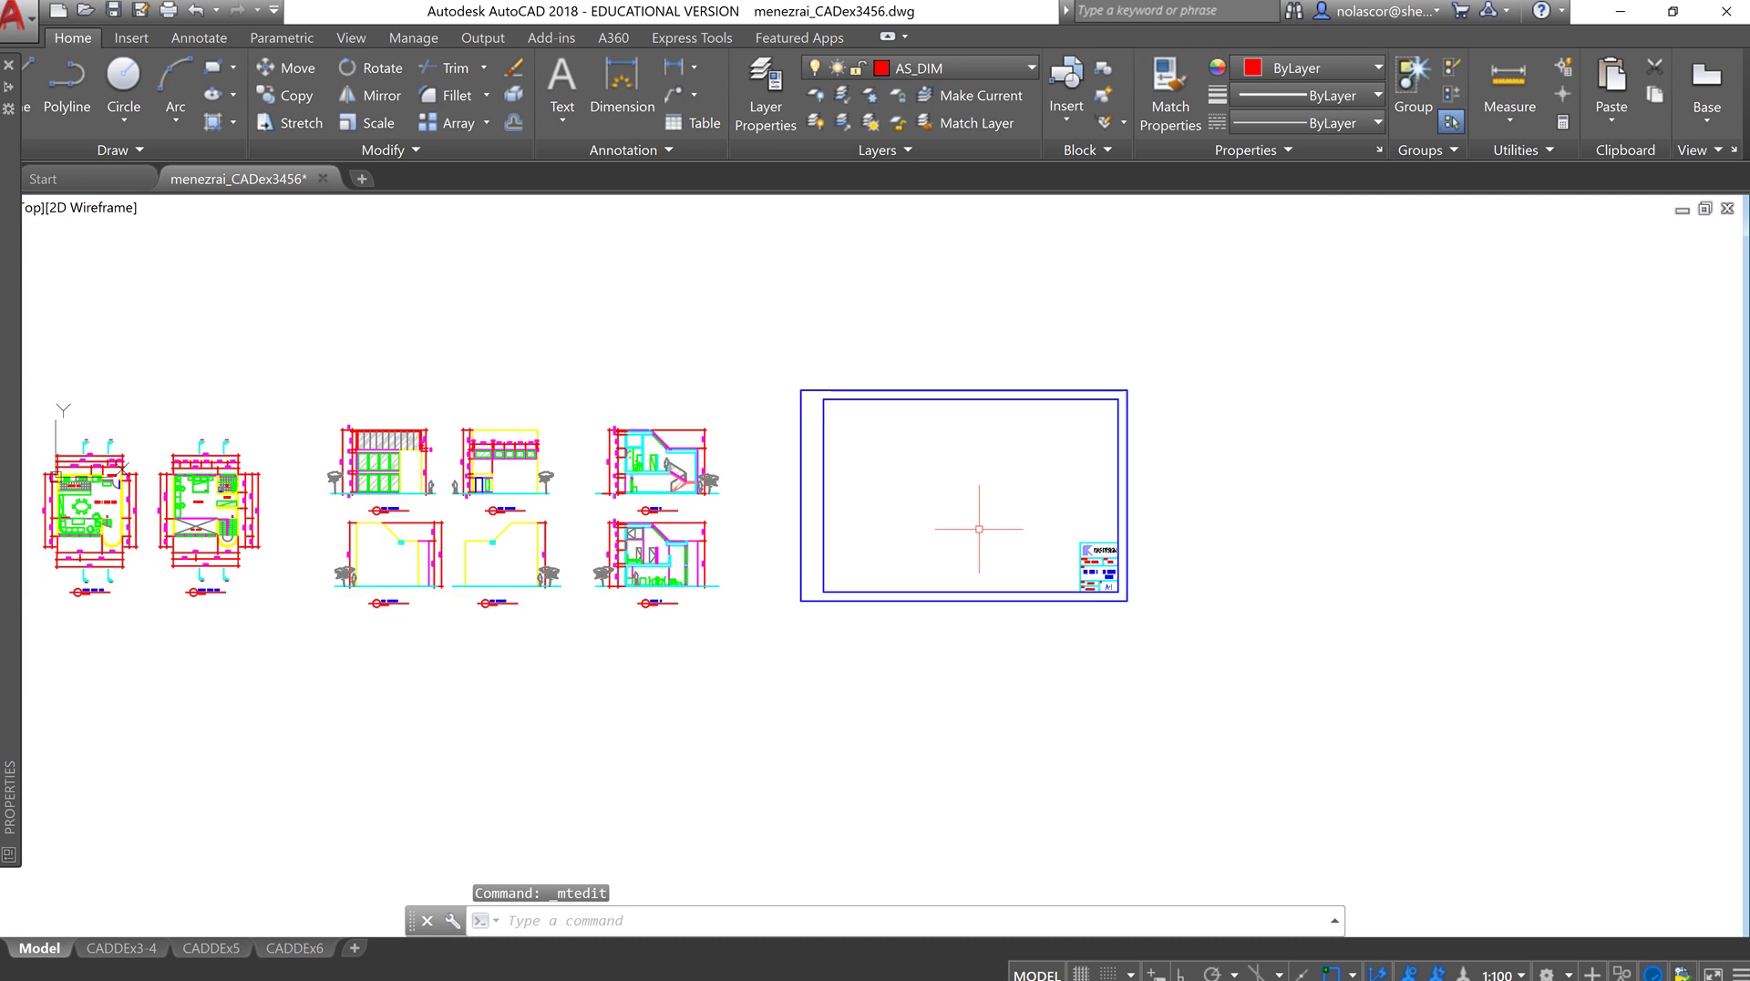
pyautogui.moveTo(957, 527); pyautogui.dragTo(1133, 548, button='middle')
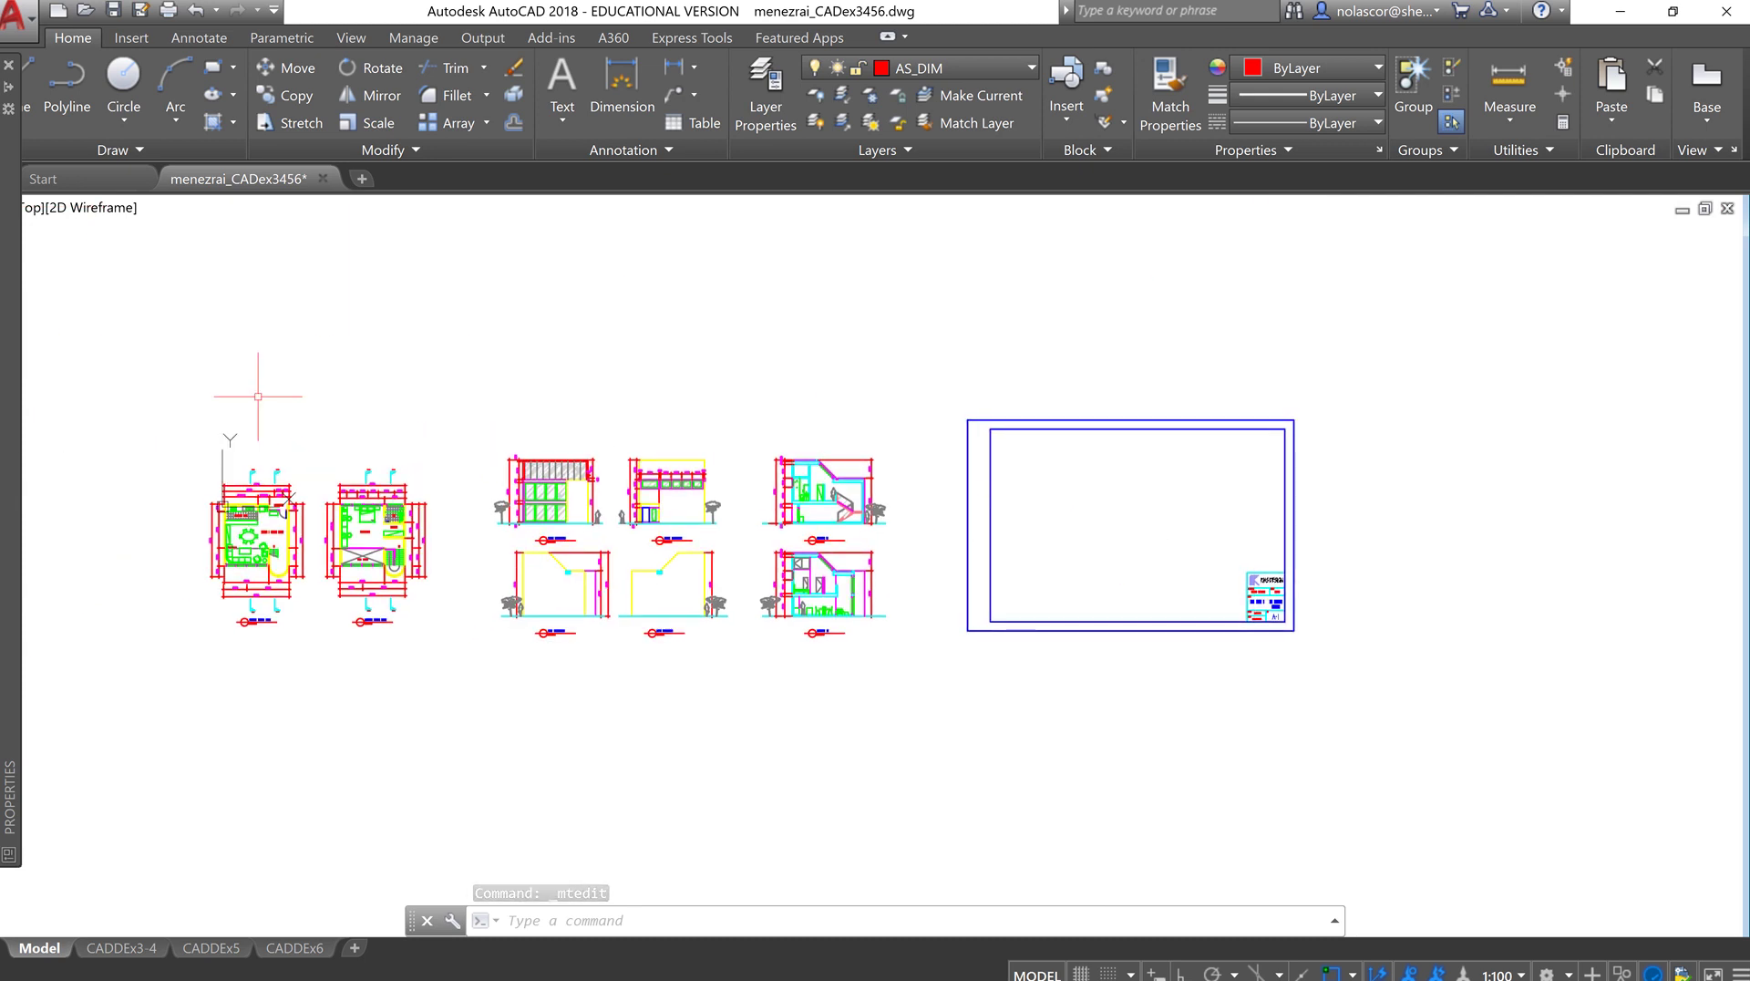
pyautogui.write('c')
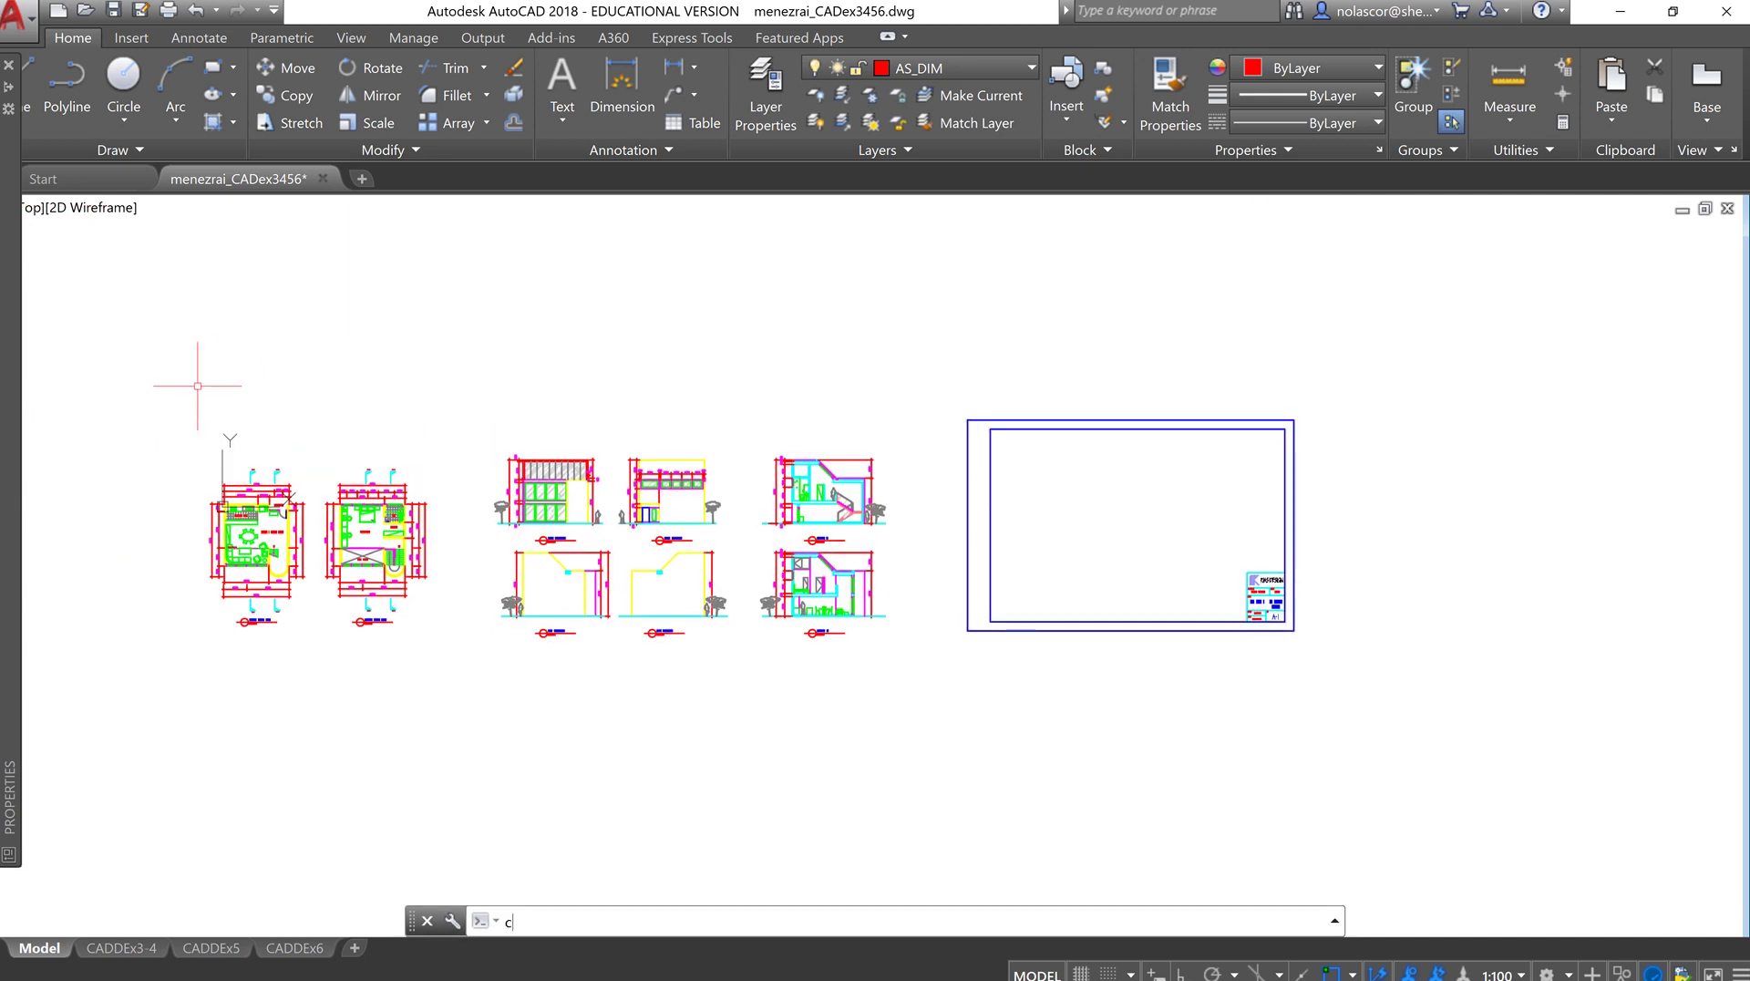
pyautogui.write('p')
pyautogui.press('Return')
pyautogui.click(166, 371)
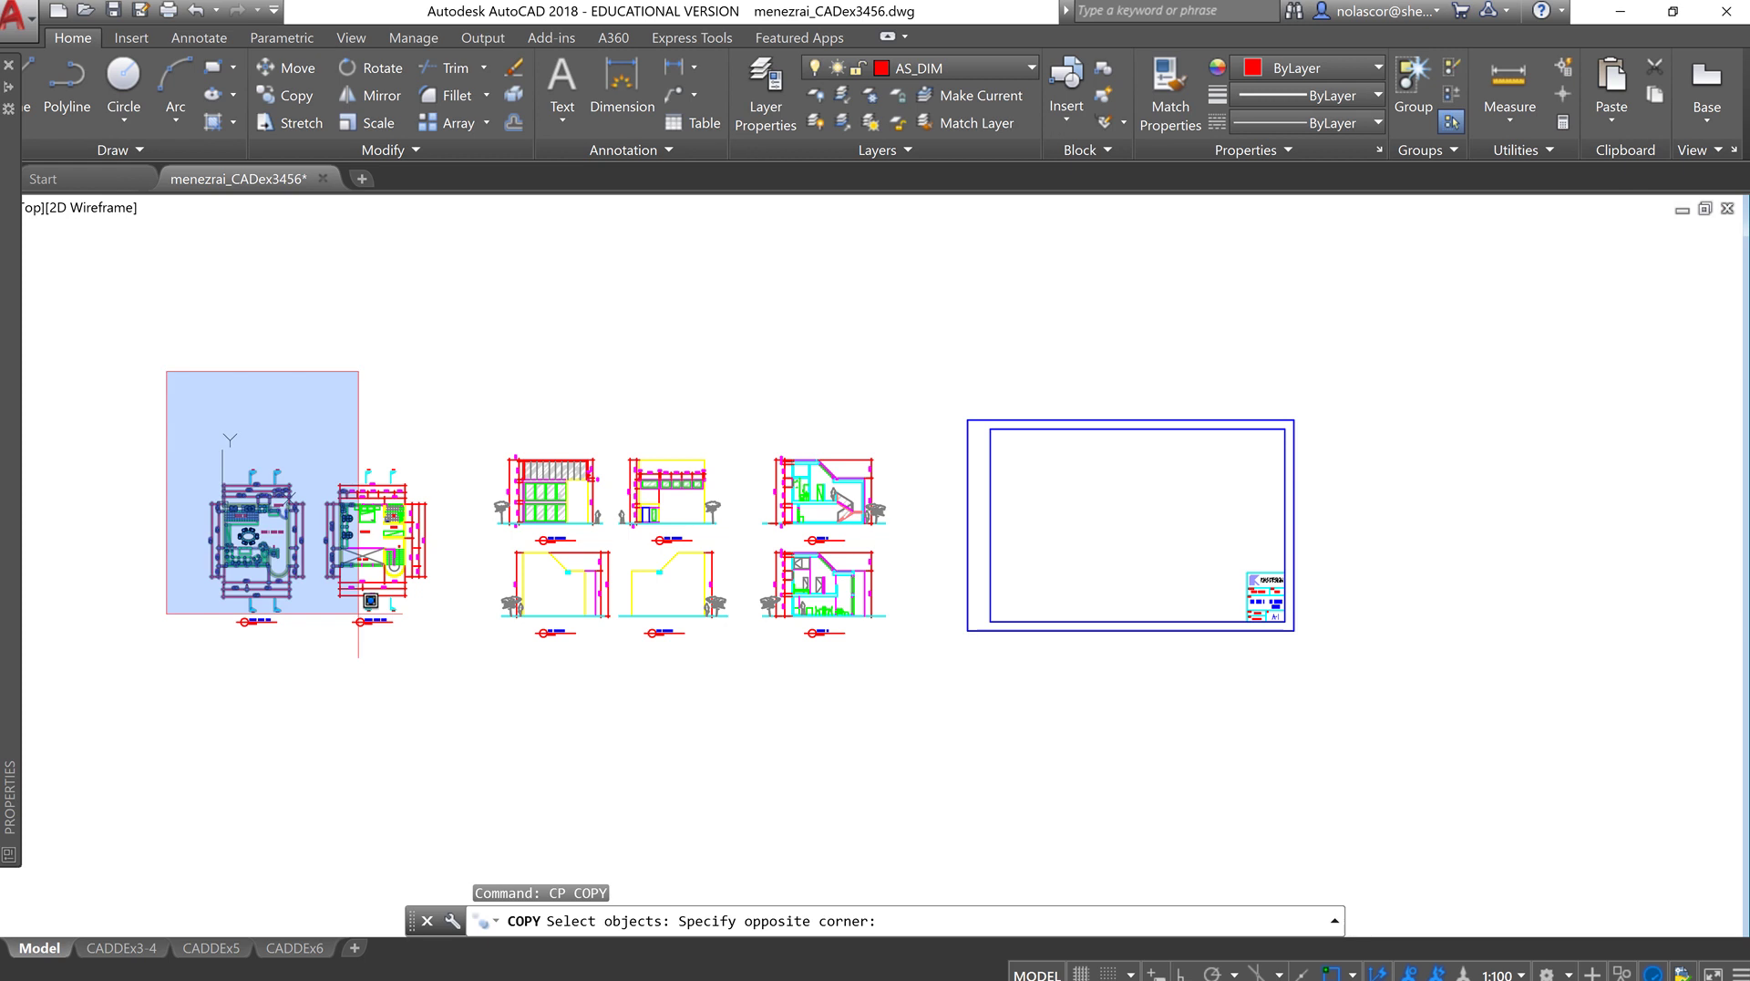
pyautogui.click(473, 704)
pyautogui.press('Return')
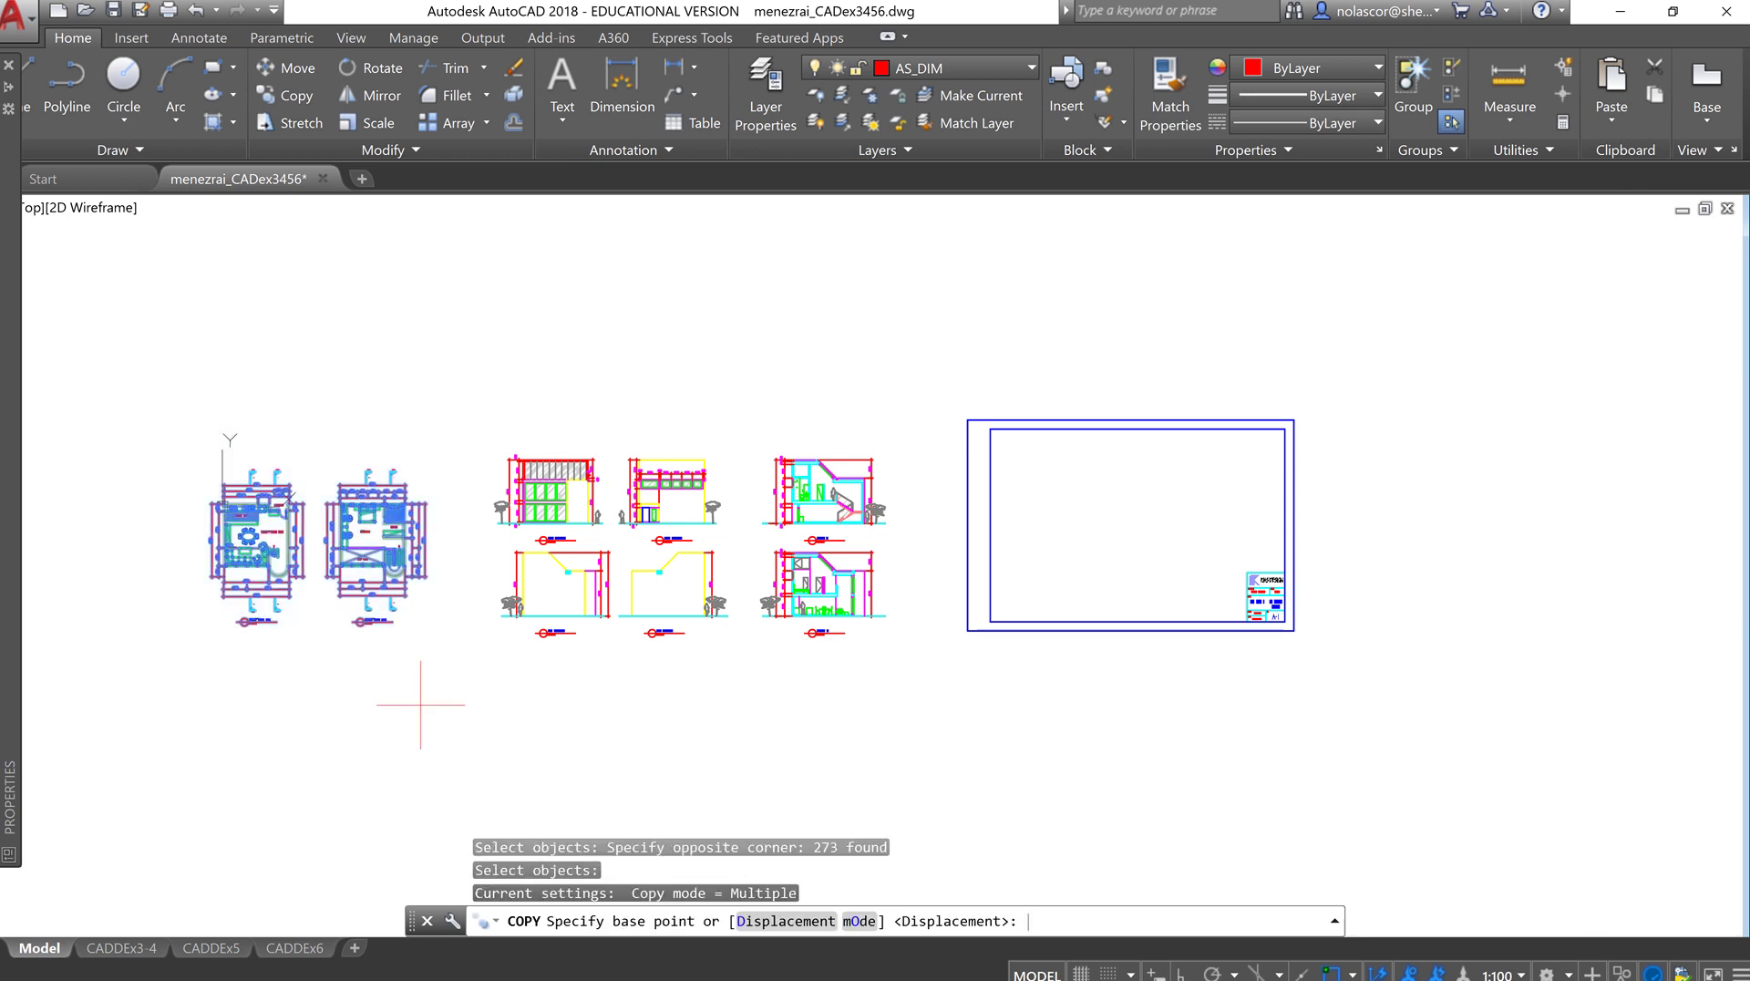
pyautogui.click(233, 668)
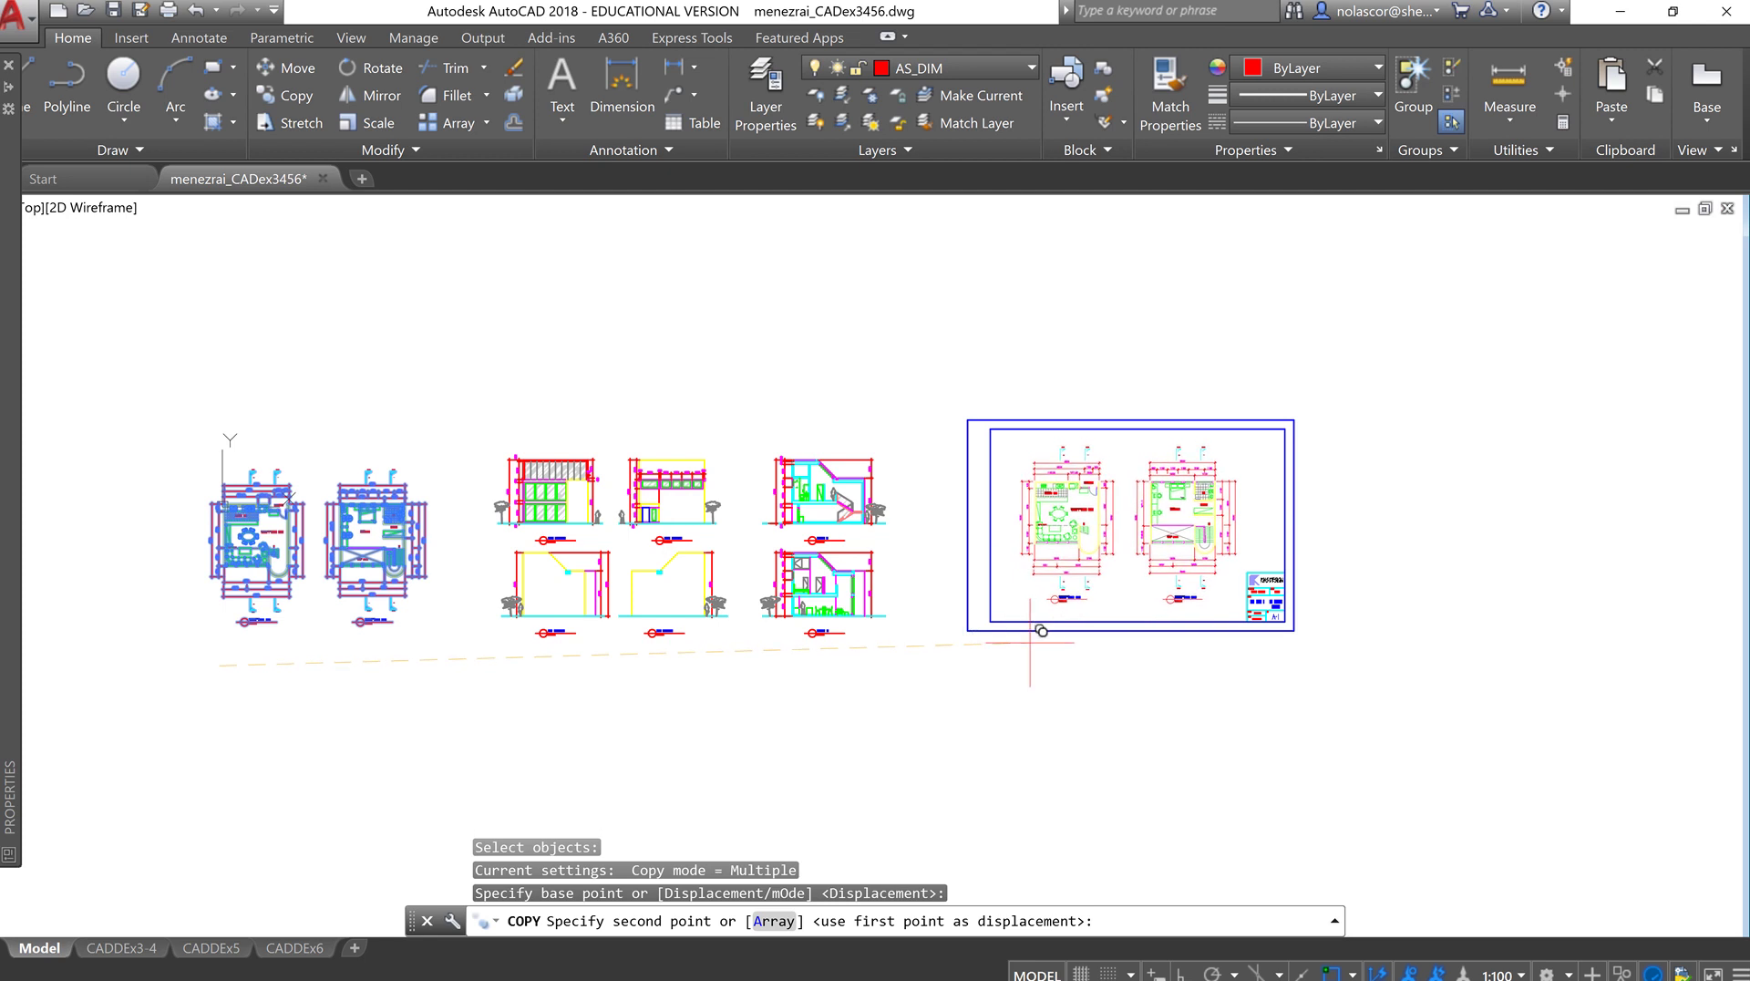
pyautogui.click(1029, 642)
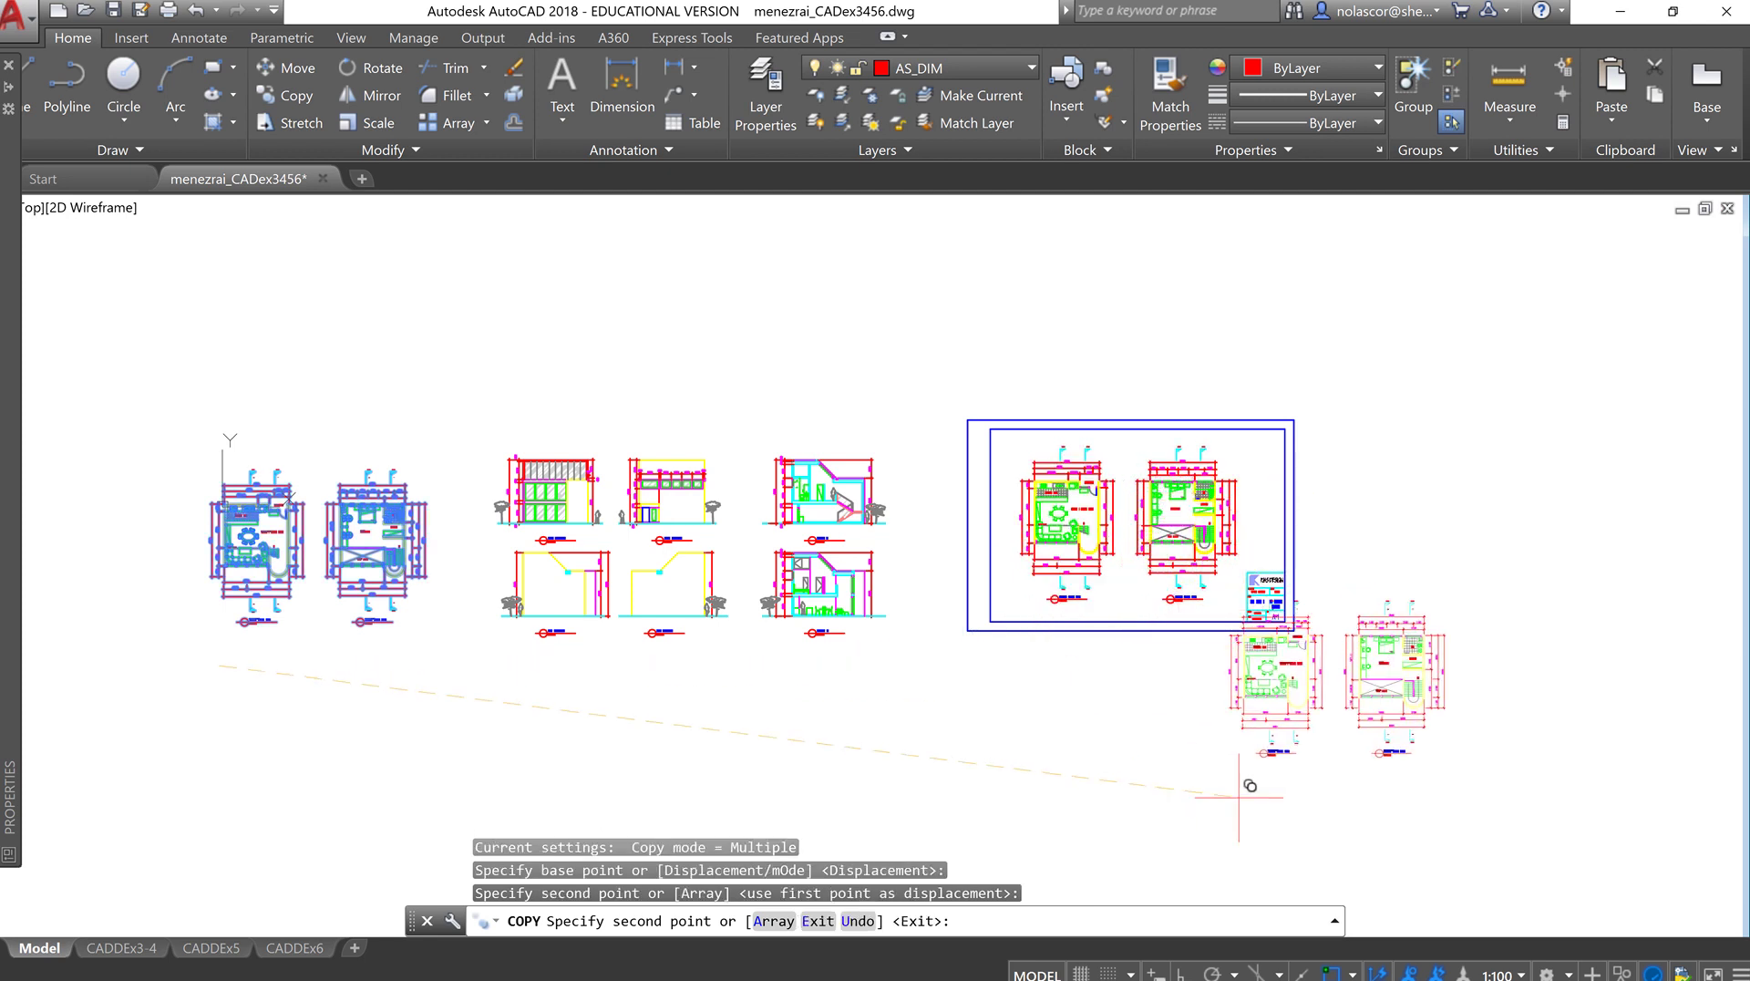
pyautogui.press('Escape')
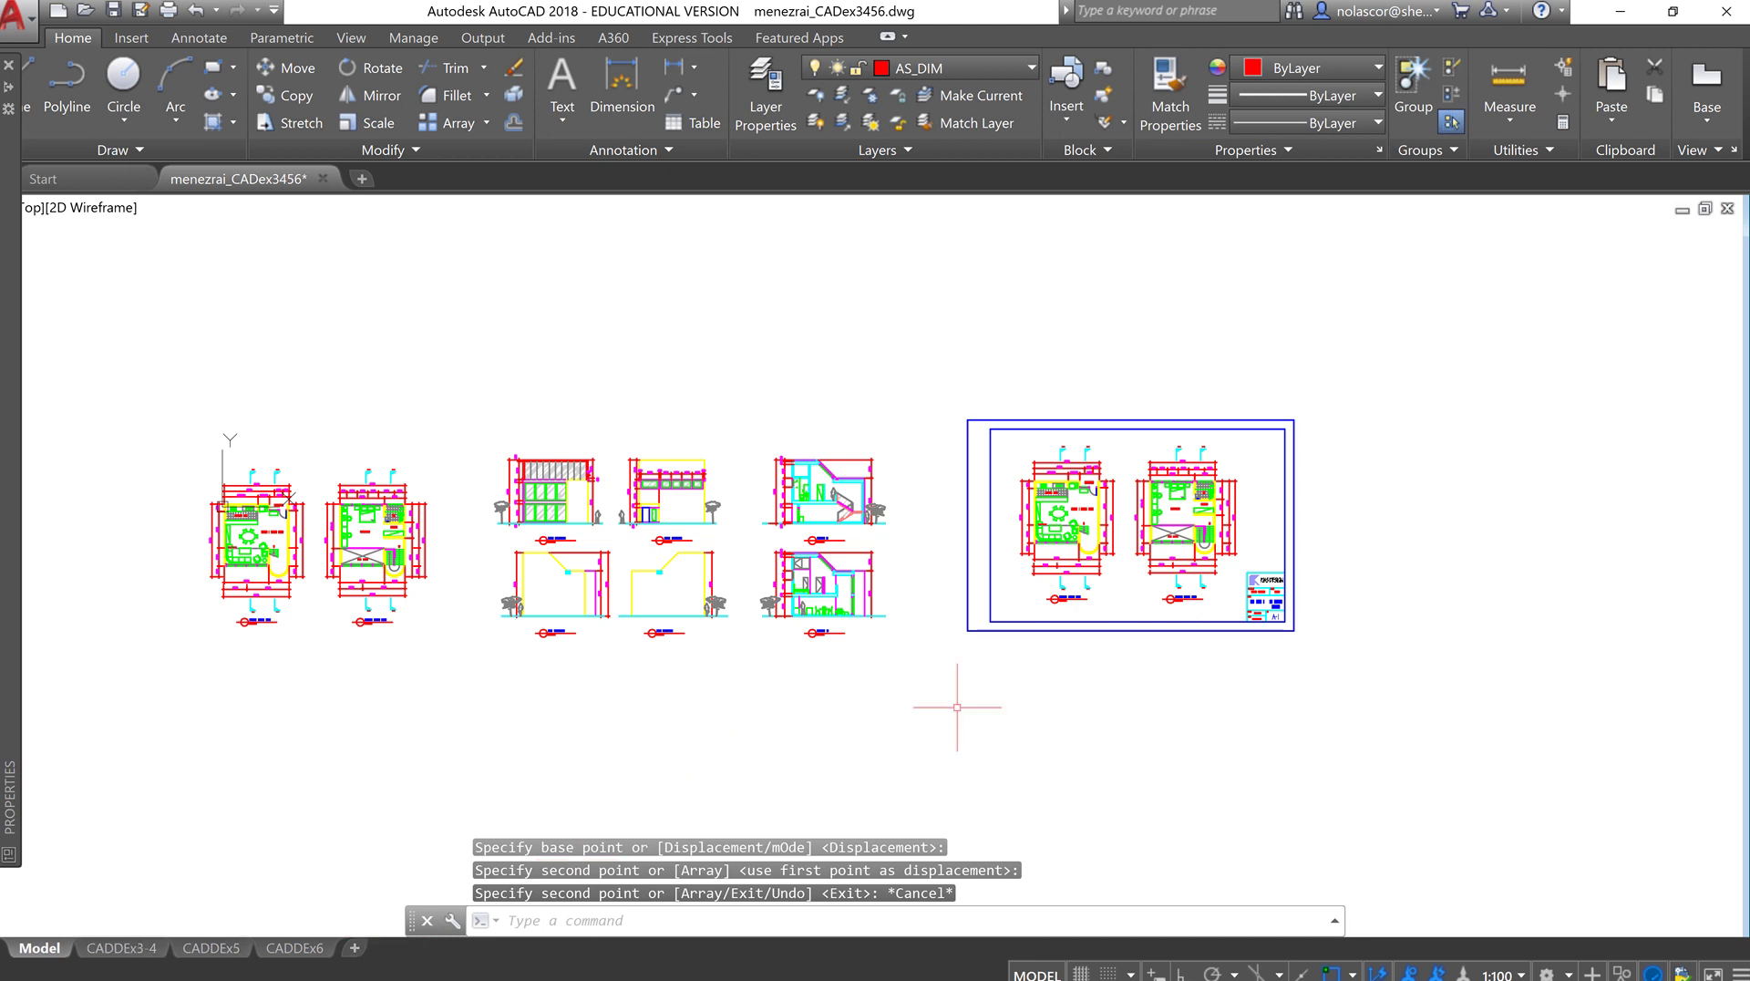
pyautogui.moveTo(1176, 665); pyautogui.dragTo(1052, 665, button='middle')
# - Set the sheet border, title block and both copied floor plans to black
pyautogui.scroll(6, 1013, 575)
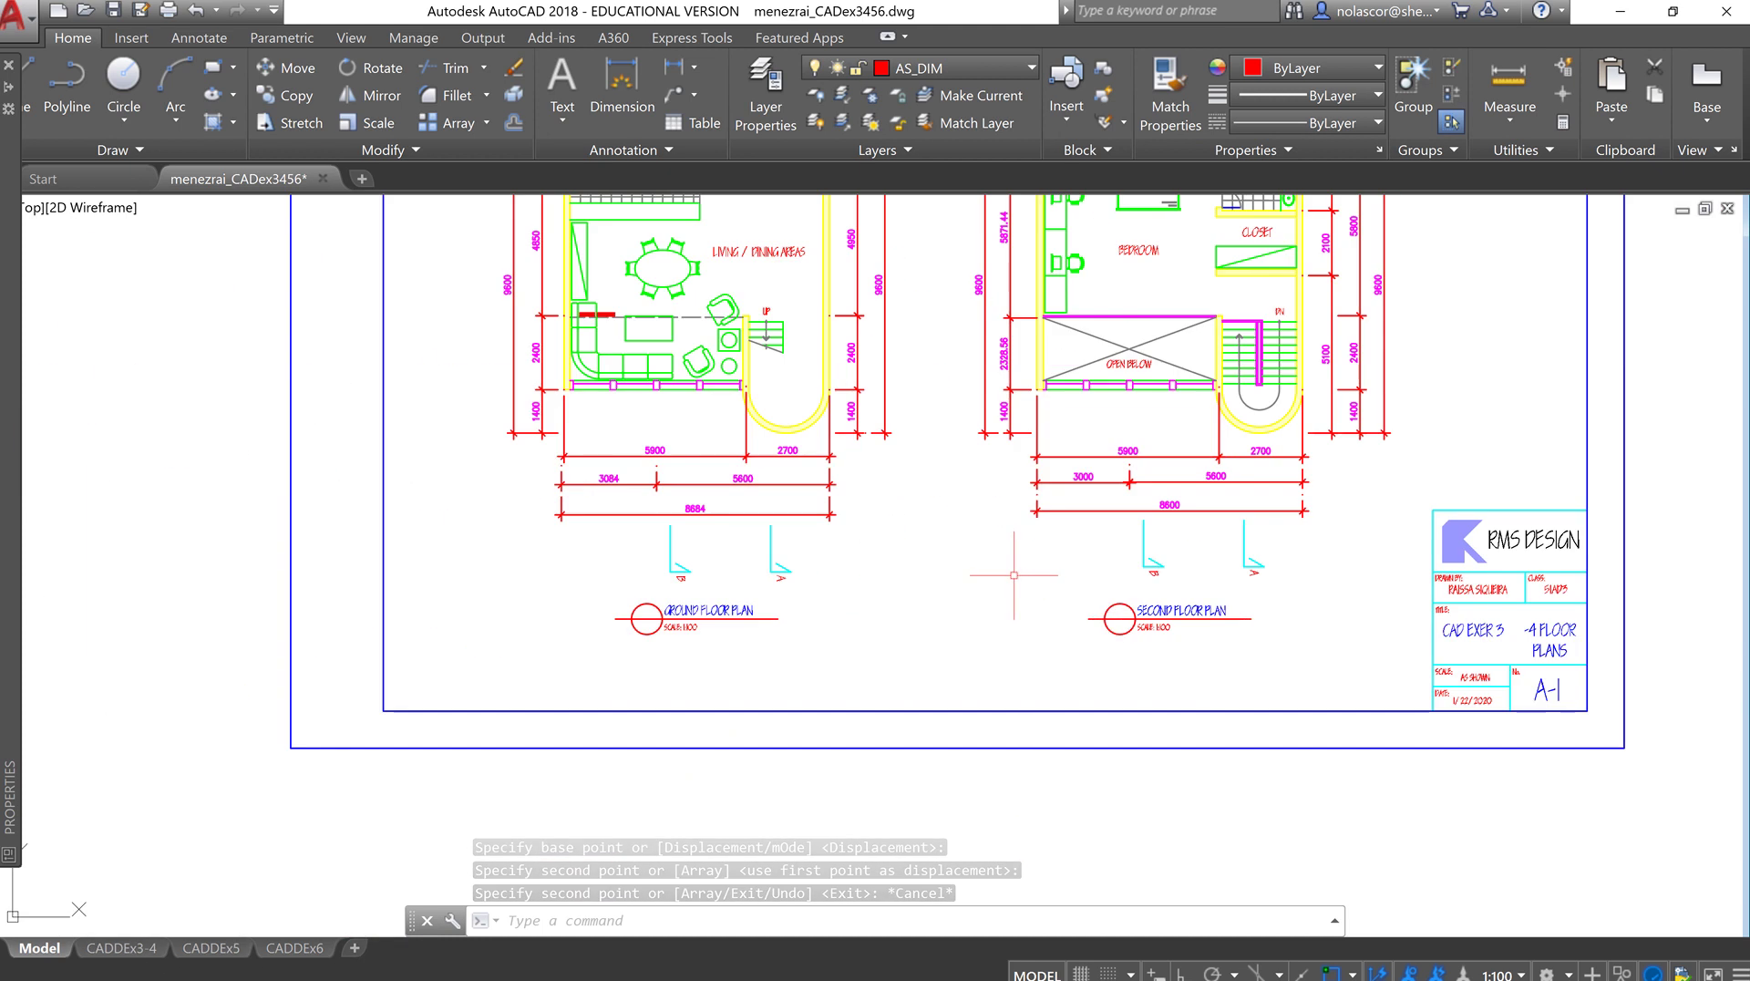
pyautogui.scroll(-5, 1013, 575)
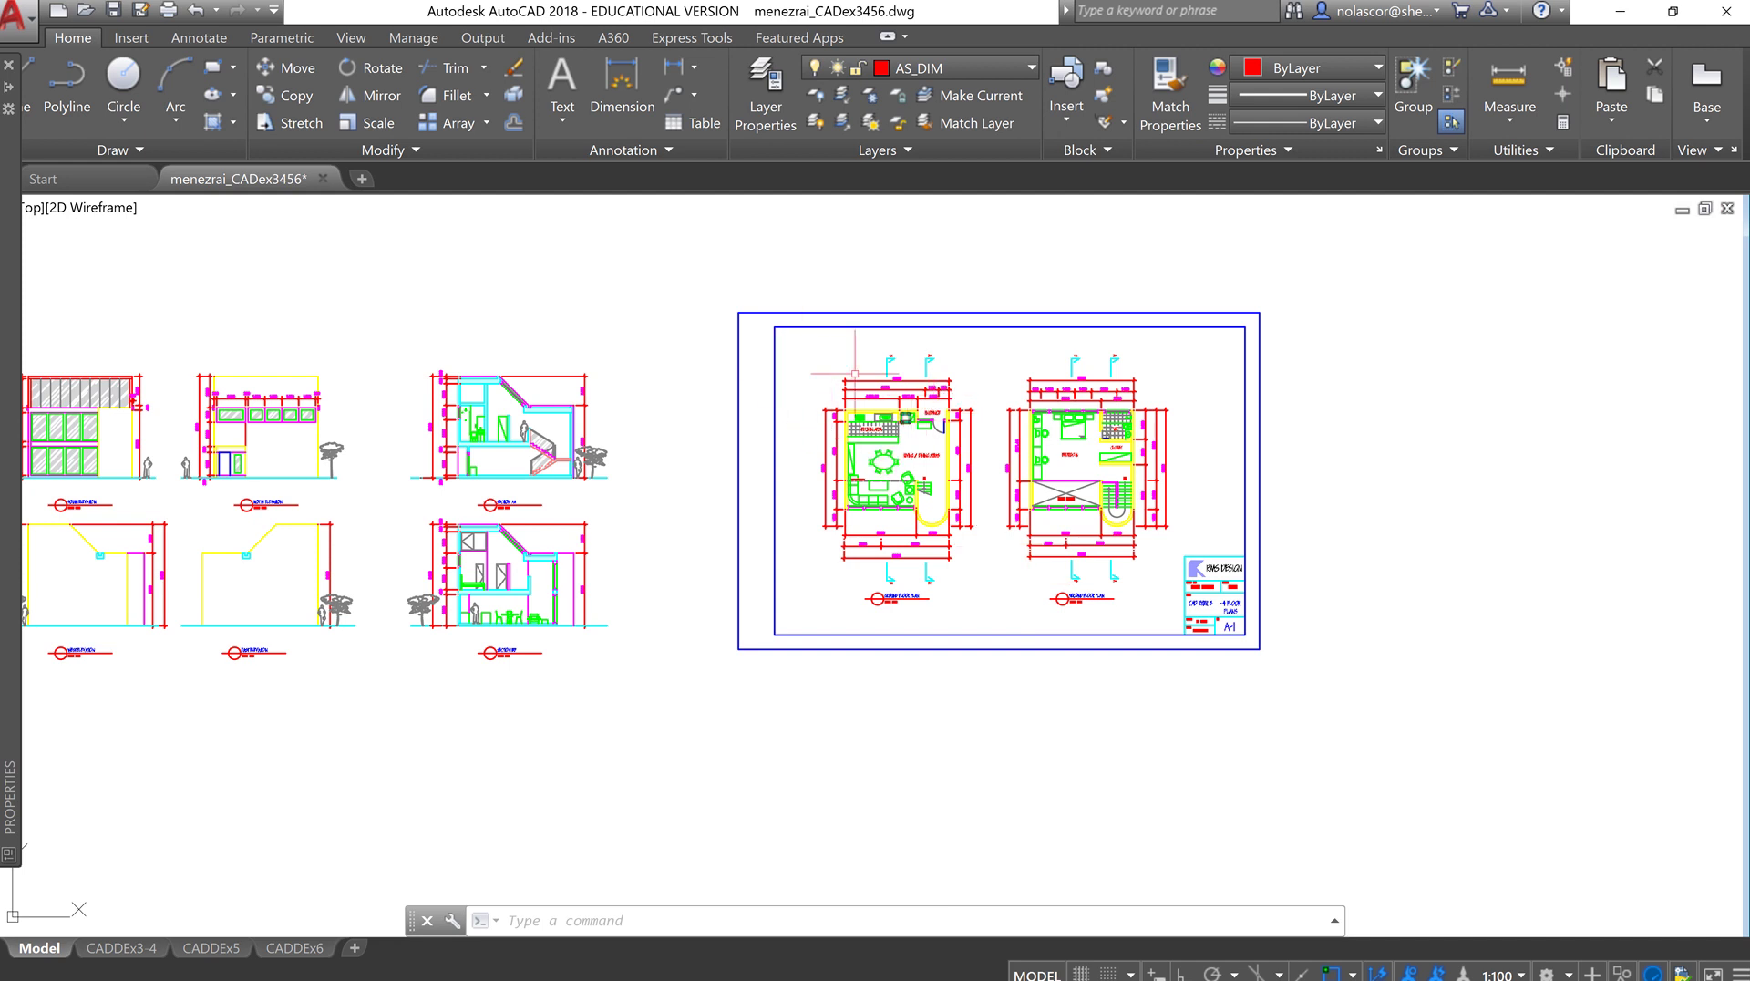
pyautogui.click(714, 272)
pyautogui.click(1340, 675)
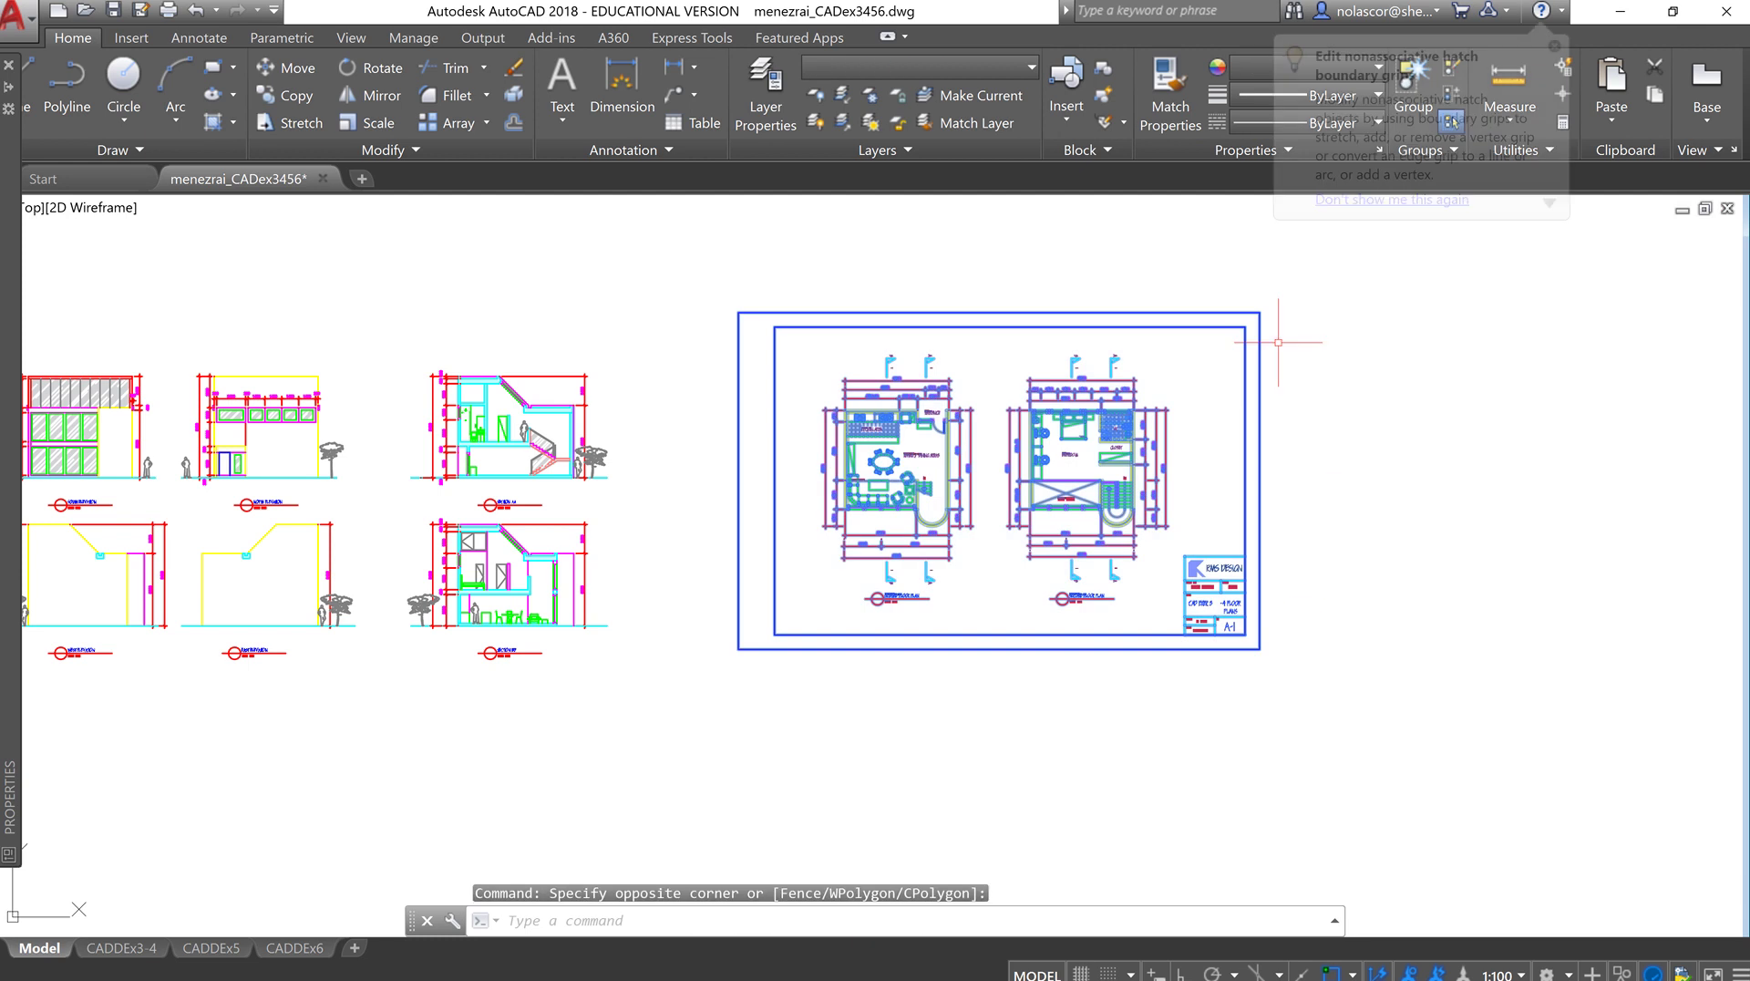
pyautogui.click(1256, 73)
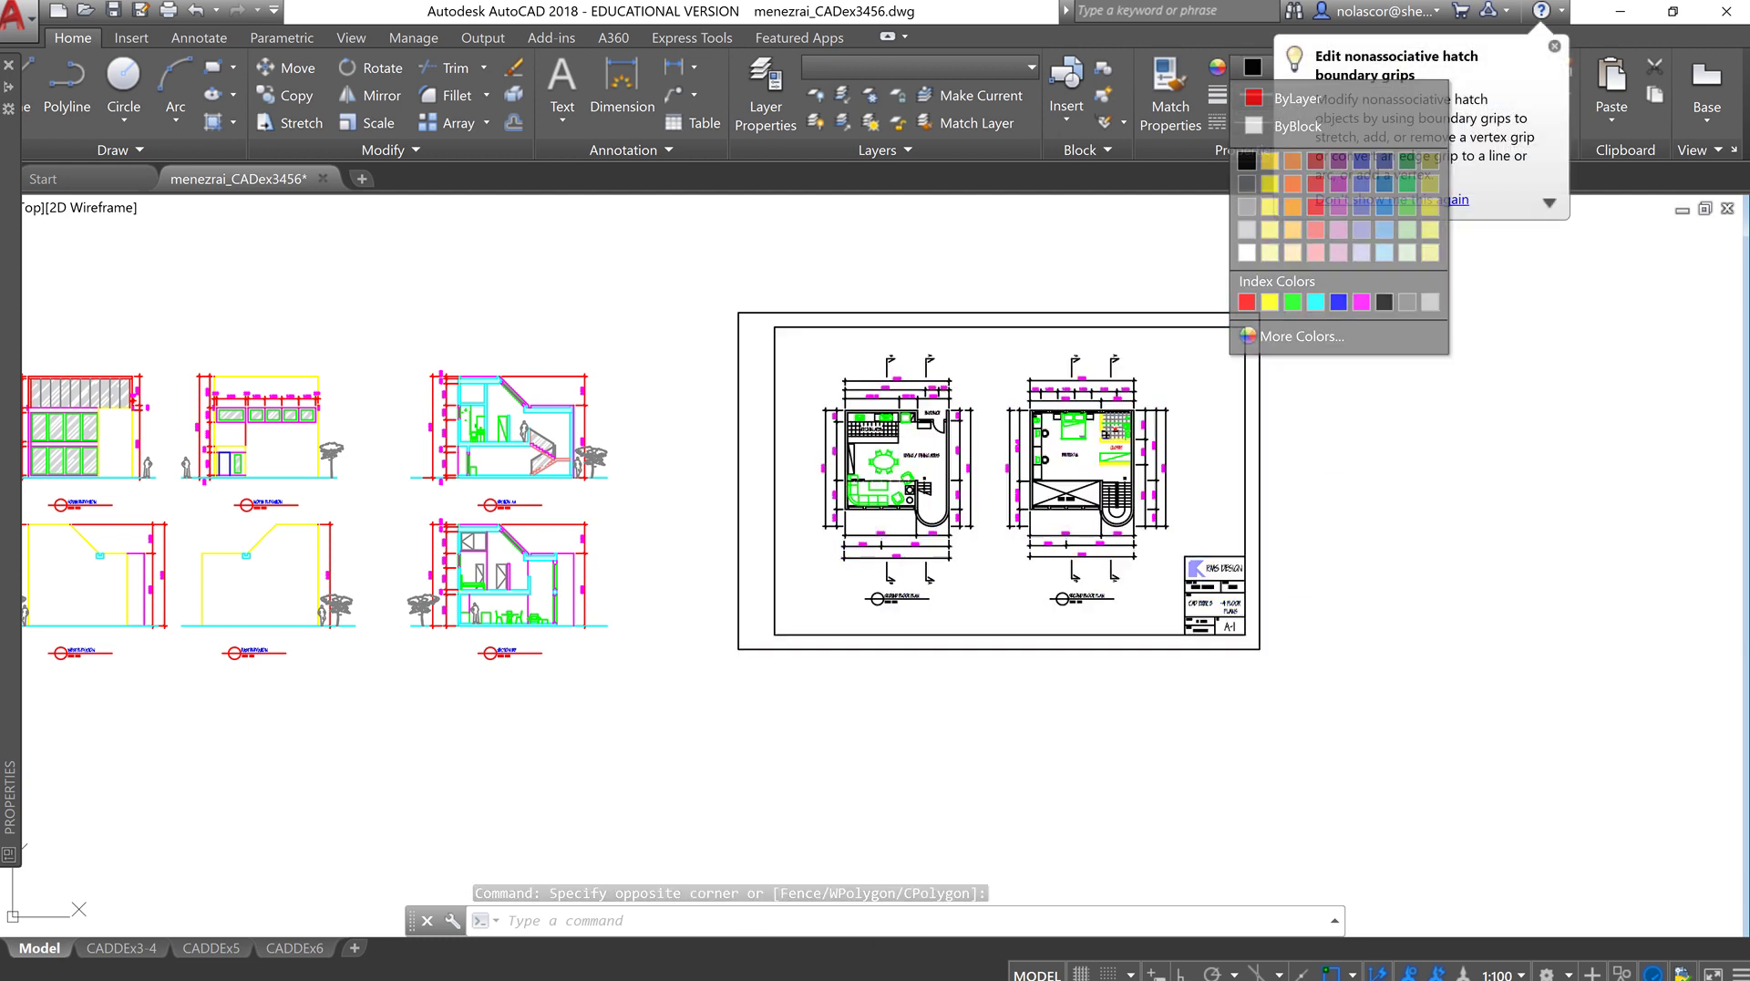
pyautogui.click(1247, 160)
pyautogui.press('Escape')
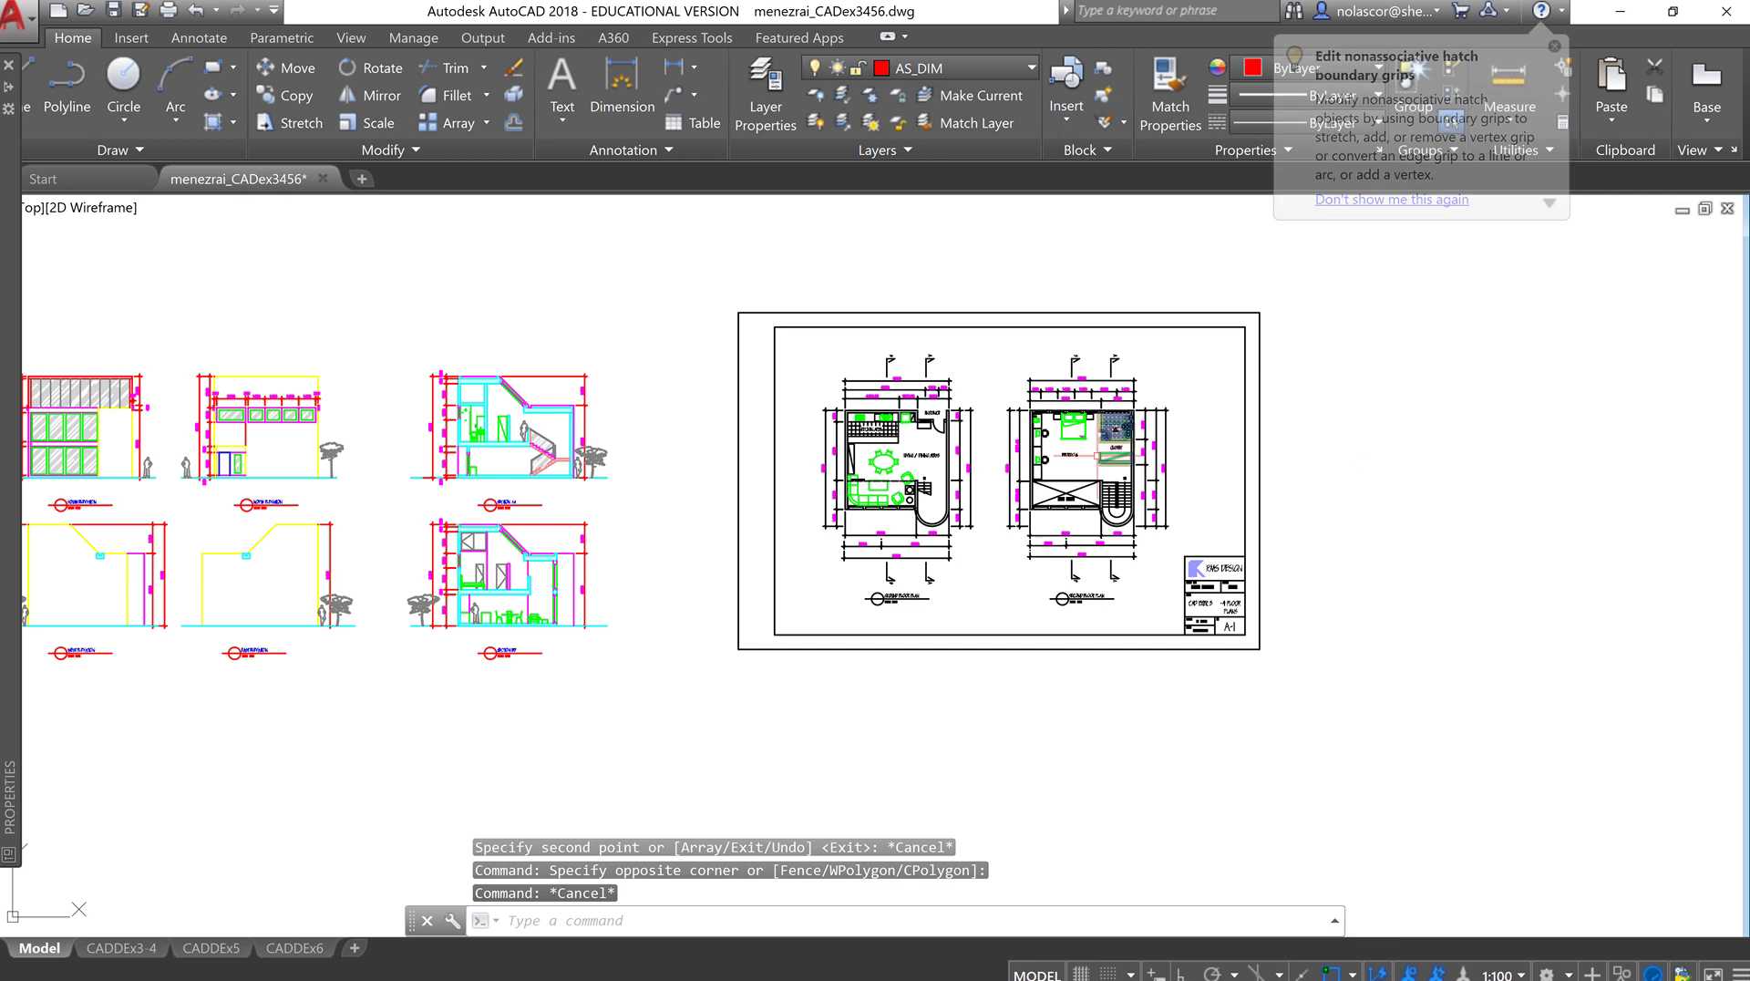
pyautogui.scroll(5, 907, 469)
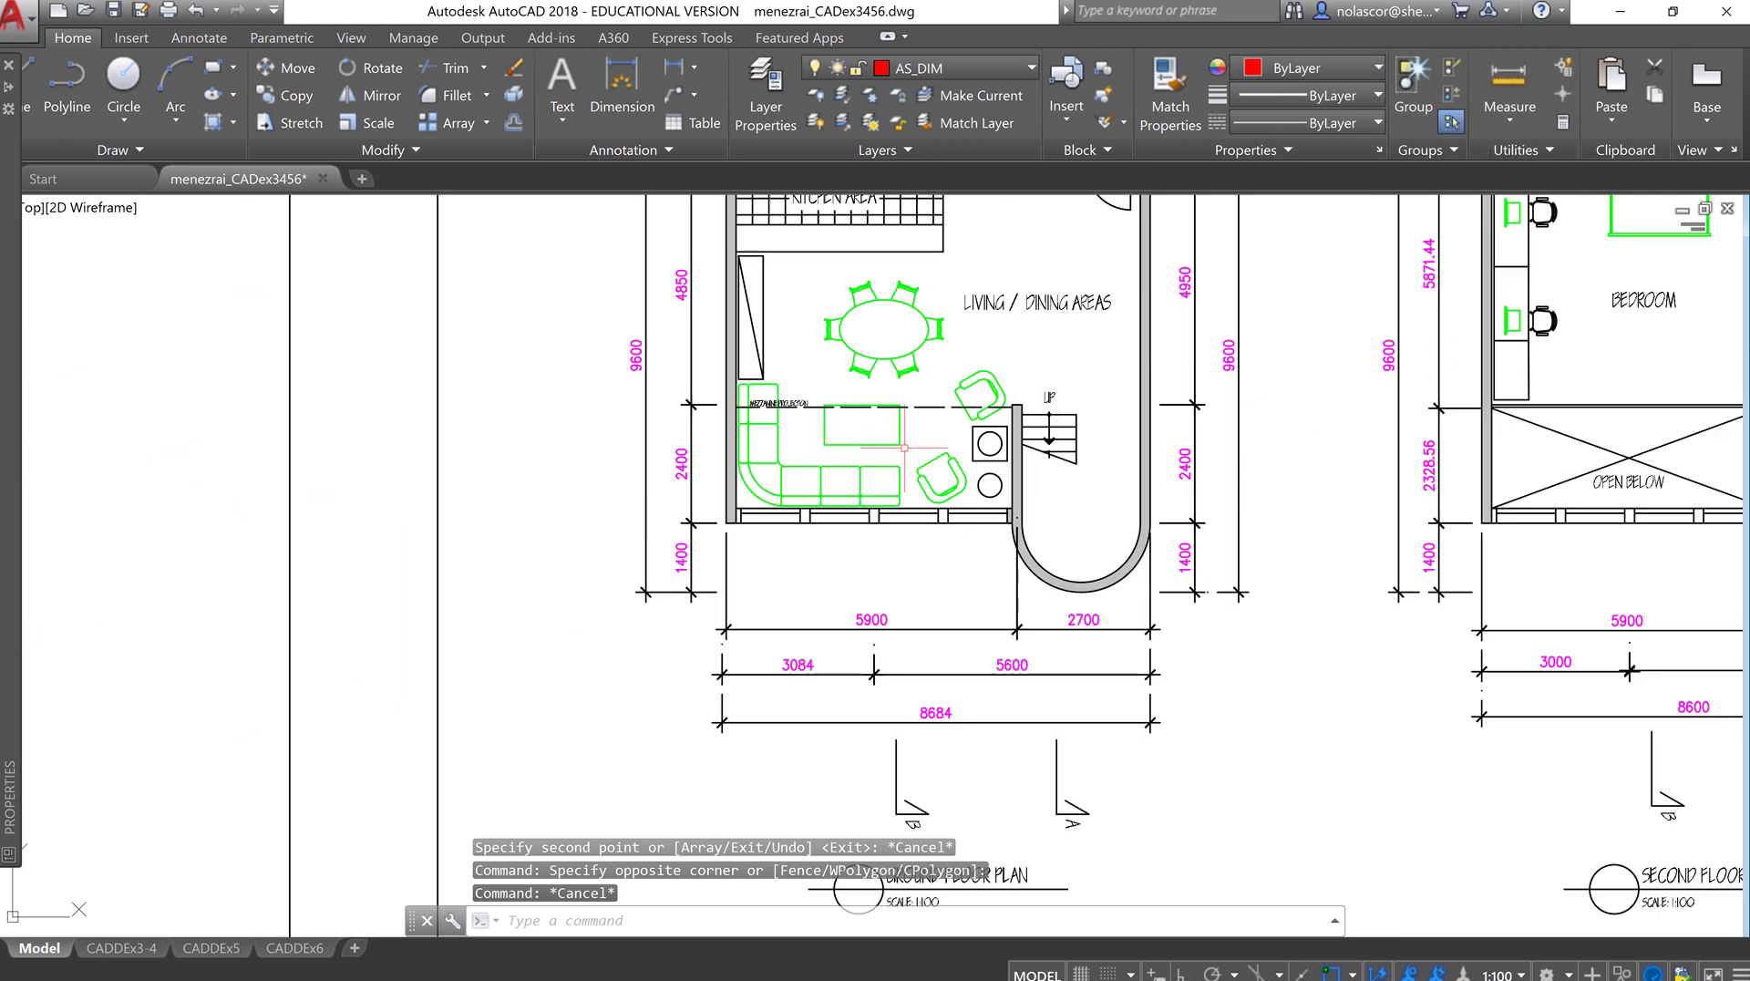
pyautogui.scroll(-8, 904, 416)
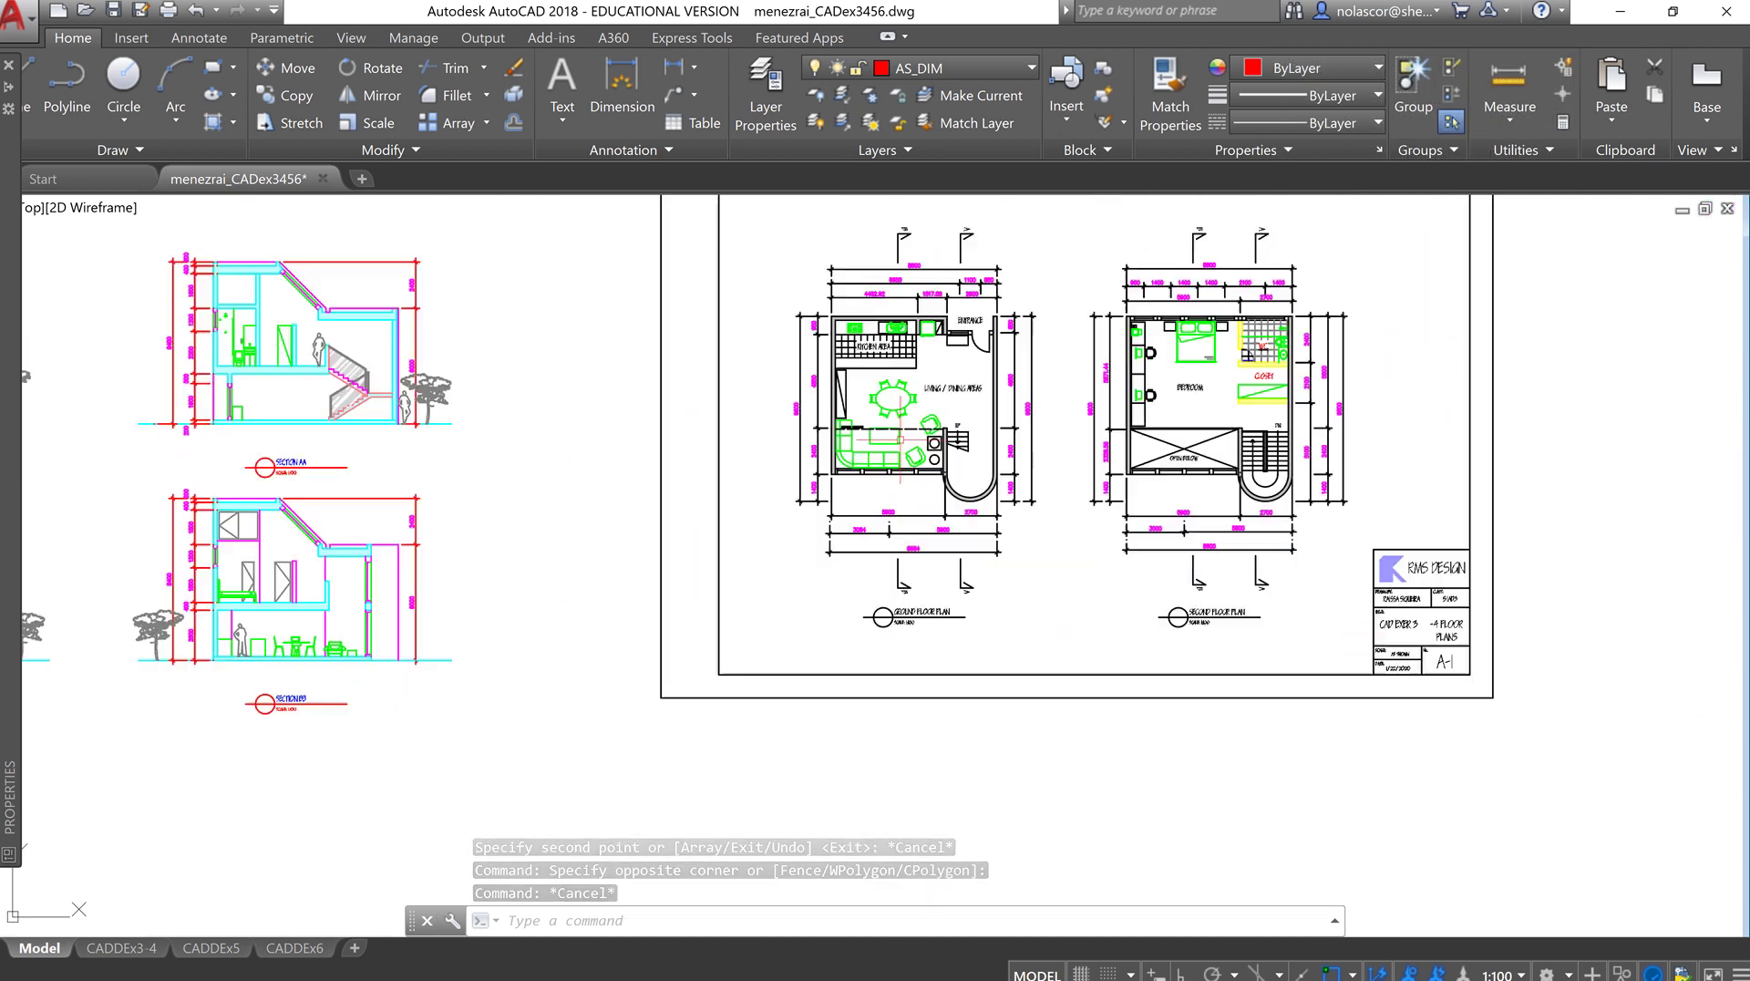
pyautogui.scroll(-2, 900, 442)
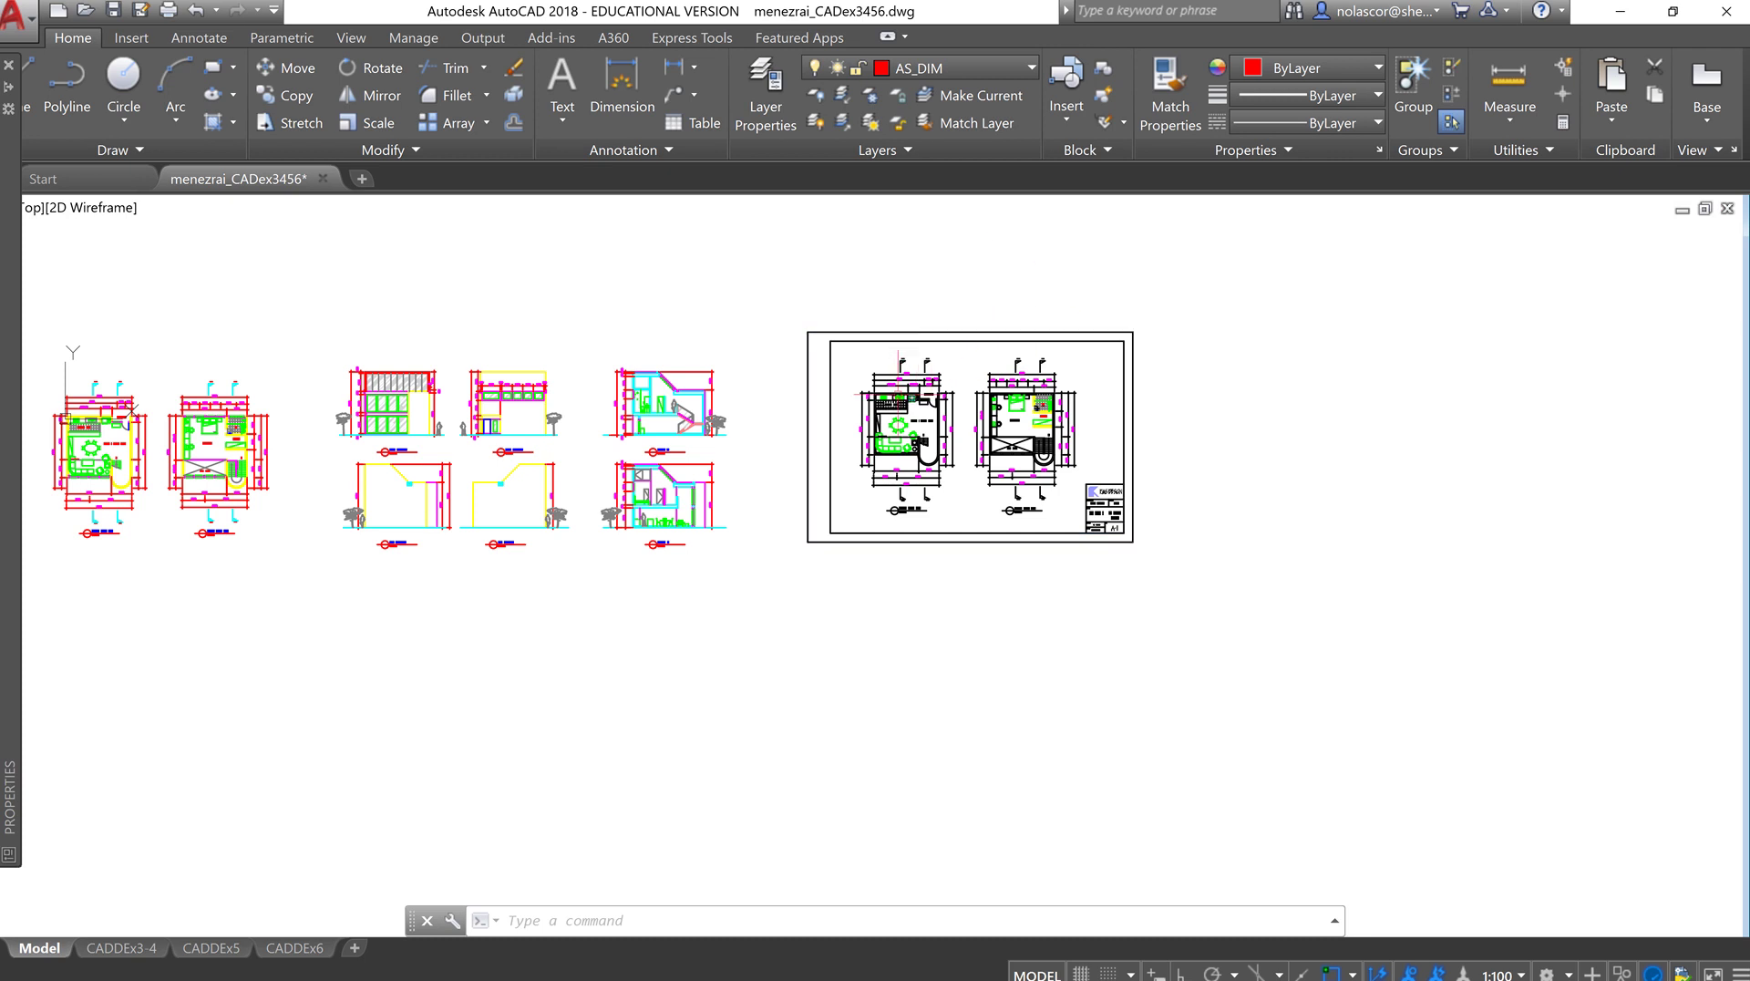
pyautogui.rightClick(42, 952)
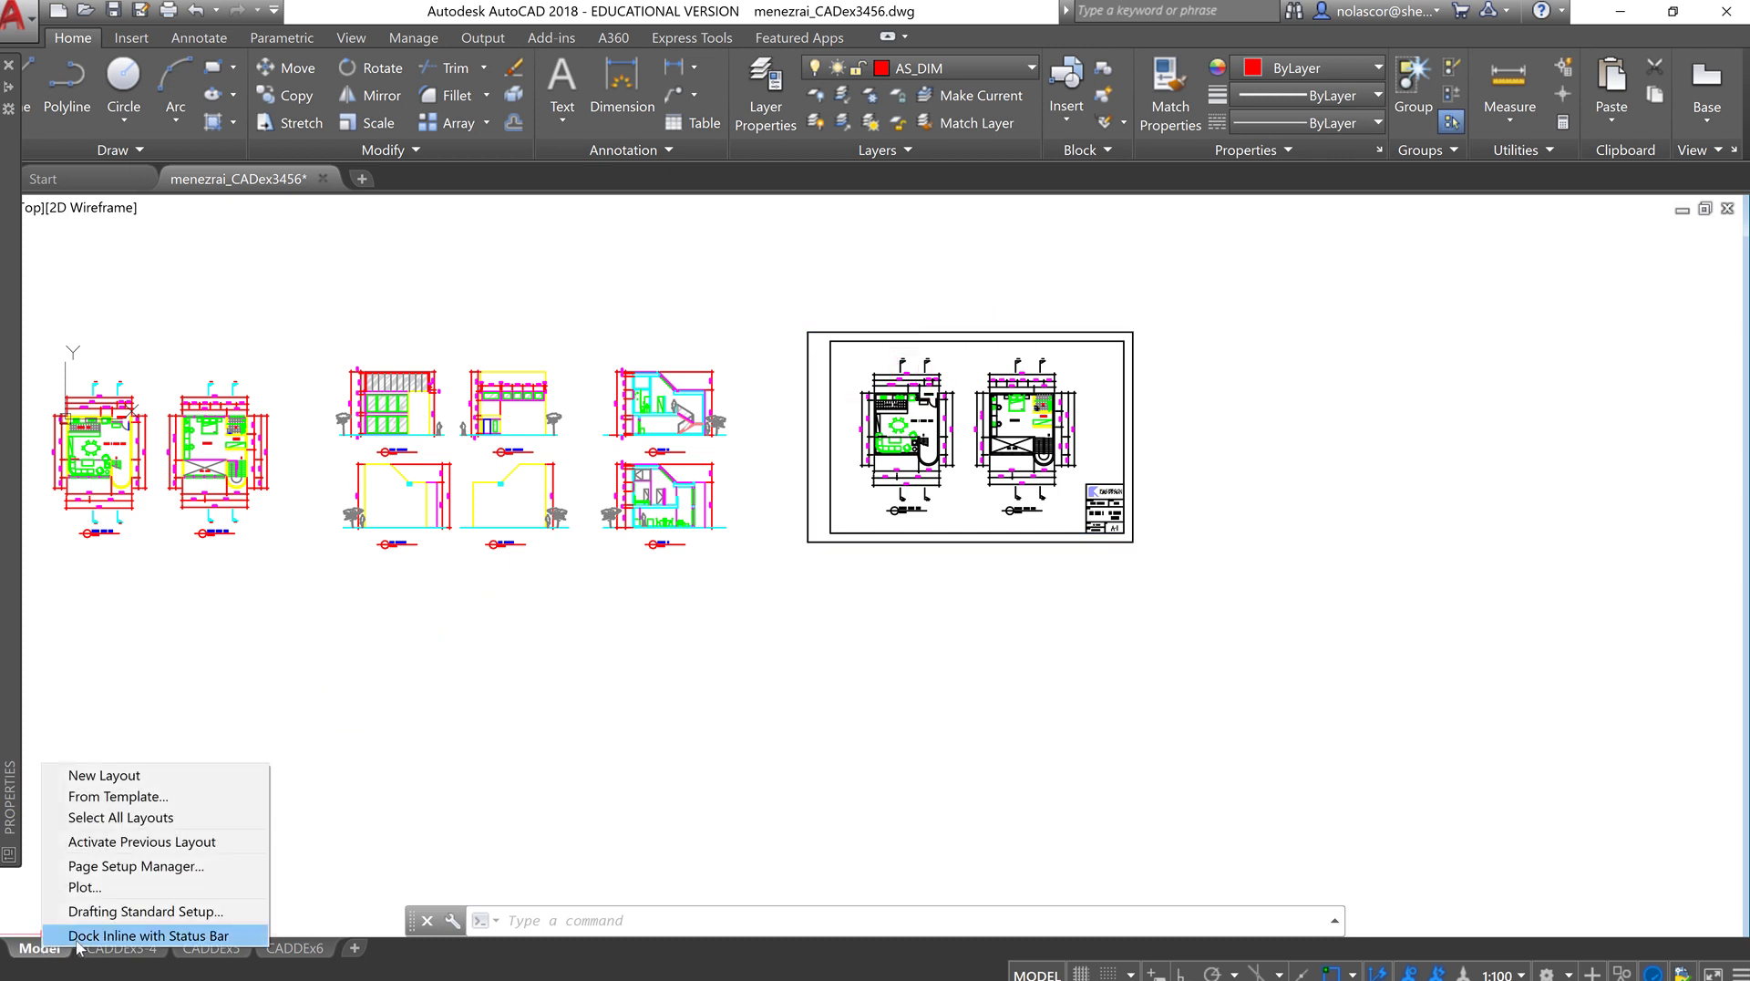
# - Set the Model page setup to the Adobe PDF plotter with A4 paper
pyautogui.click(136, 866)
pyautogui.click(914, 364)
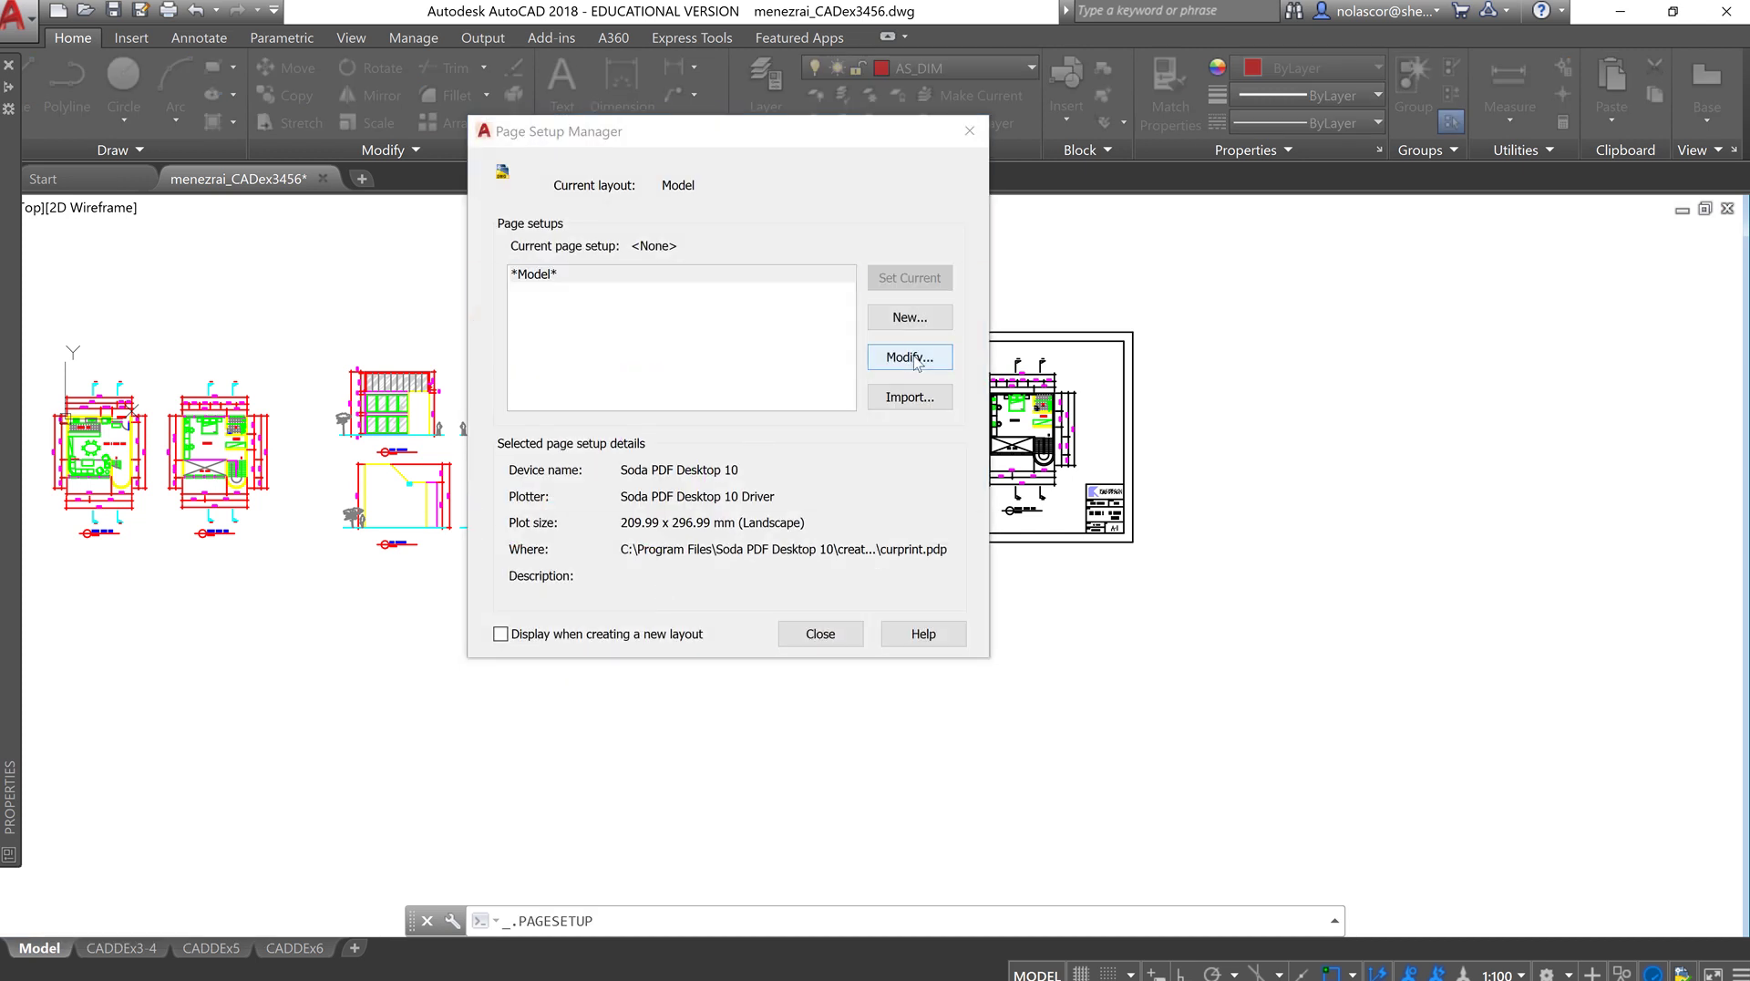
pyautogui.click(912, 467)
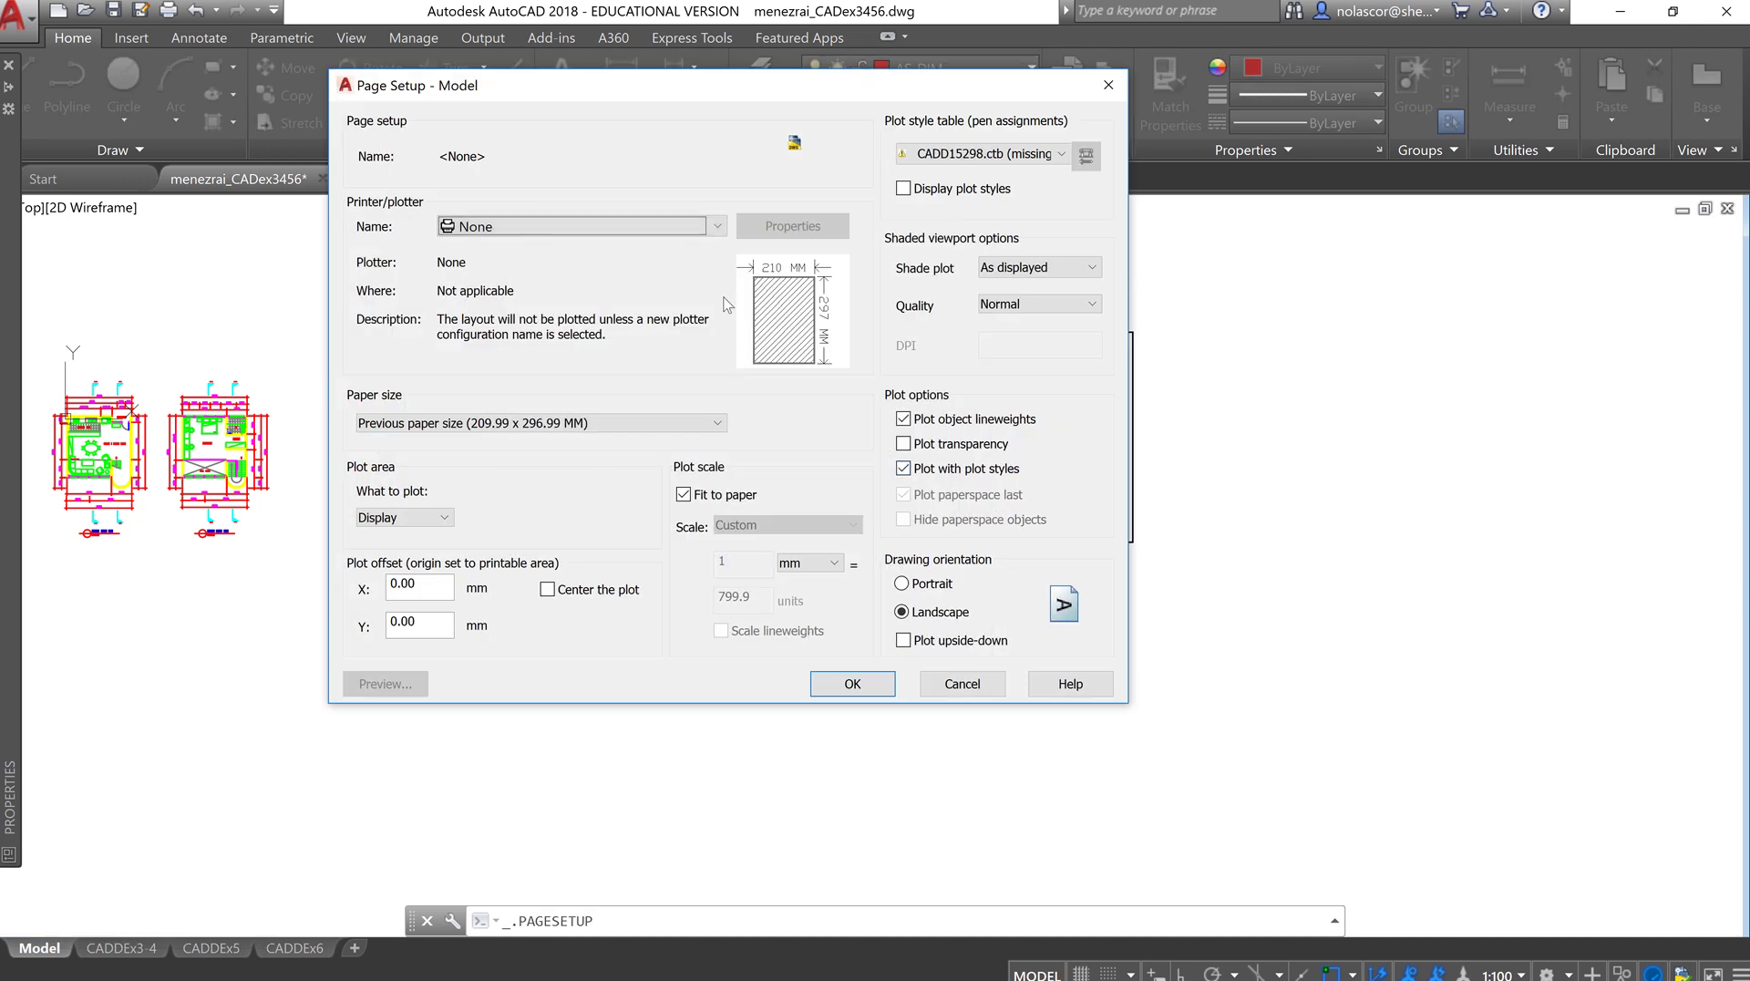
pyautogui.click(703, 230)
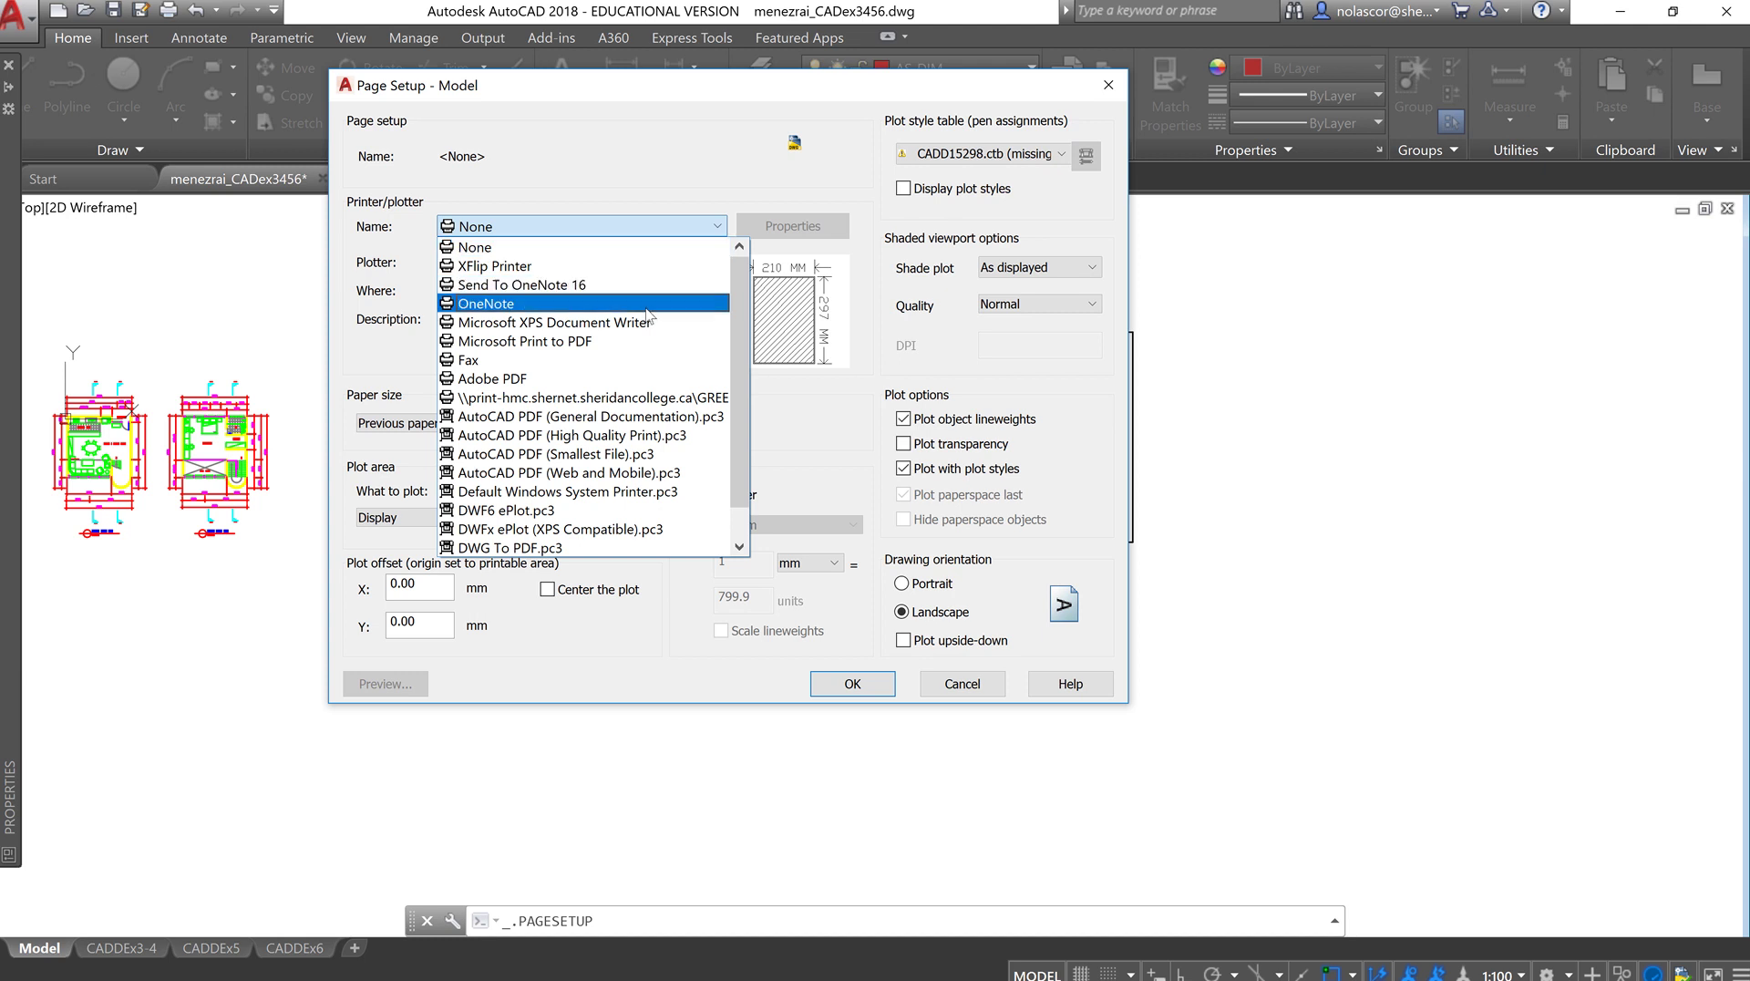
pyautogui.click(625, 372)
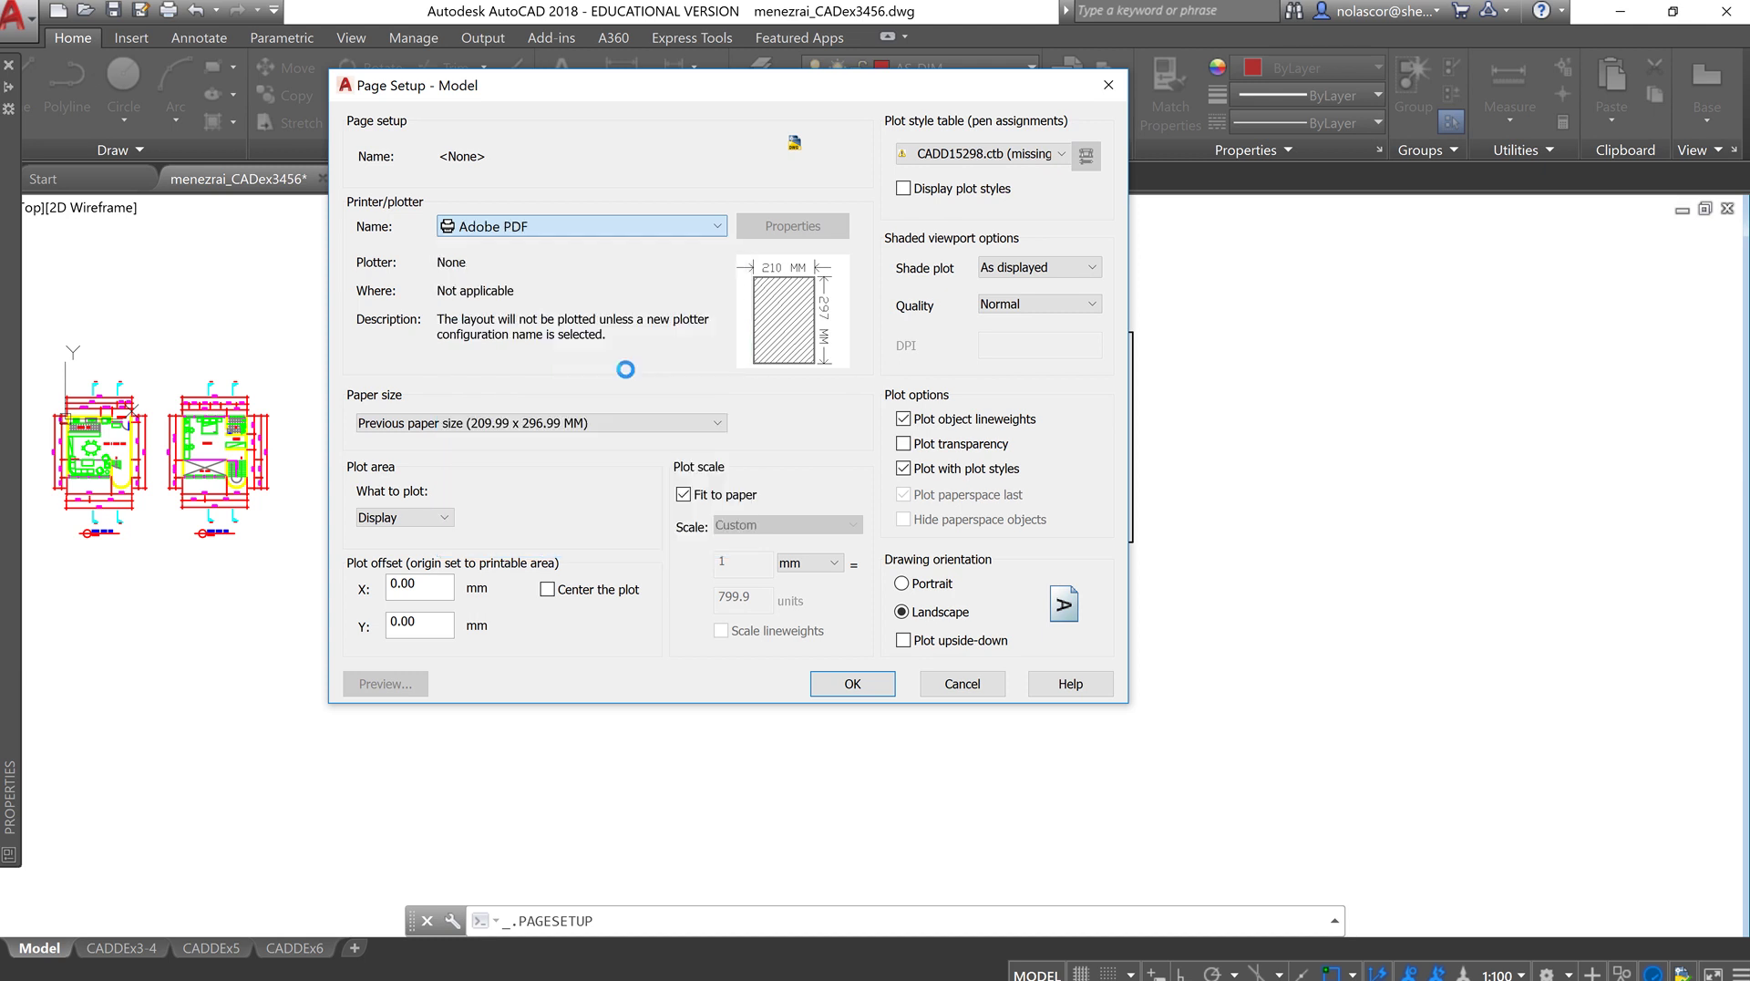
pyautogui.click(642, 424)
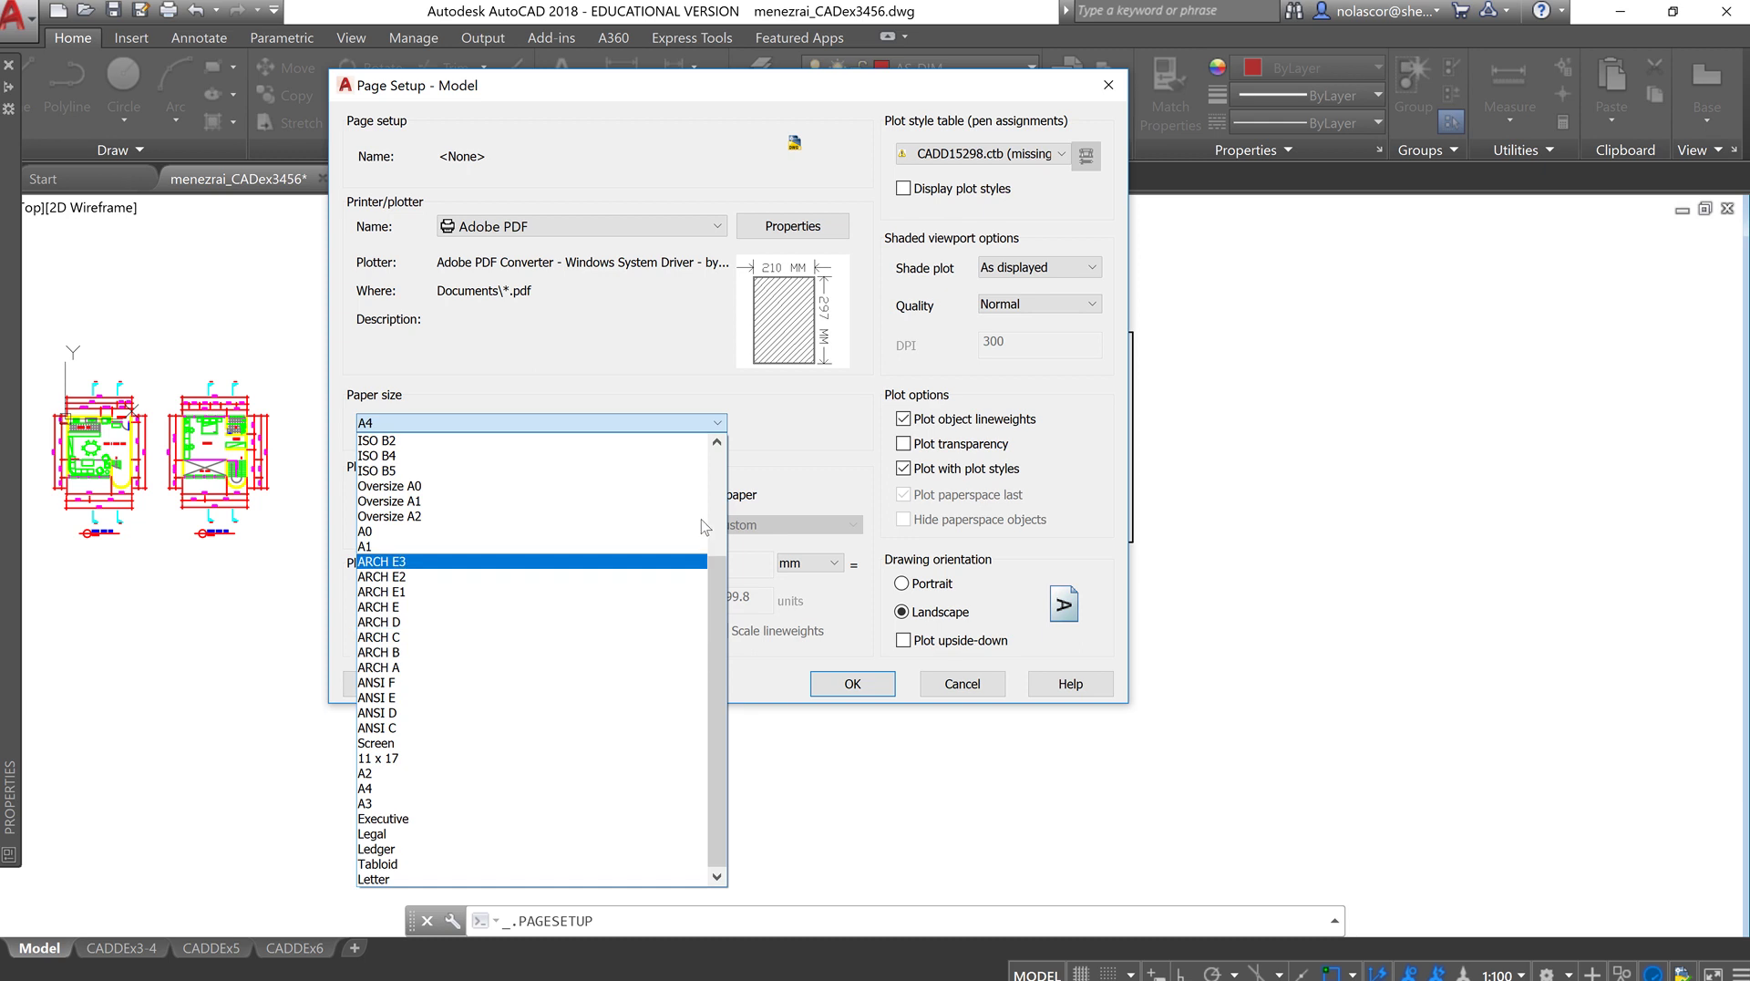
pyautogui.click(814, 391)
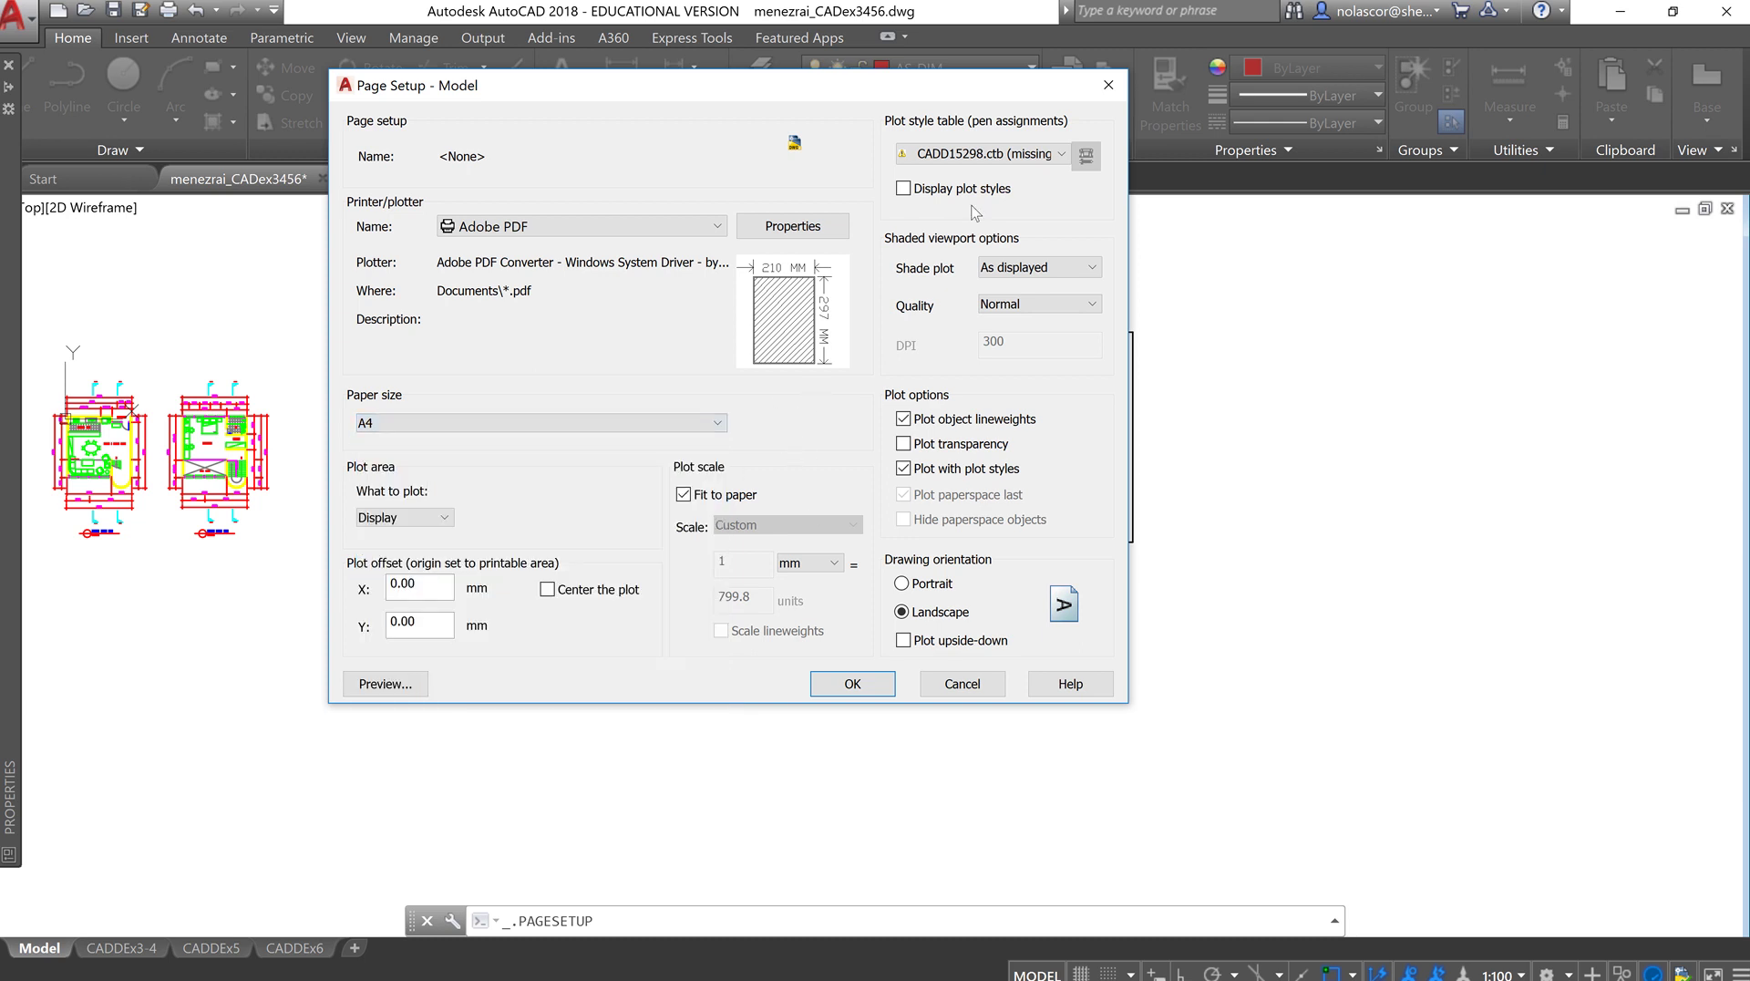
# - Apply ARCH.CTB to all layouts with plot styles displayed, then close the Page Setup Manager
pyautogui.click(1032, 155)
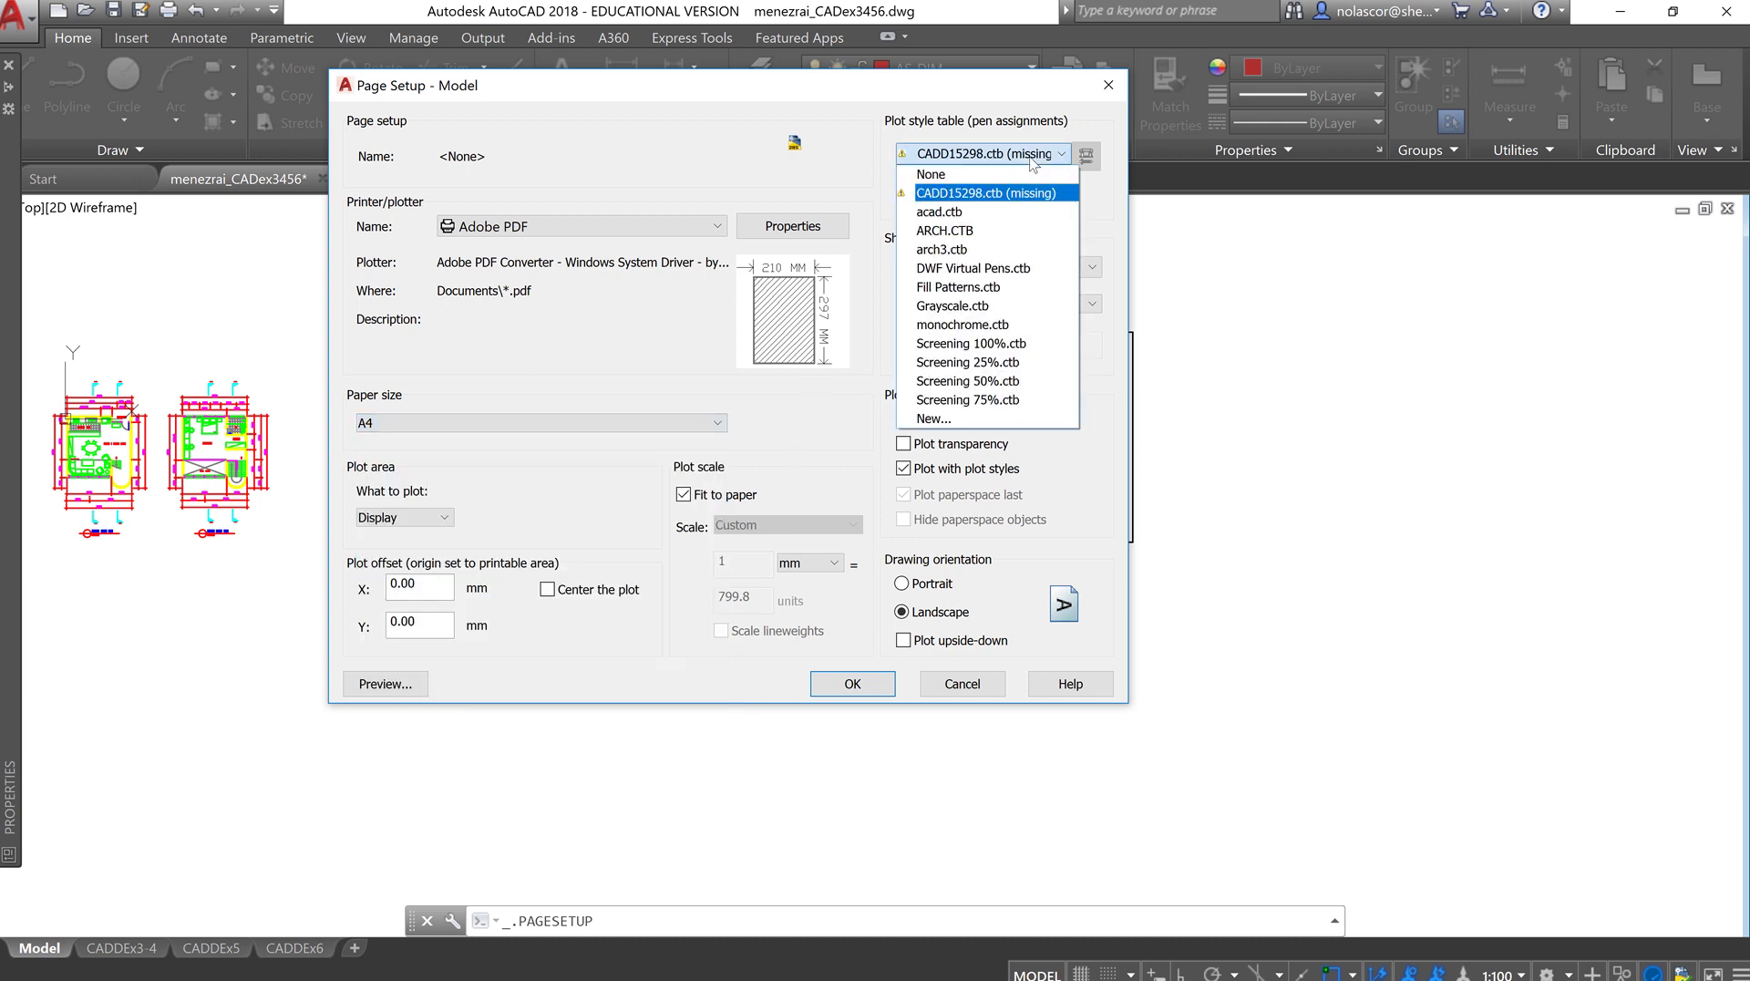
pyautogui.click(980, 233)
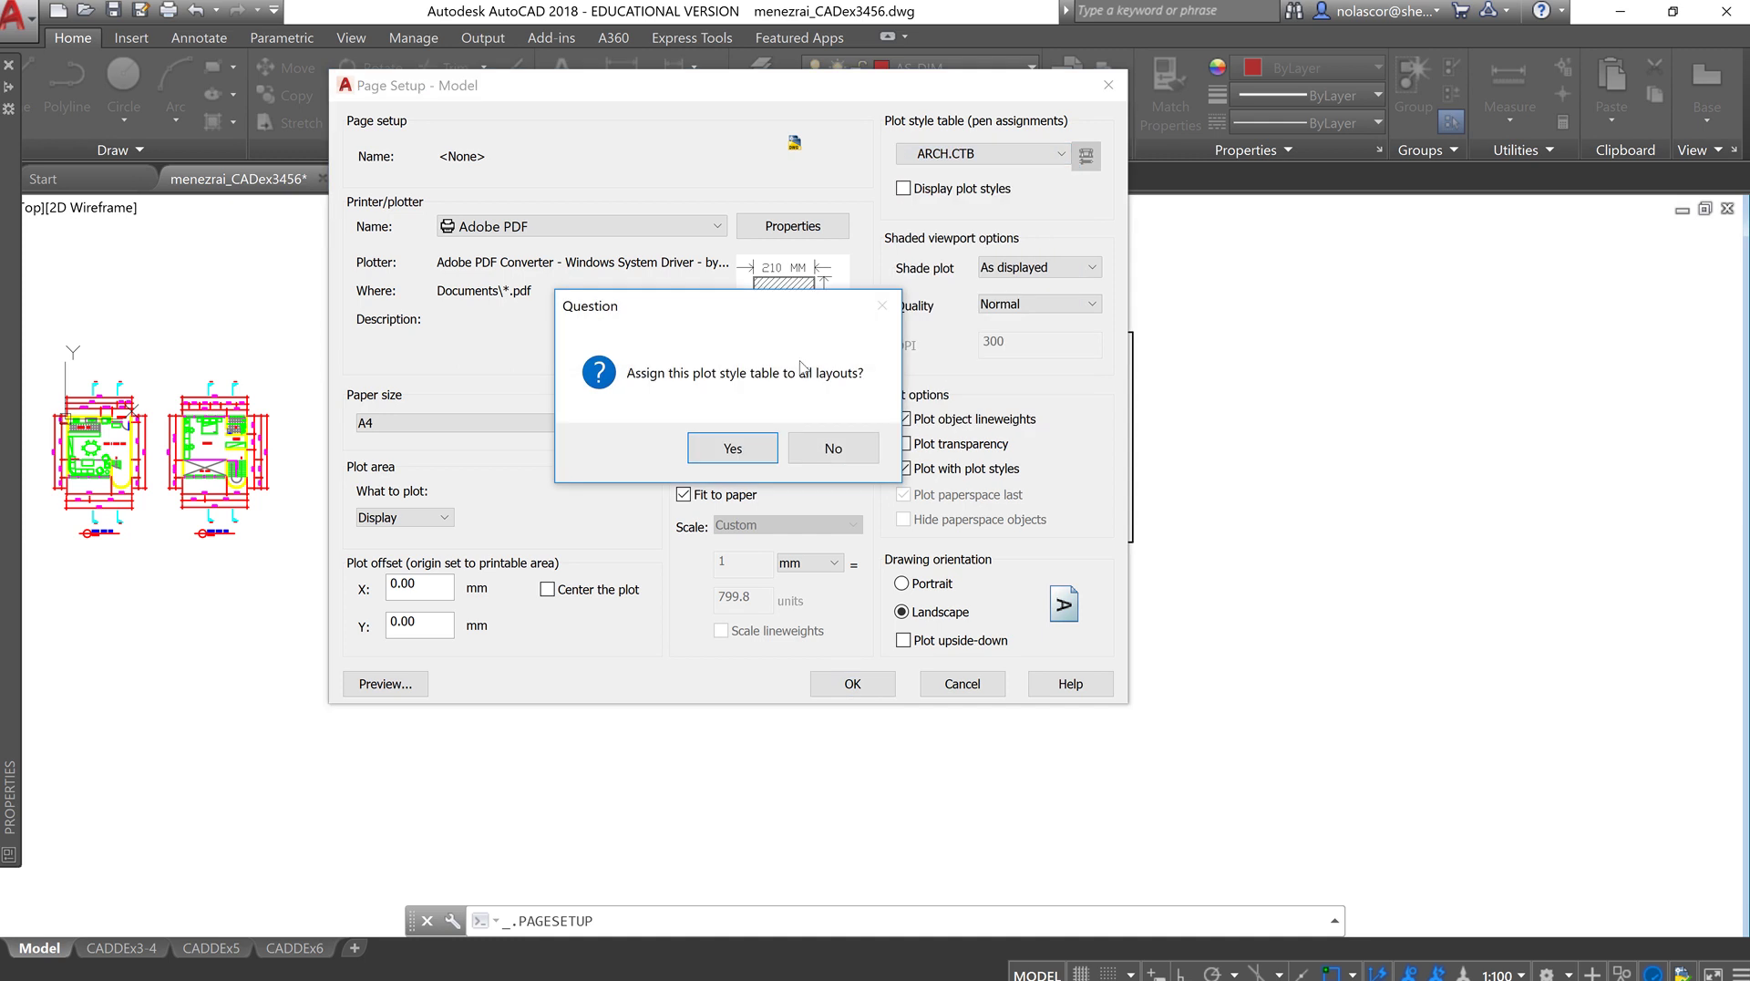
pyautogui.click(734, 448)
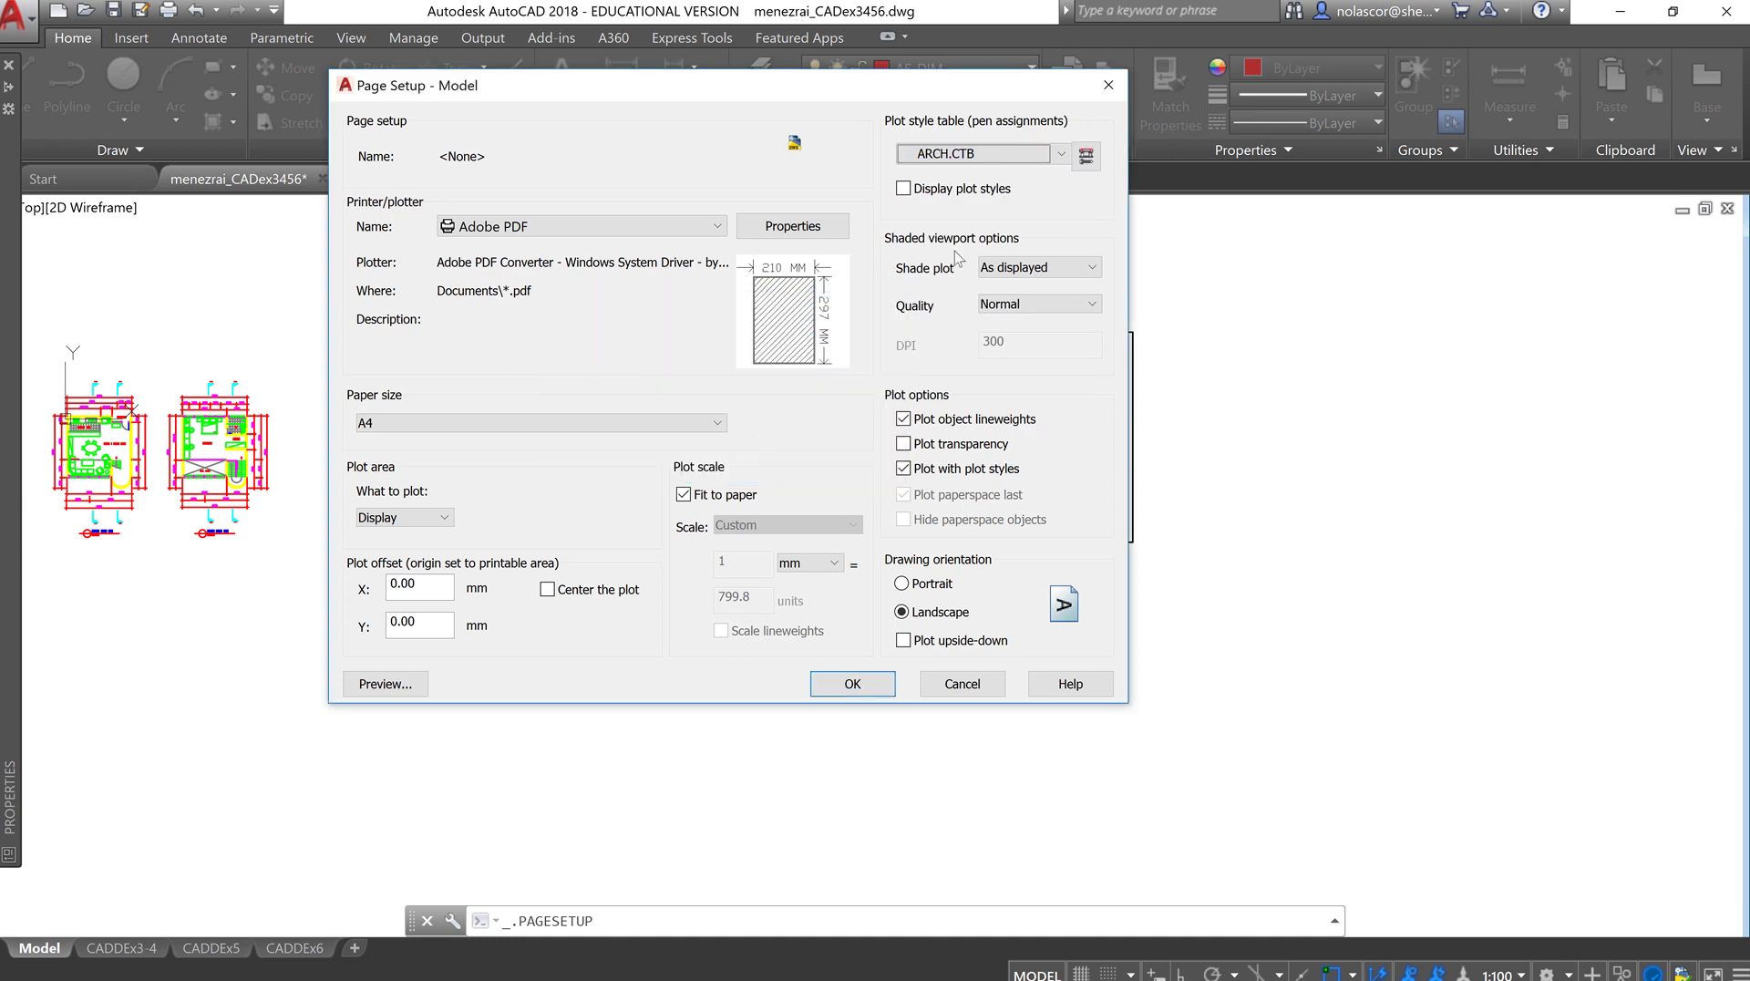
pyautogui.click(903, 188)
pyautogui.click(851, 690)
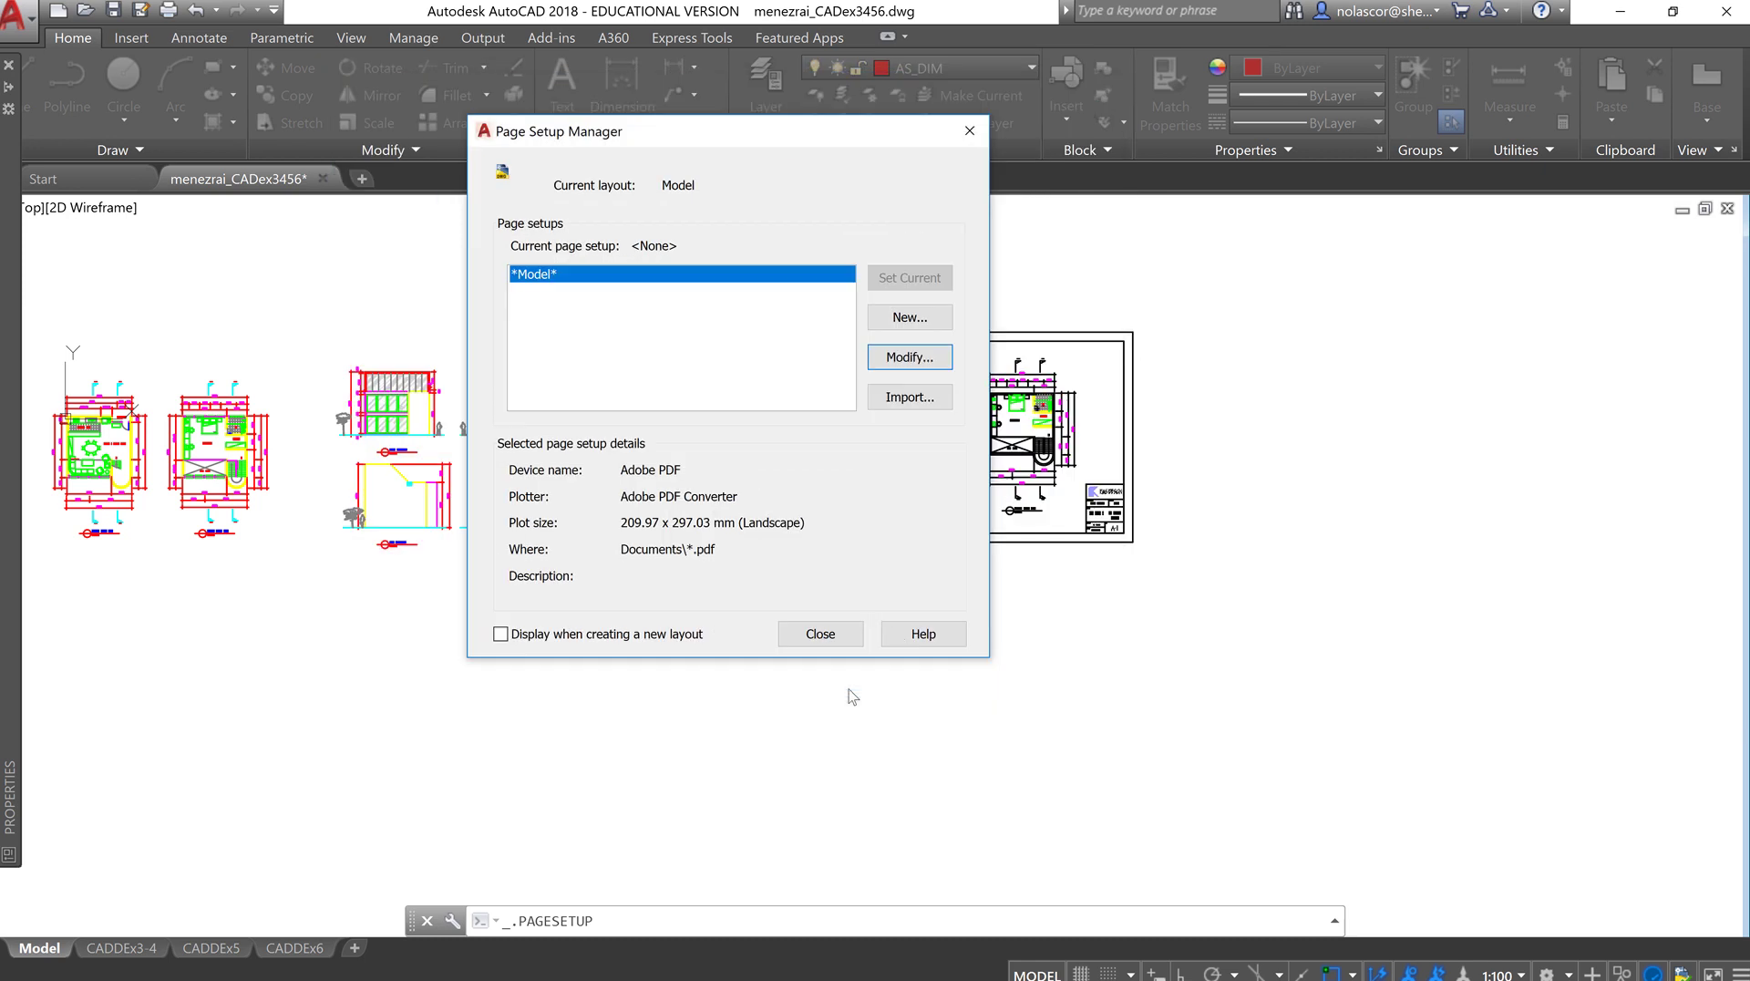
pyautogui.click(818, 630)
# - Set the window line below the sofa to a 0.13 mm lineweight, then zoom back out
pyautogui.scroll(5, 944, 437)
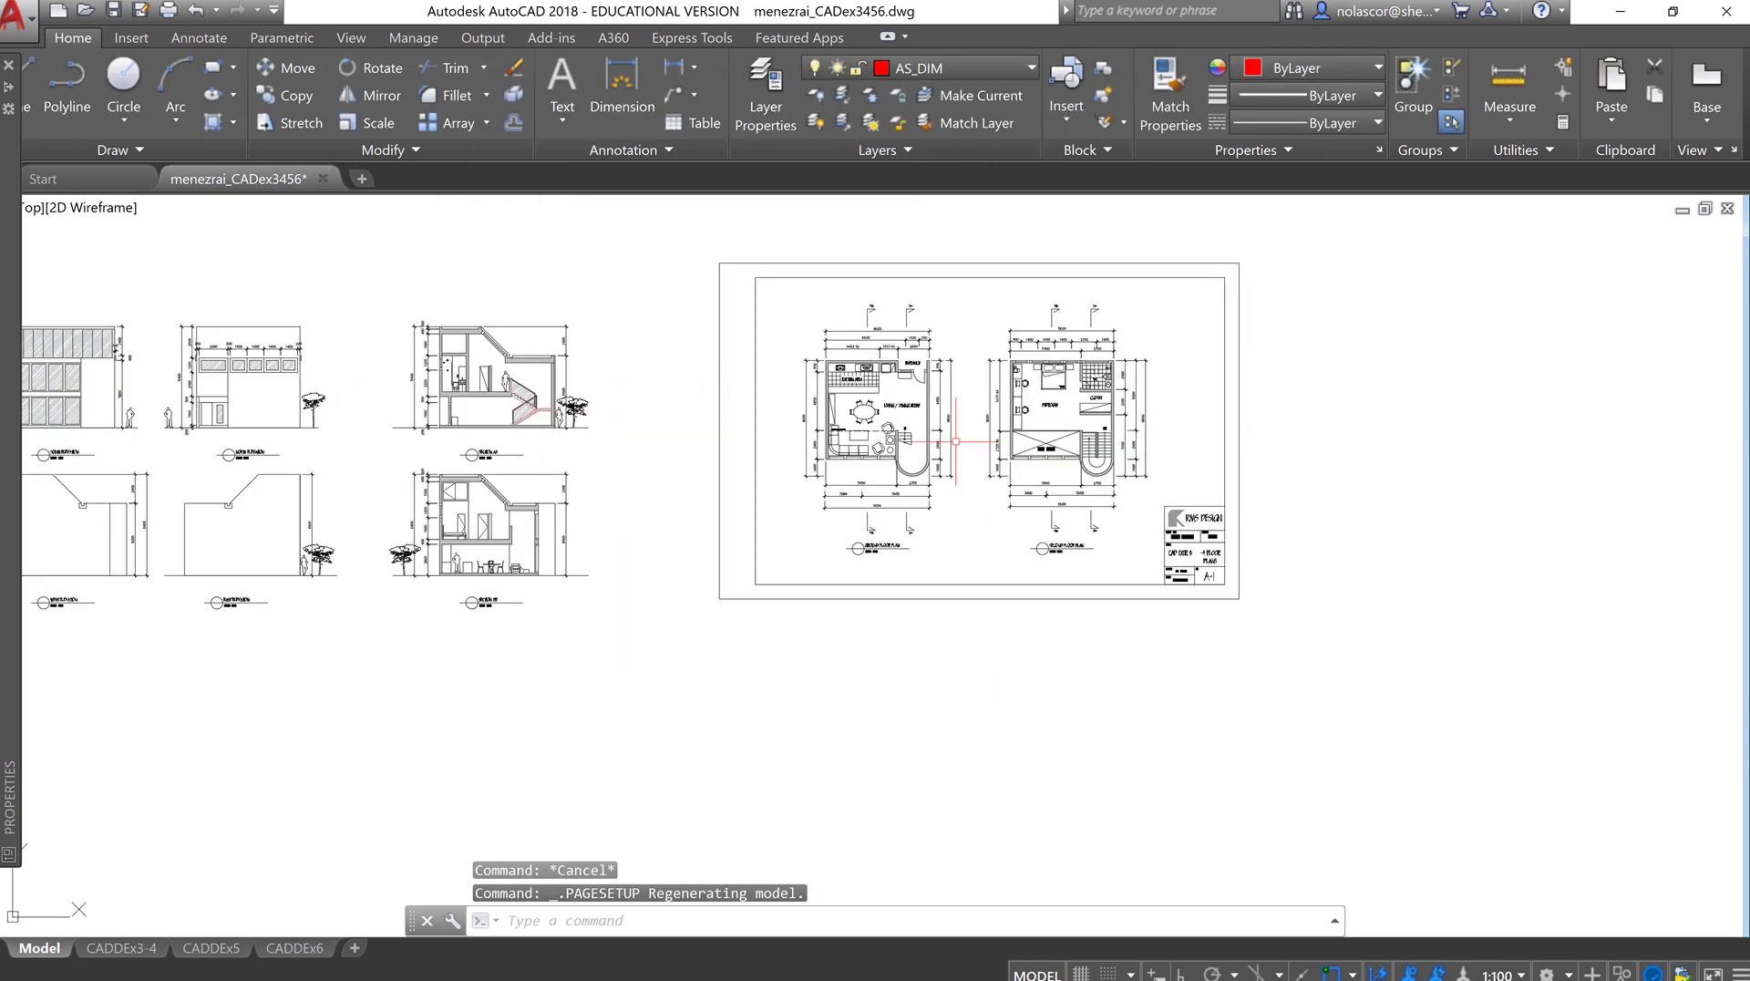
pyautogui.moveTo(749, 337); pyautogui.dragTo(852, 525, button='middle')
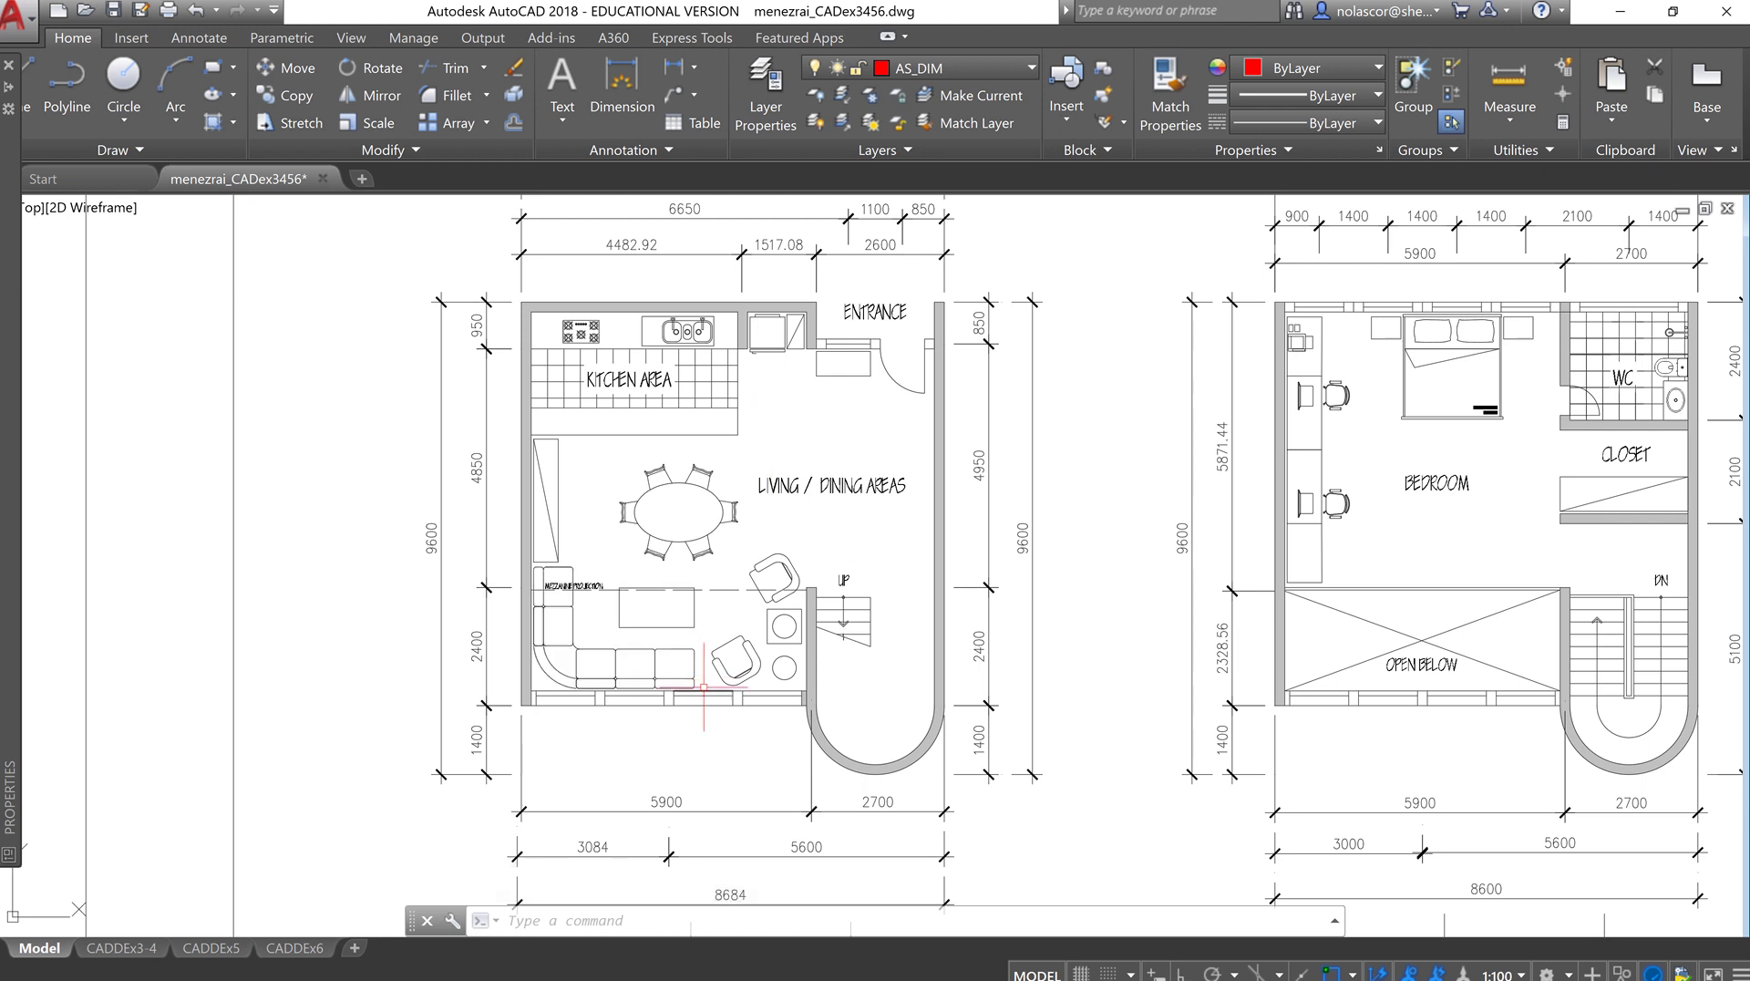
pyautogui.scroll(-2, 697, 678)
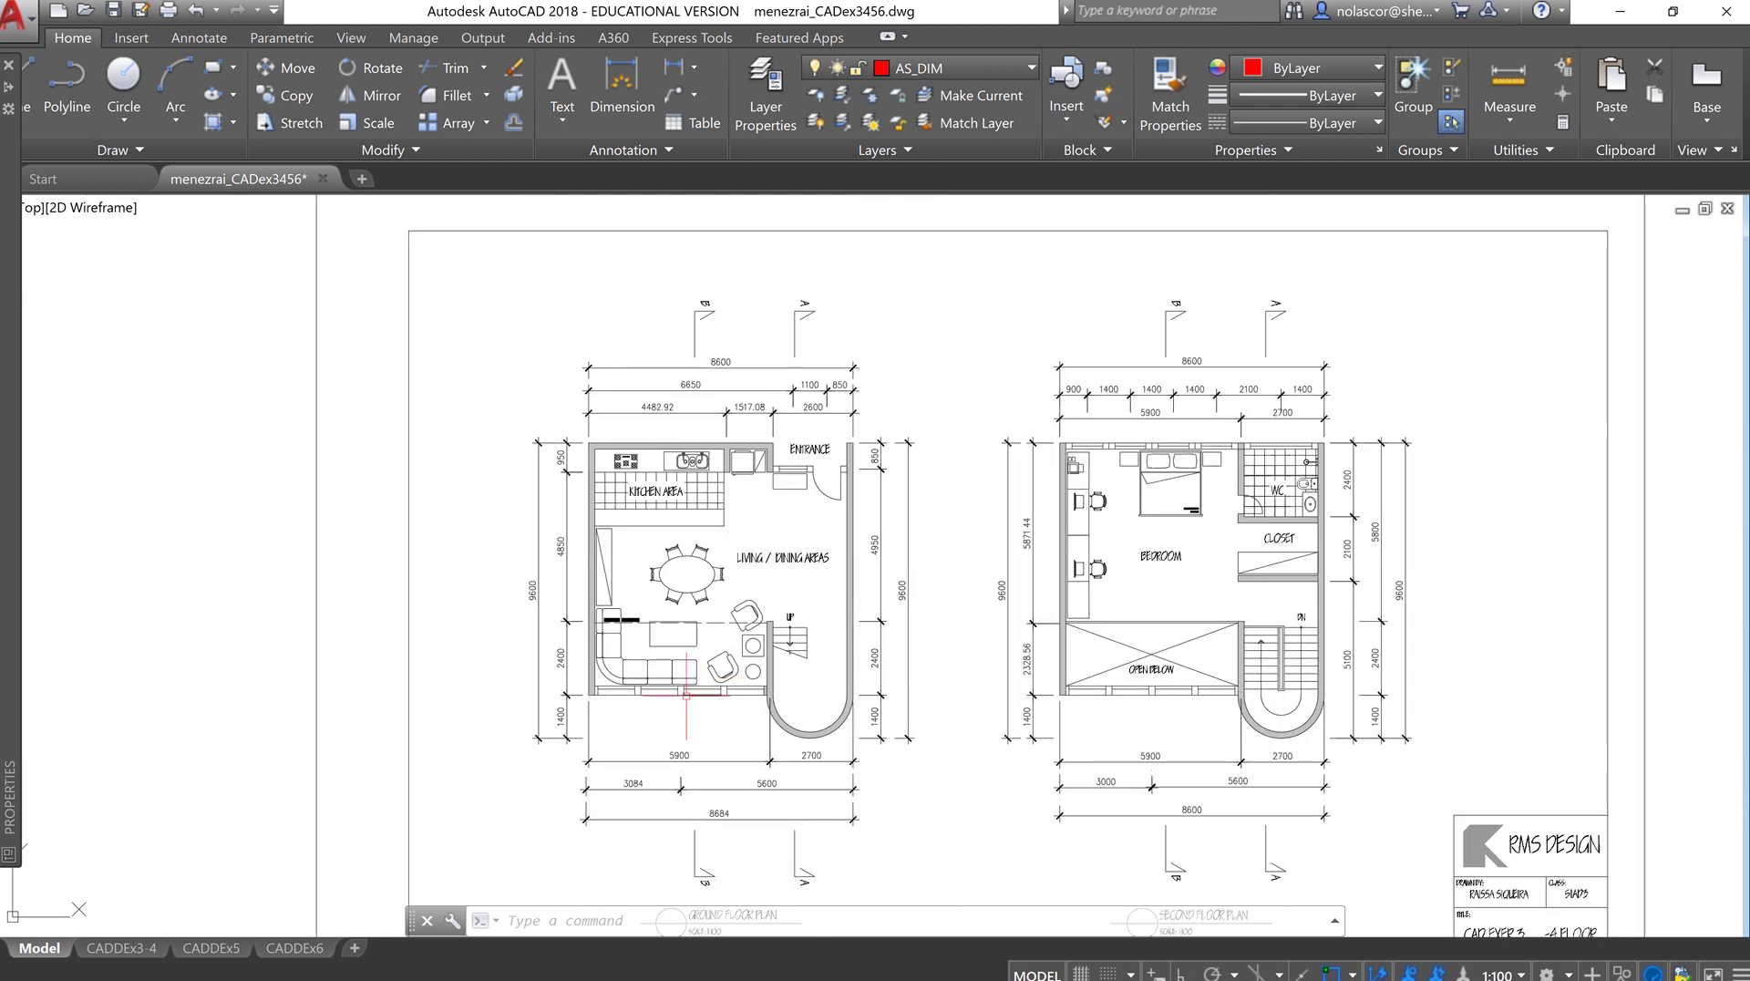
pyautogui.scroll(5, 701, 677)
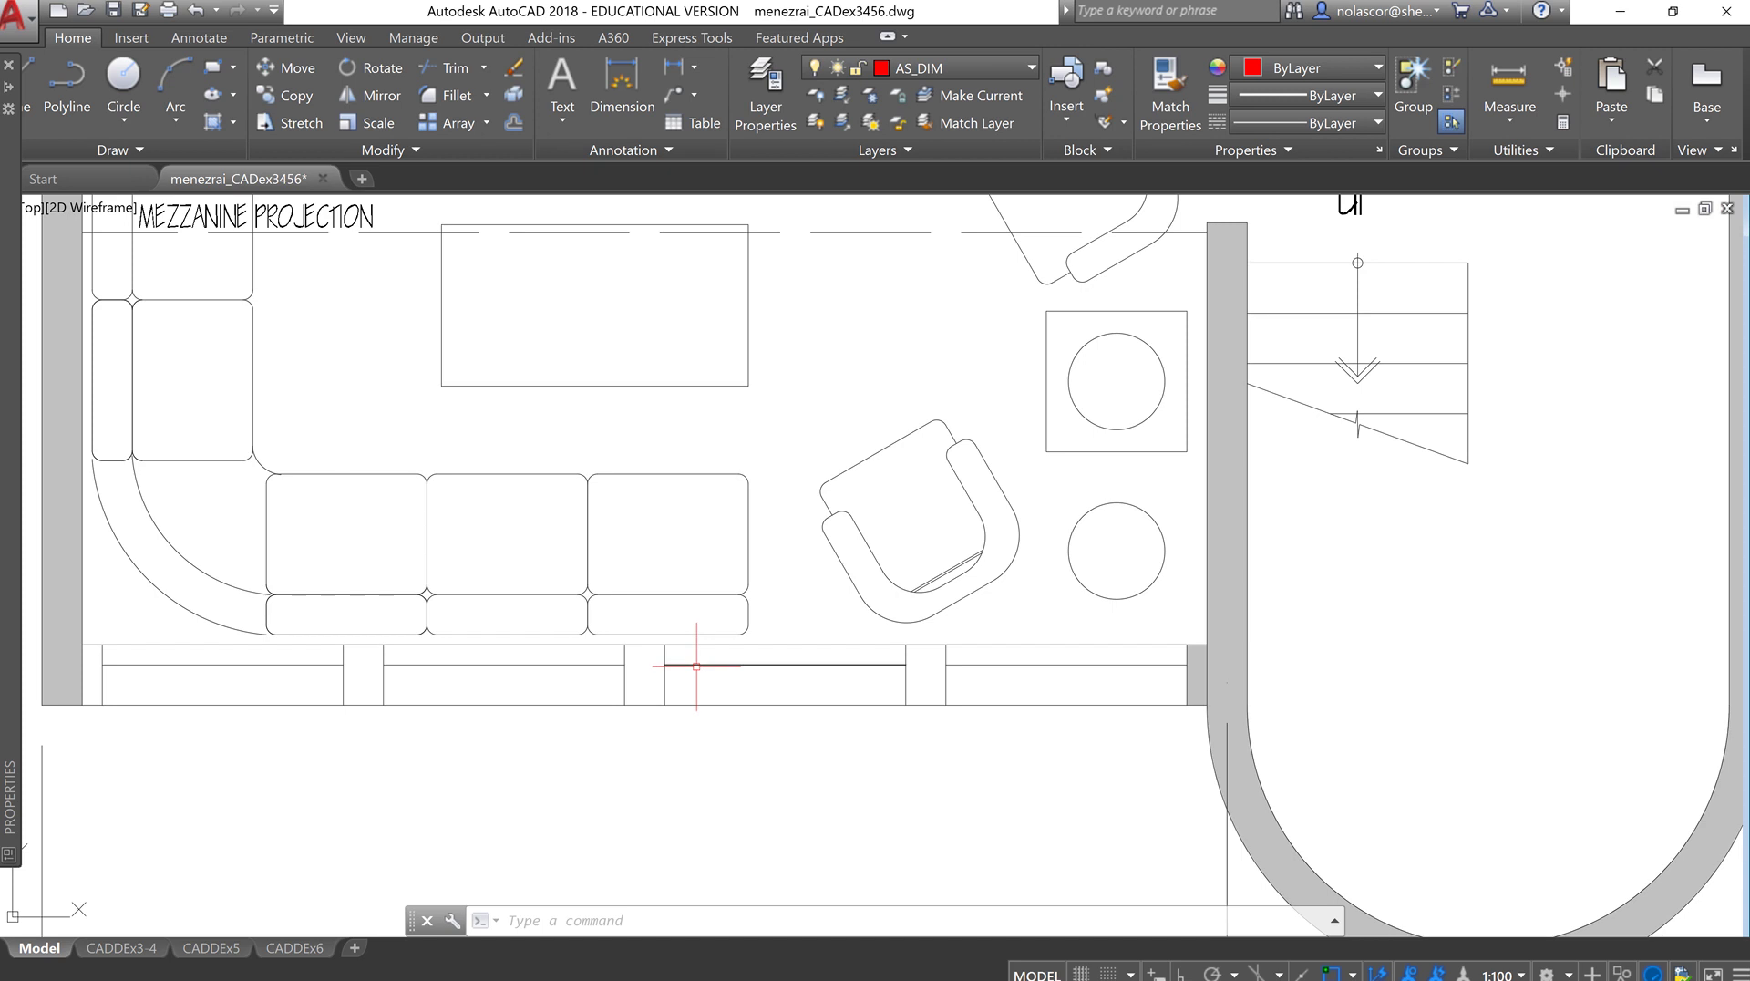
pyautogui.click(696, 666)
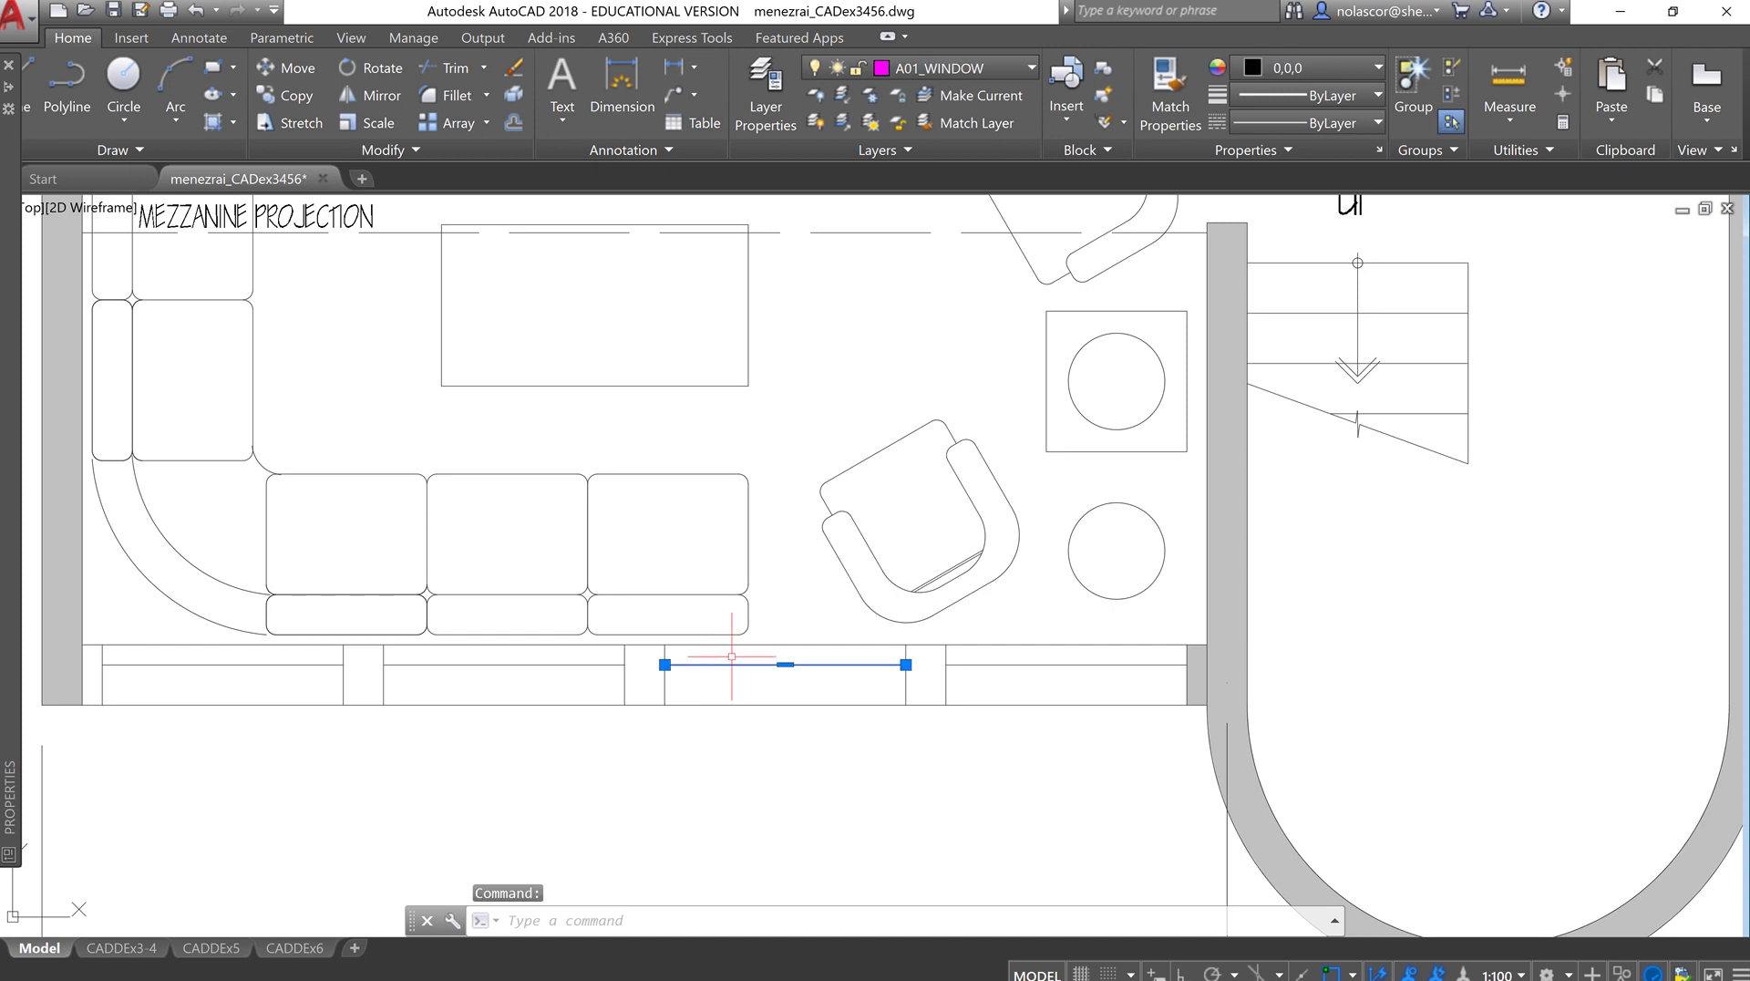
pyautogui.click(1377, 95)
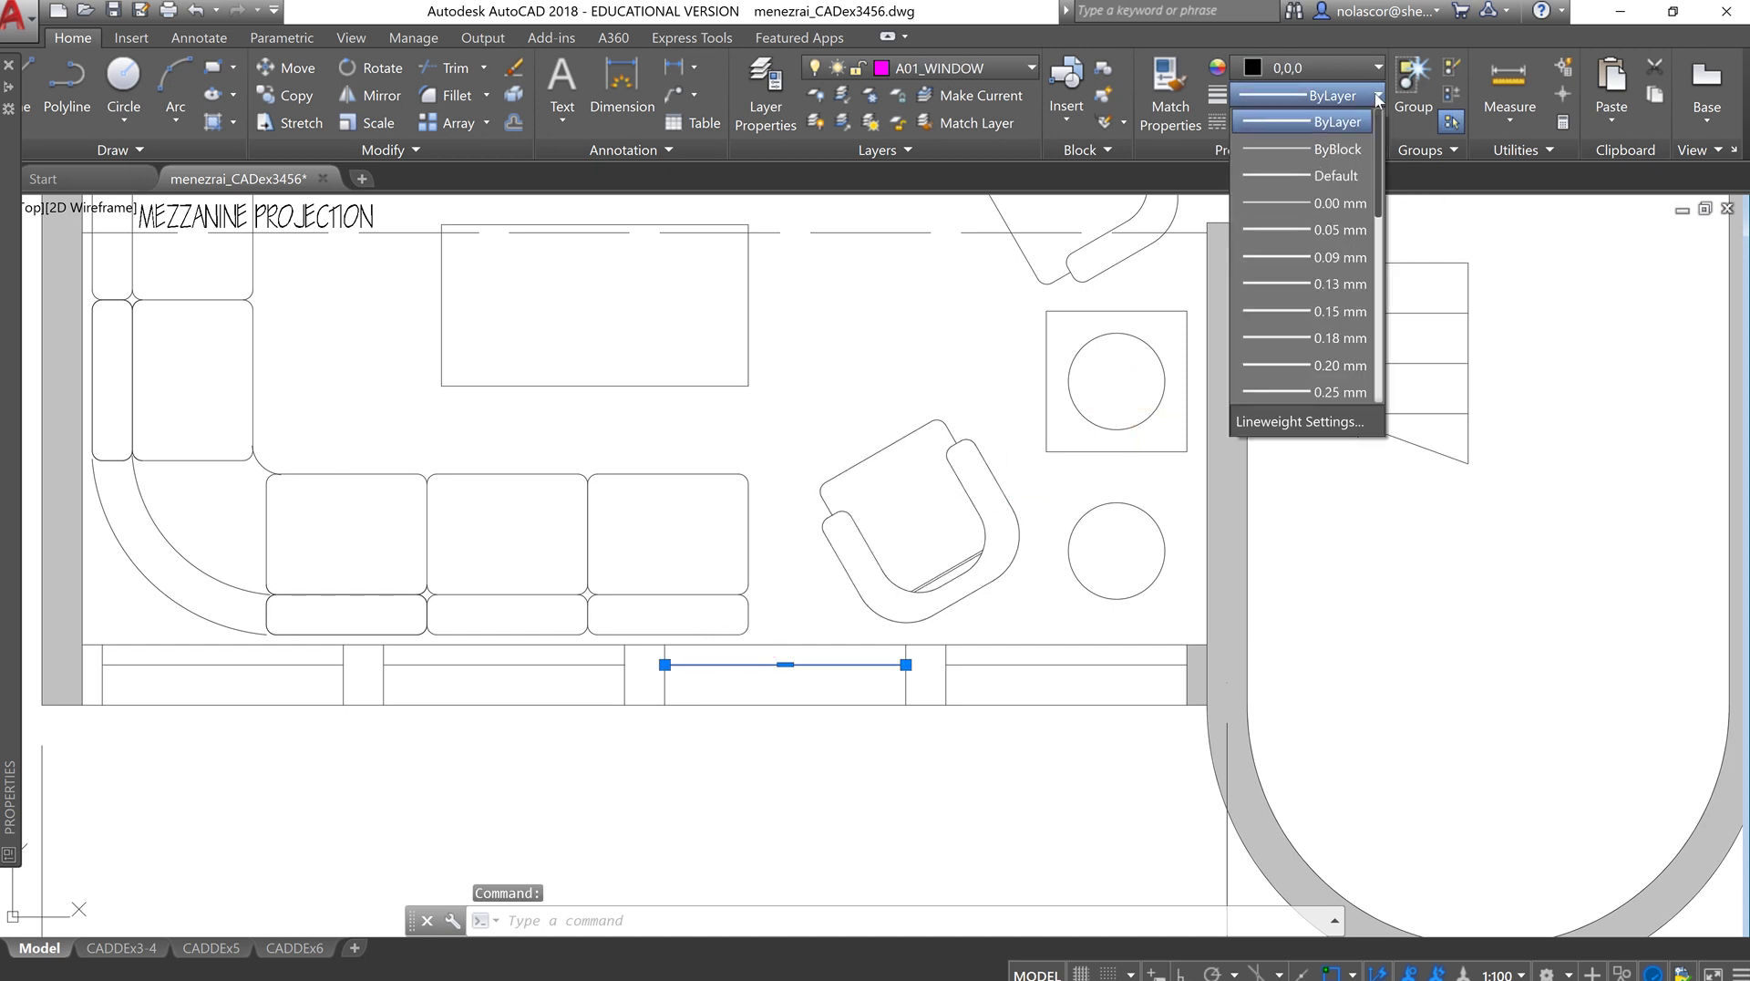
pyautogui.click(1349, 285)
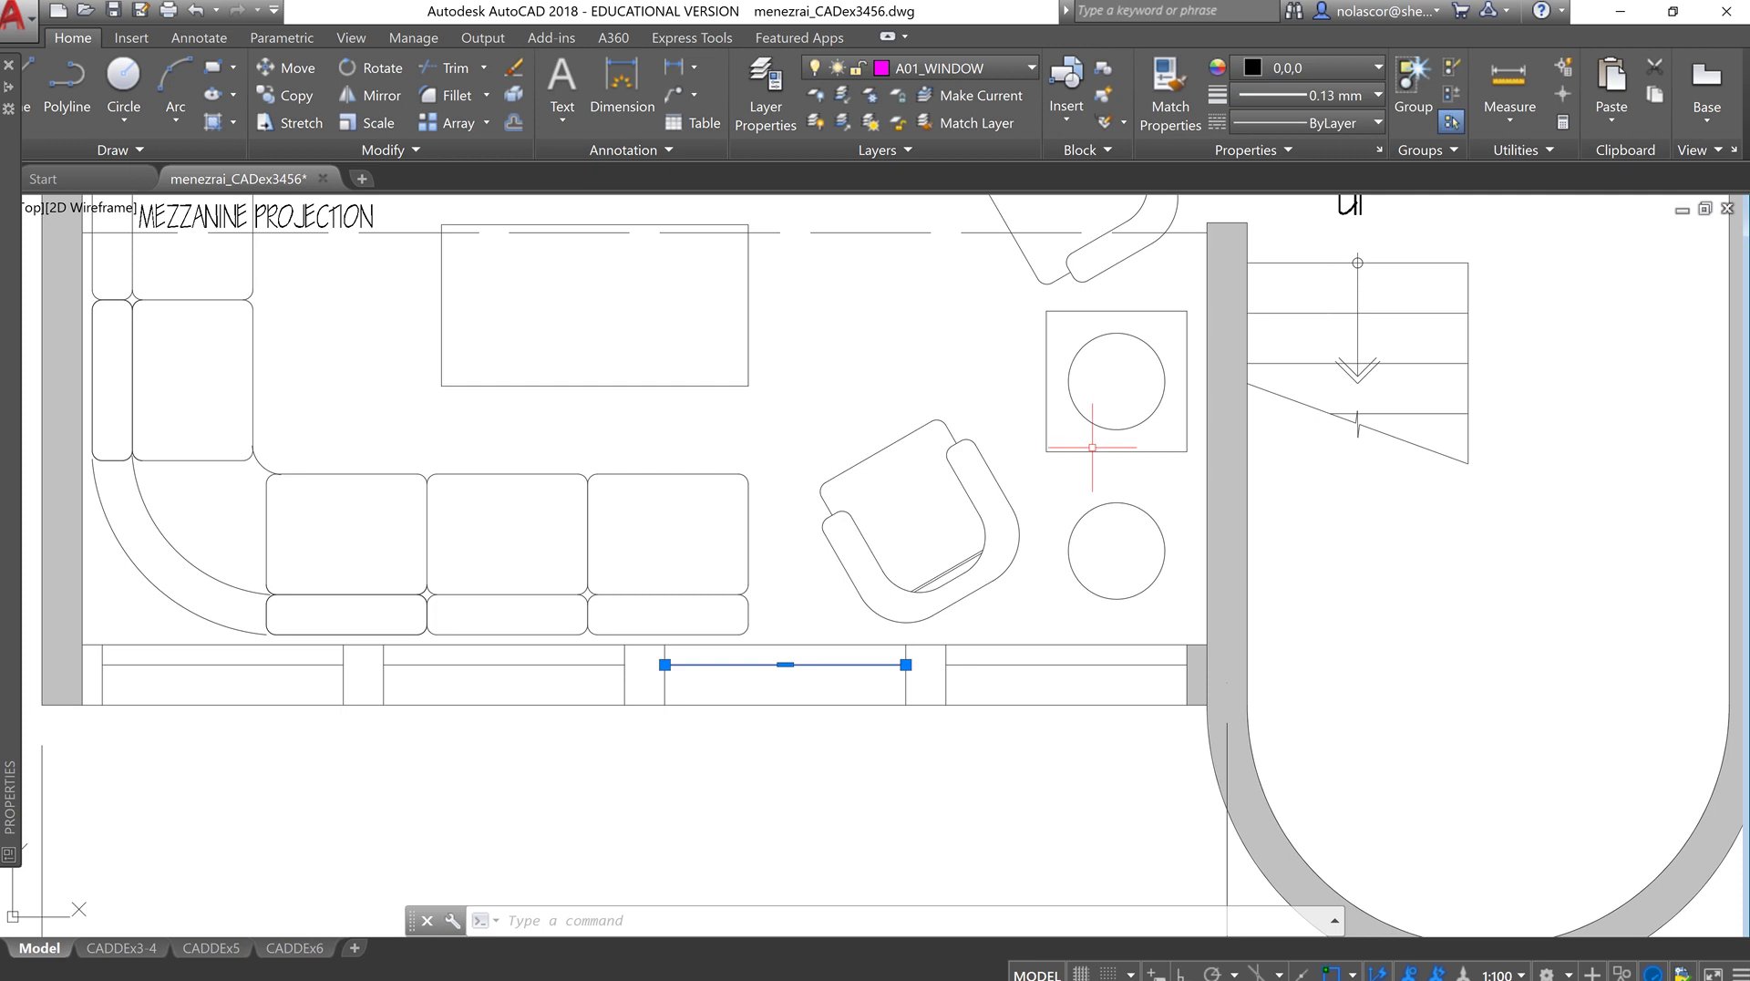
pyautogui.press('Escape')
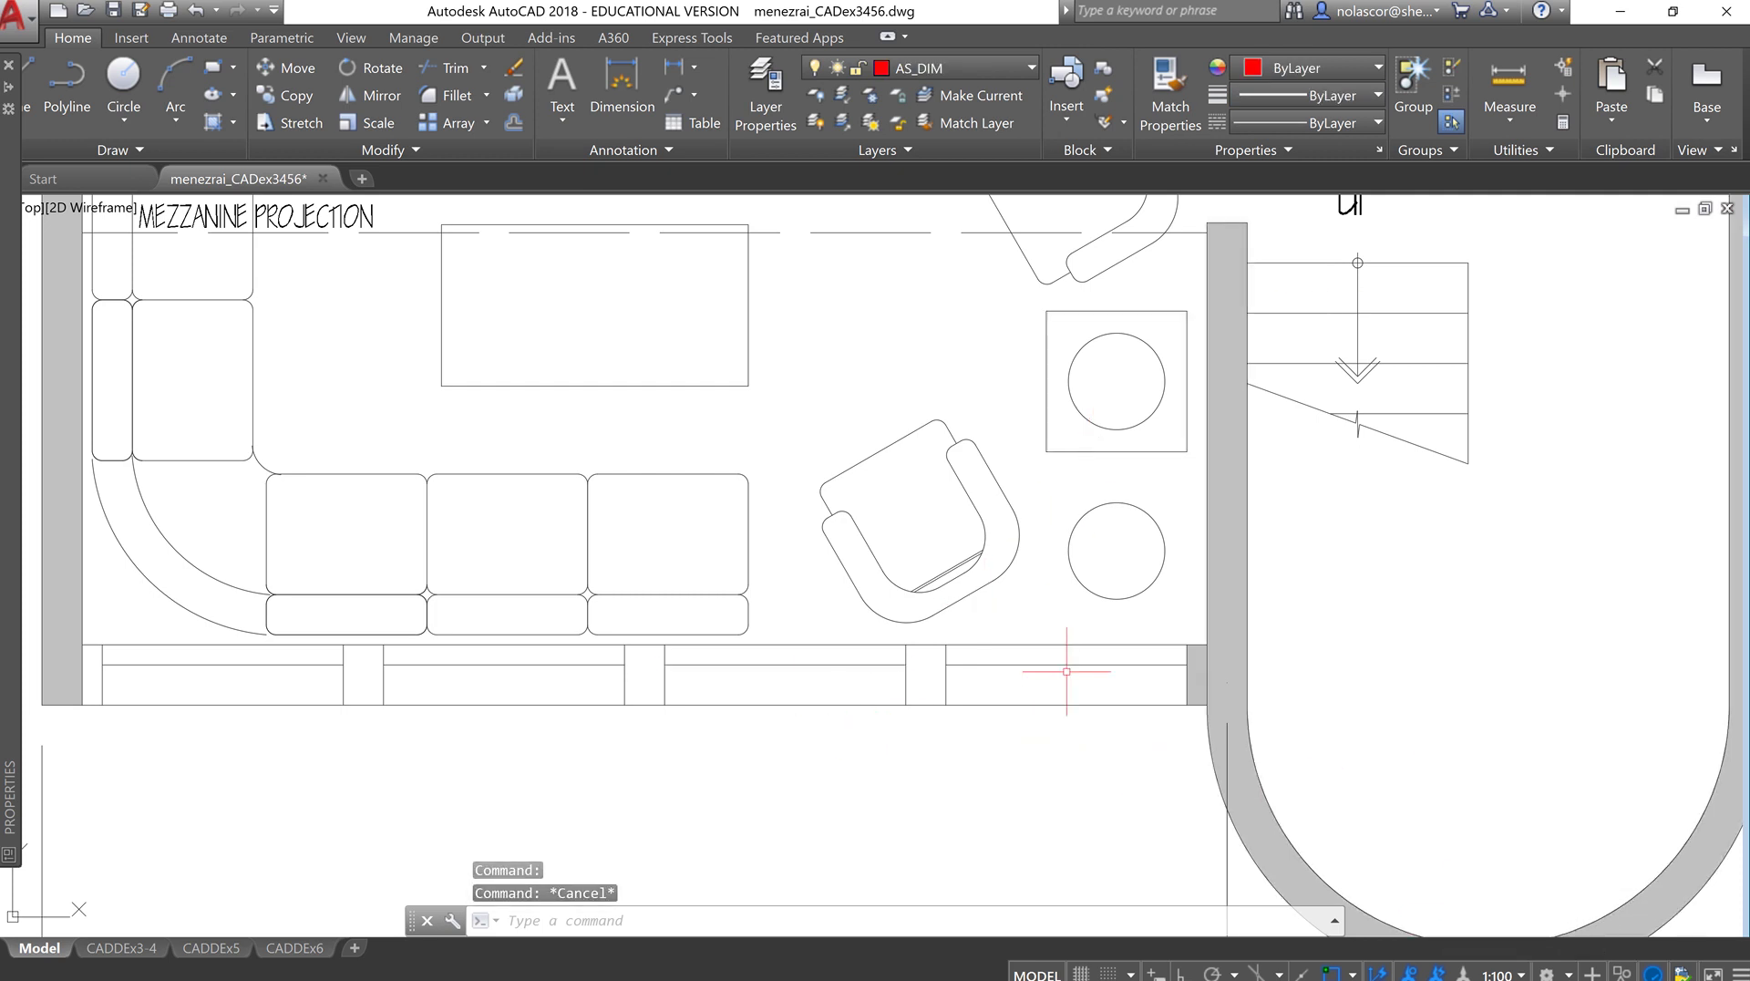
pyautogui.scroll(-6, 1029, 661)
pyautogui.scroll(-6, 1029, 661)
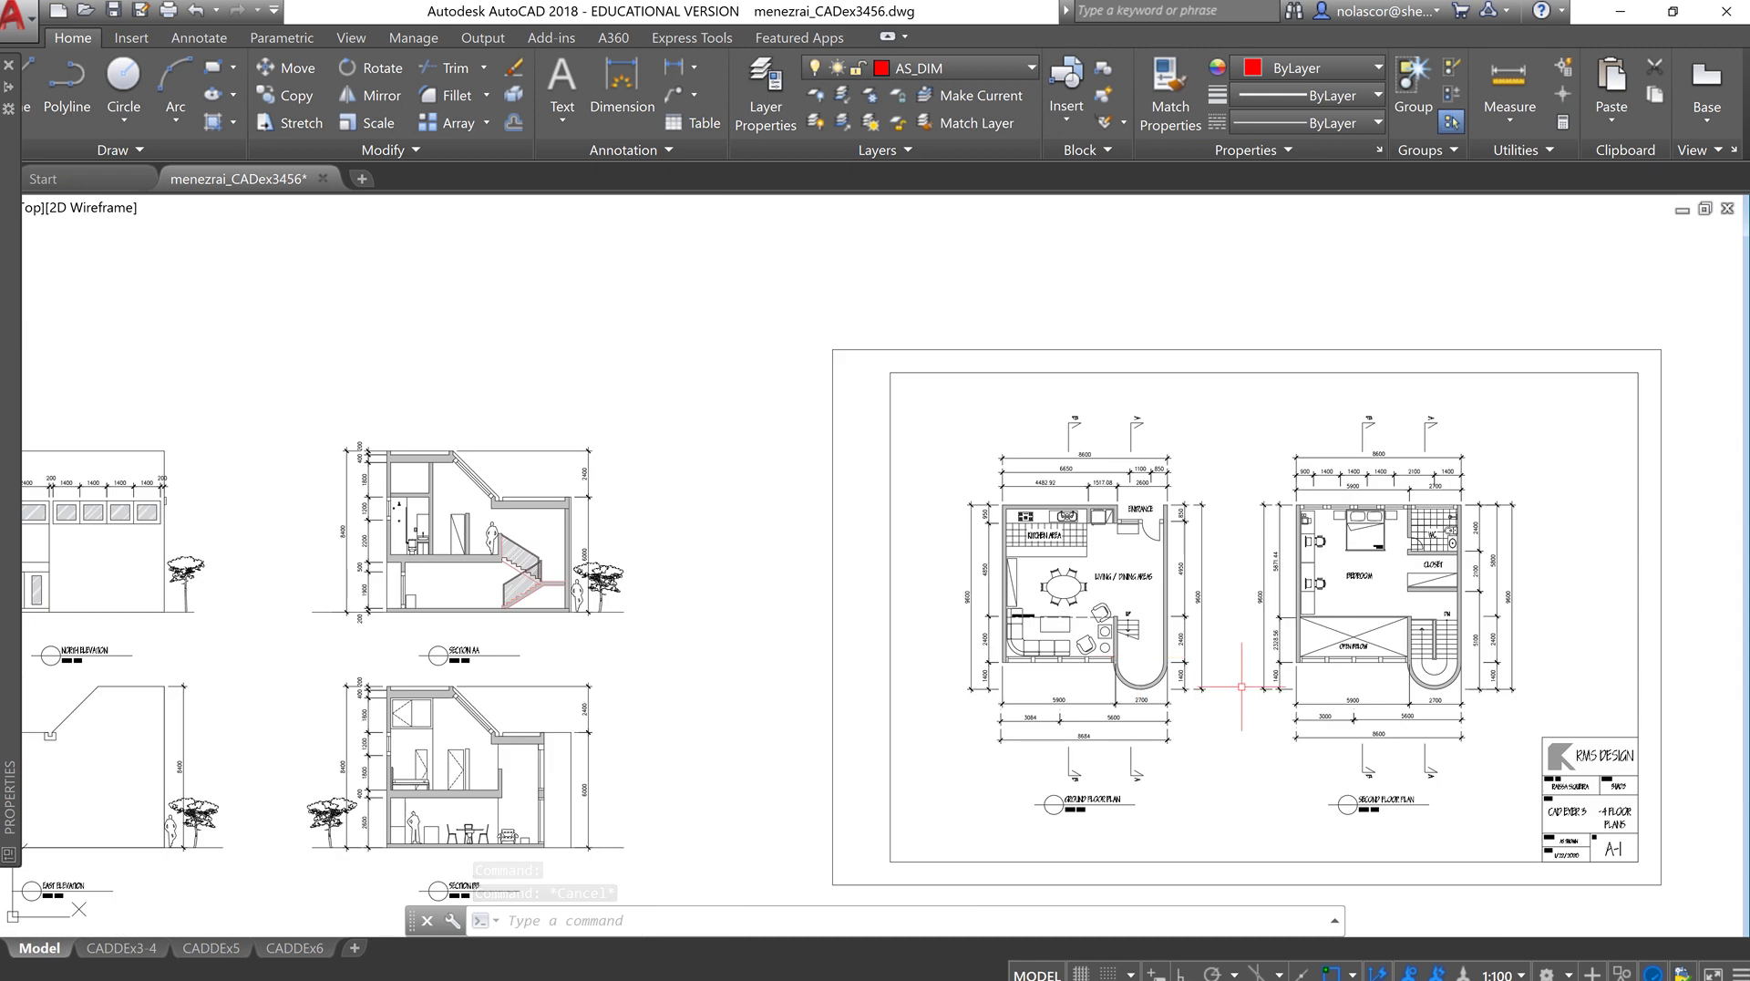
pyautogui.moveTo(1254, 585)
pyautogui.mouseDown(button='middle')
pyautogui.moveTo(1023, 618)
pyautogui.moveTo(981, 586)
pyautogui.mouseUp(button='middle')
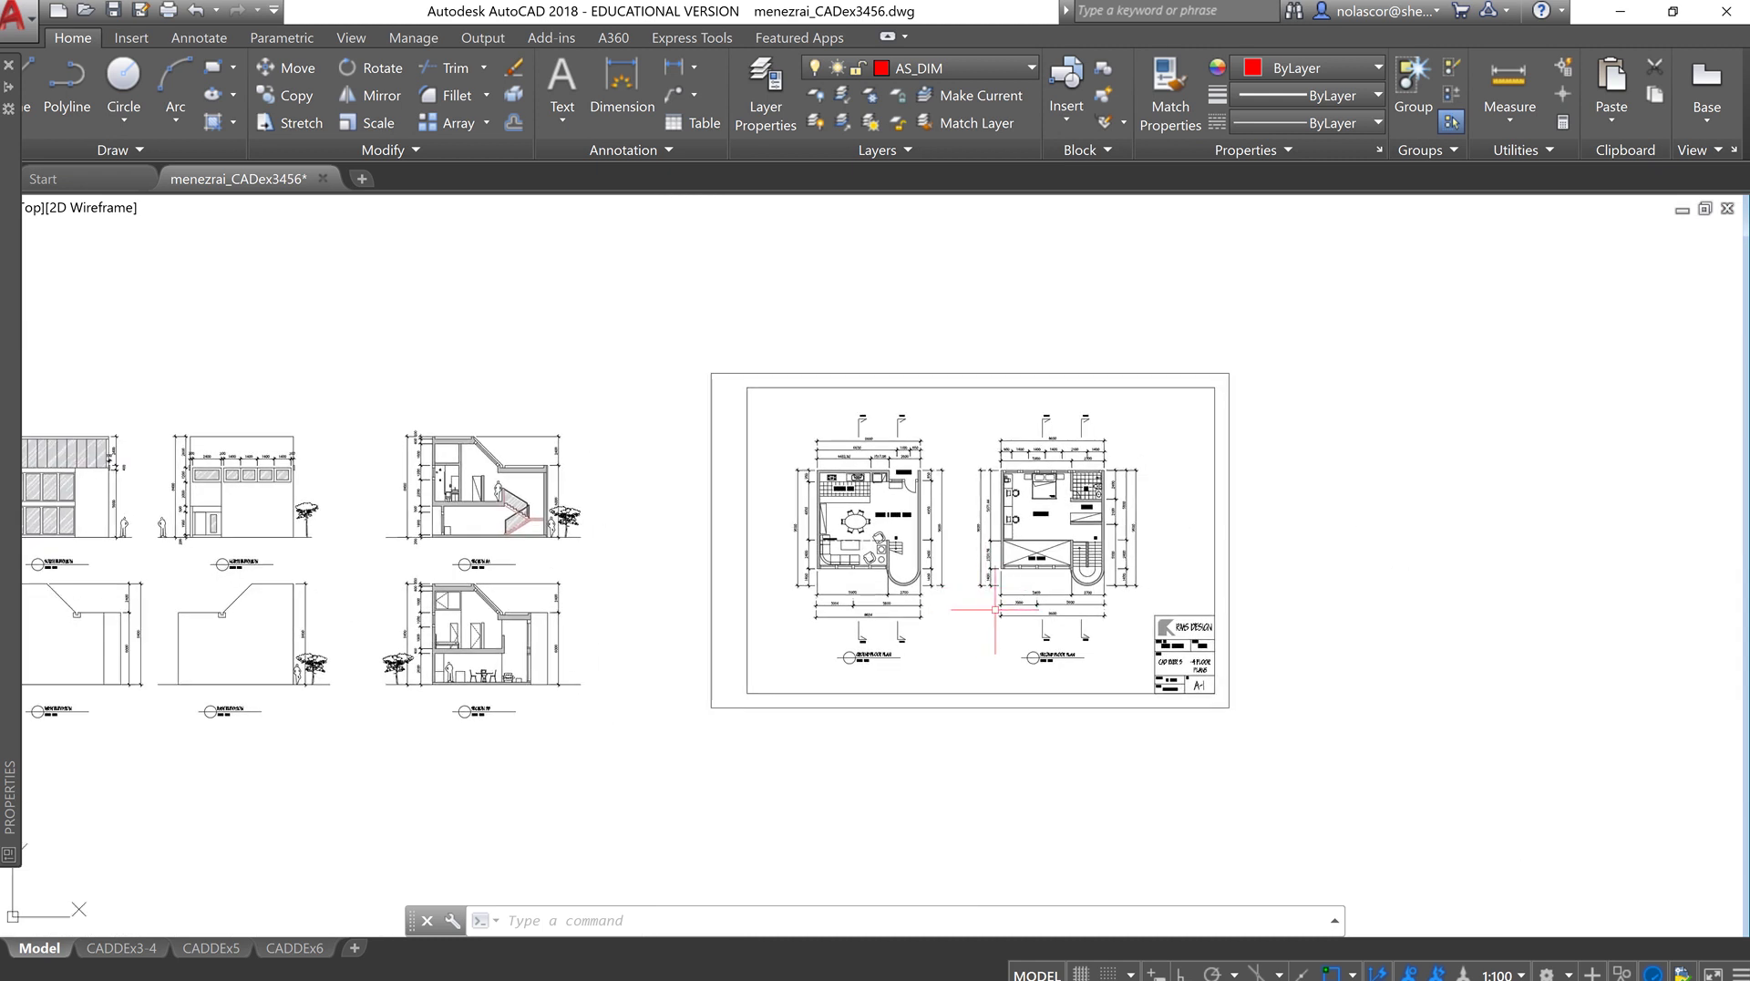
pyautogui.scroll(6, 1044, 602)
# - Copy the full A-1 sheet with its title block to the clipboard and return to Word
pyautogui.scroll(-6, 1039, 603)
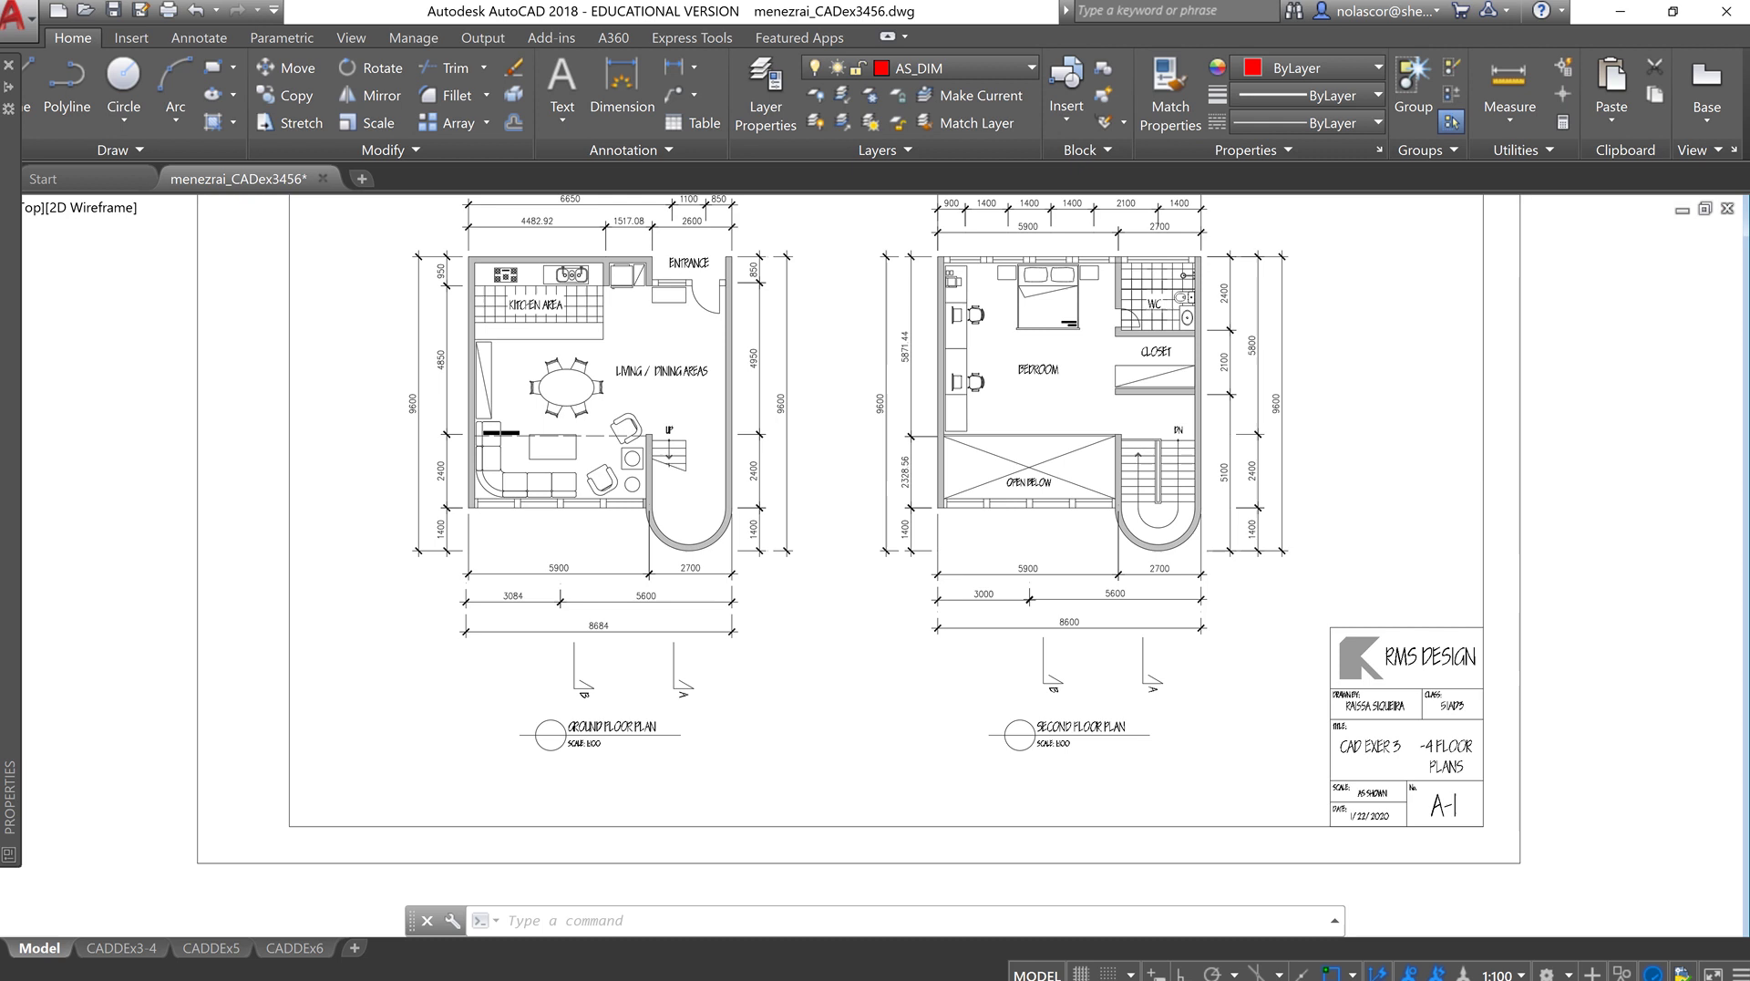
pyautogui.click(692, 333)
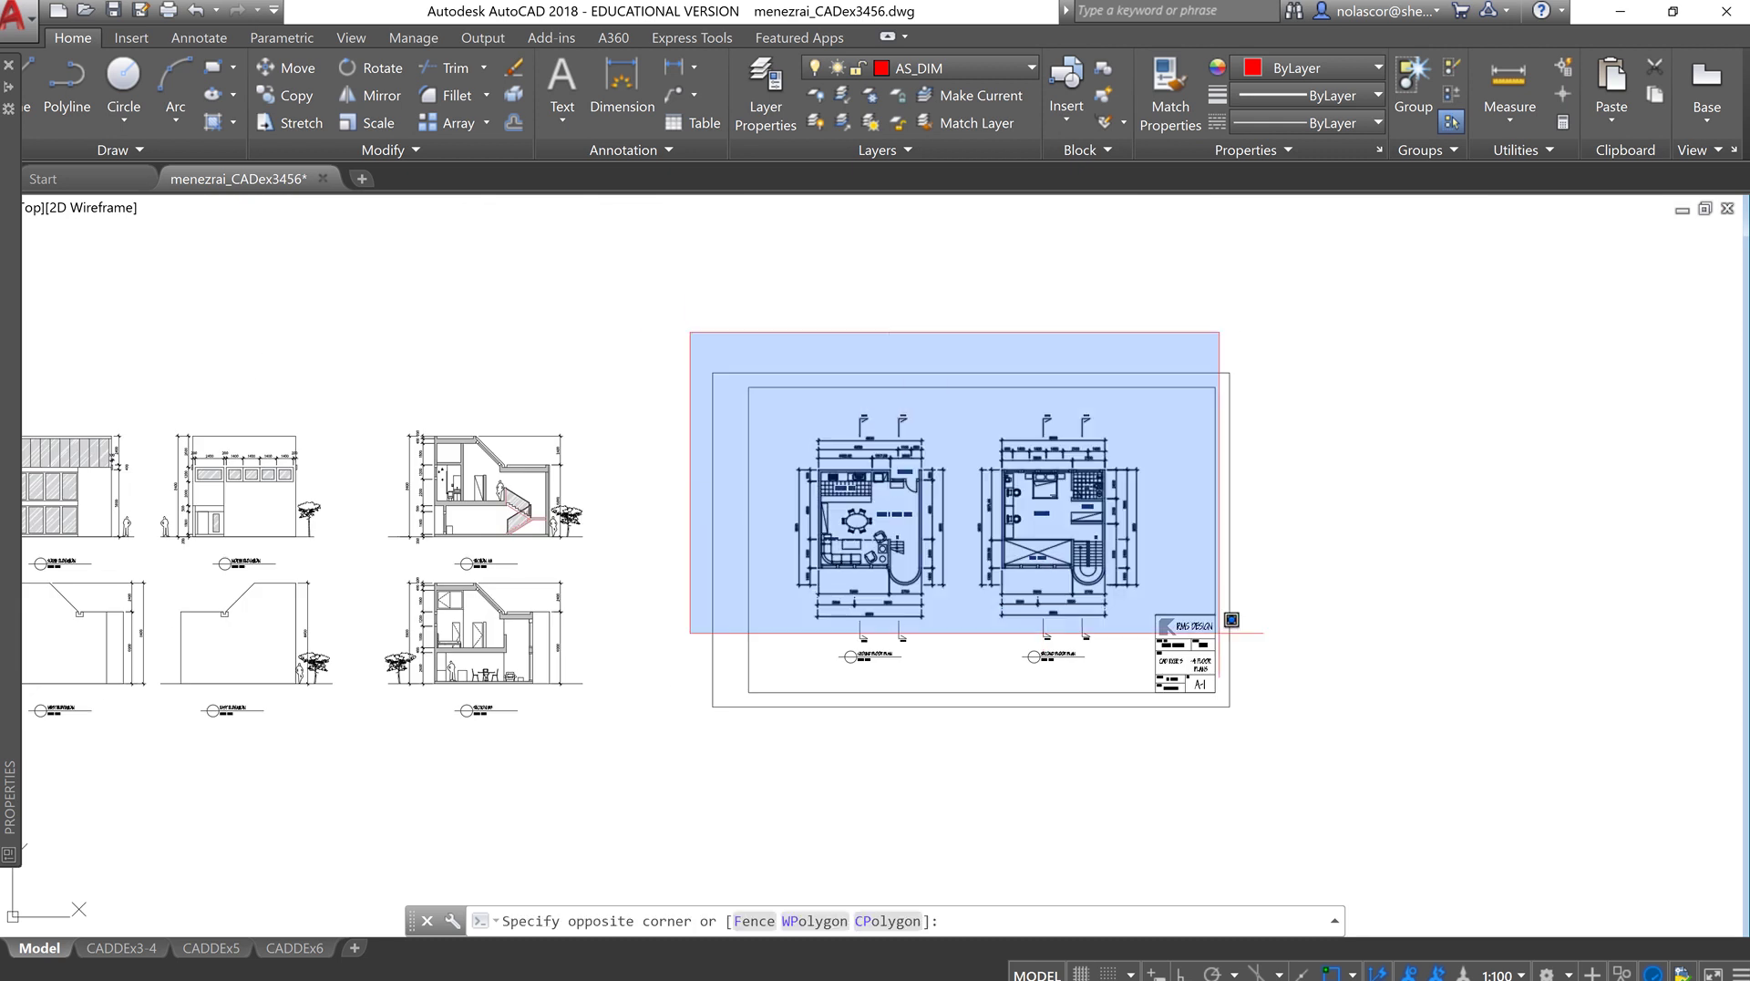
pyautogui.click(1321, 756)
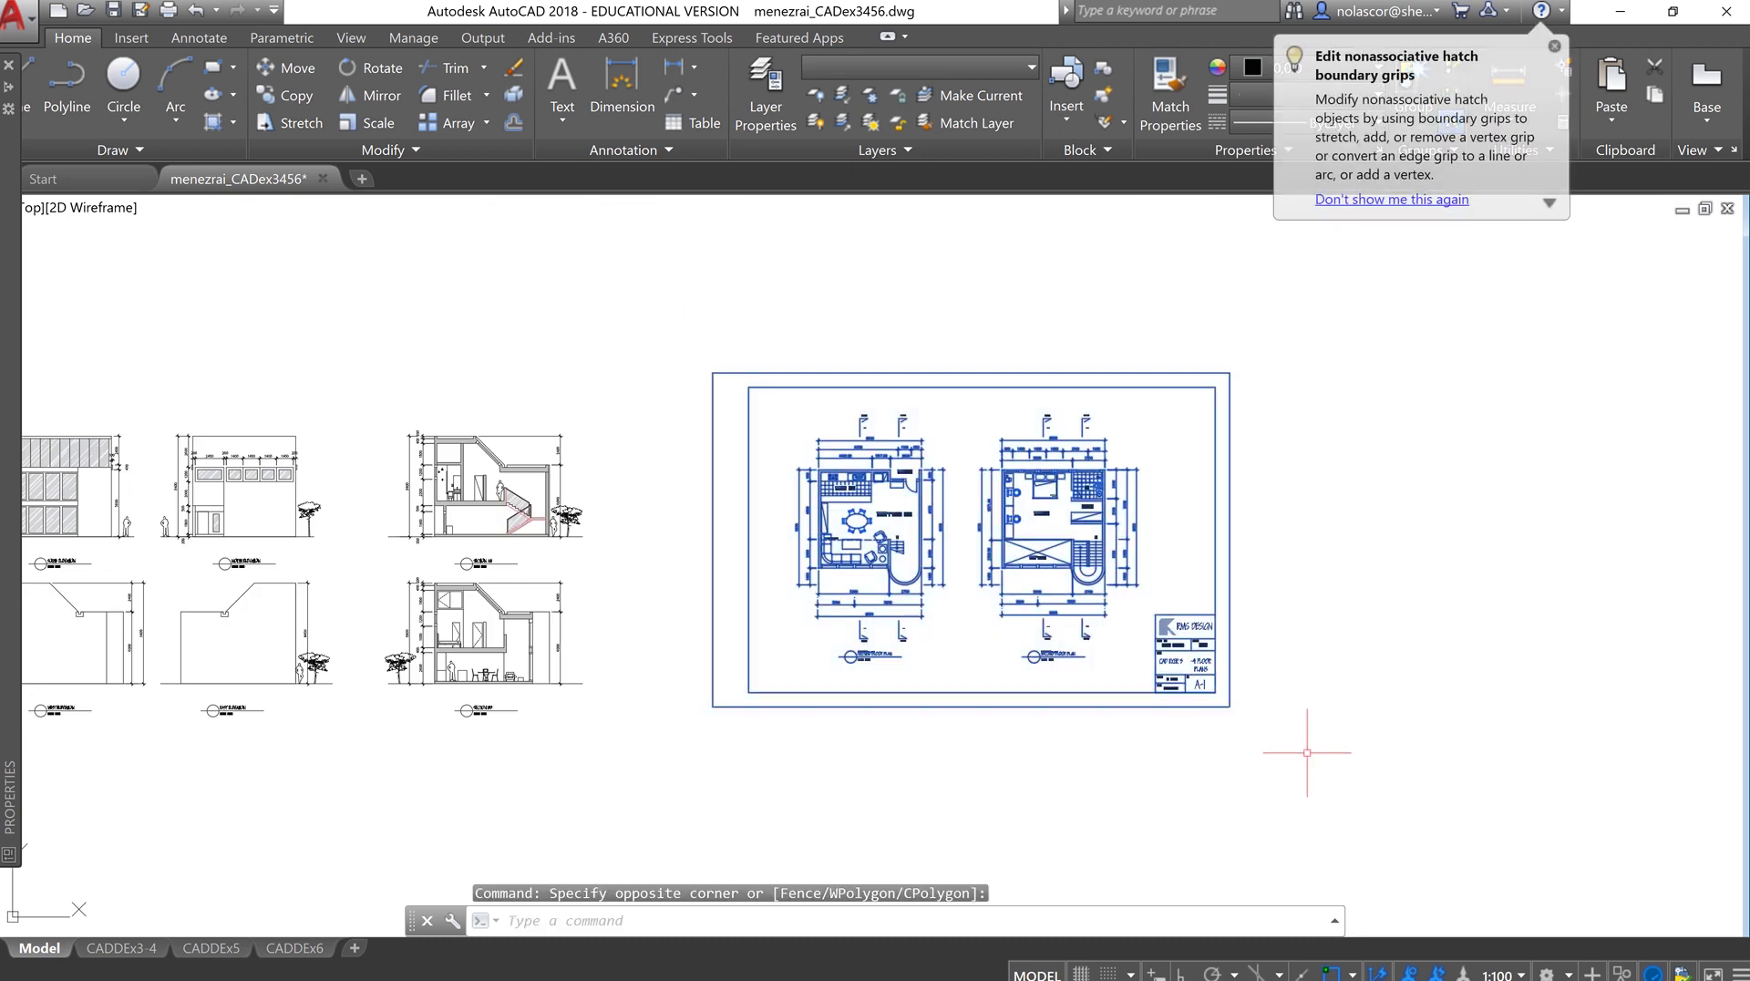
pyautogui.hotkey('ctrl', 'c')
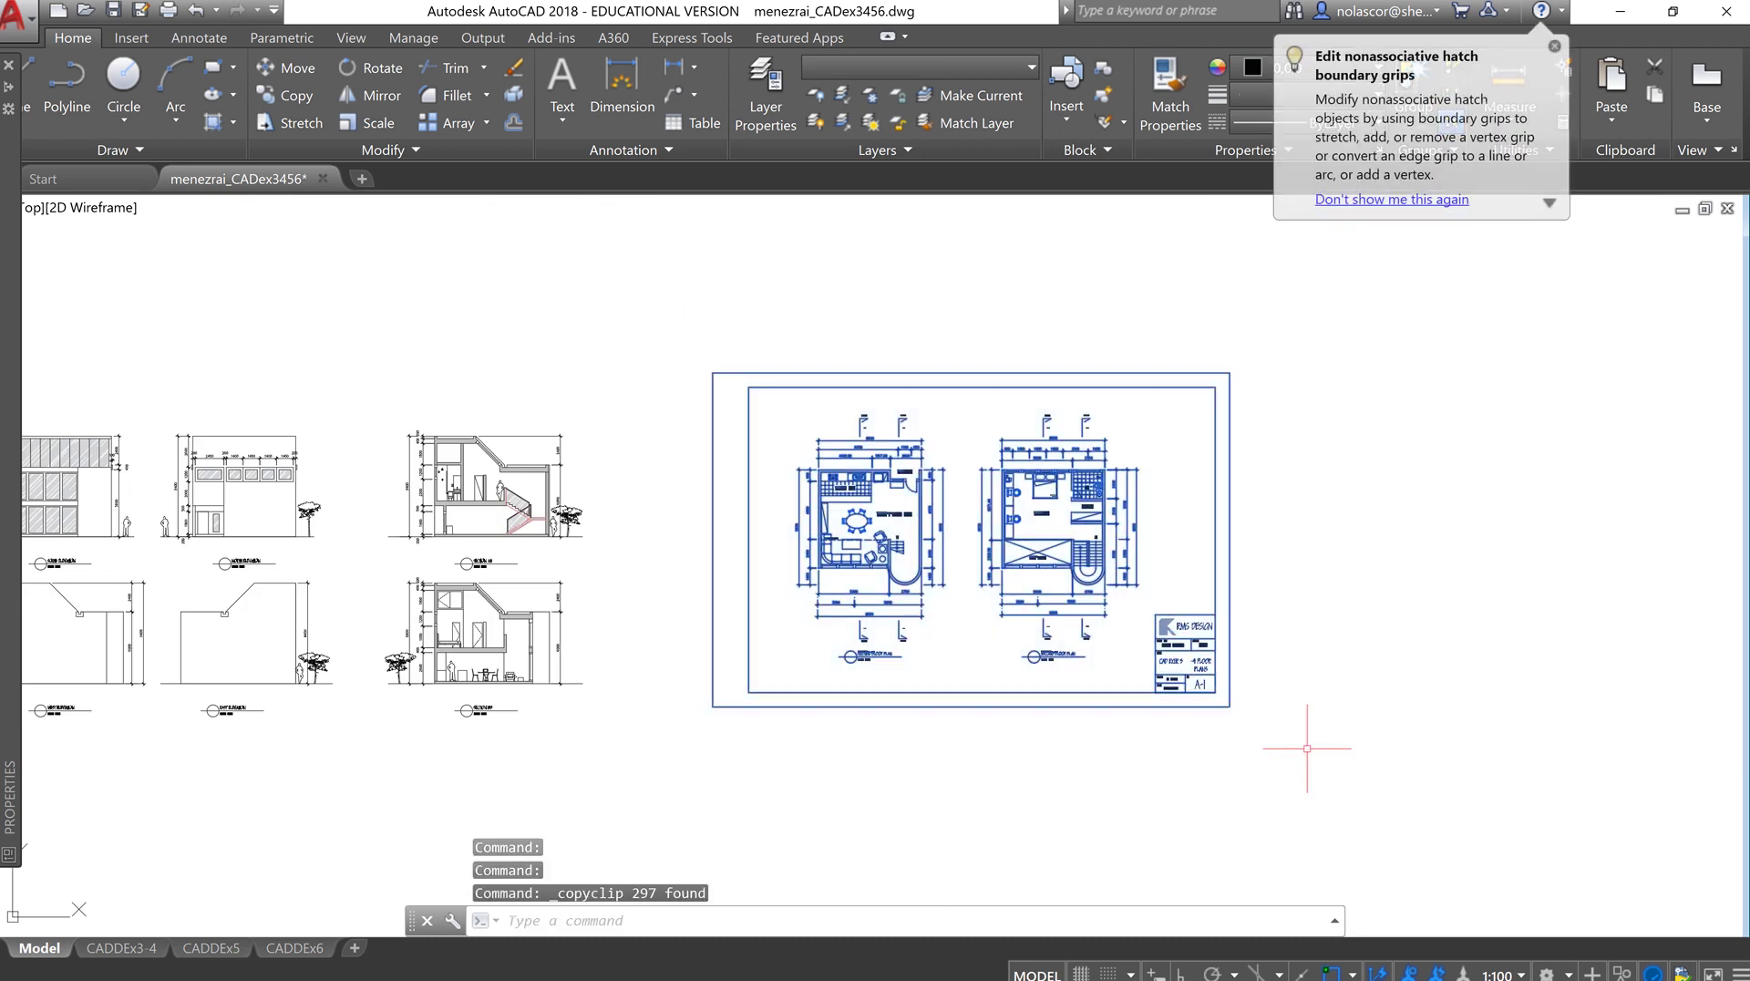
pyautogui.hotkey('alt', 'Tab')
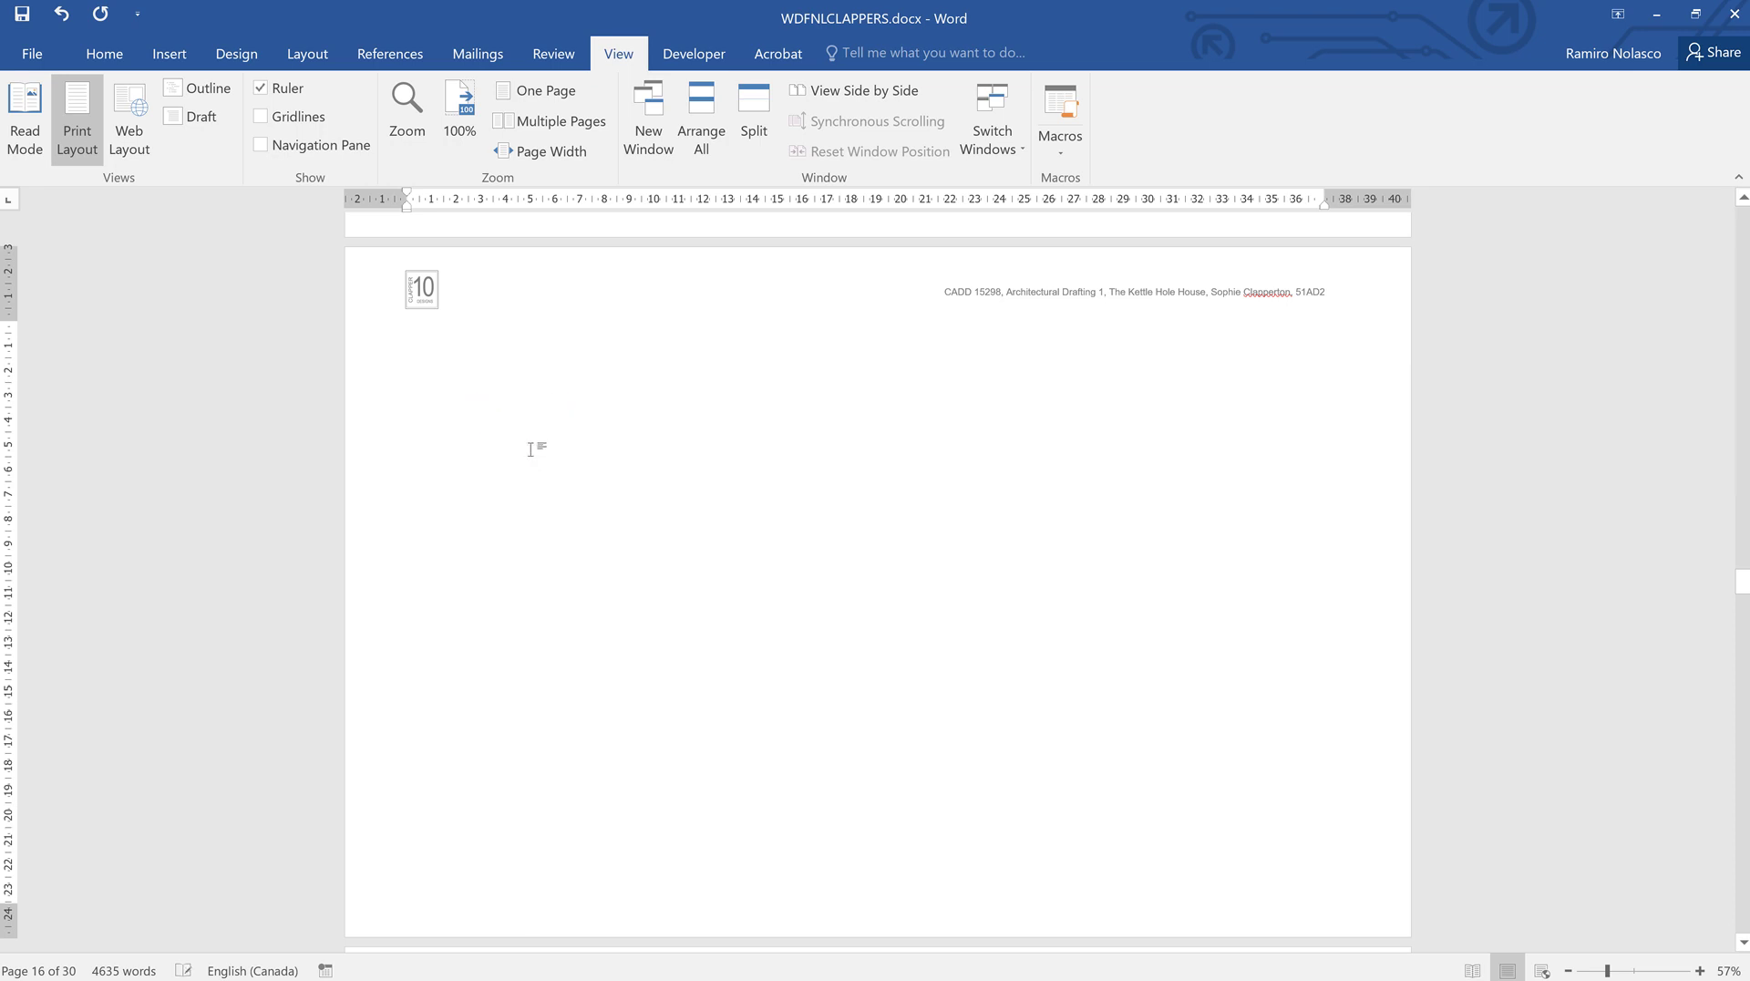
# - Select the embedded floor-plan drawing and stretch it wider across the page and much taller
pyautogui.click(545, 419)
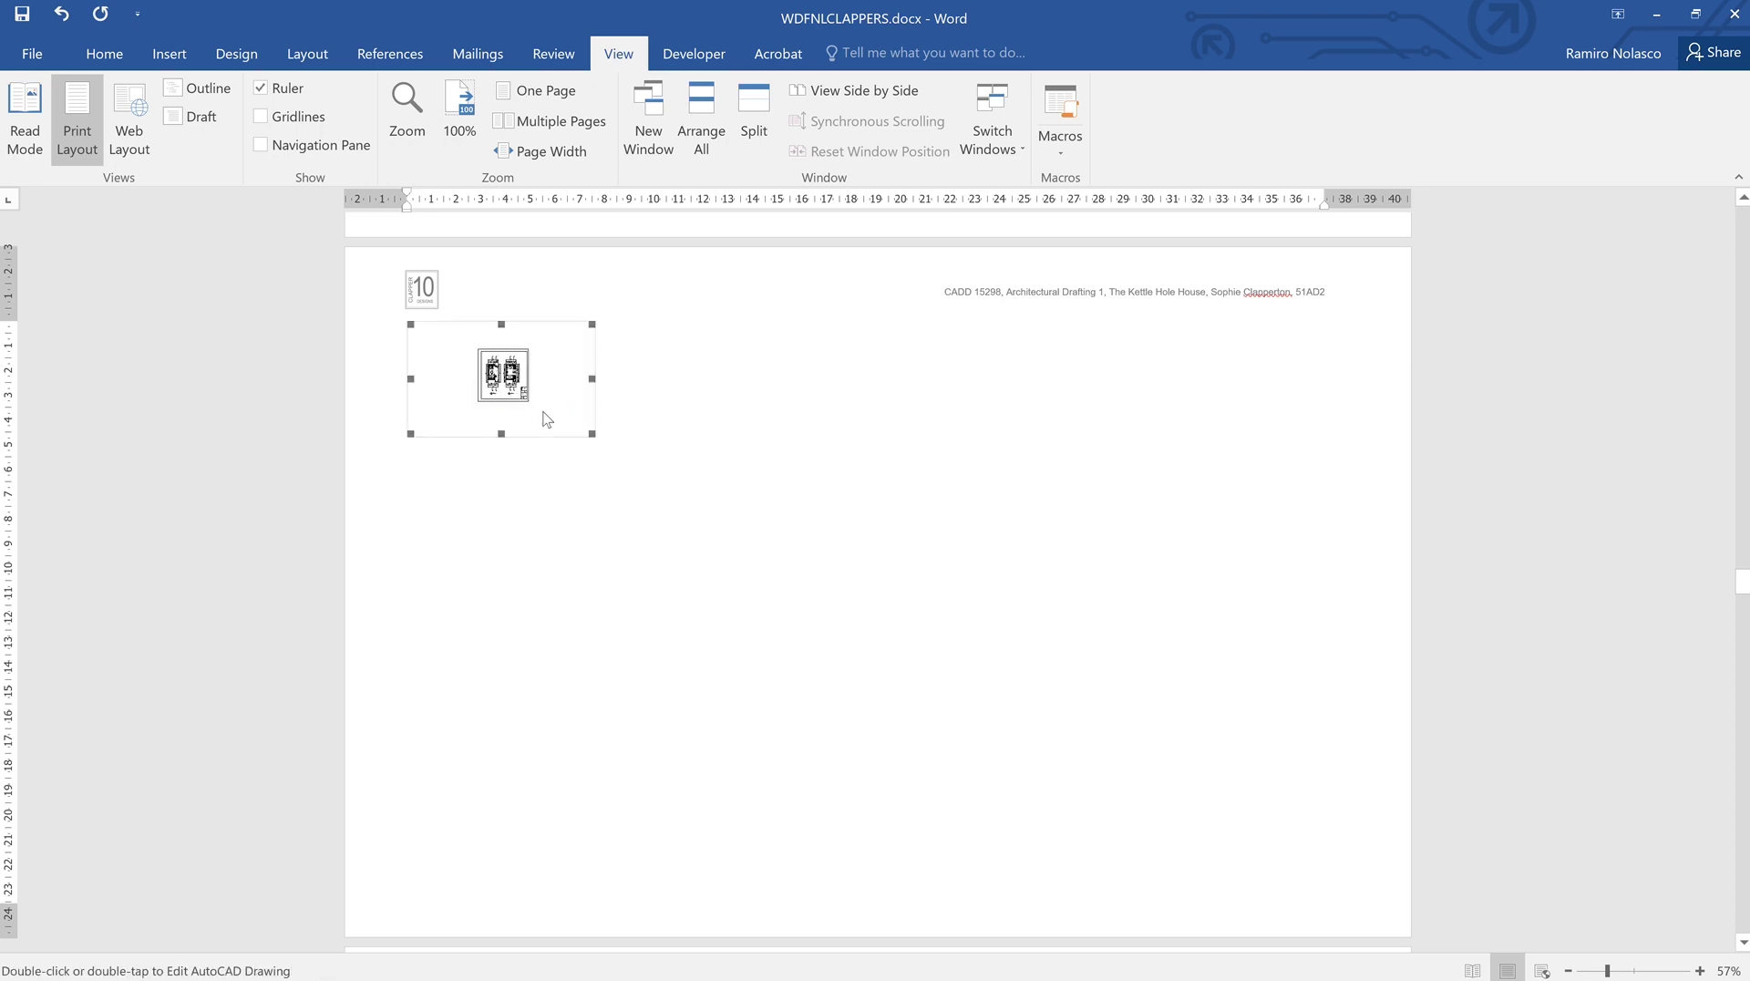
pyautogui.moveTo(593, 377); pyautogui.dragTo(1340, 418)
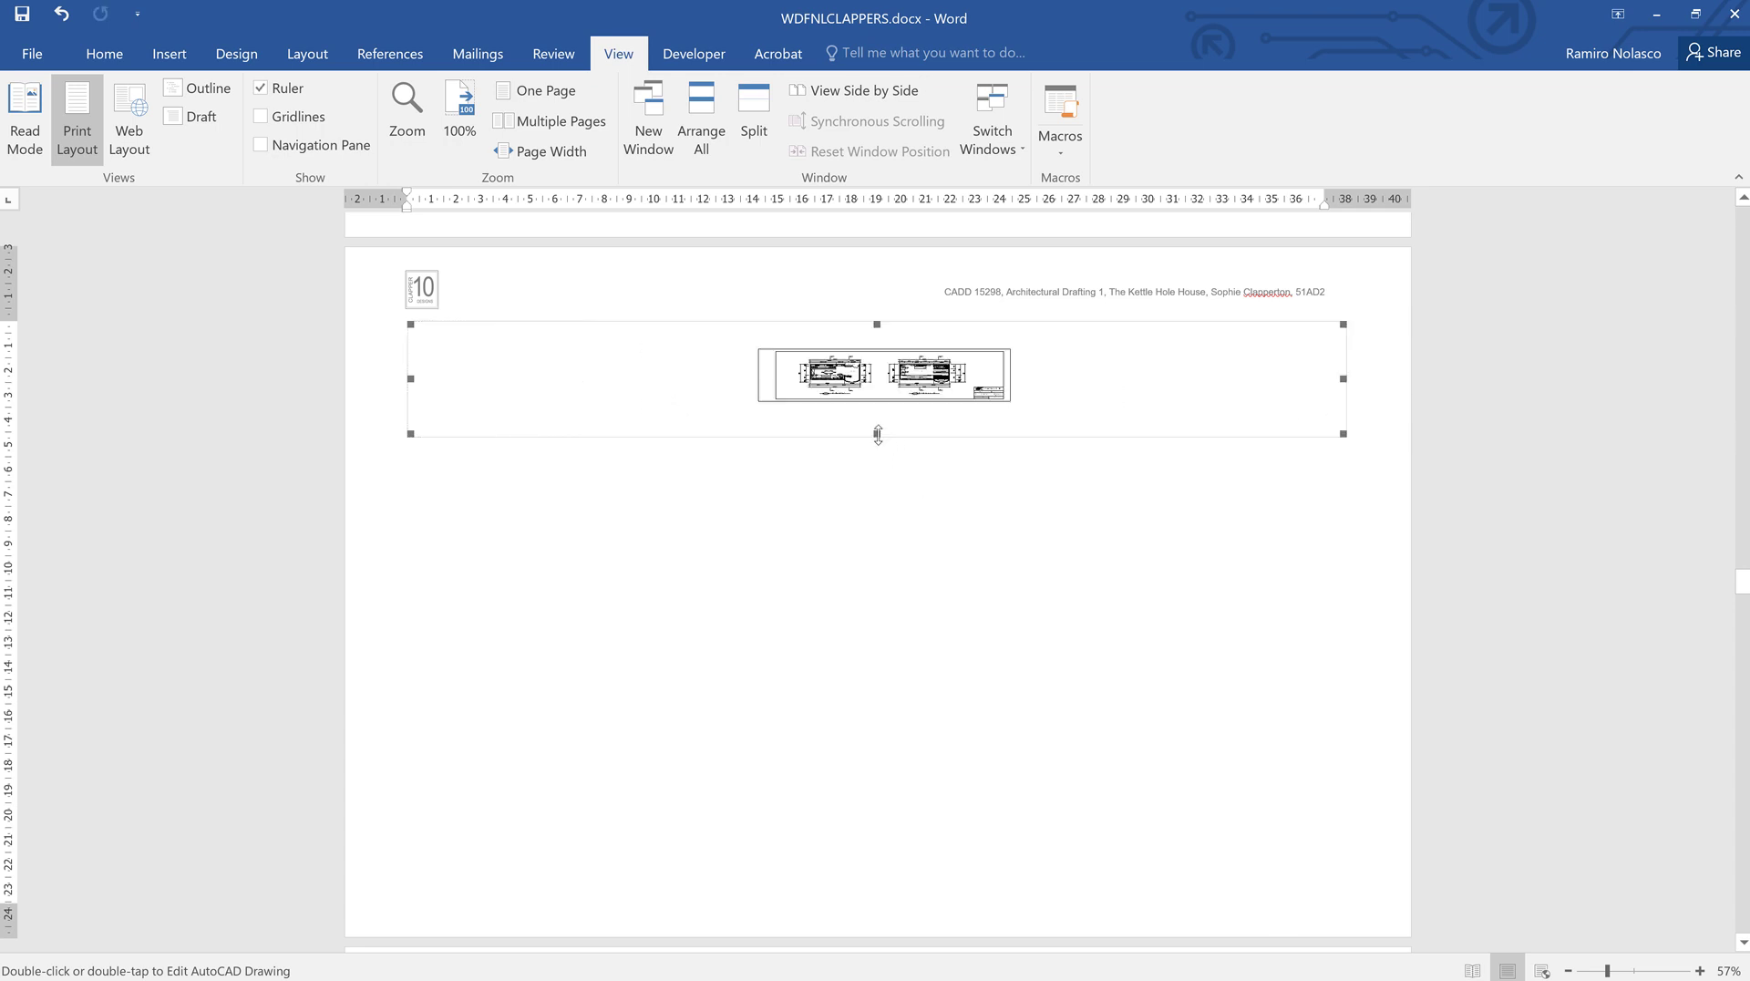
pyautogui.moveTo(876, 479)
pyautogui.mouseDown()
pyautogui.moveTo(848, 772)
pyautogui.moveTo(858, 894)
pyautogui.mouseUp()
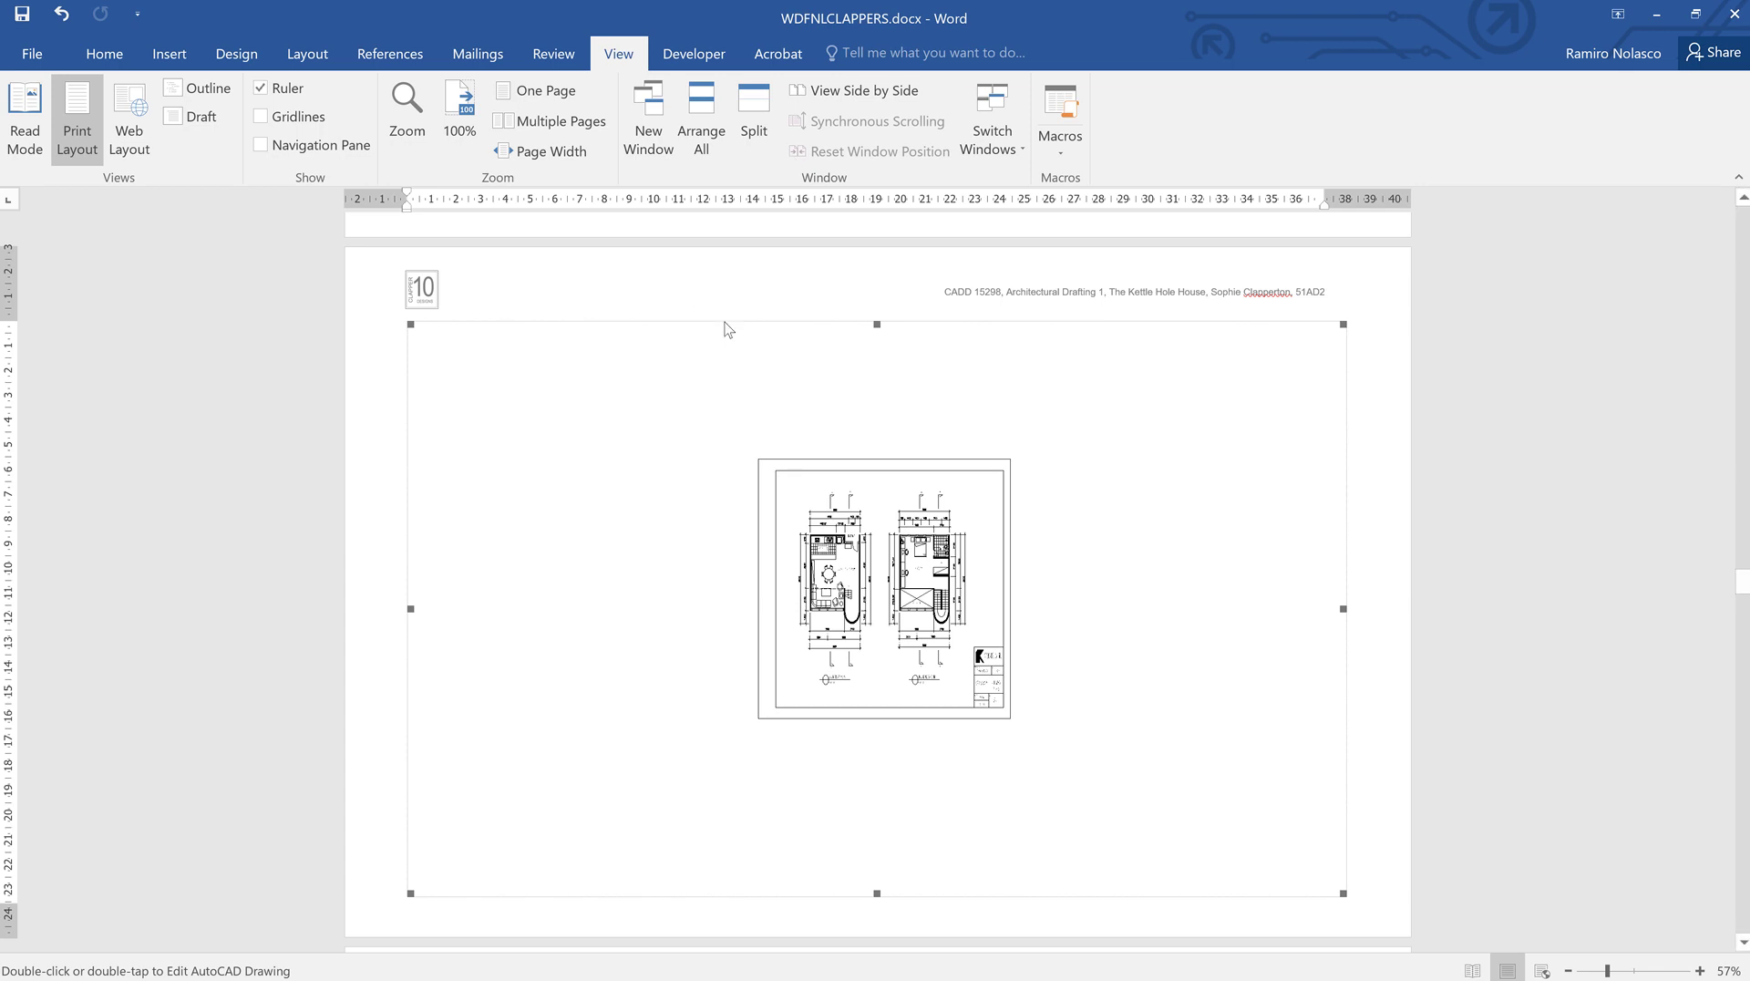
# - Crop the drawing's top, left, bottom and right edges in to the sheet border
pyautogui.click(108, 55)
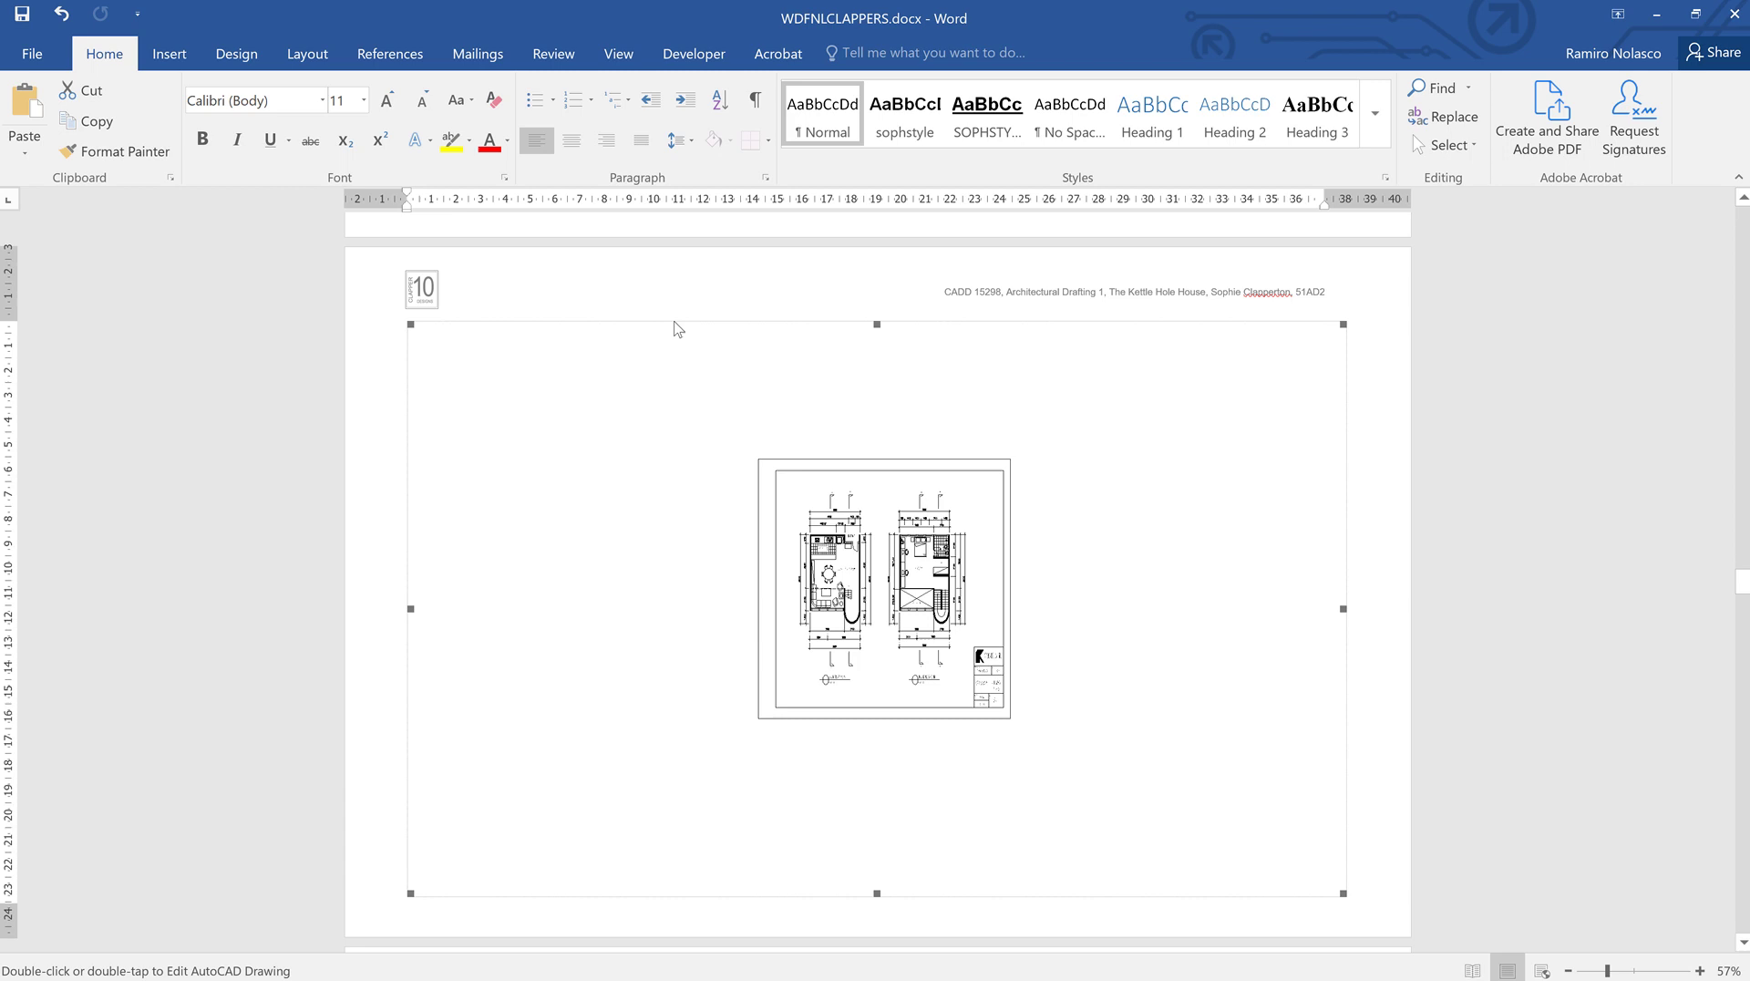
pyautogui.rightClick(677, 329)
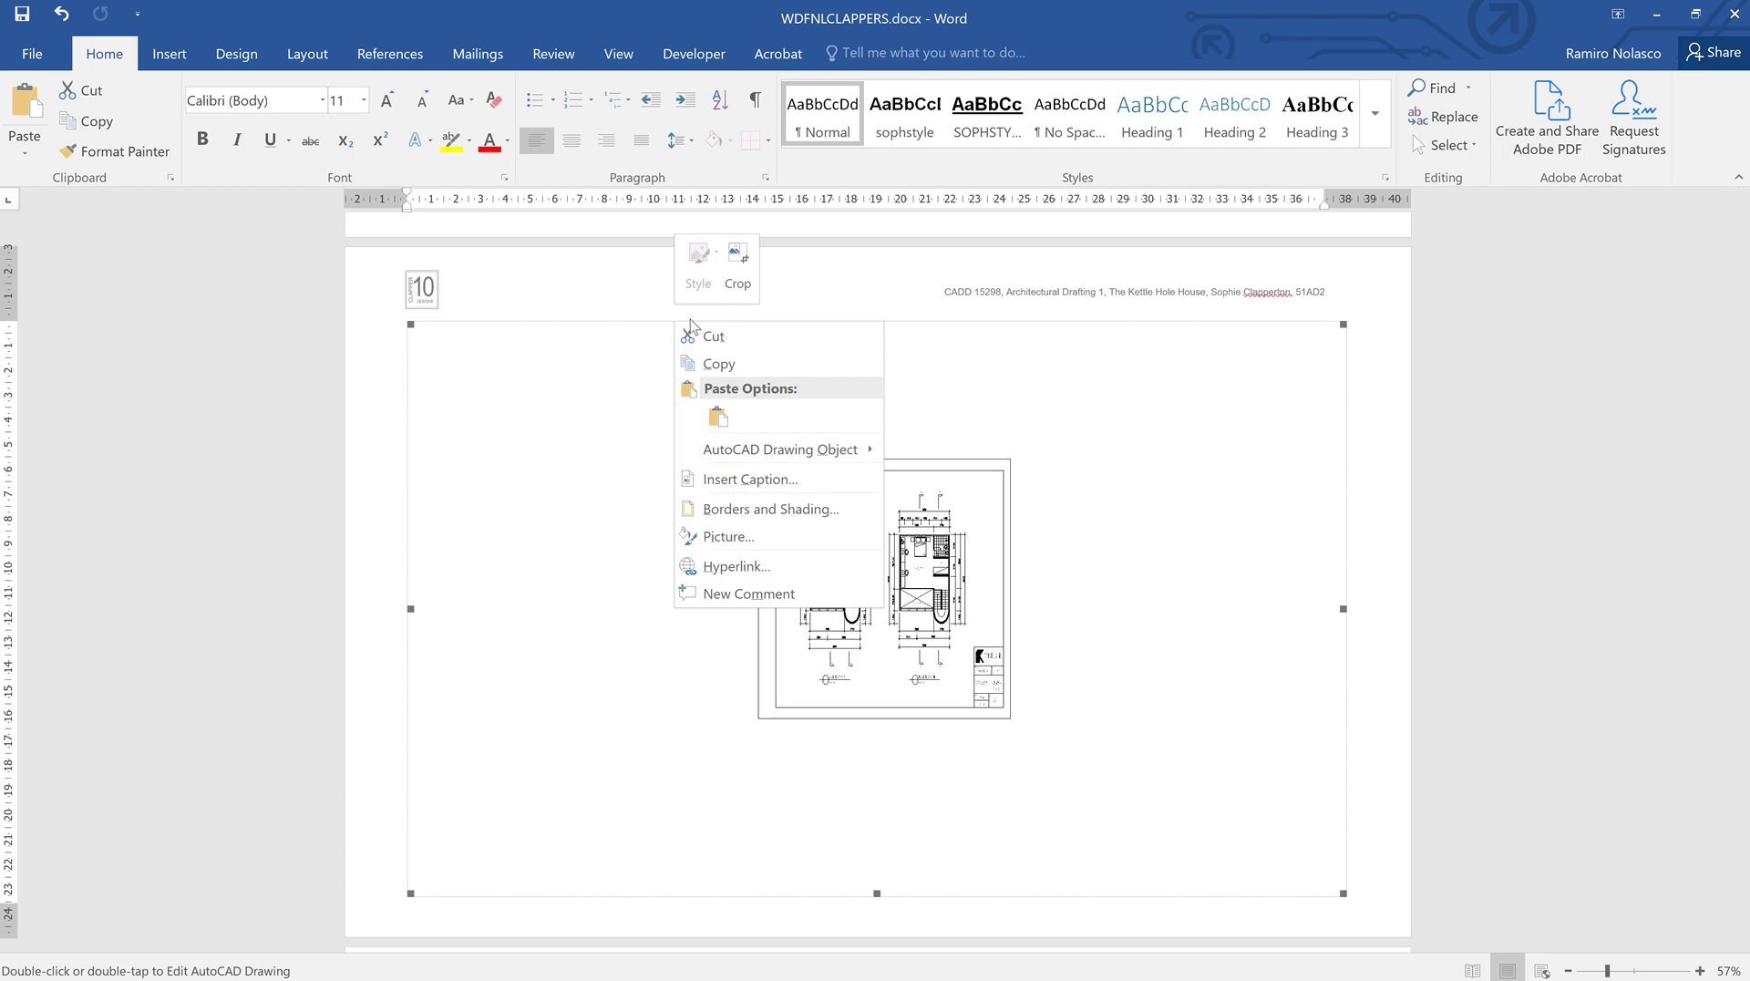
pyautogui.click(737, 273)
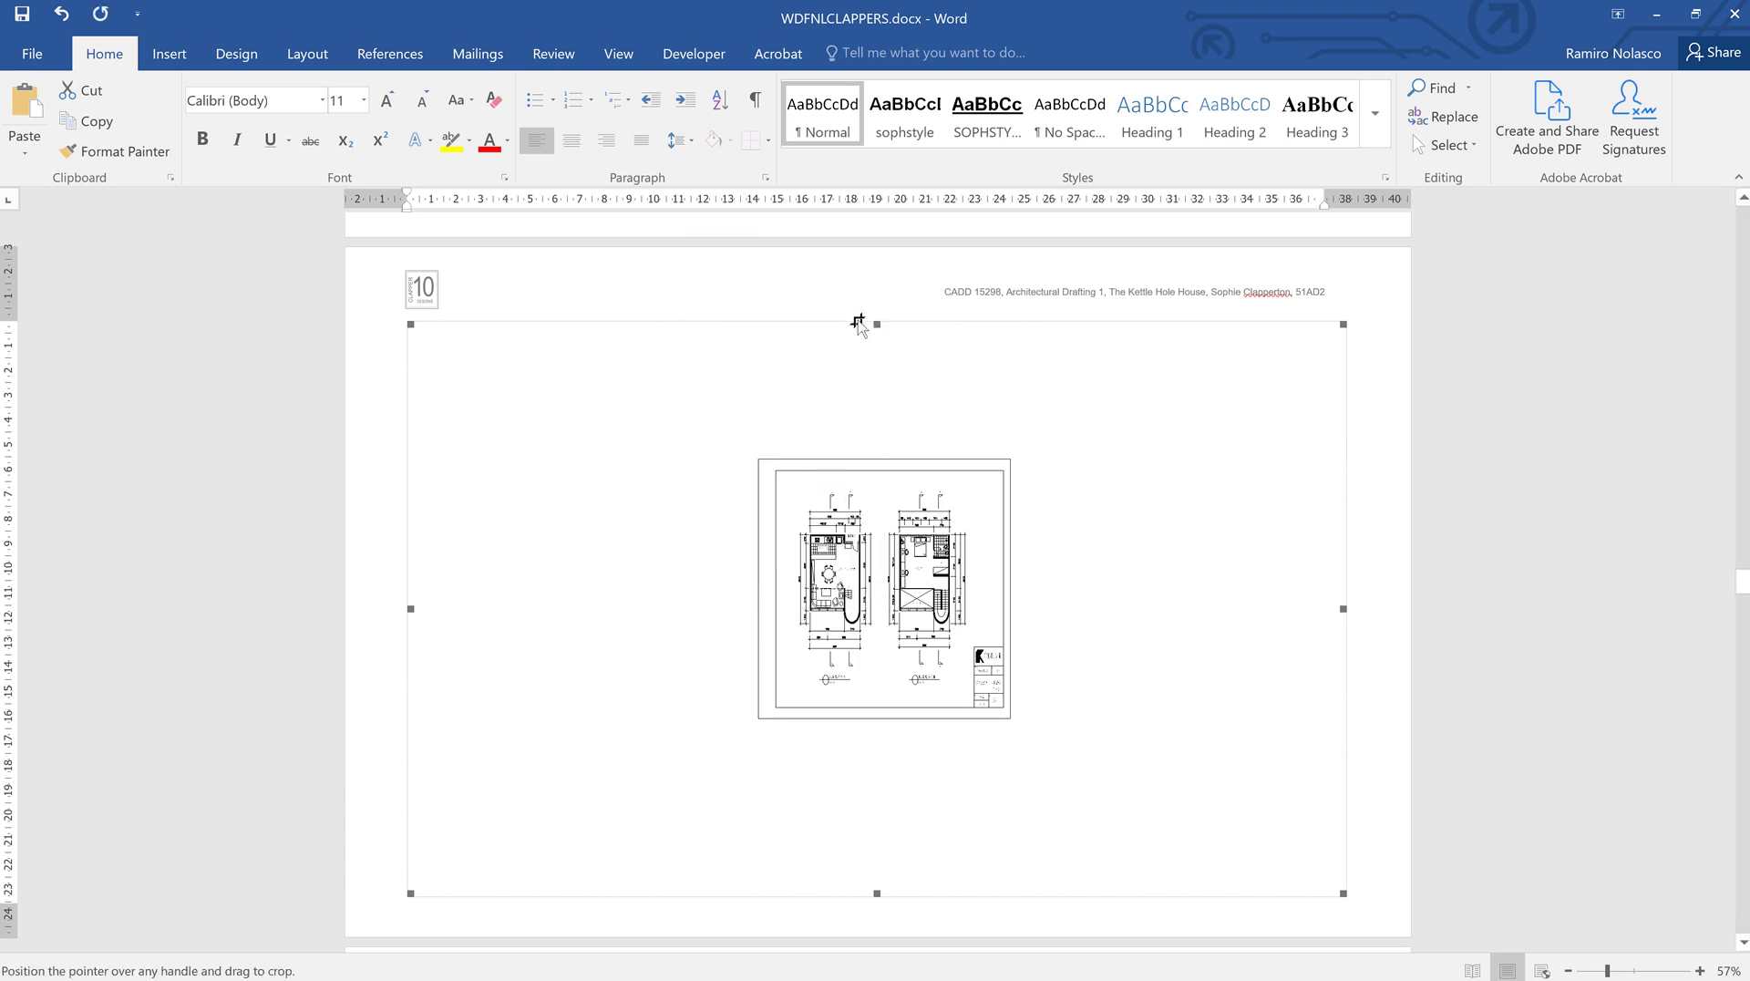
pyautogui.moveTo(872, 351); pyautogui.dragTo(886, 454)
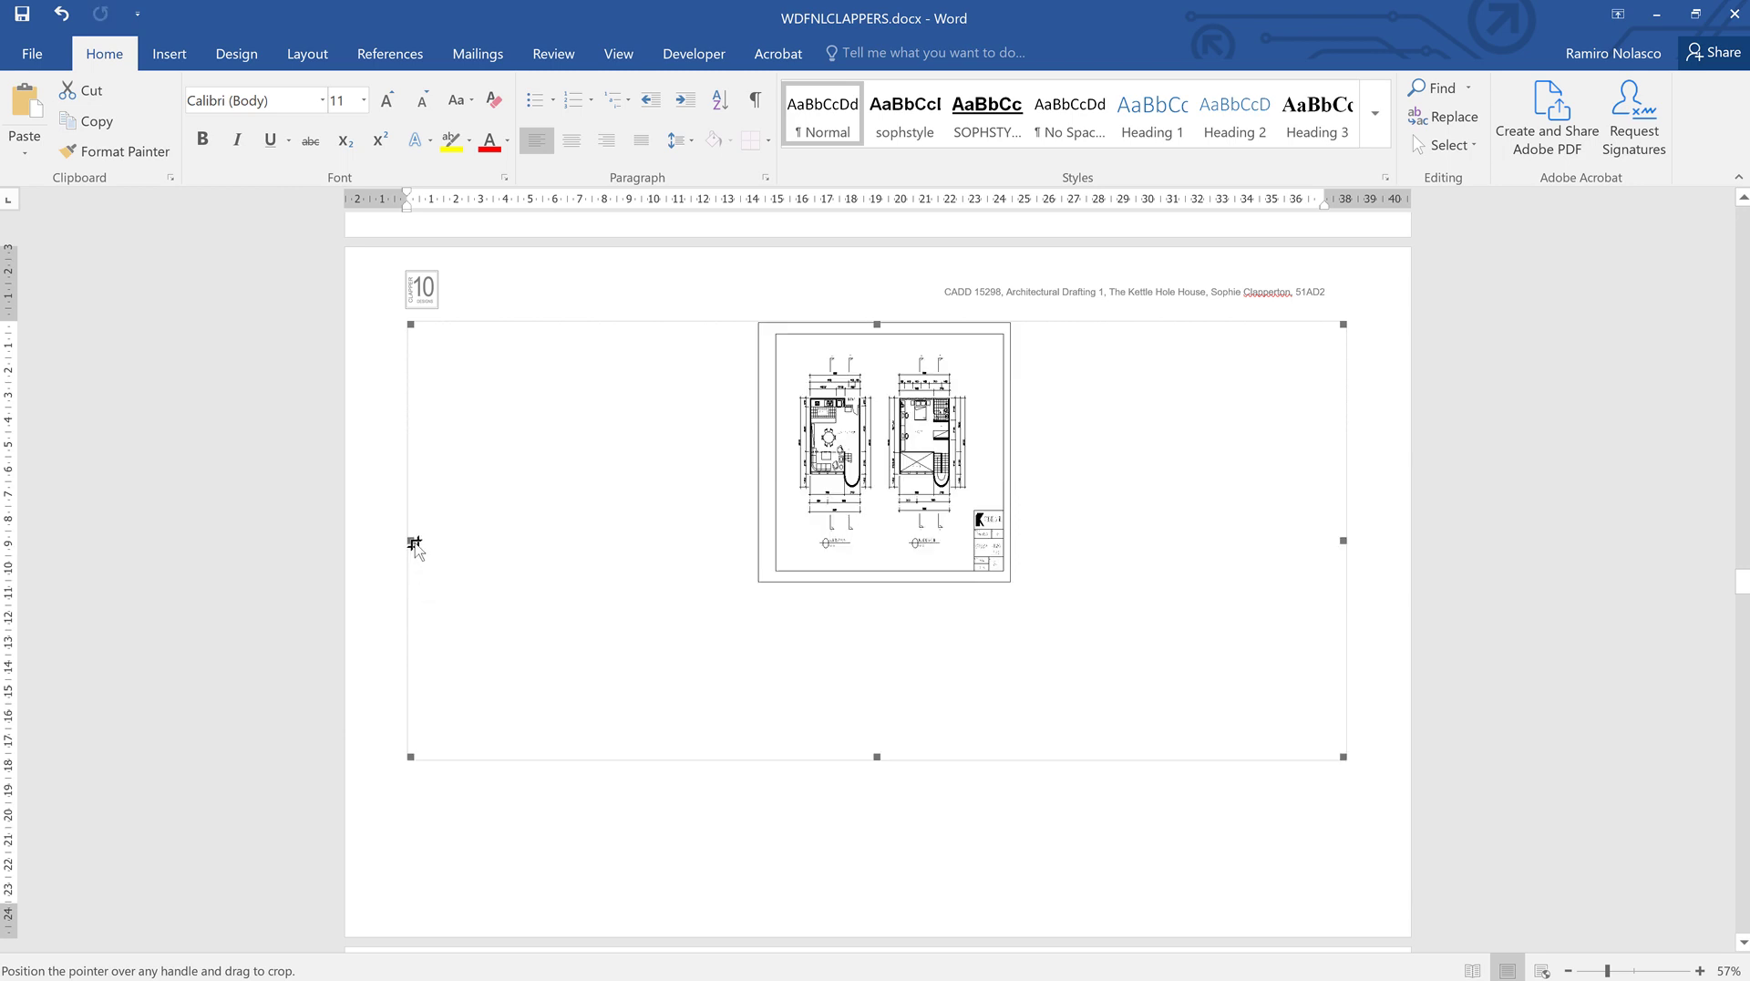
pyautogui.moveTo(410, 544); pyautogui.dragTo(754, 533)
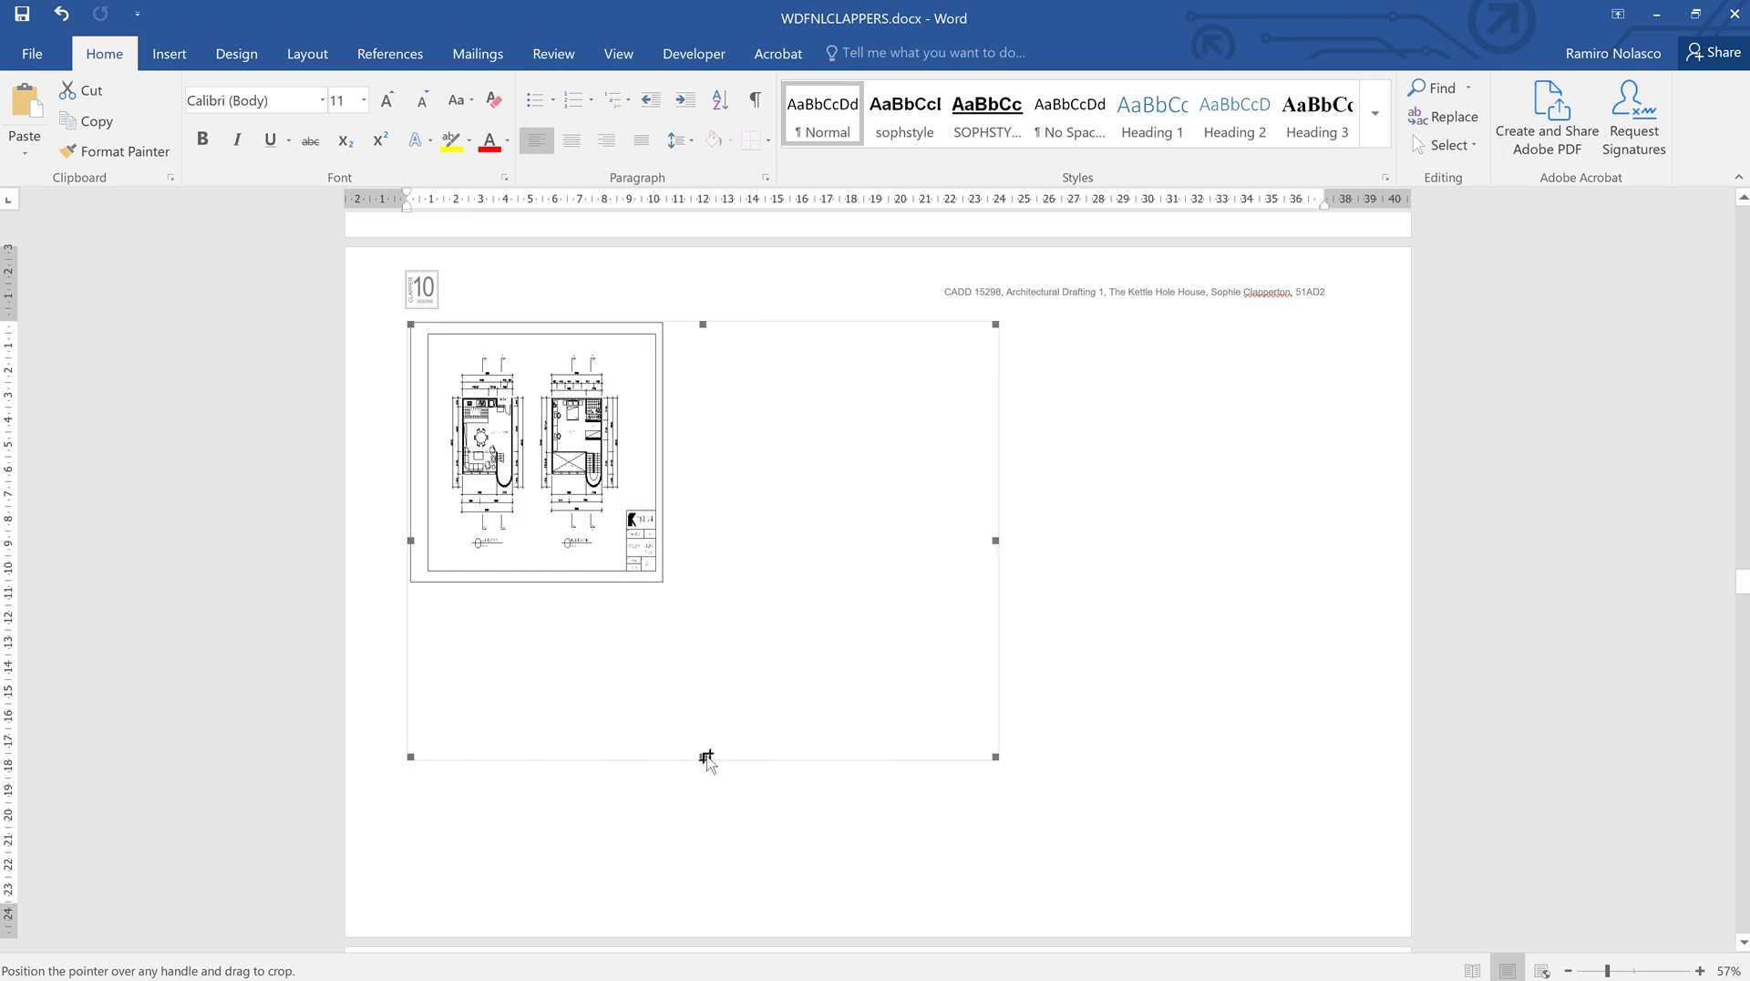
pyautogui.moveTo(705, 745); pyautogui.dragTo(701, 583)
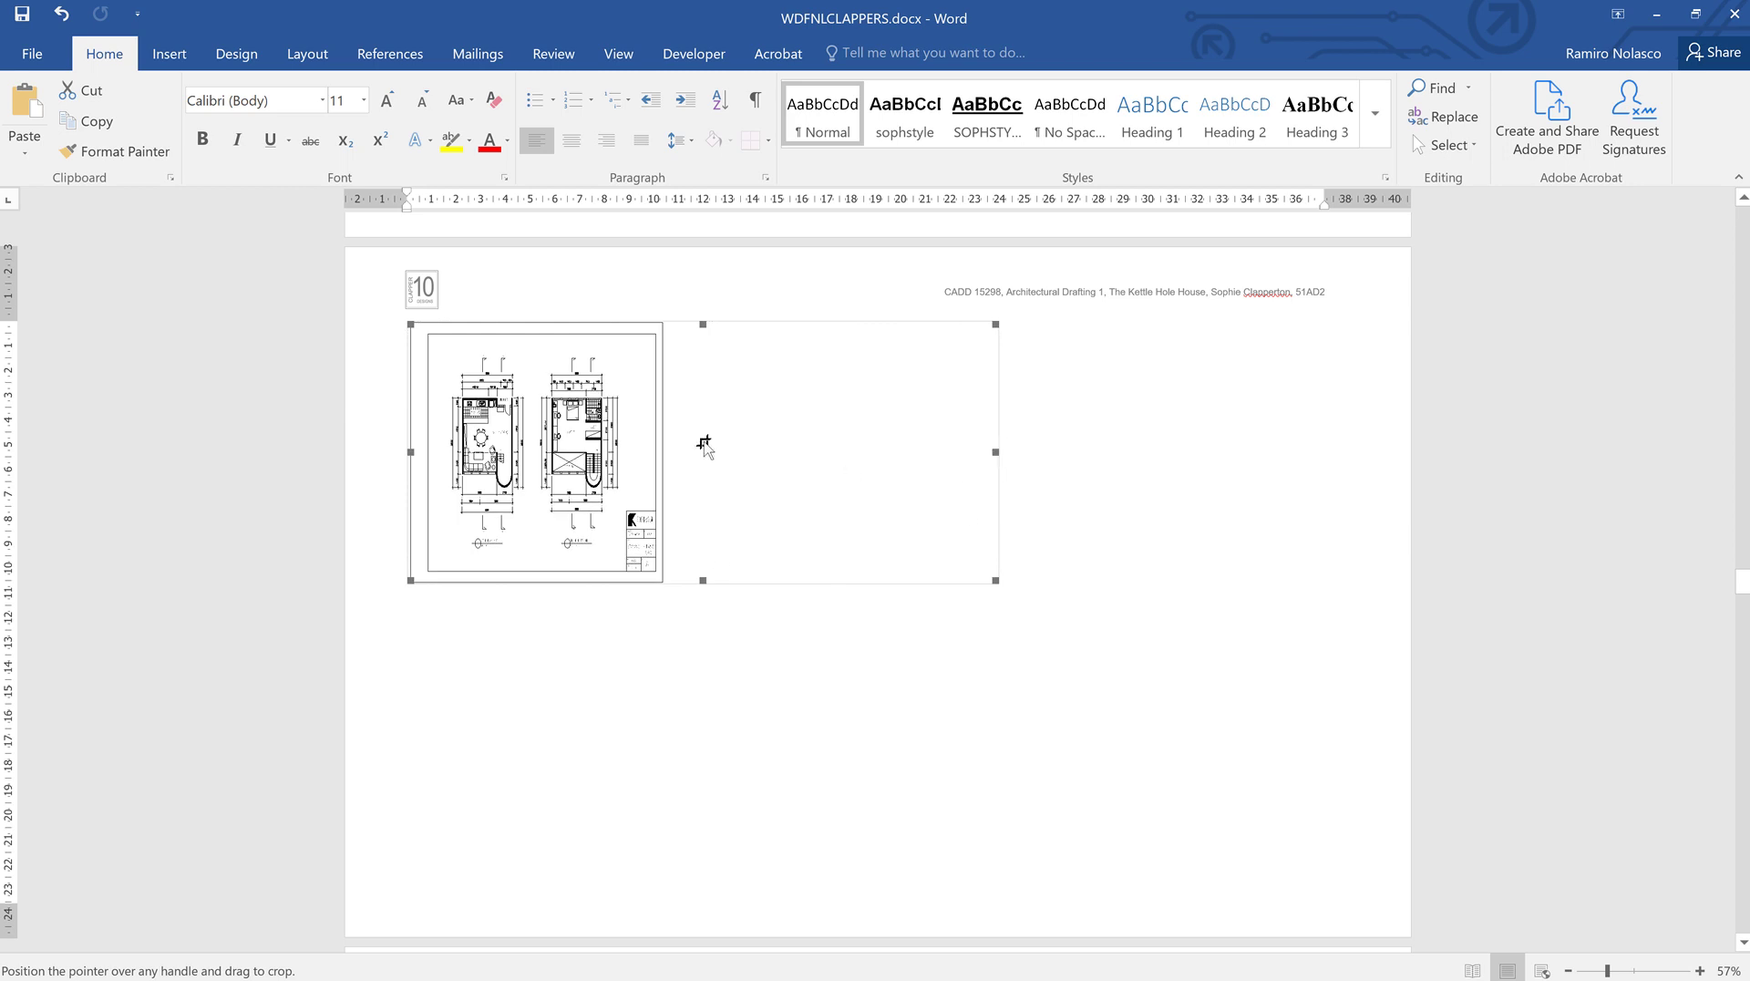
pyautogui.moveTo(993, 452); pyautogui.dragTo(664, 449)
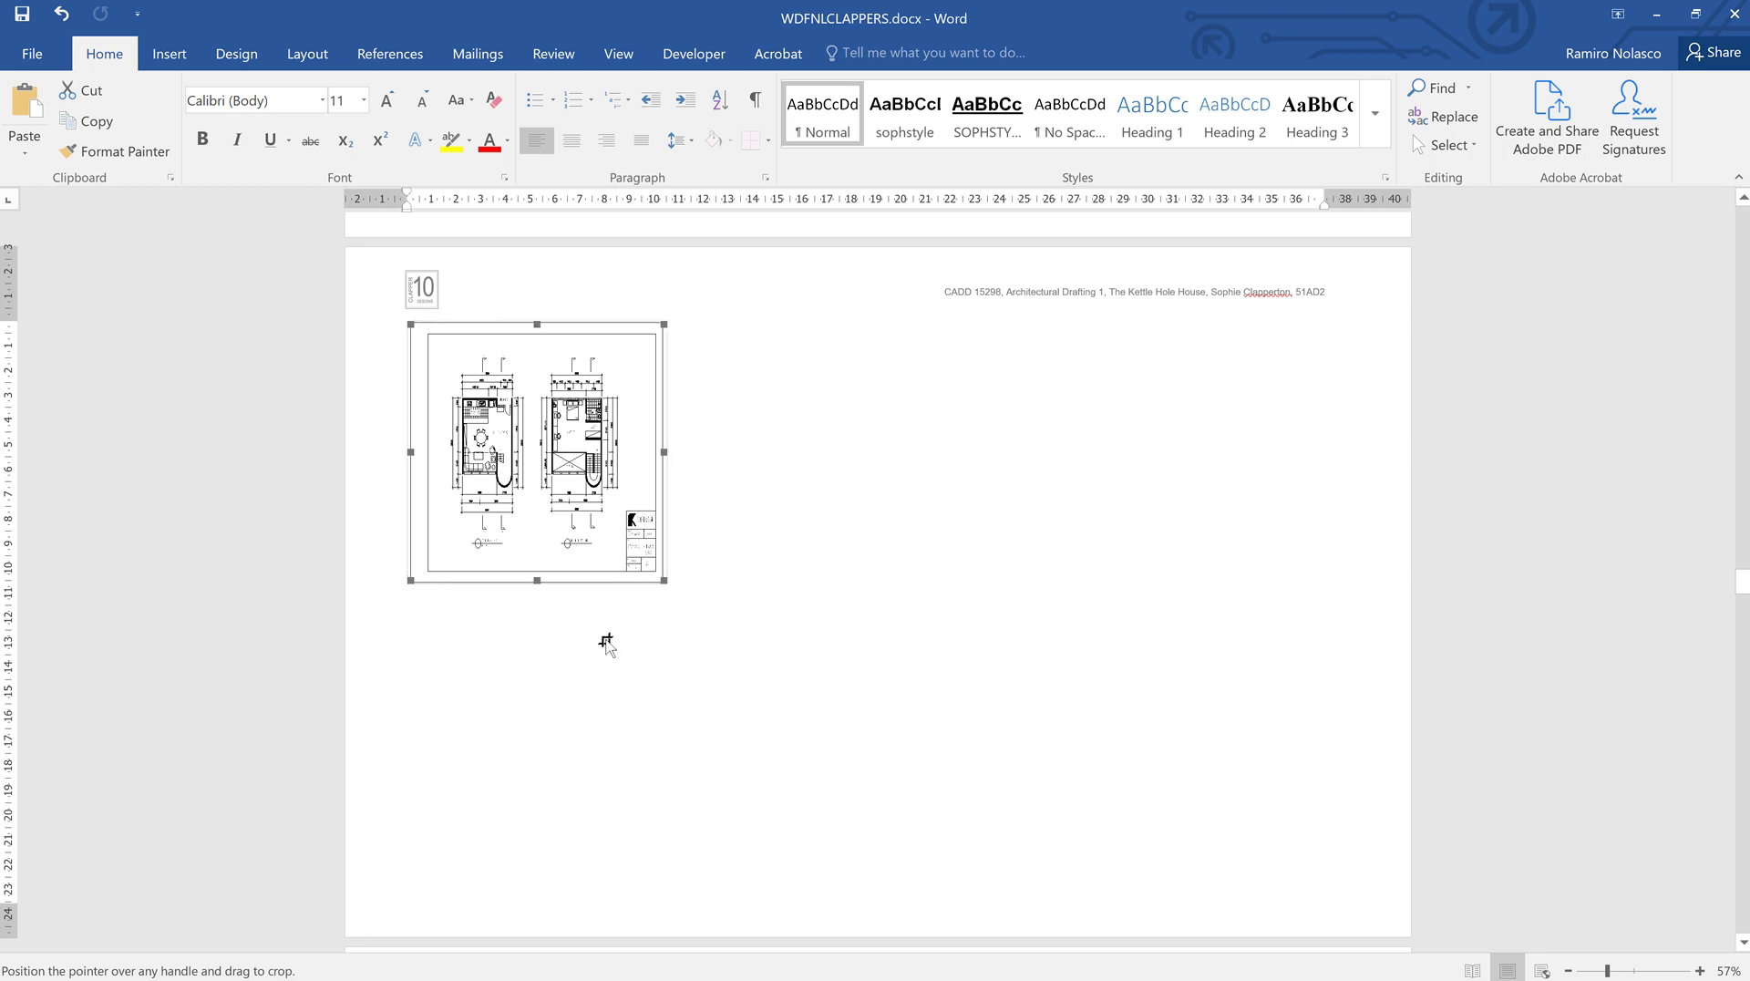
# - Finish cropping, stretch the cropped drawing across the page, and deselect it
pyautogui.press('Escape')
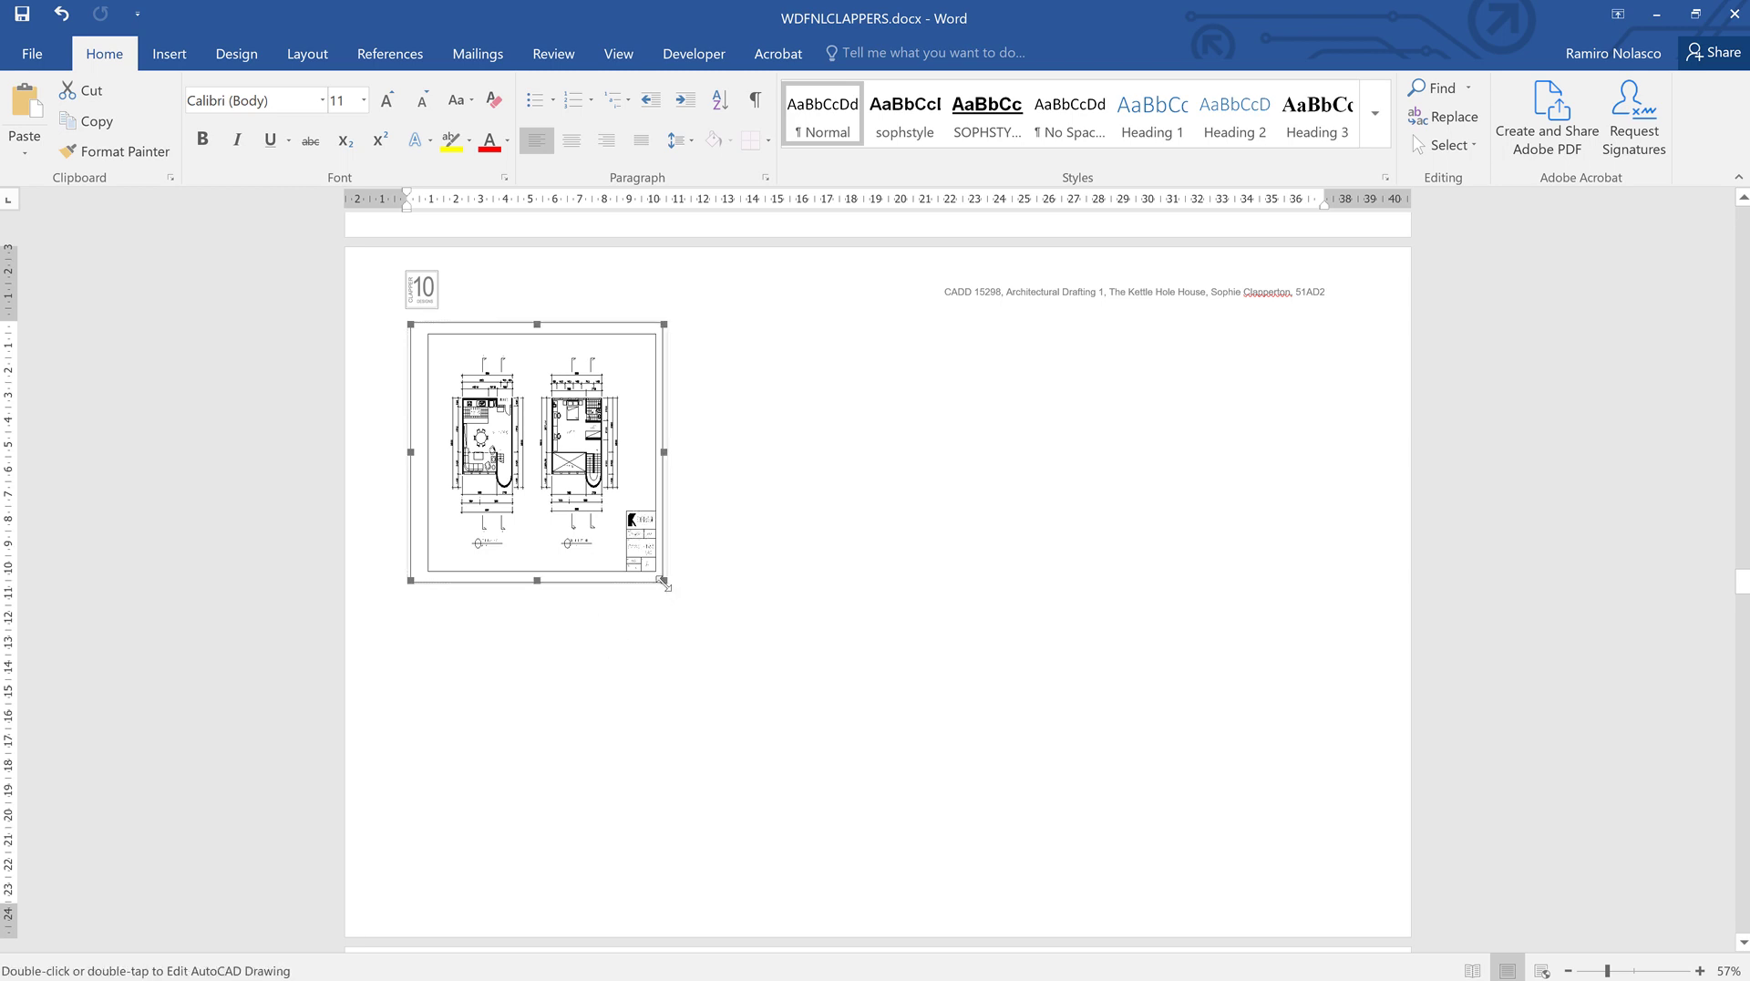
pyautogui.moveTo(693, 602)
pyautogui.mouseDown()
pyautogui.moveTo(851, 687)
pyautogui.moveTo(1109, 754)
pyautogui.moveTo(1063, 687)
pyautogui.moveTo(965, 629)
pyautogui.moveTo(1191, 602)
pyautogui.moveTo(1358, 612)
pyautogui.mouseUp()
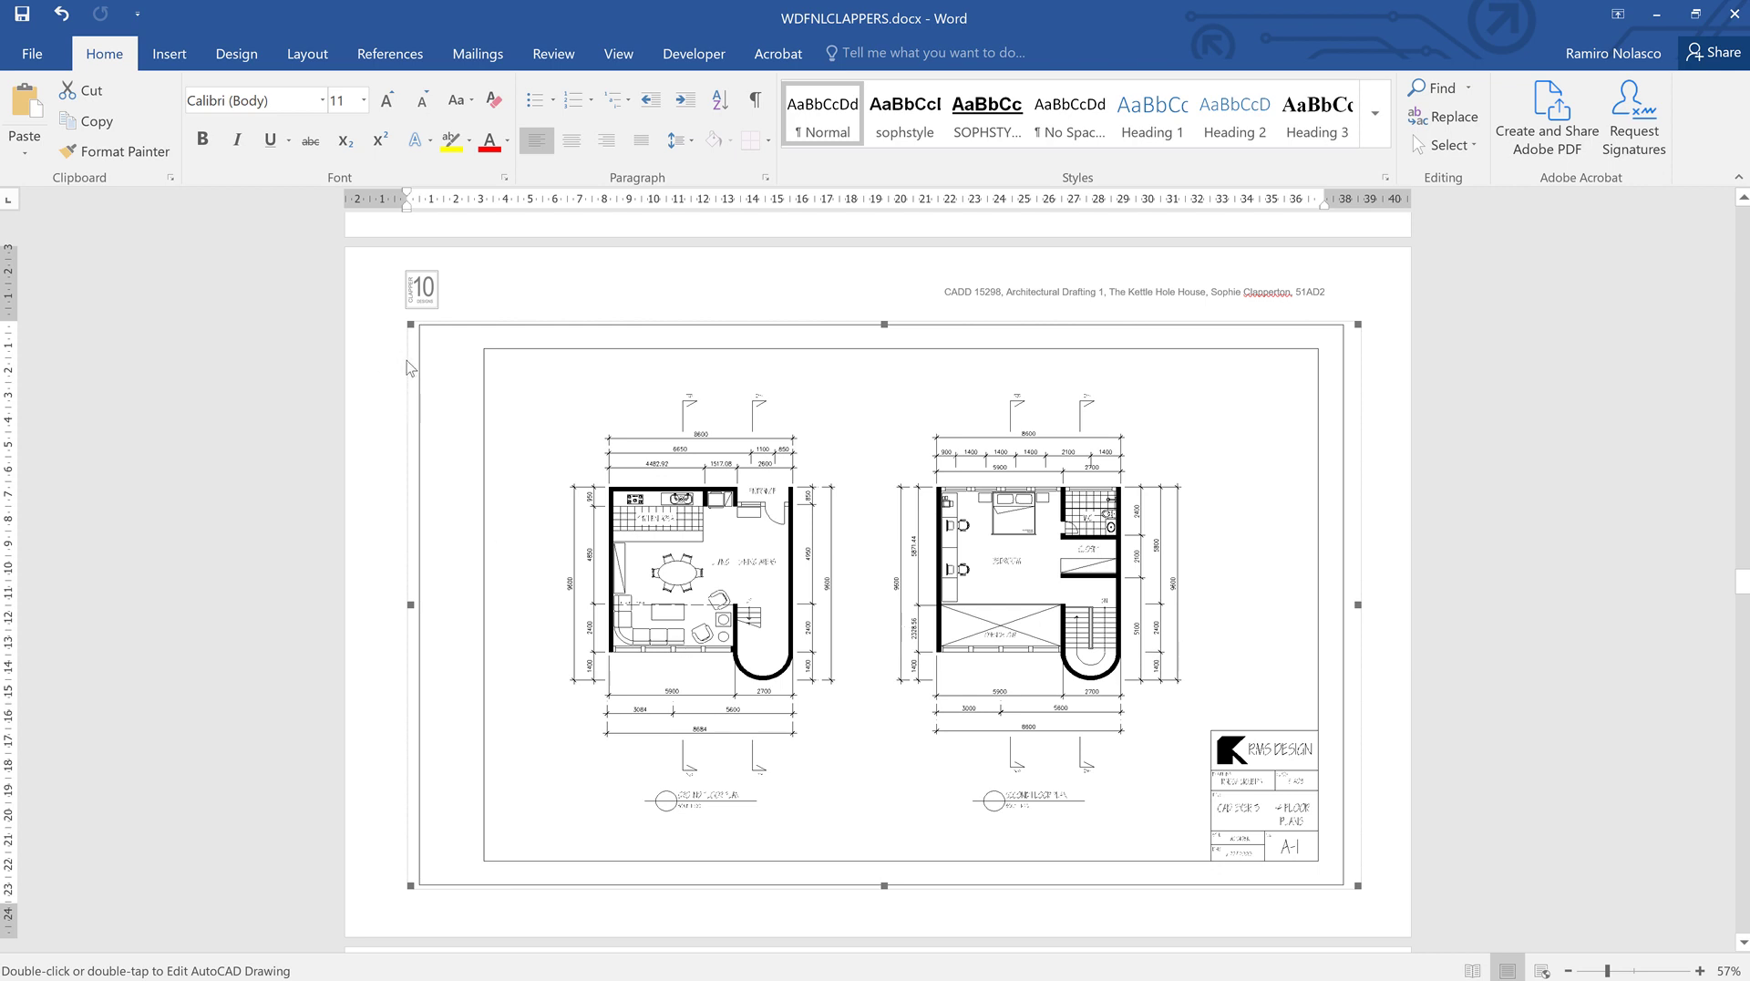
pyautogui.click(1478, 475)
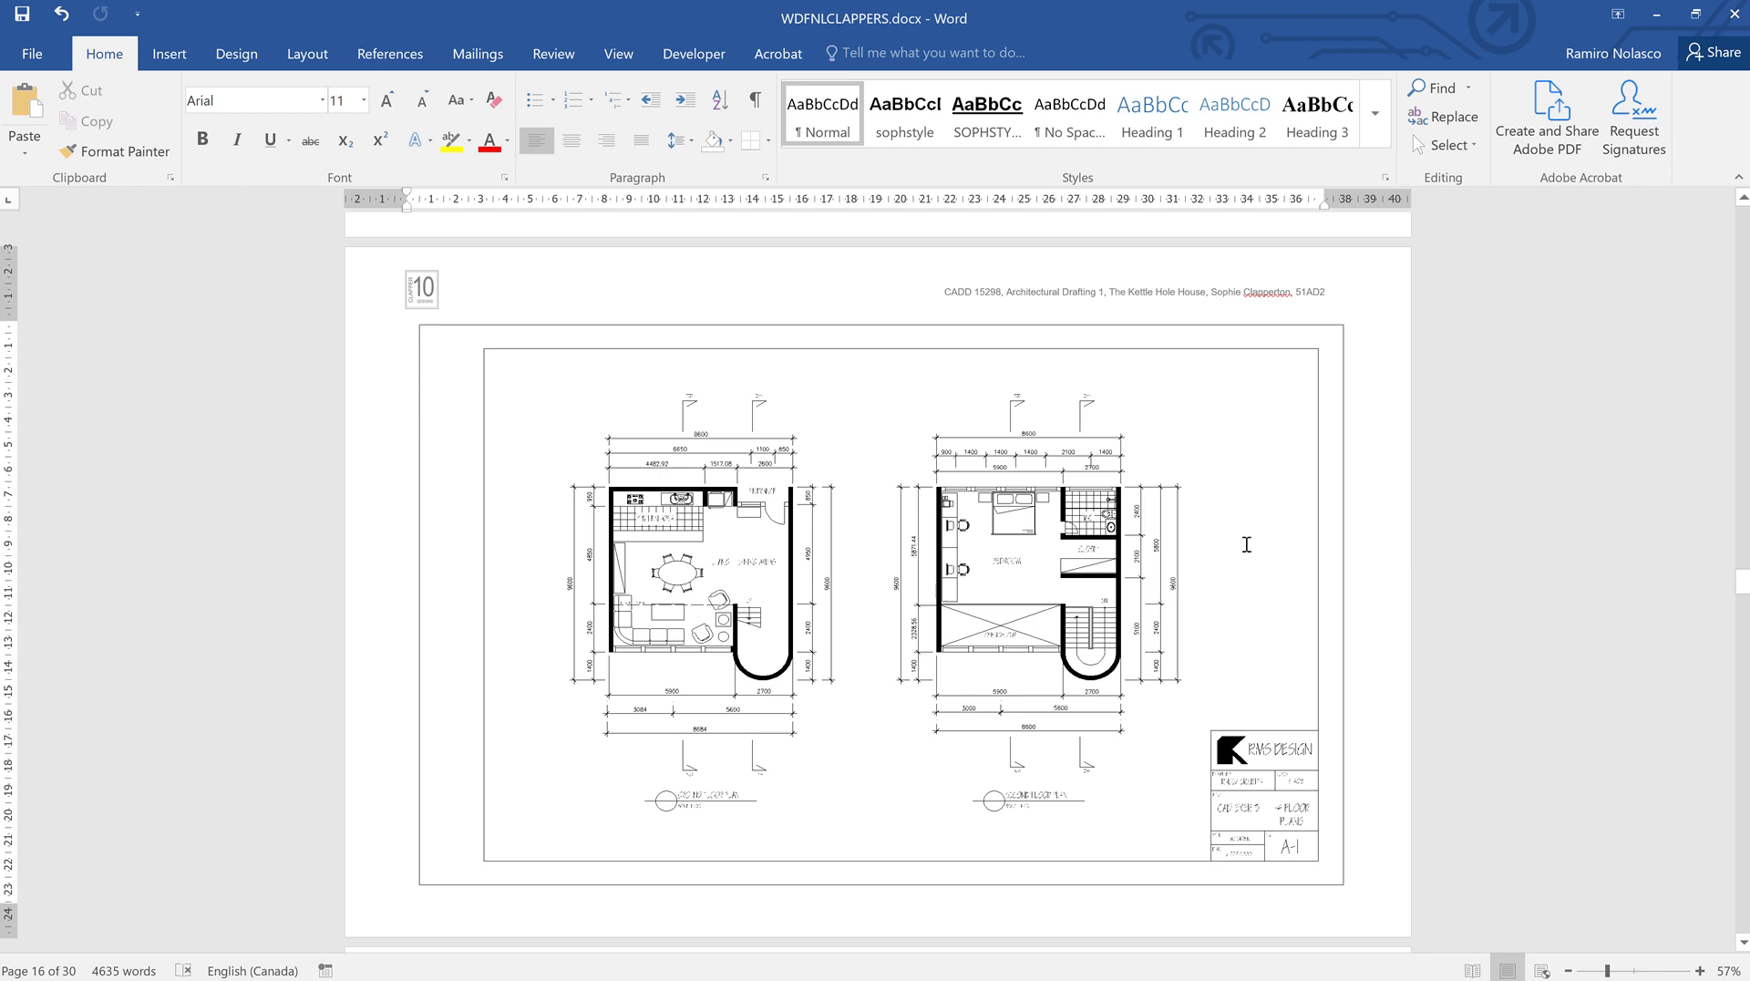
# - Zoom the document to Page Width and select the embedded floor-plan drawing
pyautogui.scroll(1, 1043, 502)
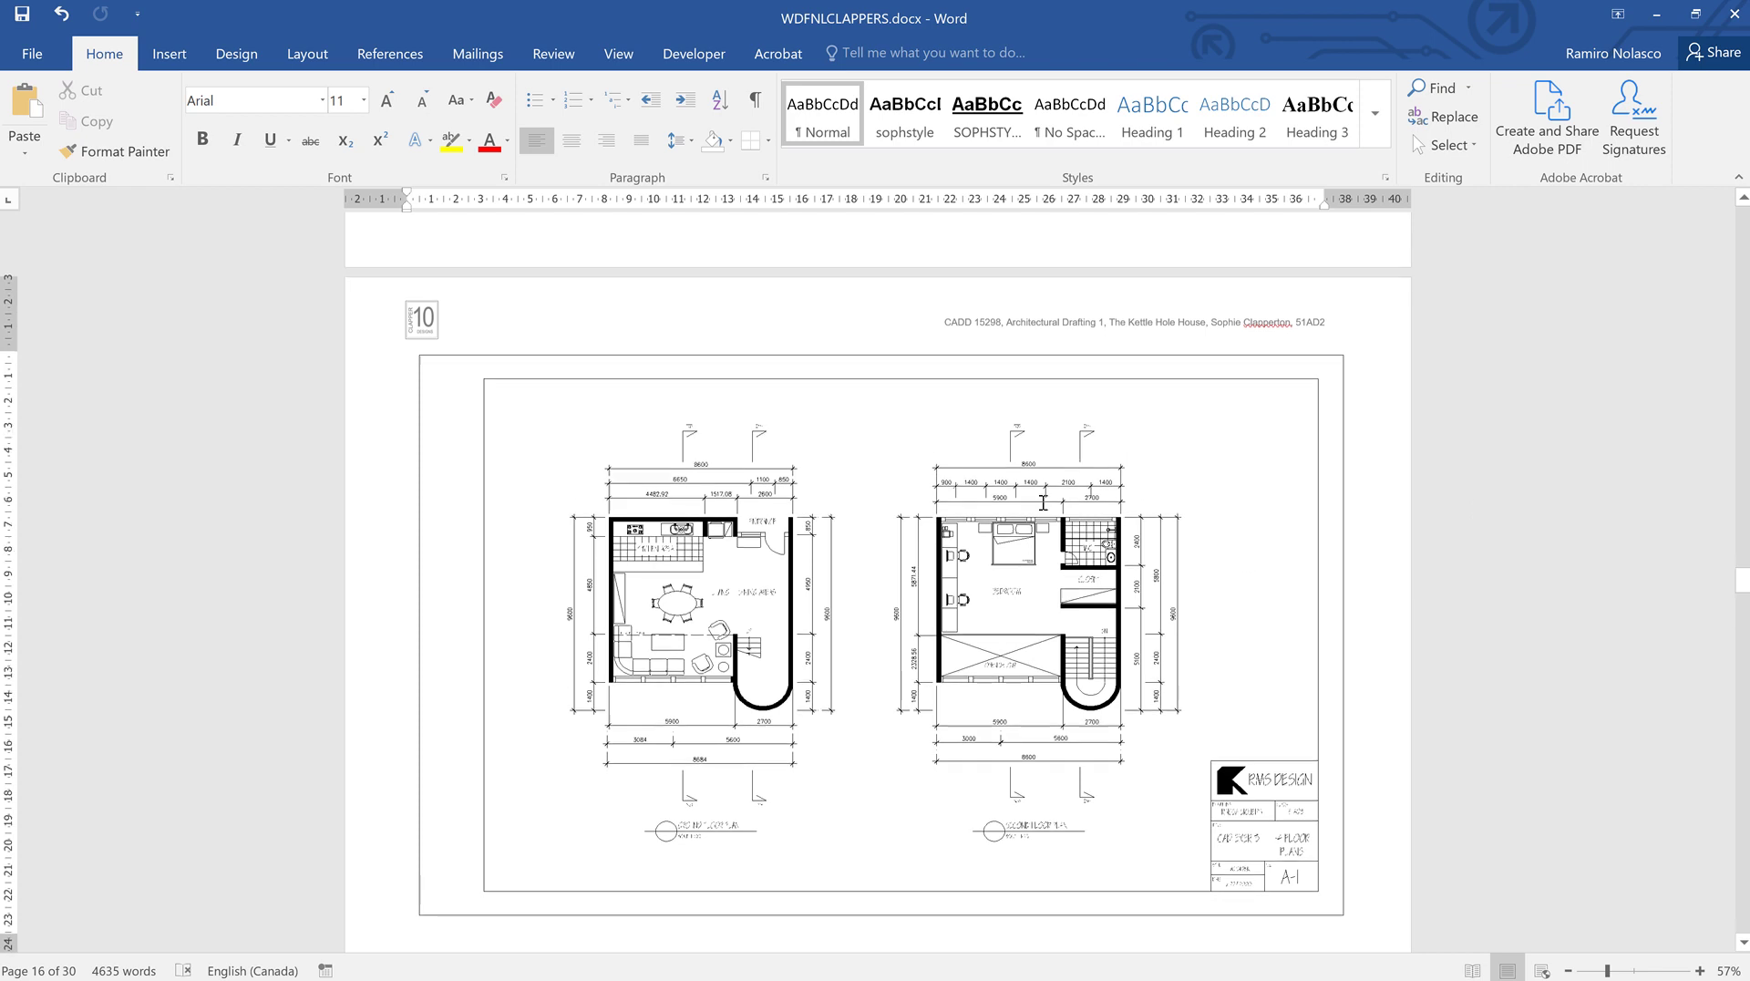
pyautogui.click(619, 54)
pyautogui.click(562, 163)
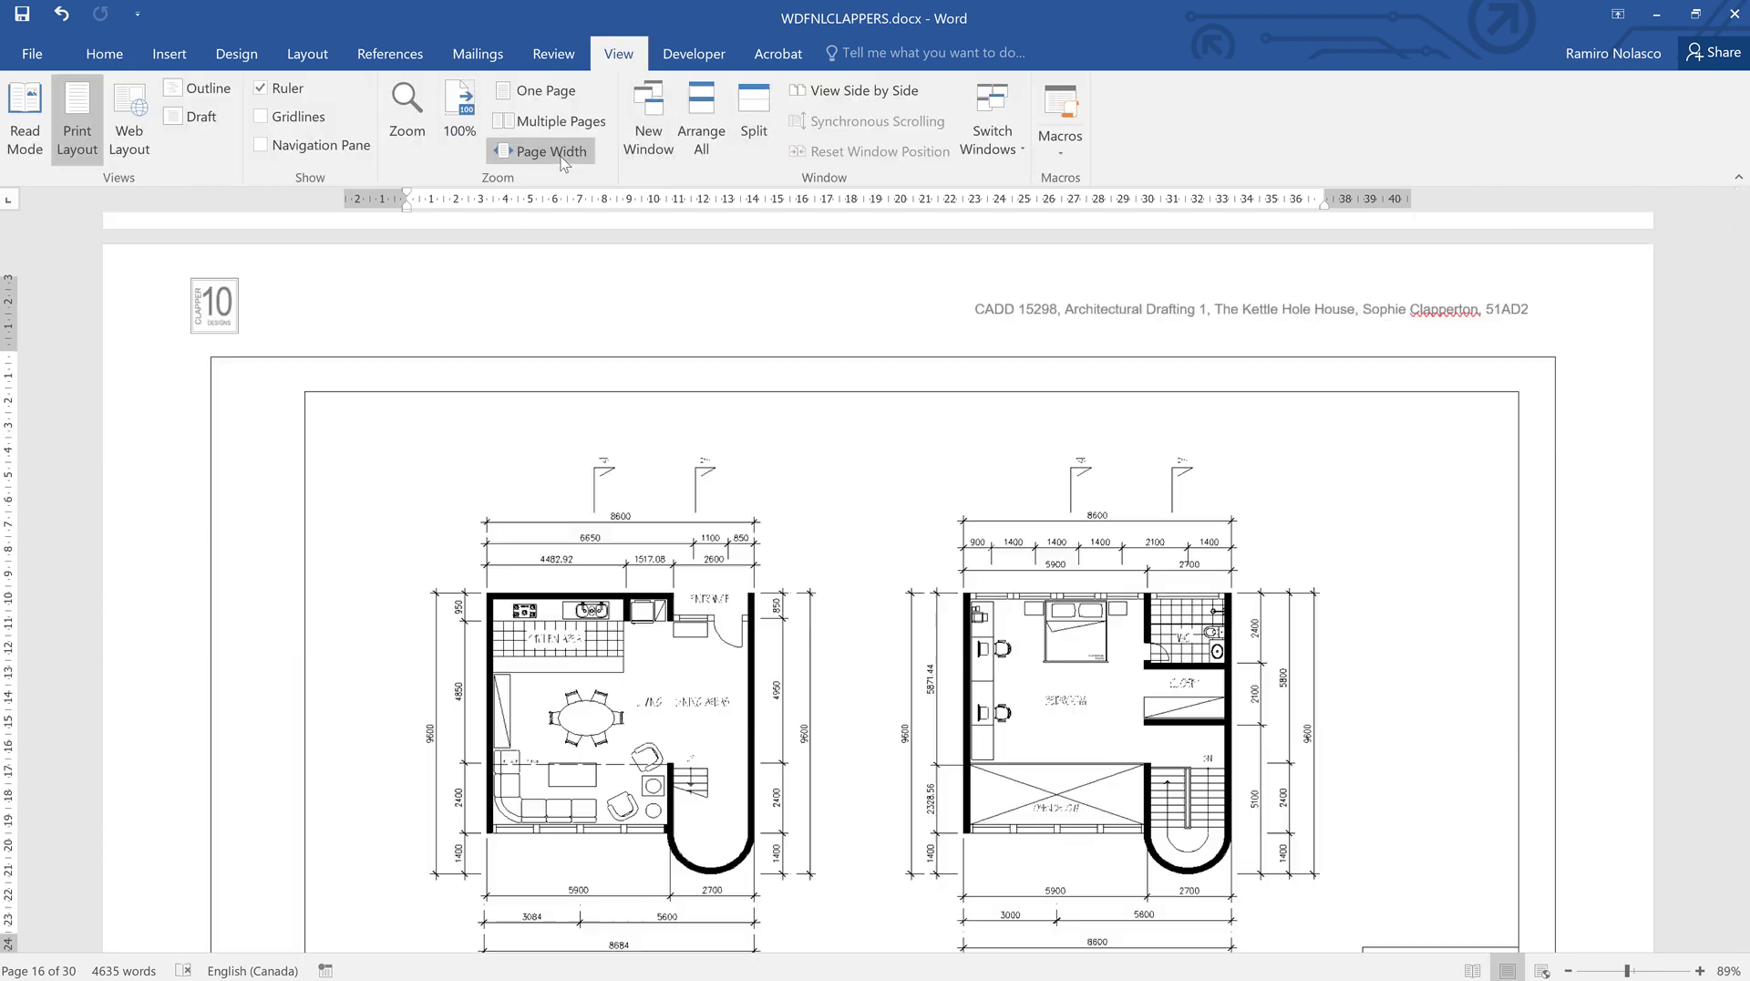
pyautogui.scroll(-5, 595, 653)
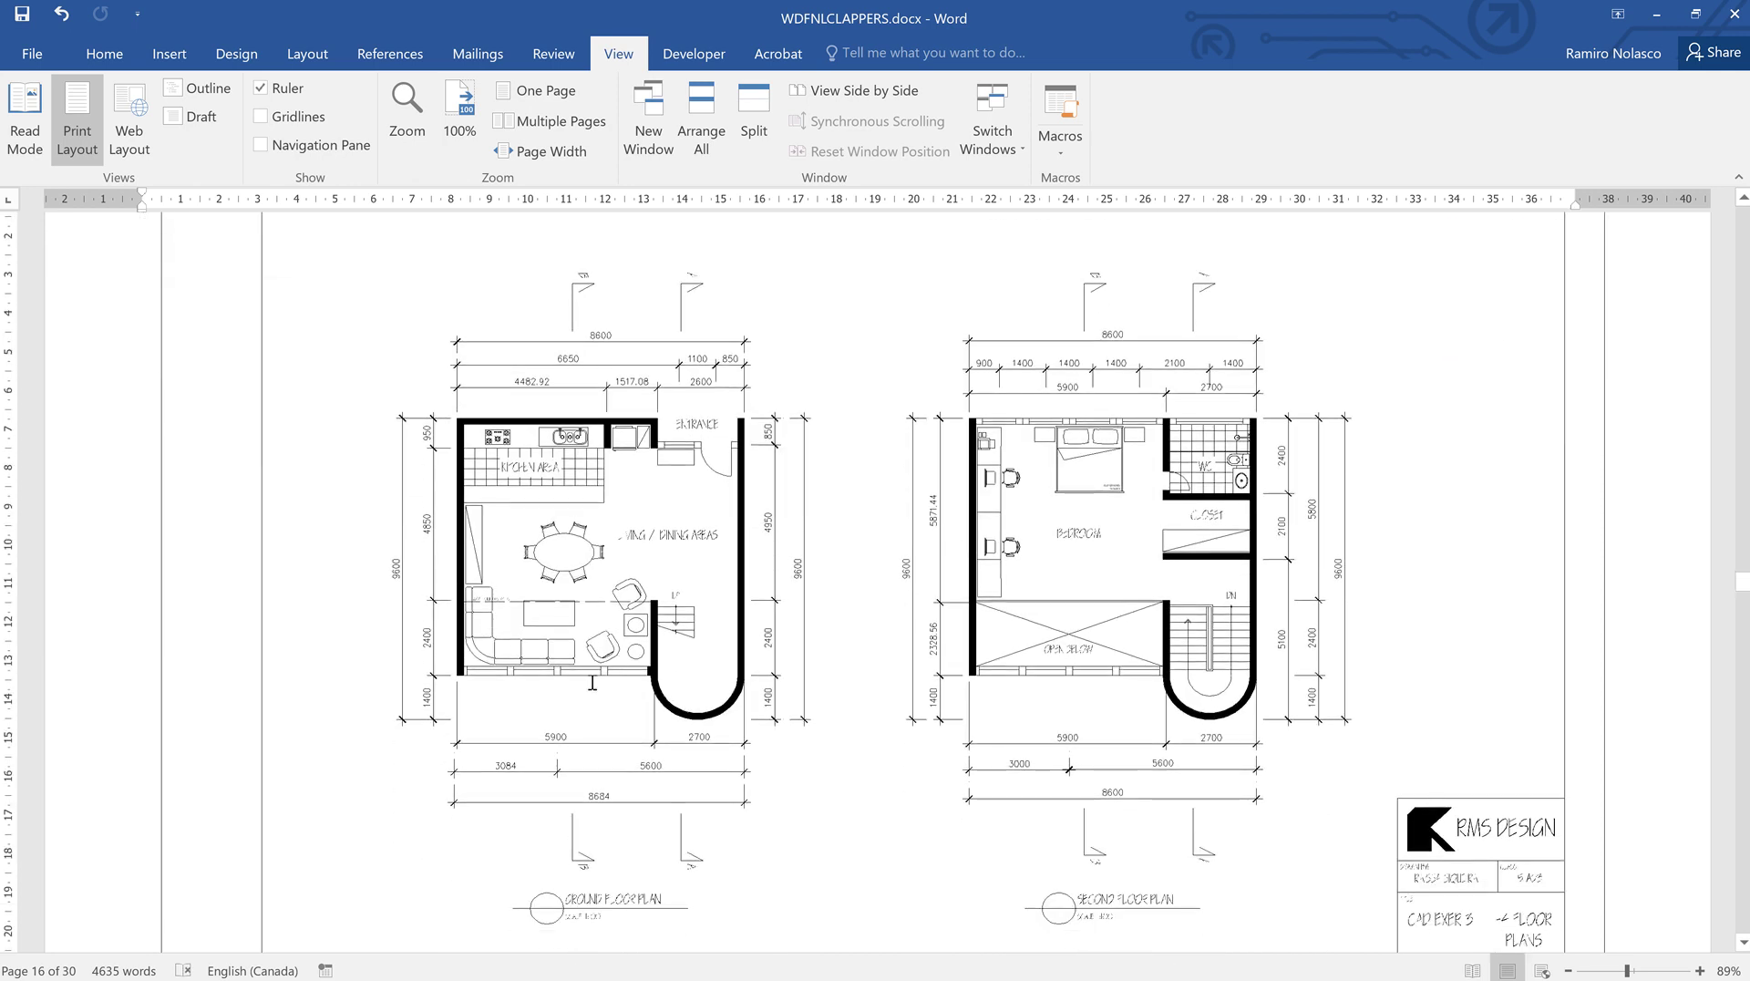
pyautogui.scroll(-3, 693, 691)
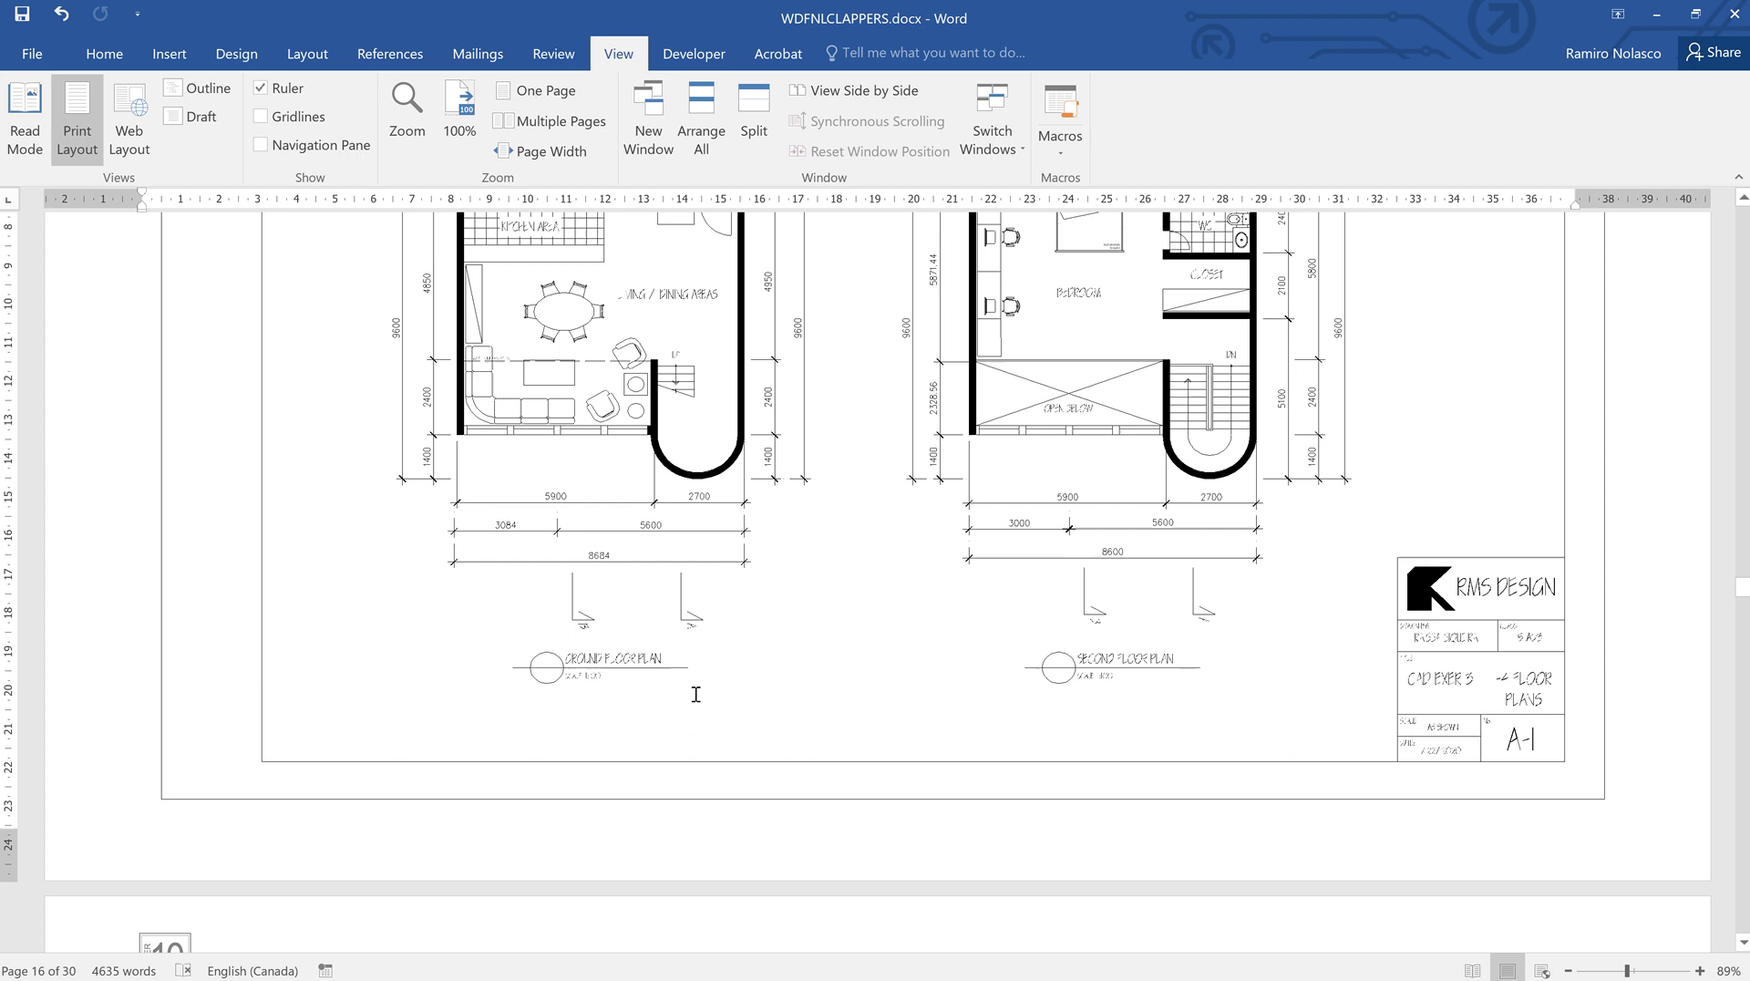
pyautogui.scroll(2, 696, 693)
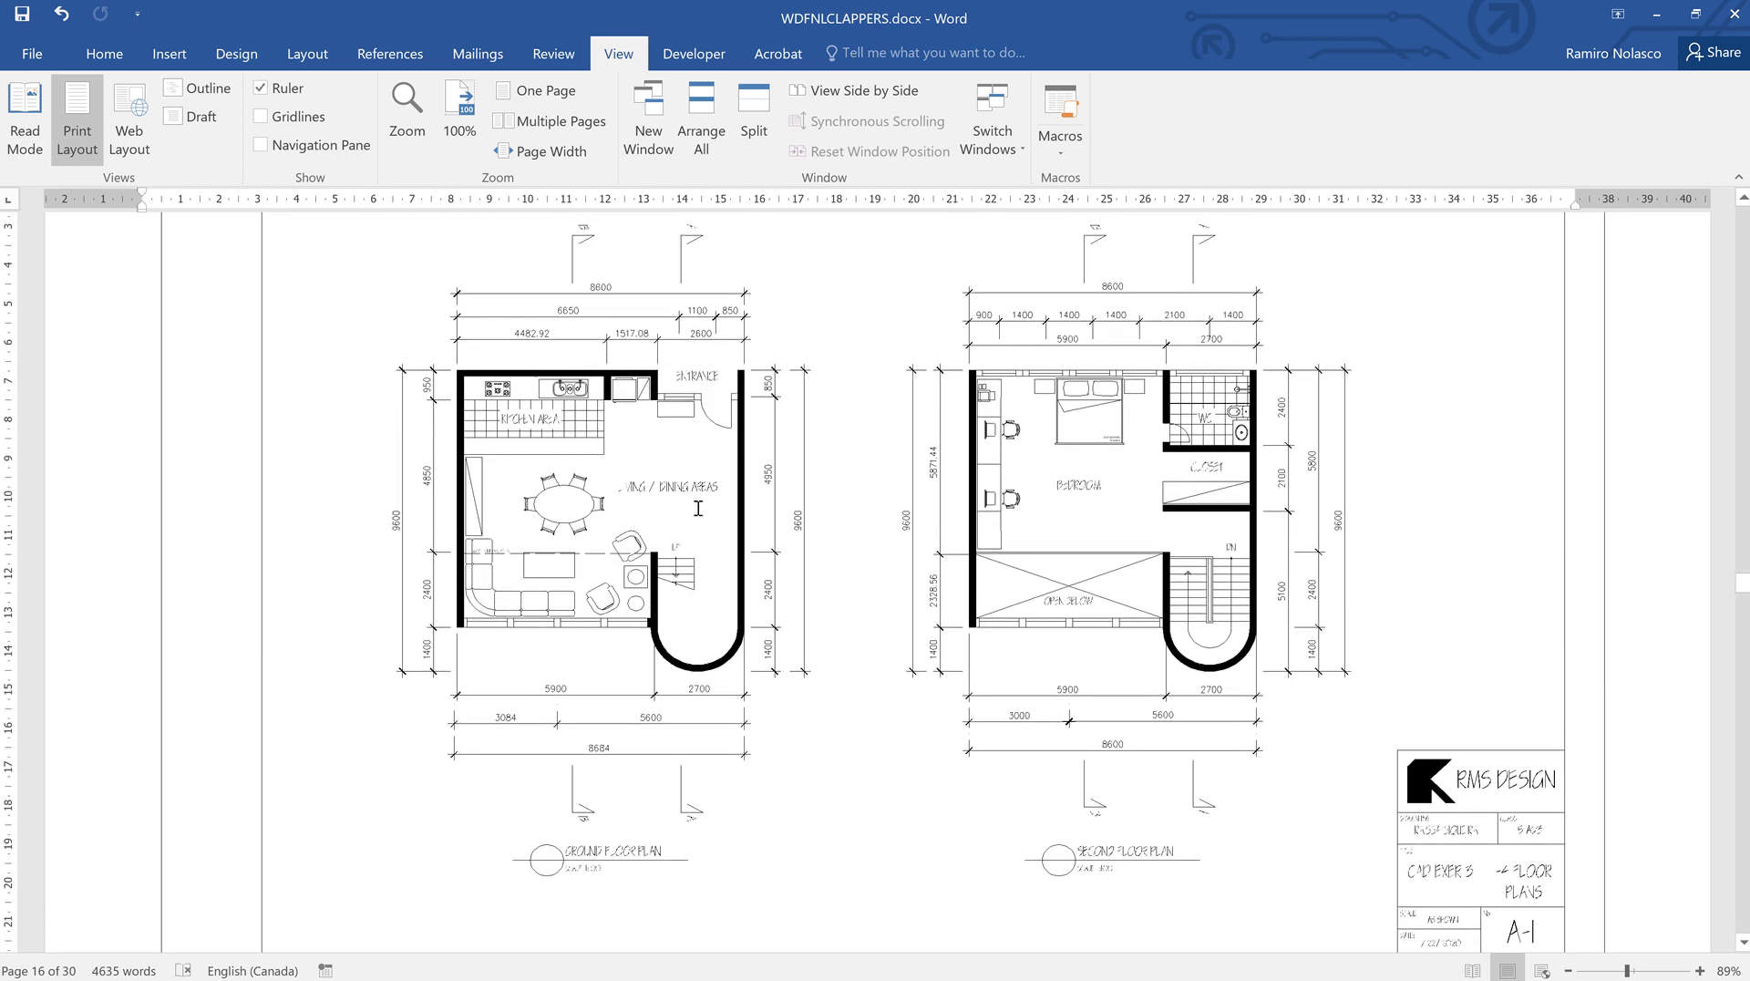
pyautogui.click(653, 470)
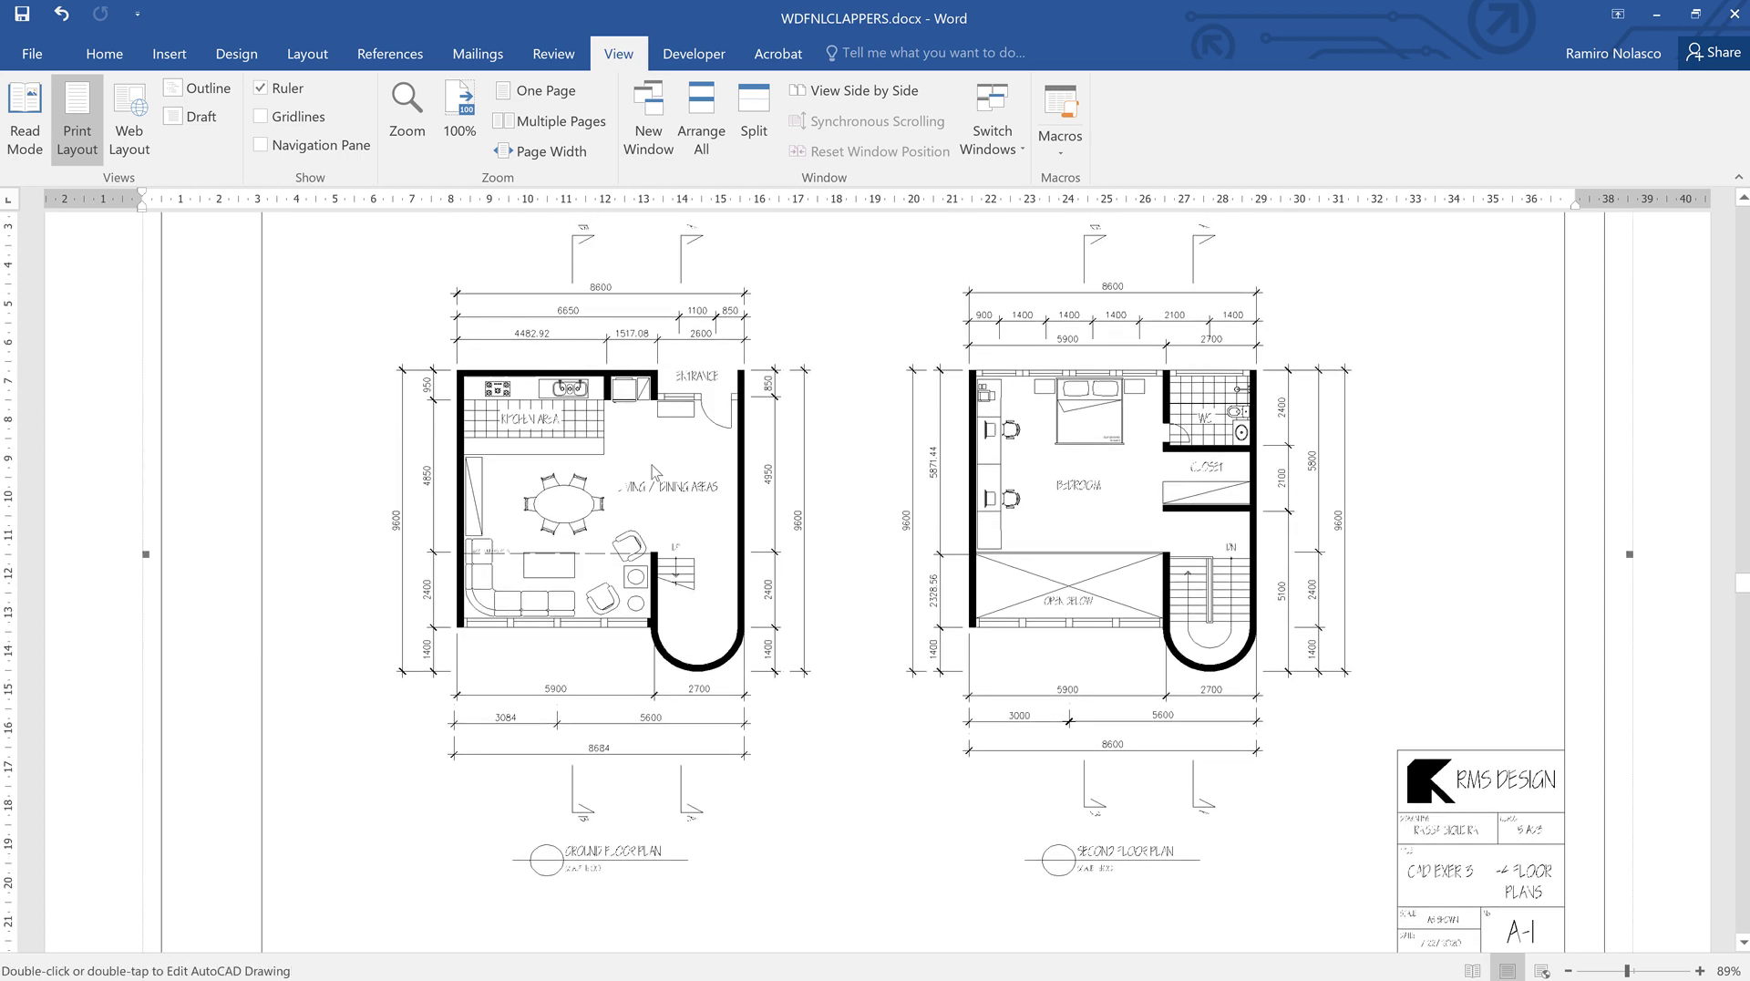
# - Open the embedded drawing in AutoCAD and zoom out to see the whole sheet
pyautogui.doubleClick(600, 395)
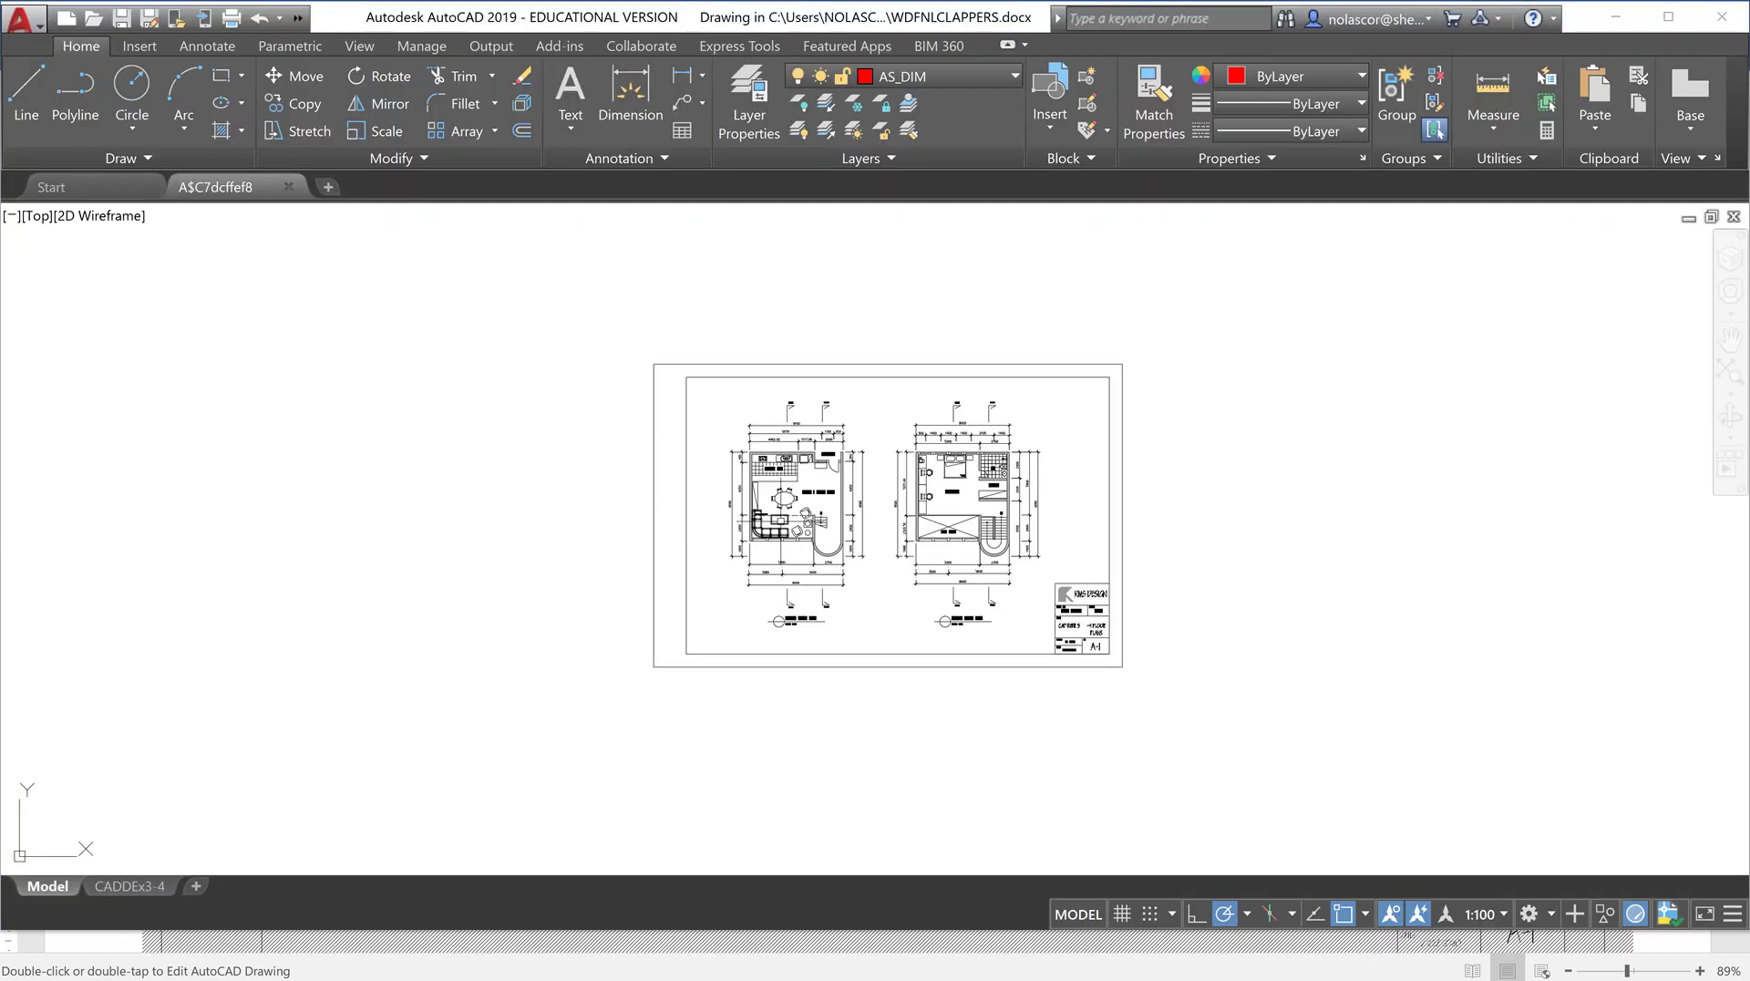
pyautogui.scroll(-2, 834, 492)
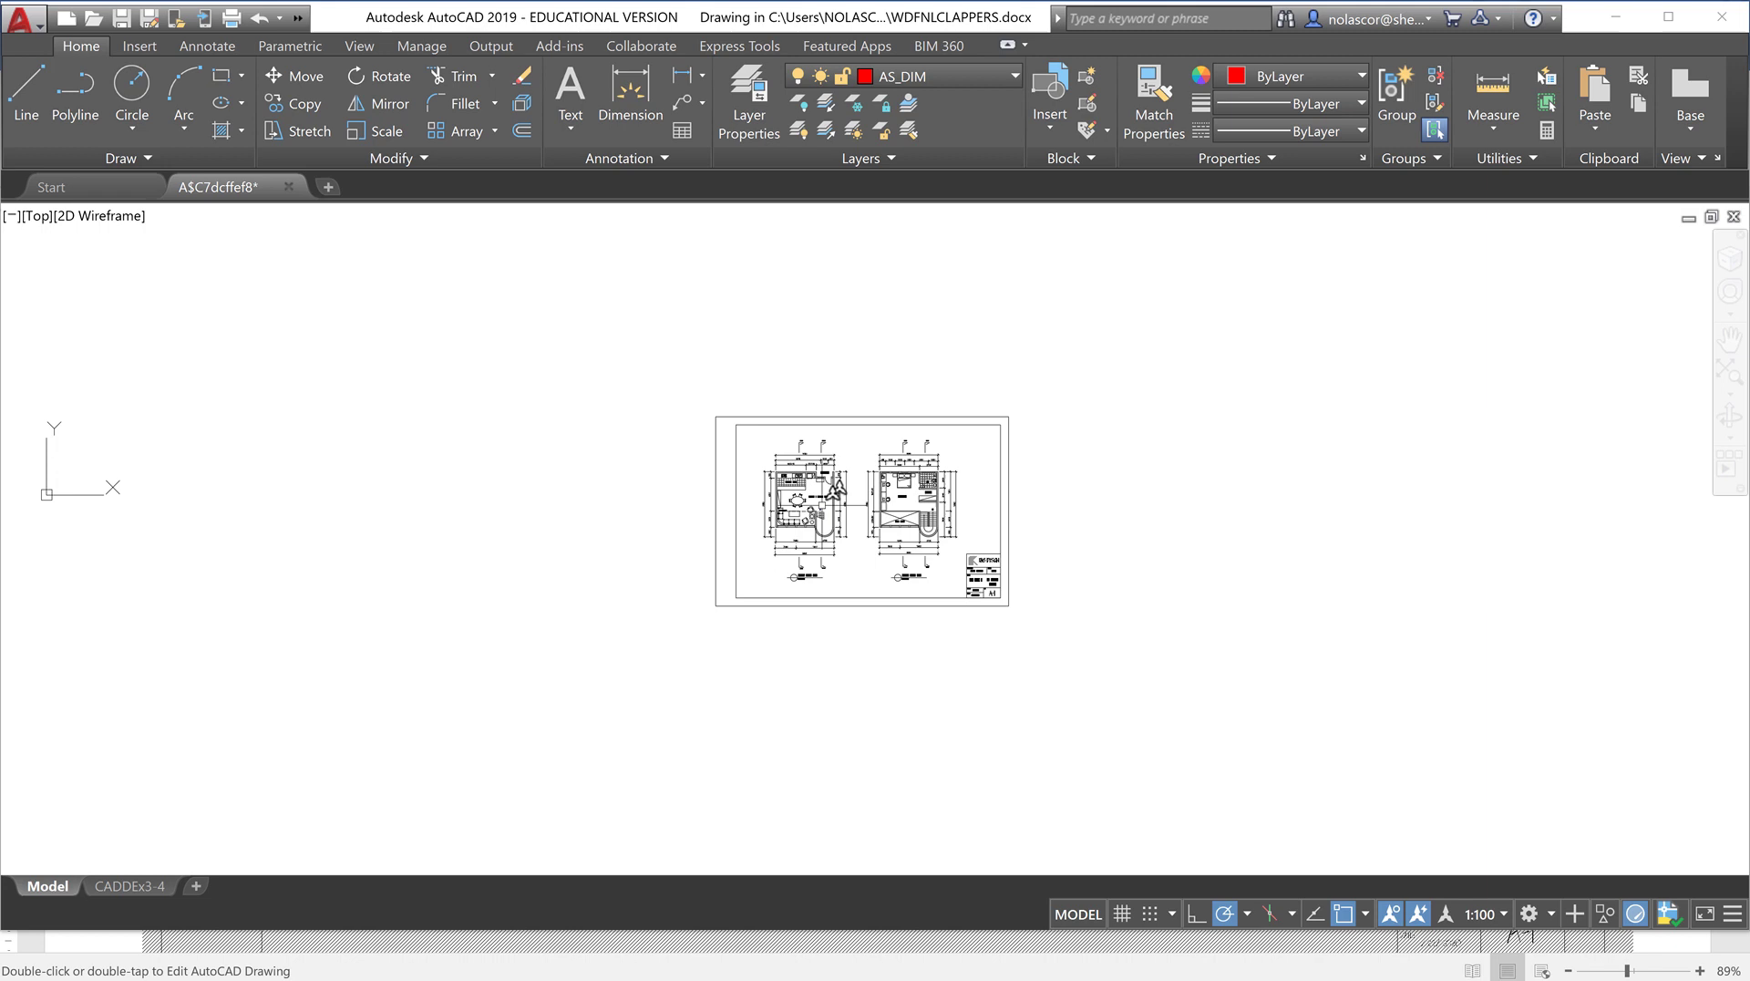
pyautogui.scroll(-3, 824, 507)
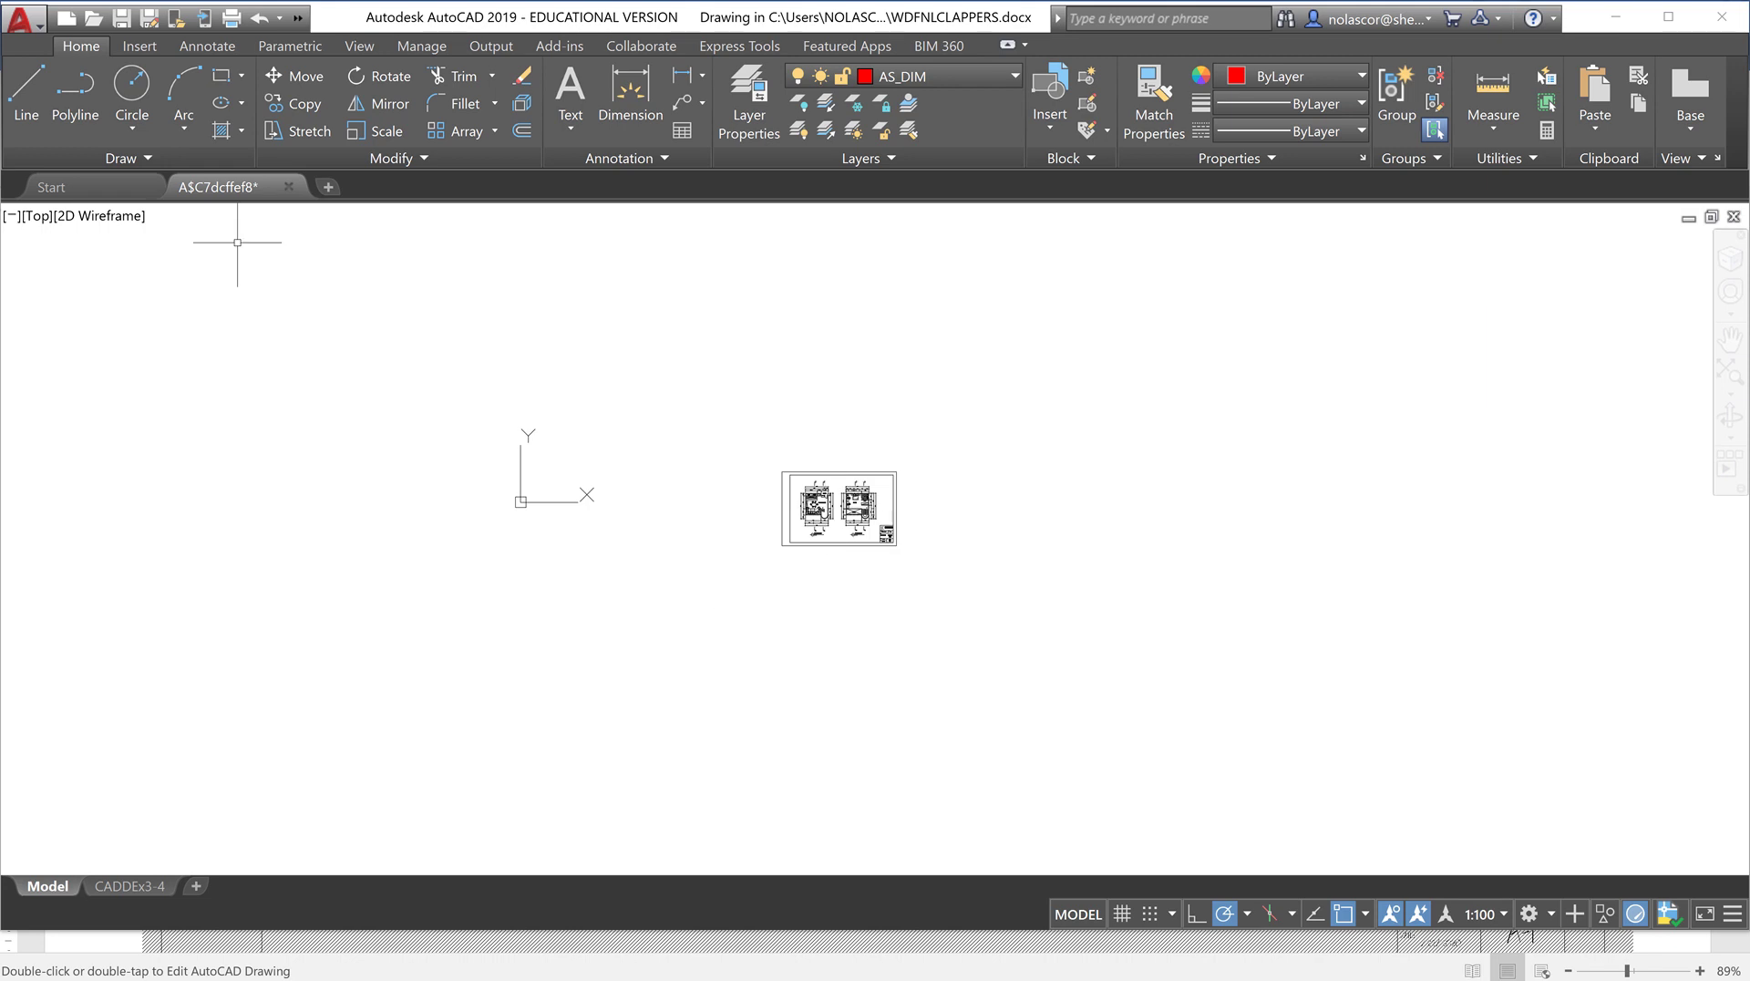
pyautogui.moveTo(219, 191)
pyautogui.scroll(8, 834, 524)
pyautogui.scroll(1, 741, 444)
pyautogui.scroll(-3, 742, 464)
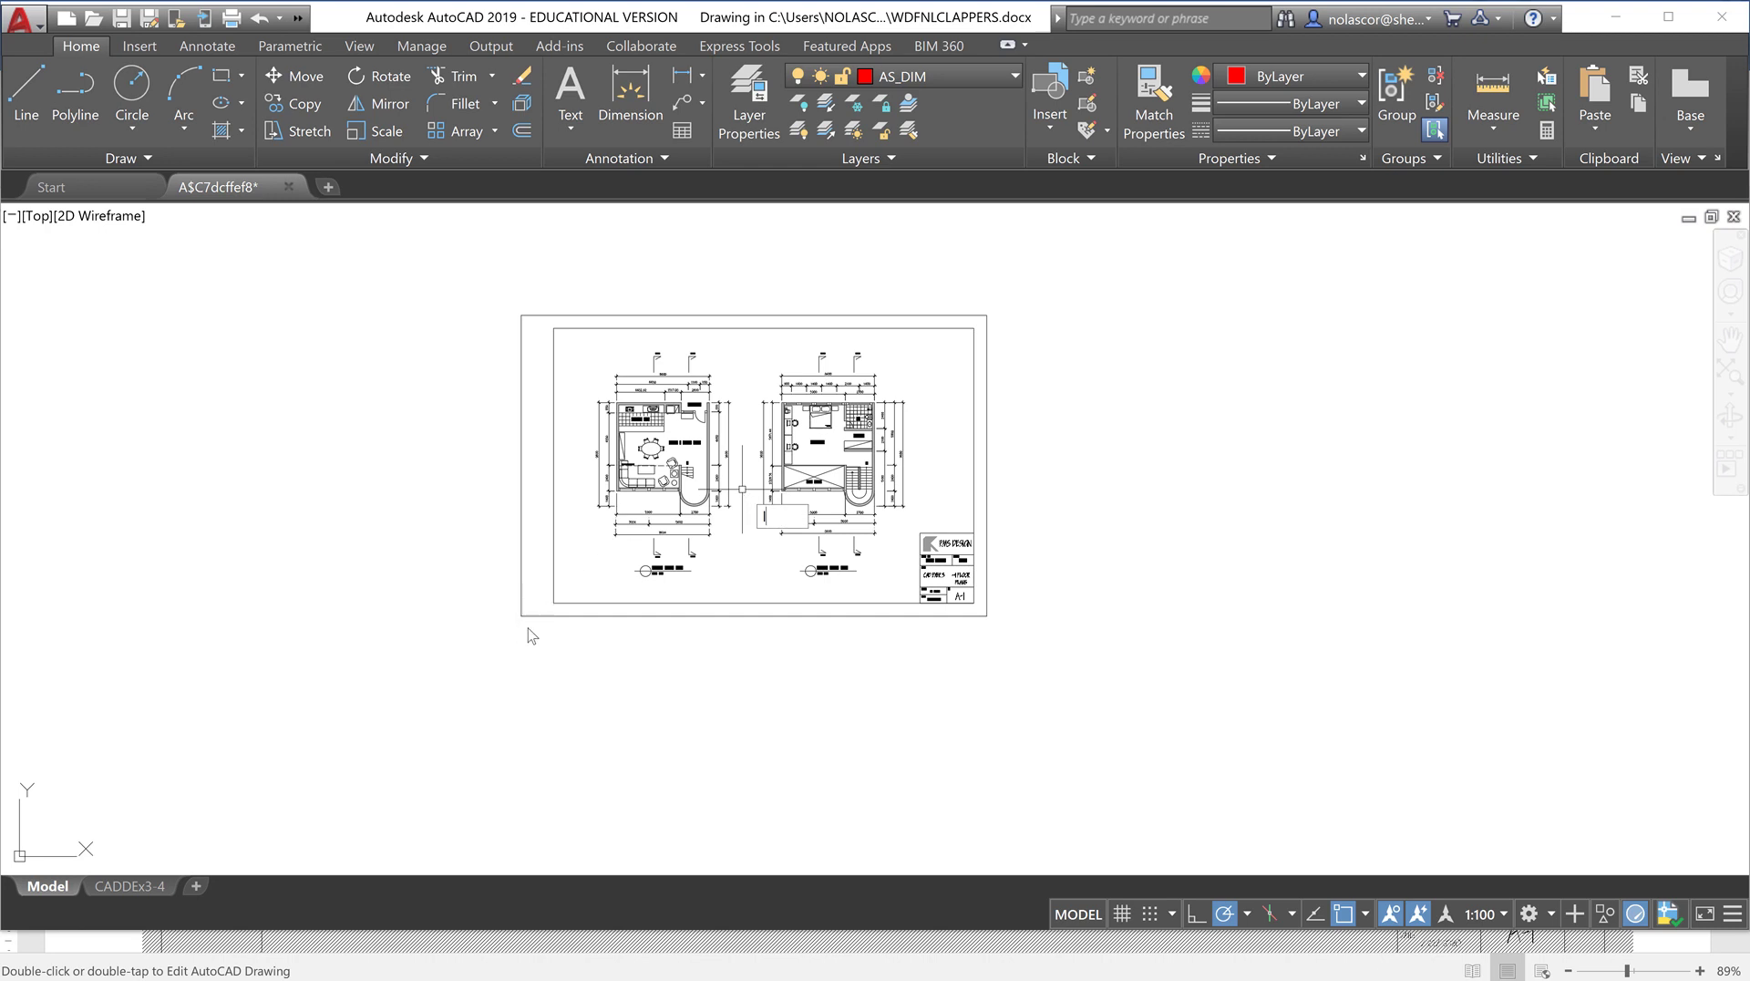
# - Draw a line from the sheet's bottom-left to top-right corner and save the drawing
pyautogui.click(555, 600)
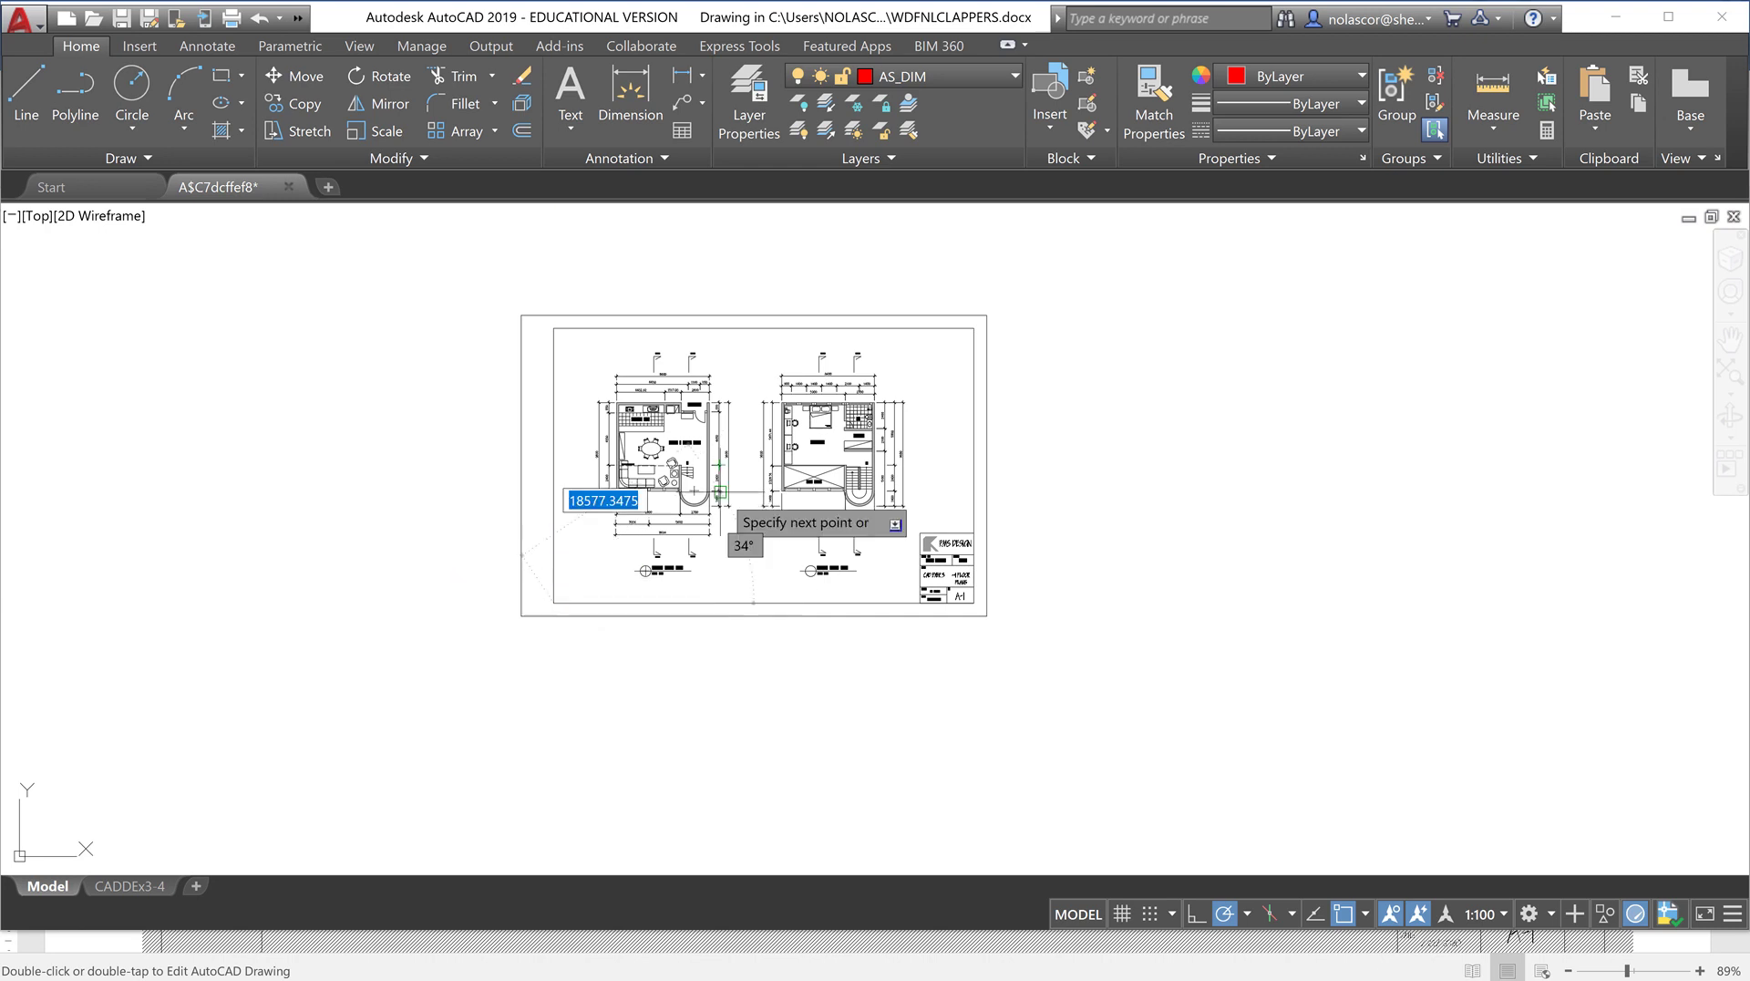
pyautogui.click(973, 328)
pyautogui.press('Escape')
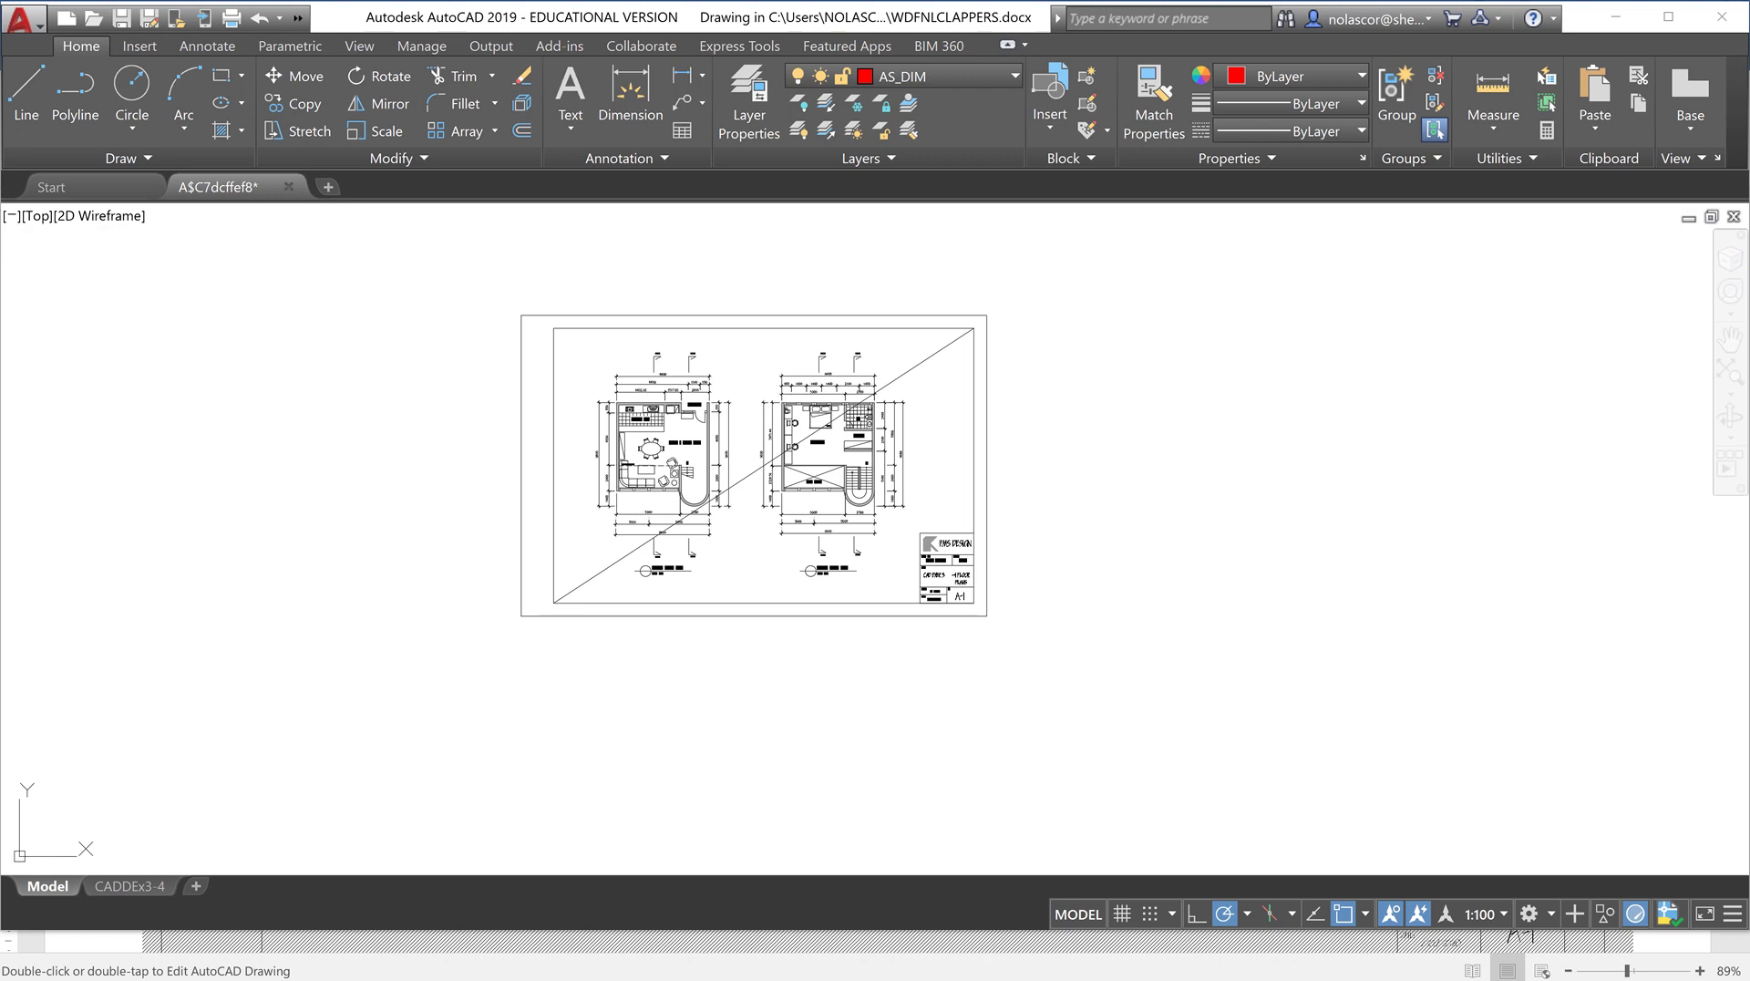
pyautogui.hotkey('ctrl', 's')
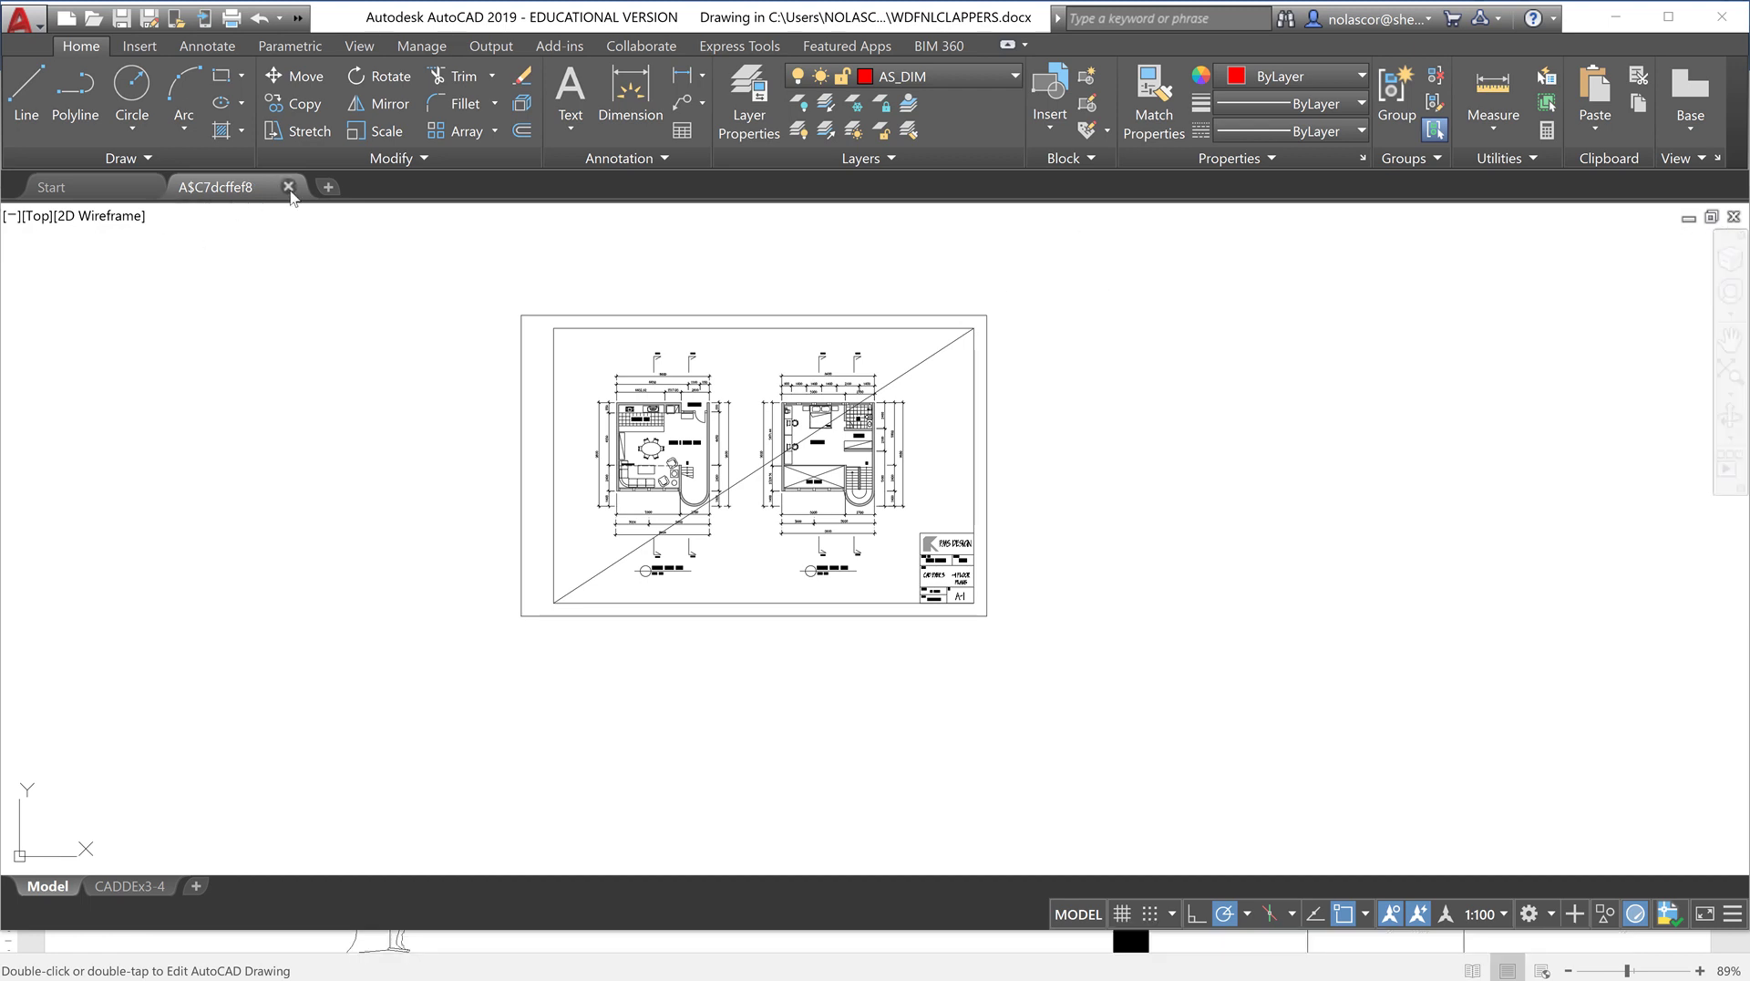
# - Close the edited drawing tab and switch via AutoCAD 2018 back to the Word document
pyautogui.click(290, 194)
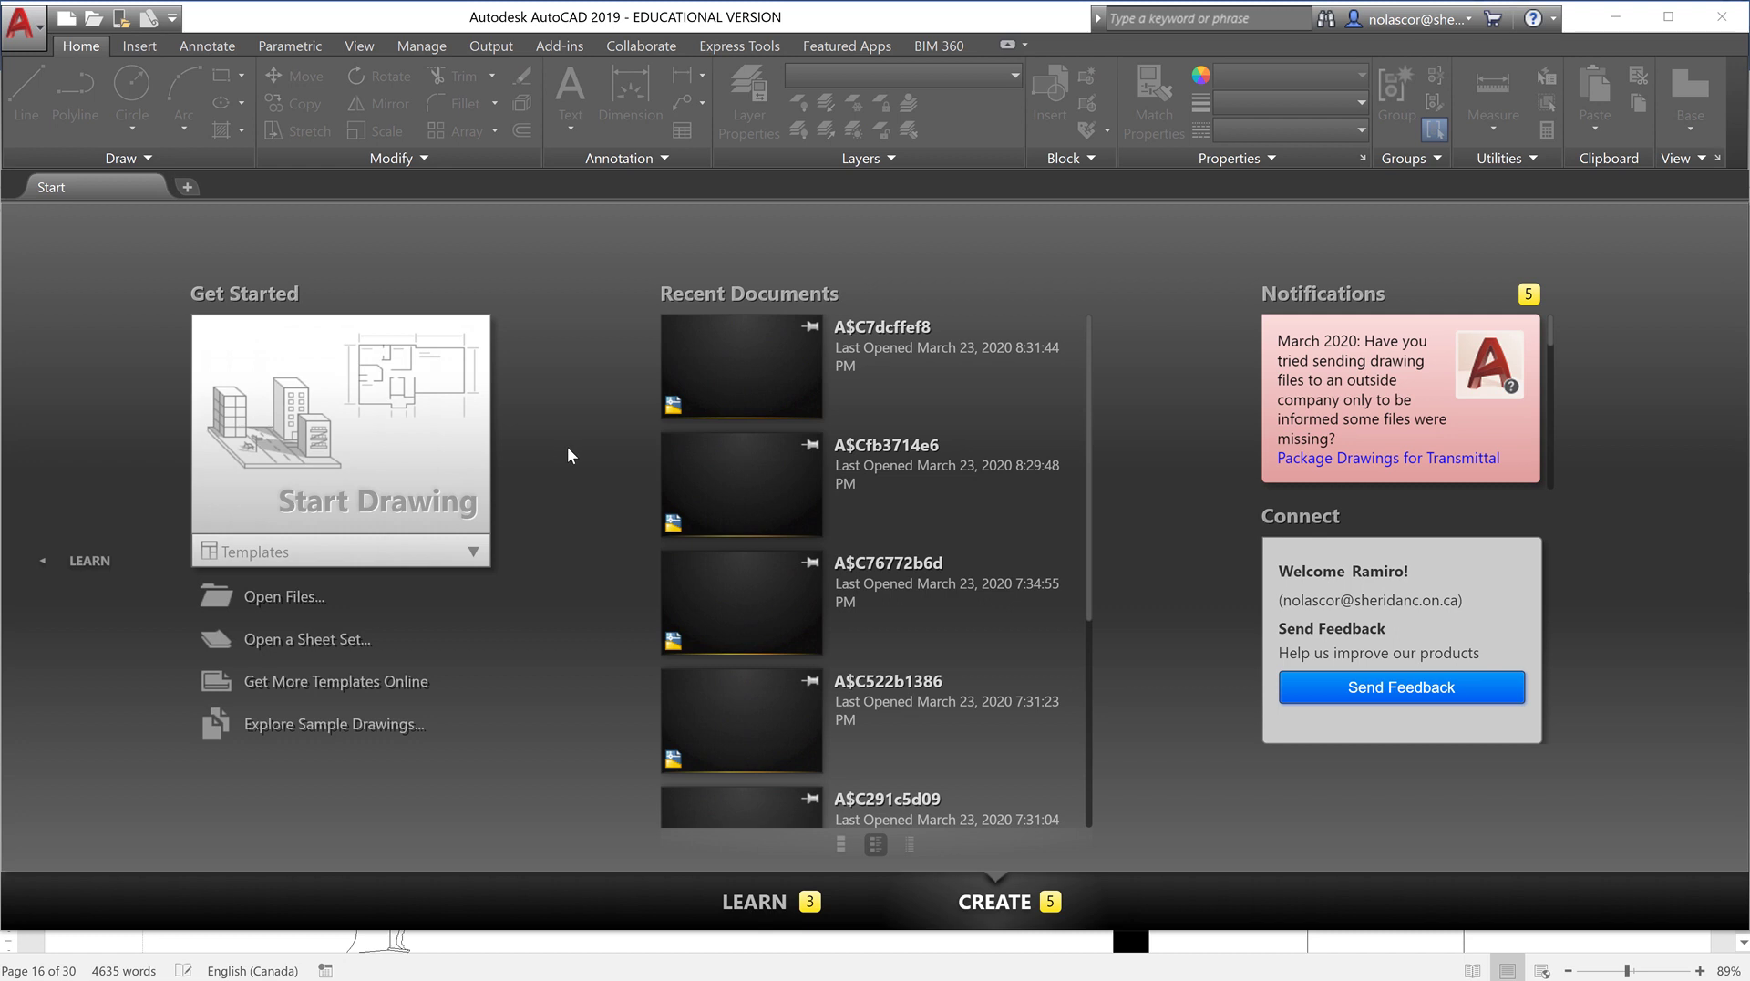
pyautogui.hotkey('alt', 'Tab')
pyautogui.hotkey('alt', 'Tab')
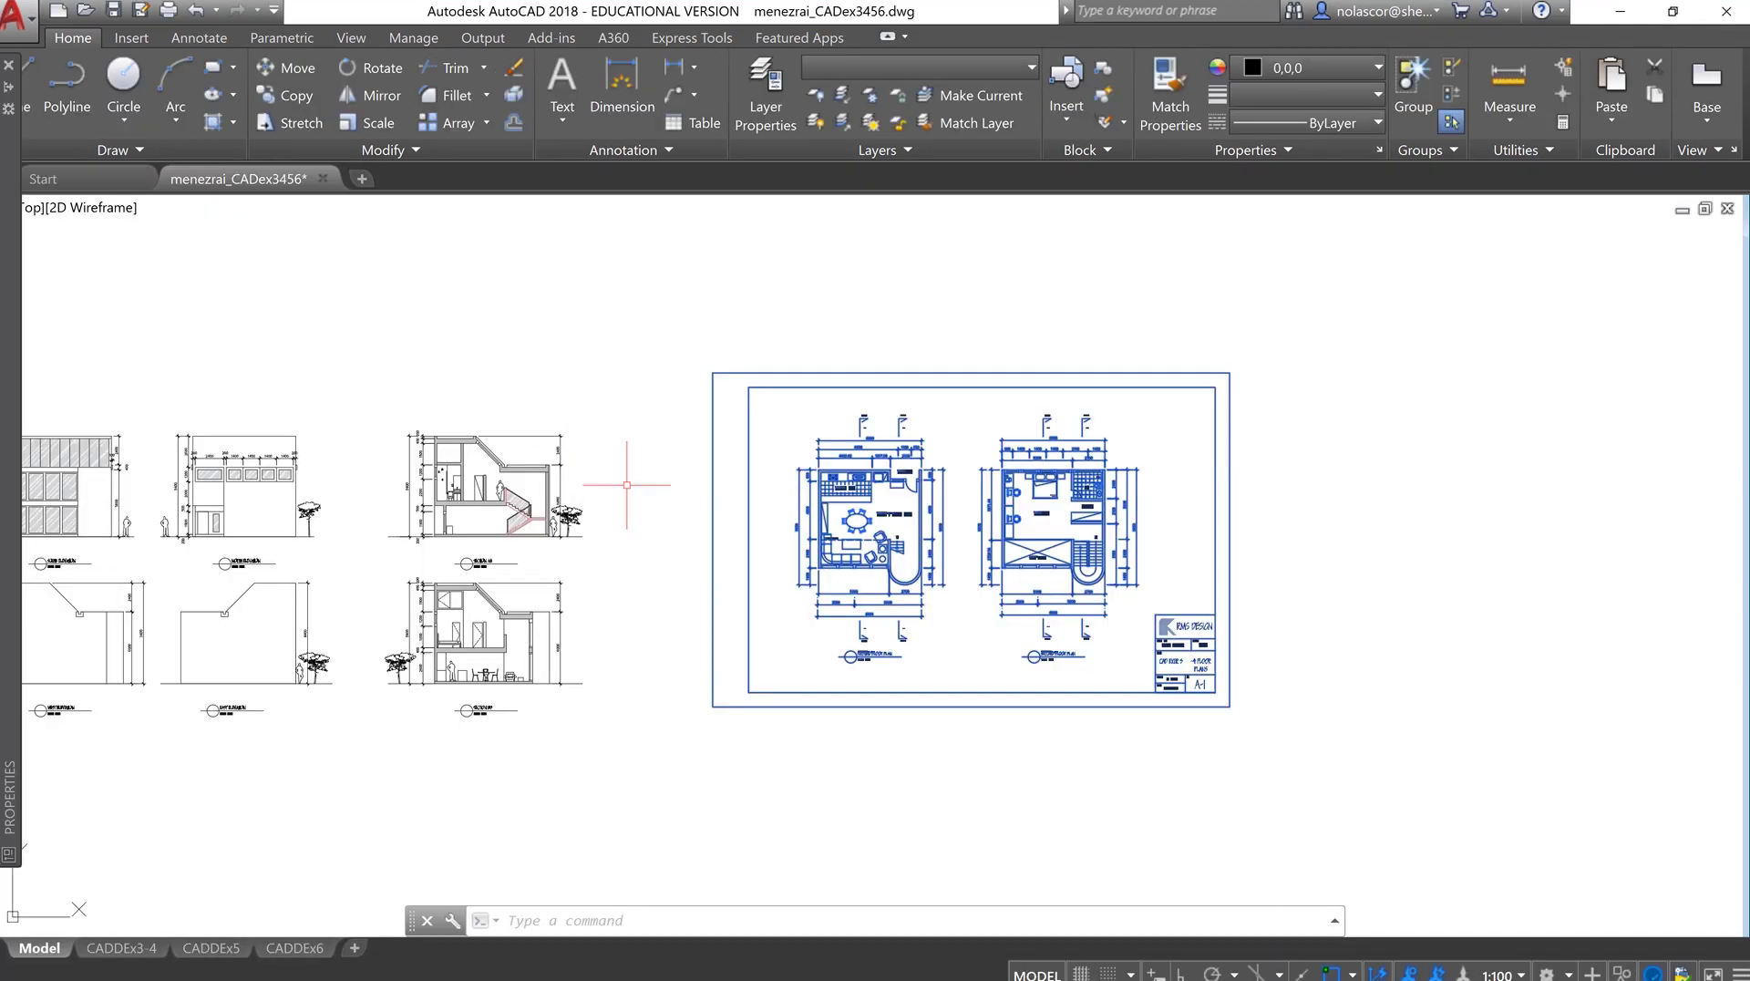
pyautogui.hotkey('alt', 'Tab')
pyautogui.hotkey('alt', 'Tab')
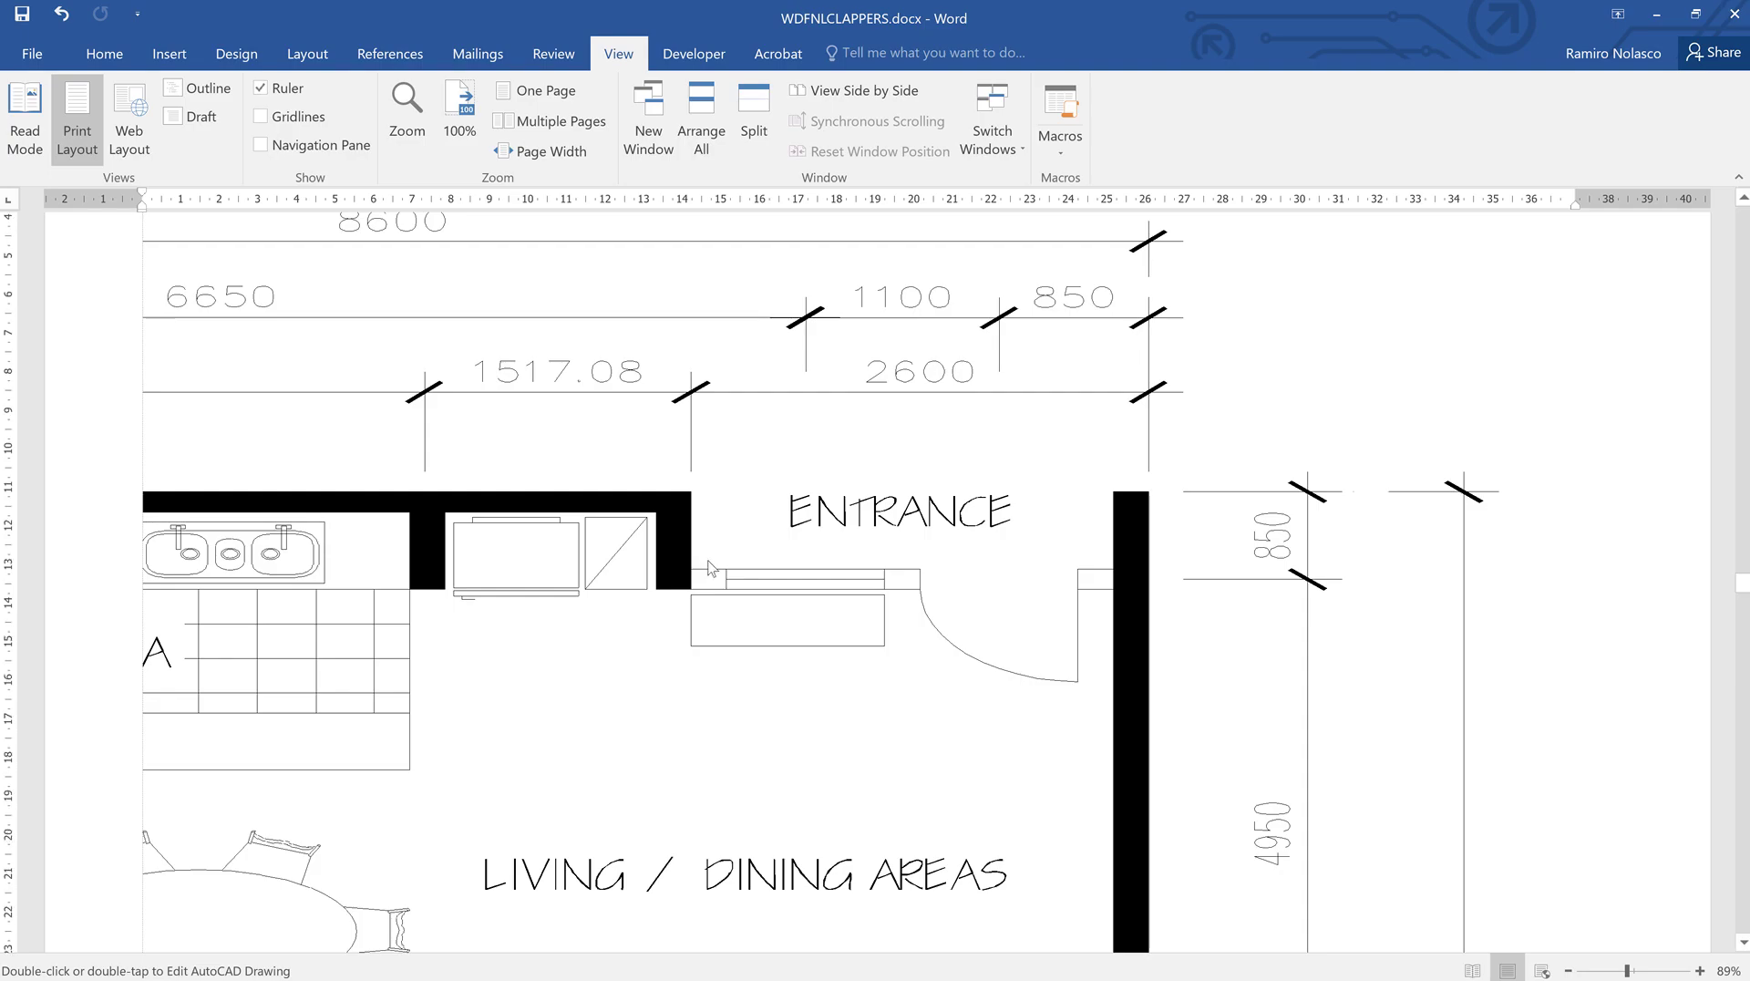
pyautogui.scroll(3, 713, 569)
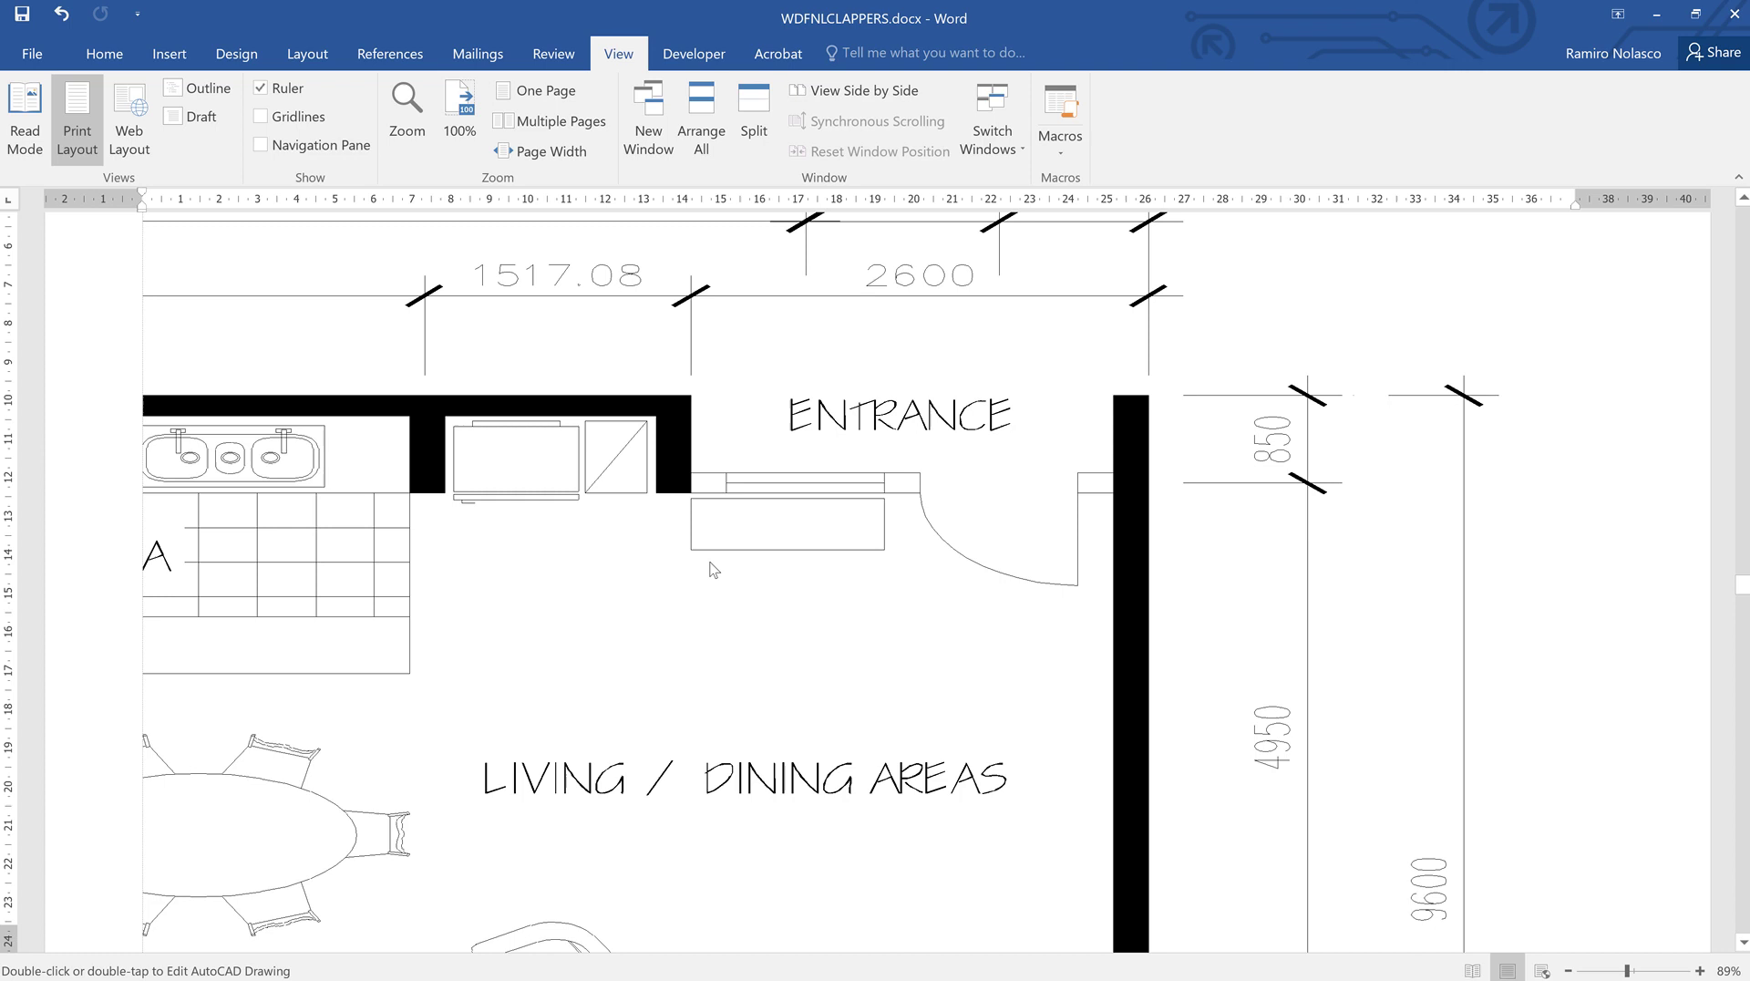
pyautogui.scroll(-10, 713, 569)
pyautogui.scroll(6, 738, 592)
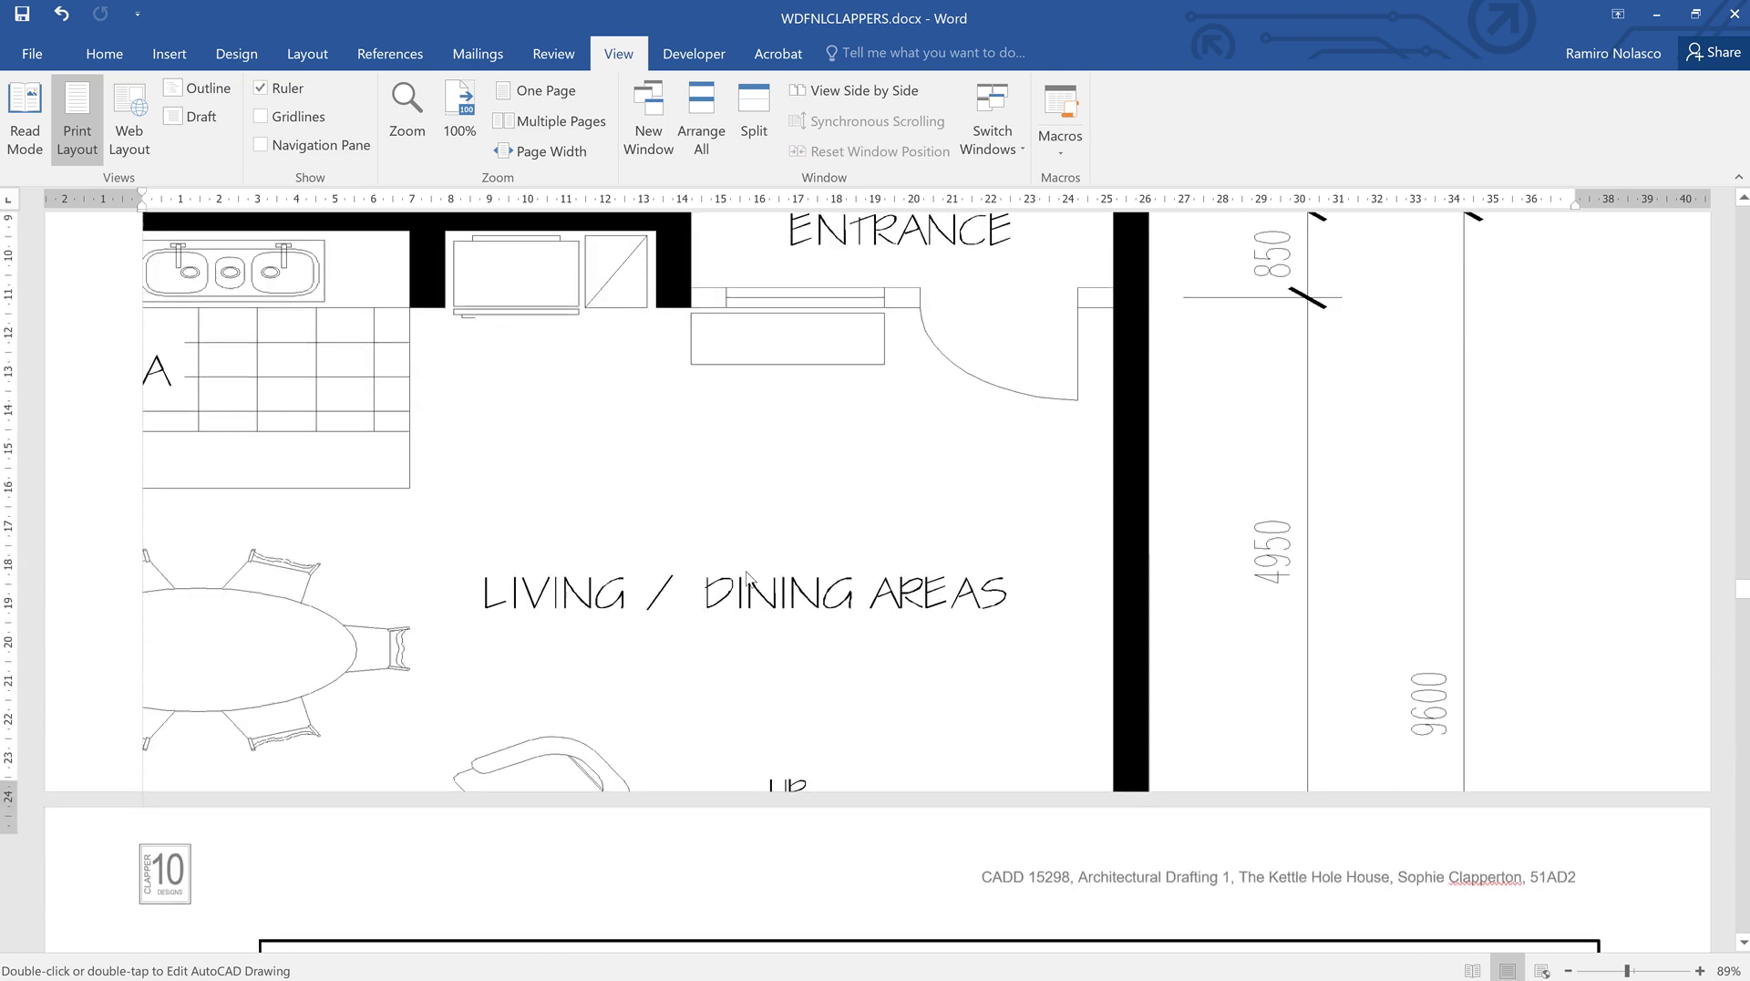
pyautogui.scroll(8, 747, 575)
pyautogui.hotkey('alt', 'Tab')
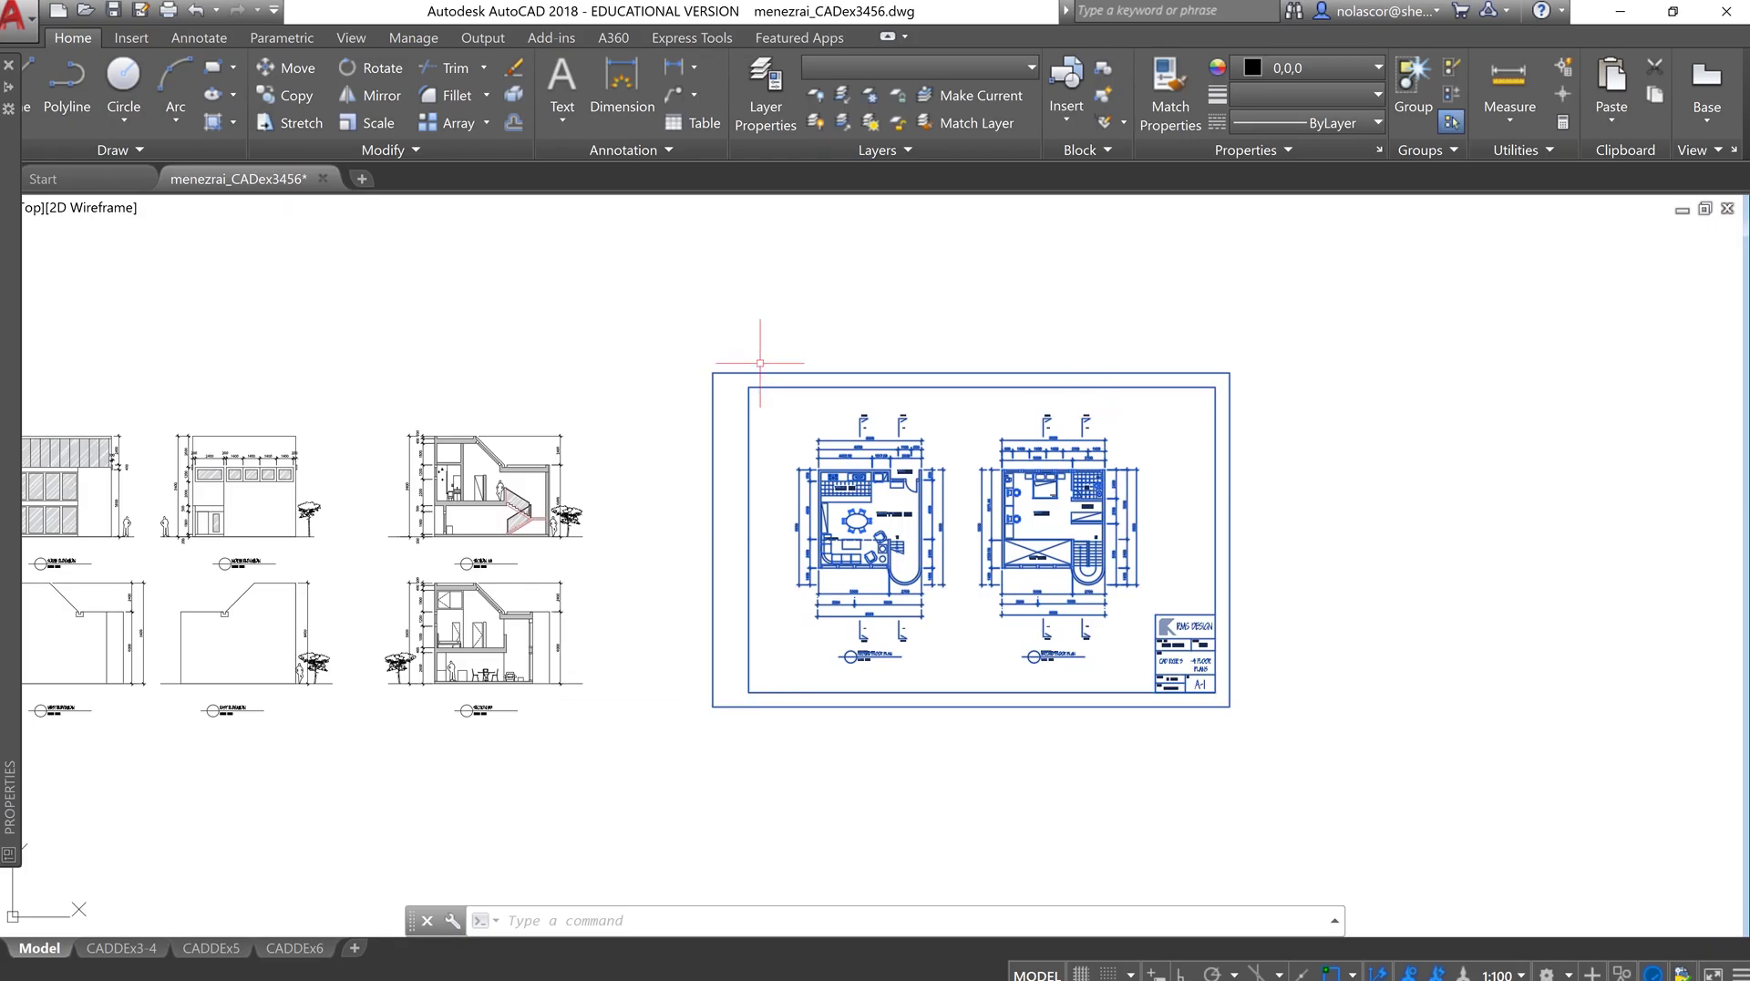
pyautogui.hotkey('alt', 'Tab')
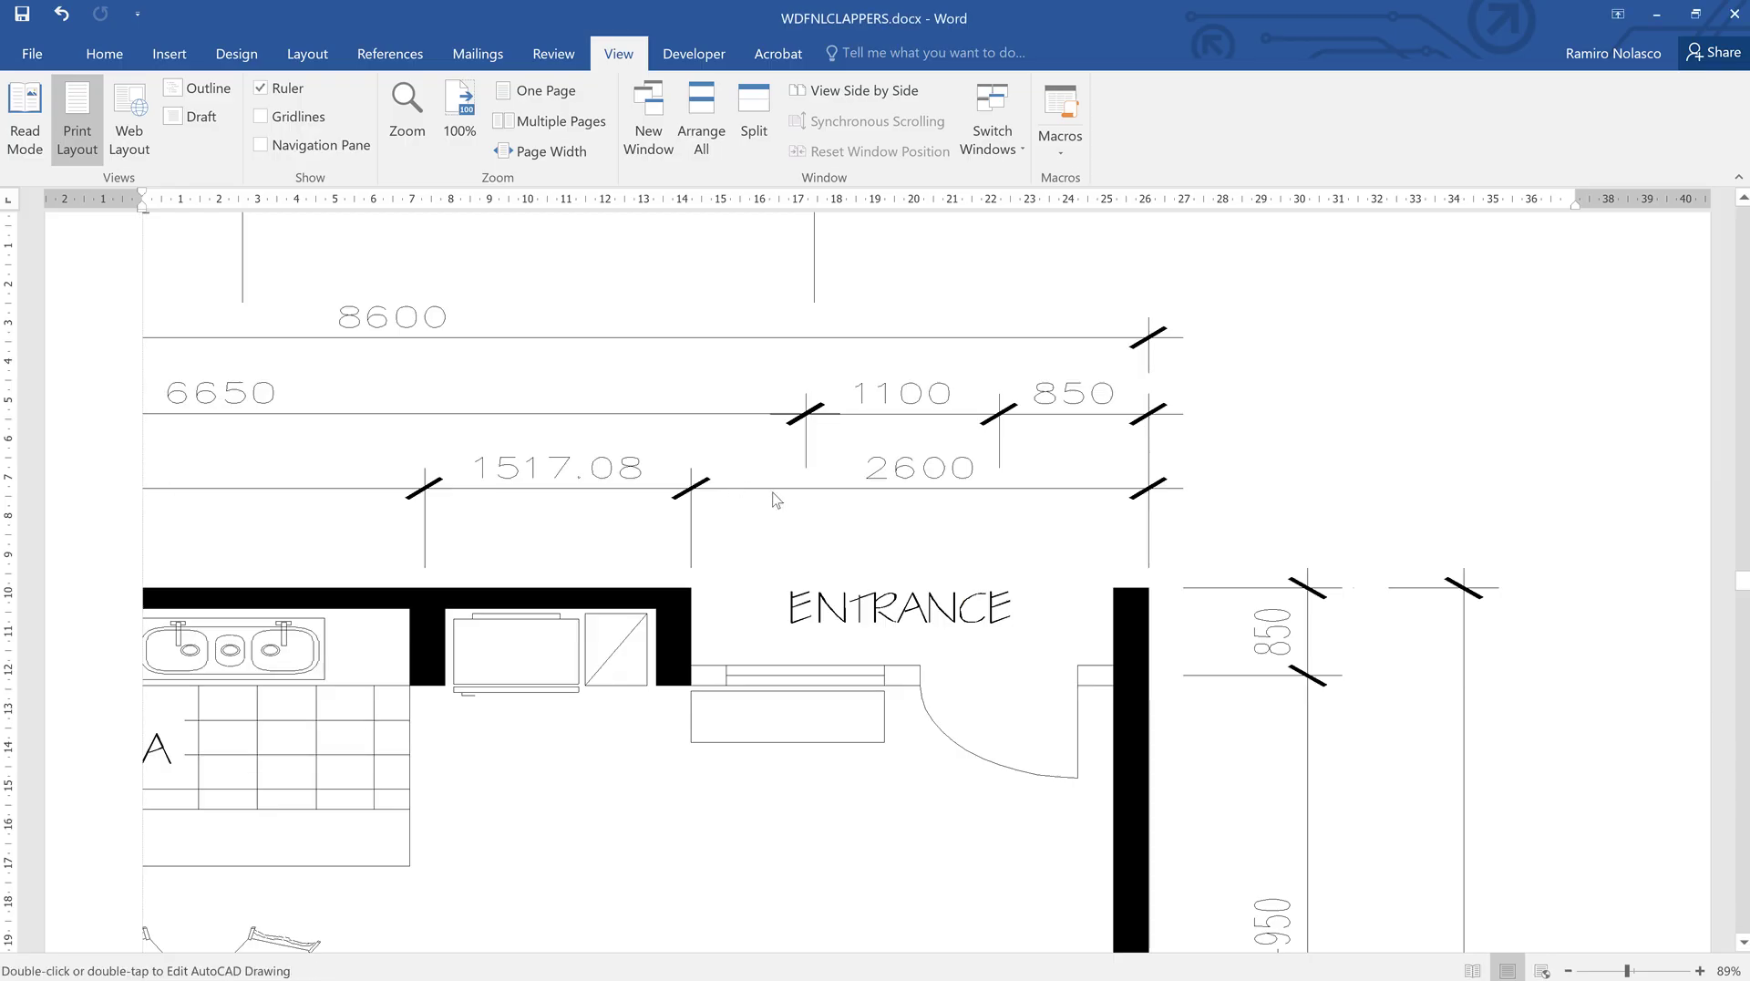
pyautogui.scroll(-5, 770, 495)
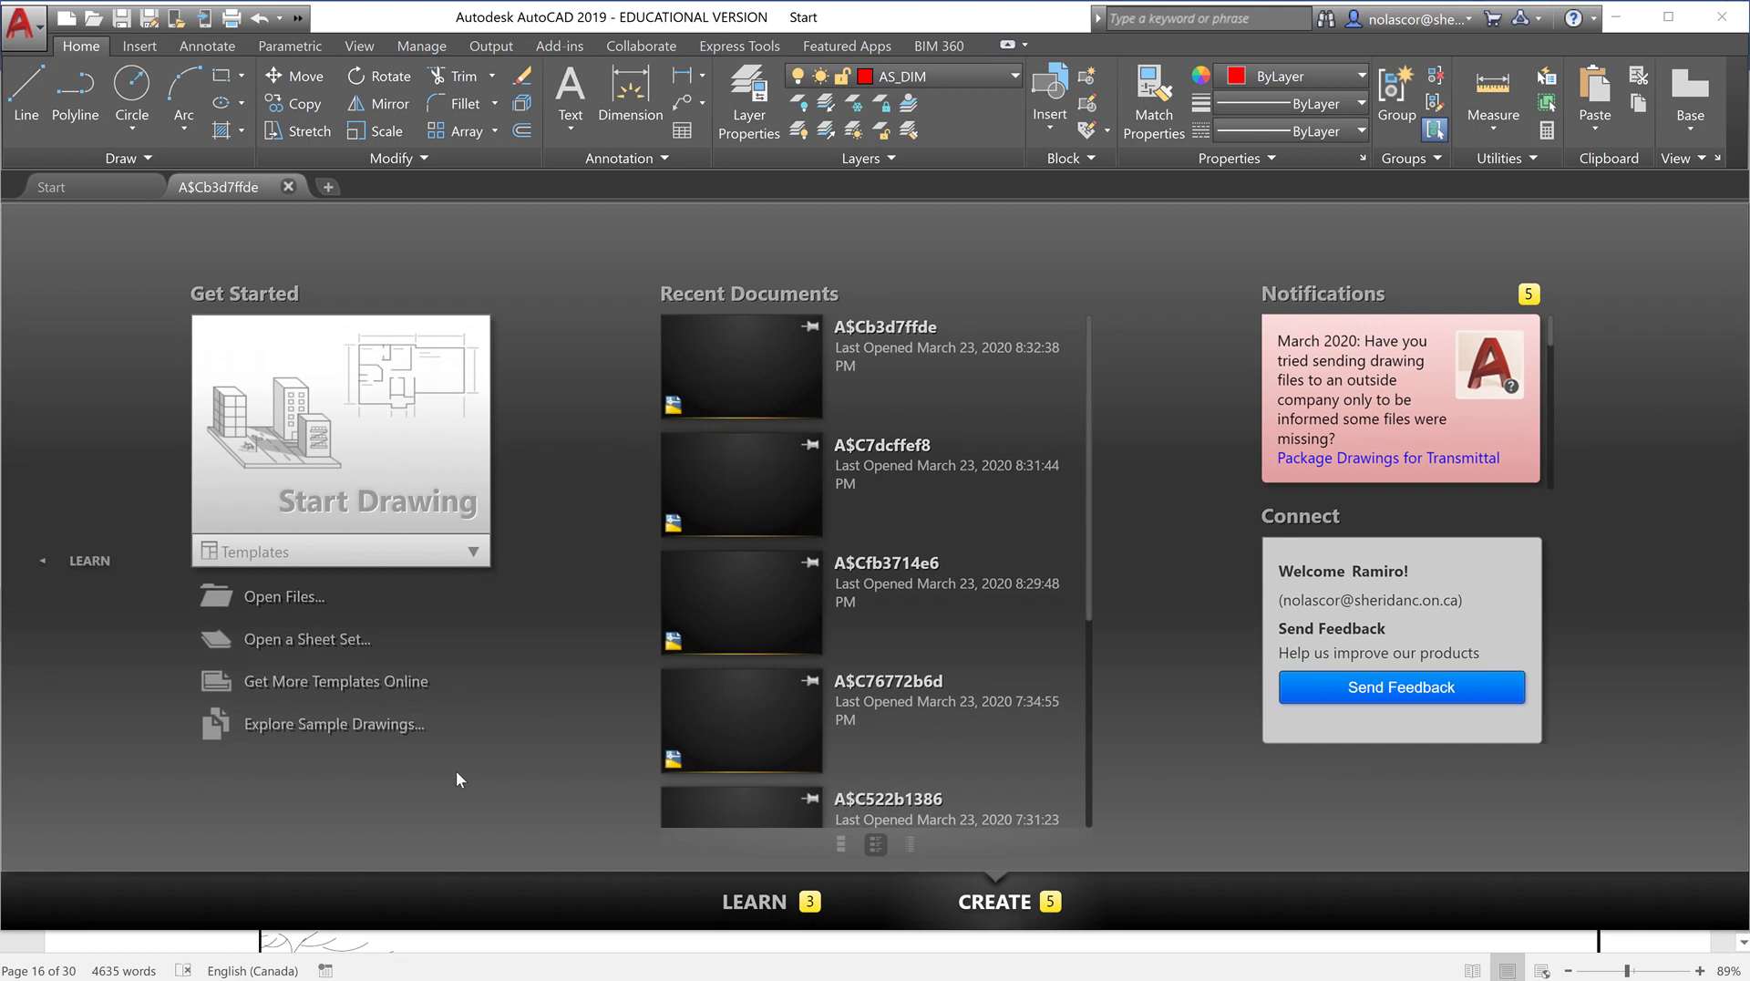
pyautogui.hotkey('alt', 'Tab')
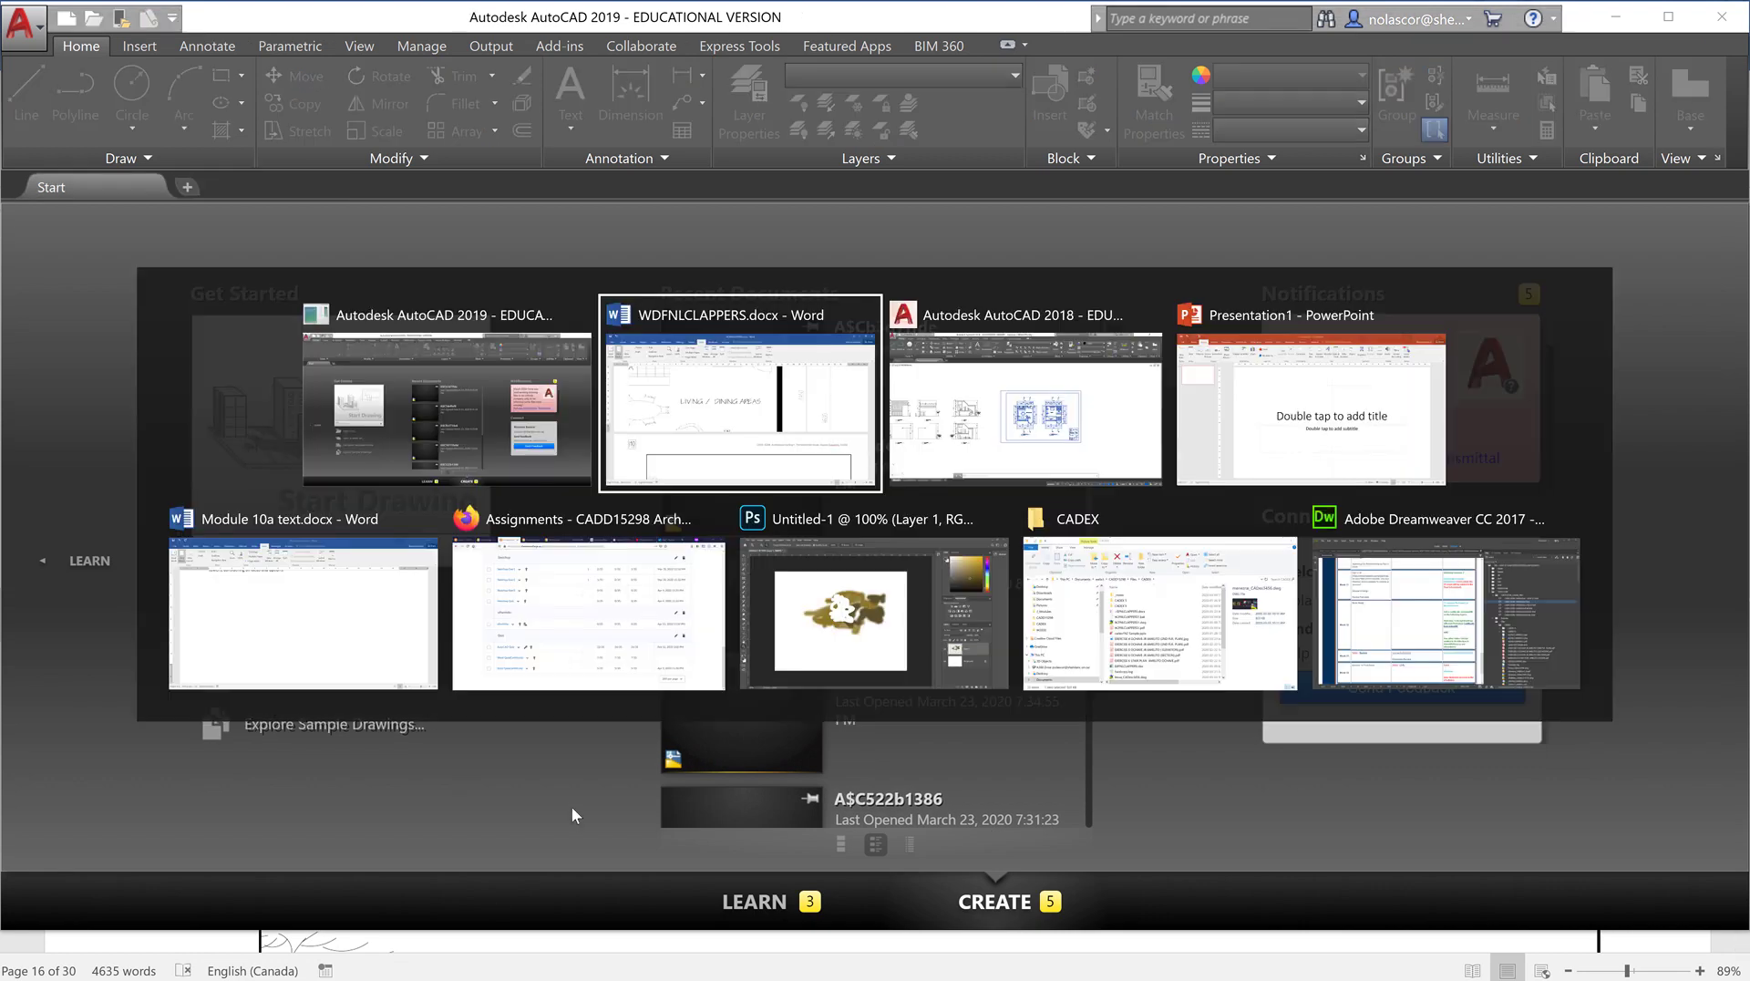
# - Click the embedded floor plan so Word redraws it showing the new diagonal line
pyautogui.scroll(-1, 1074, 626)
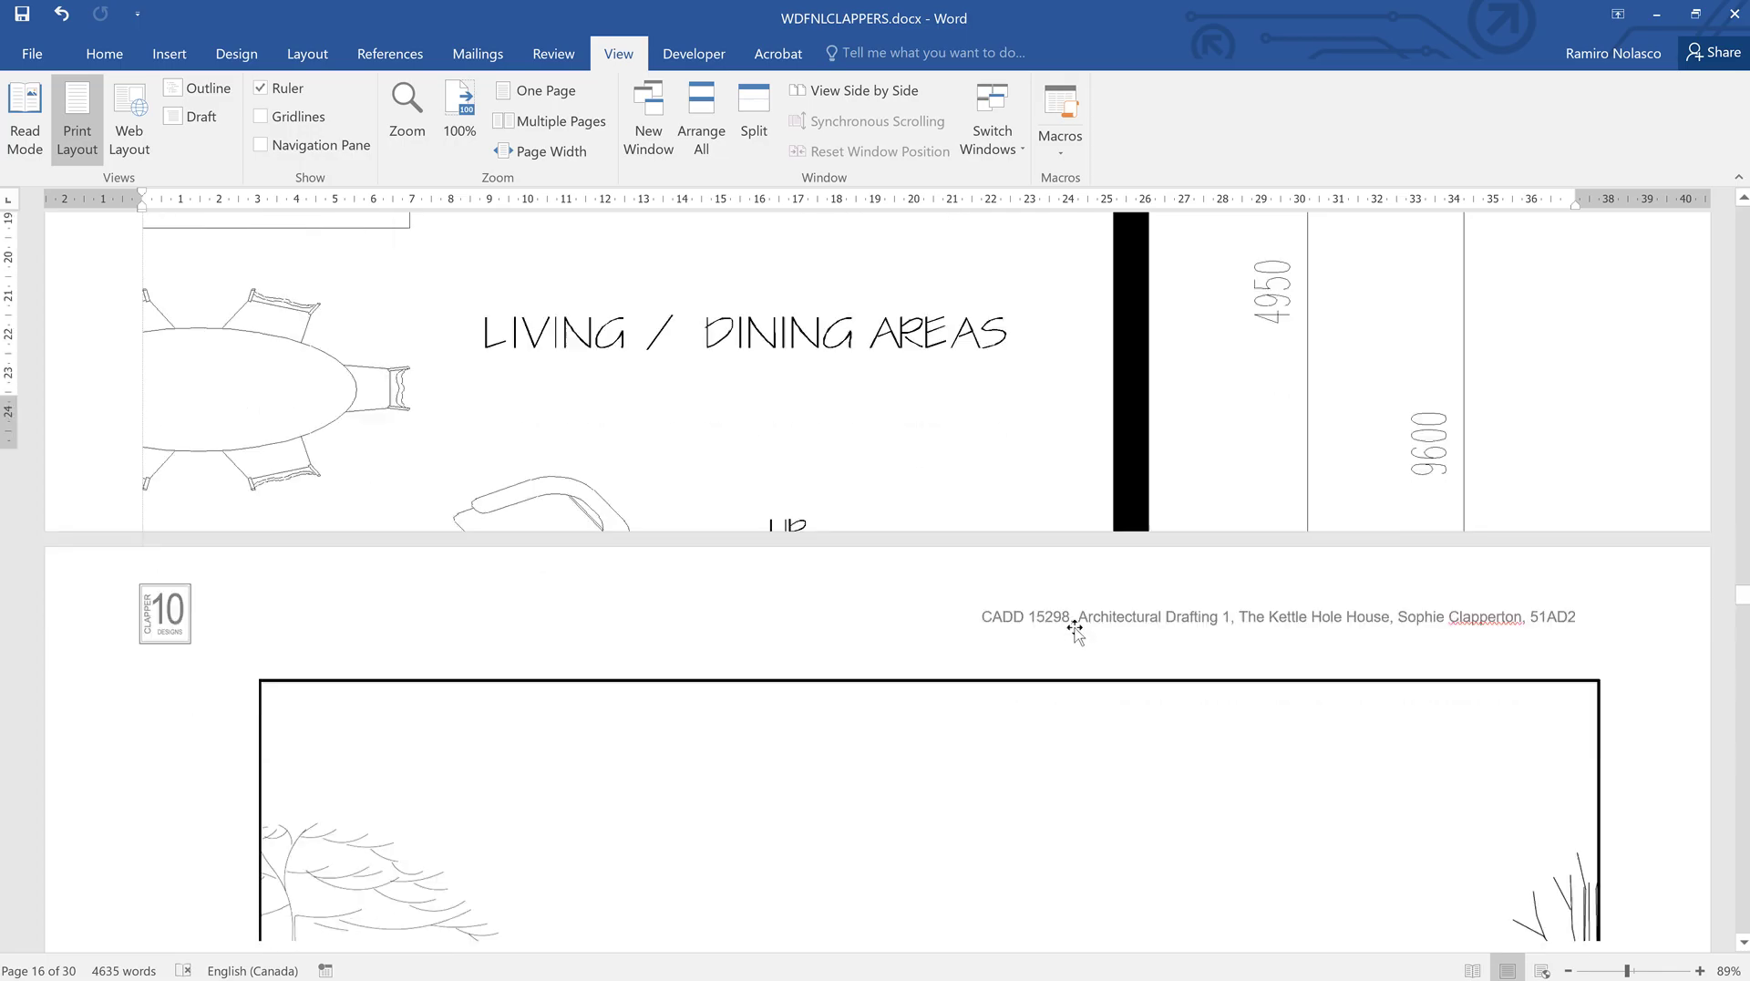
pyautogui.scroll(3, 1137, 605)
pyautogui.scroll(7, 1159, 597)
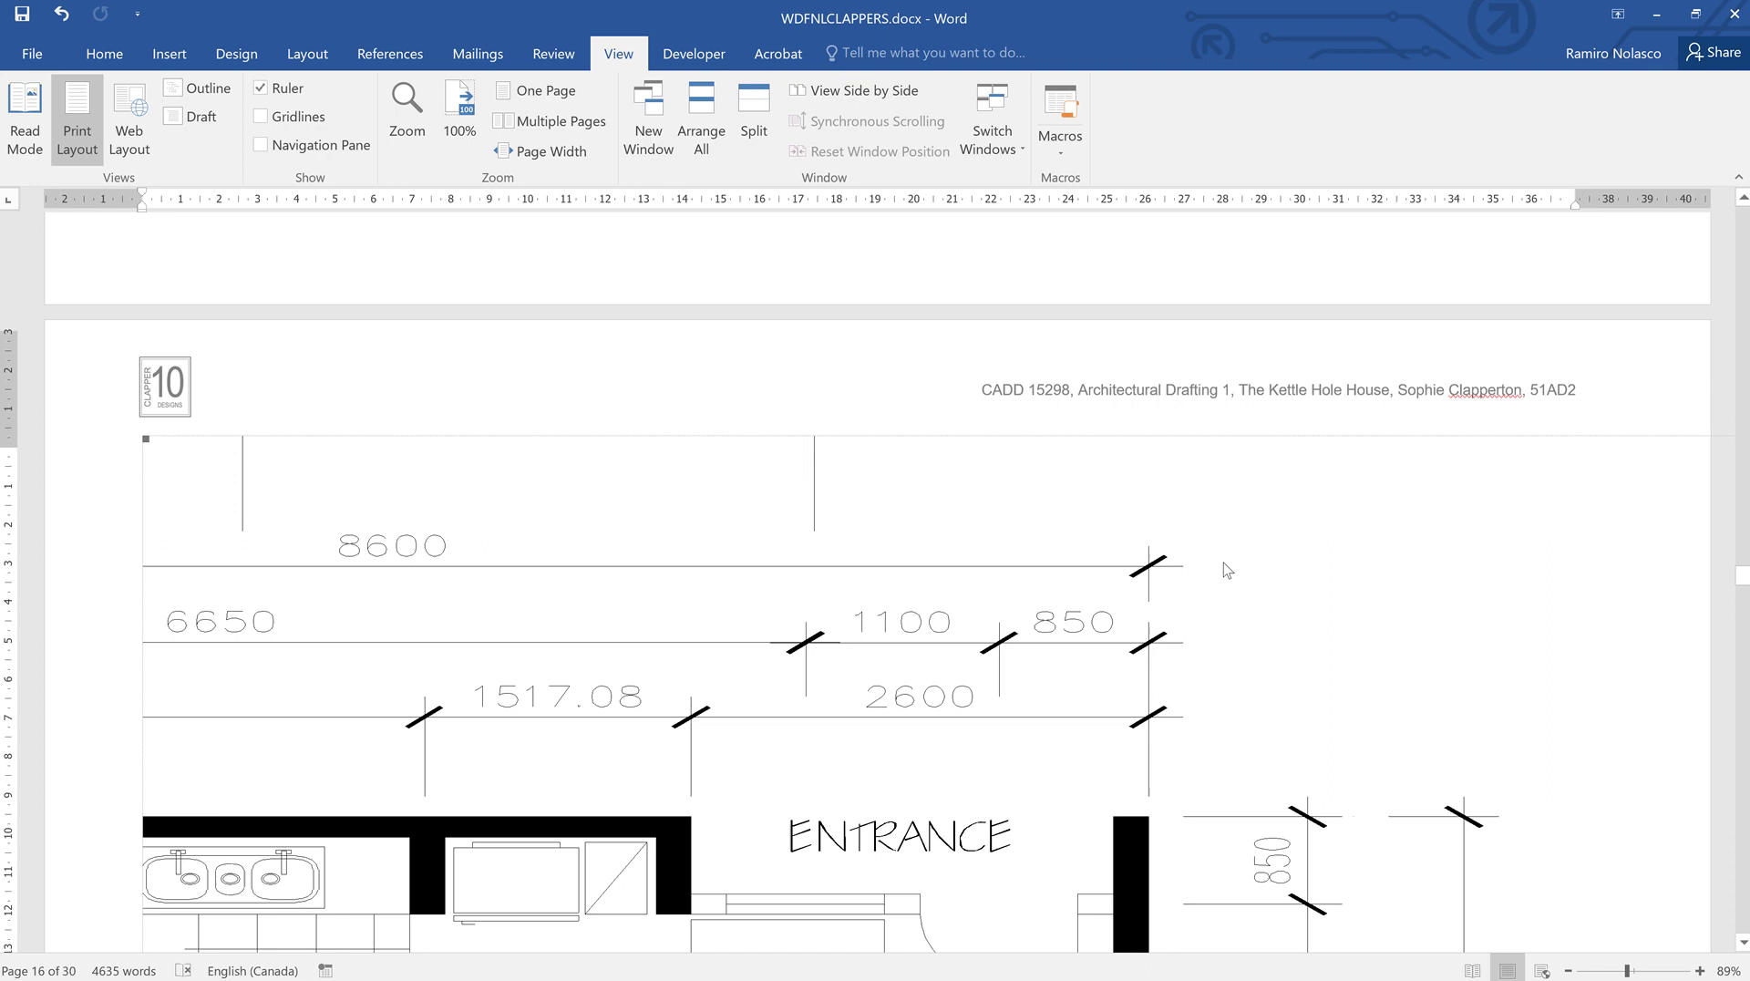
pyautogui.click(973, 585)
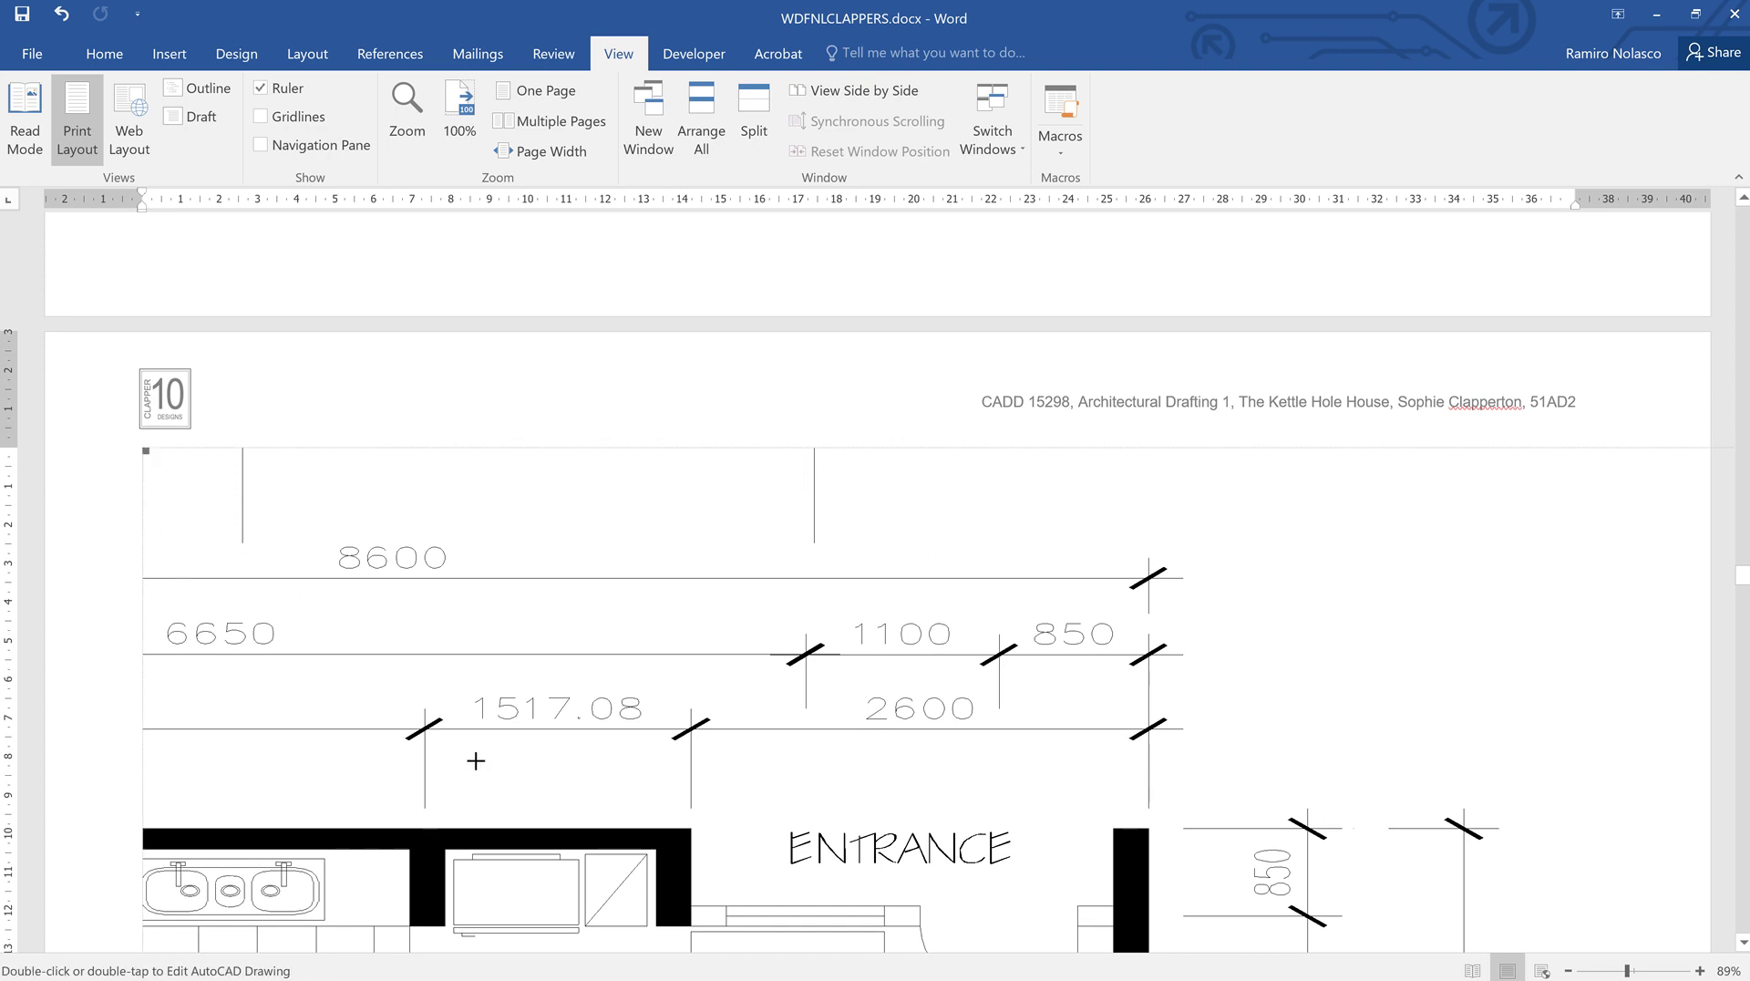
pyautogui.scroll(-1, 727, 809)
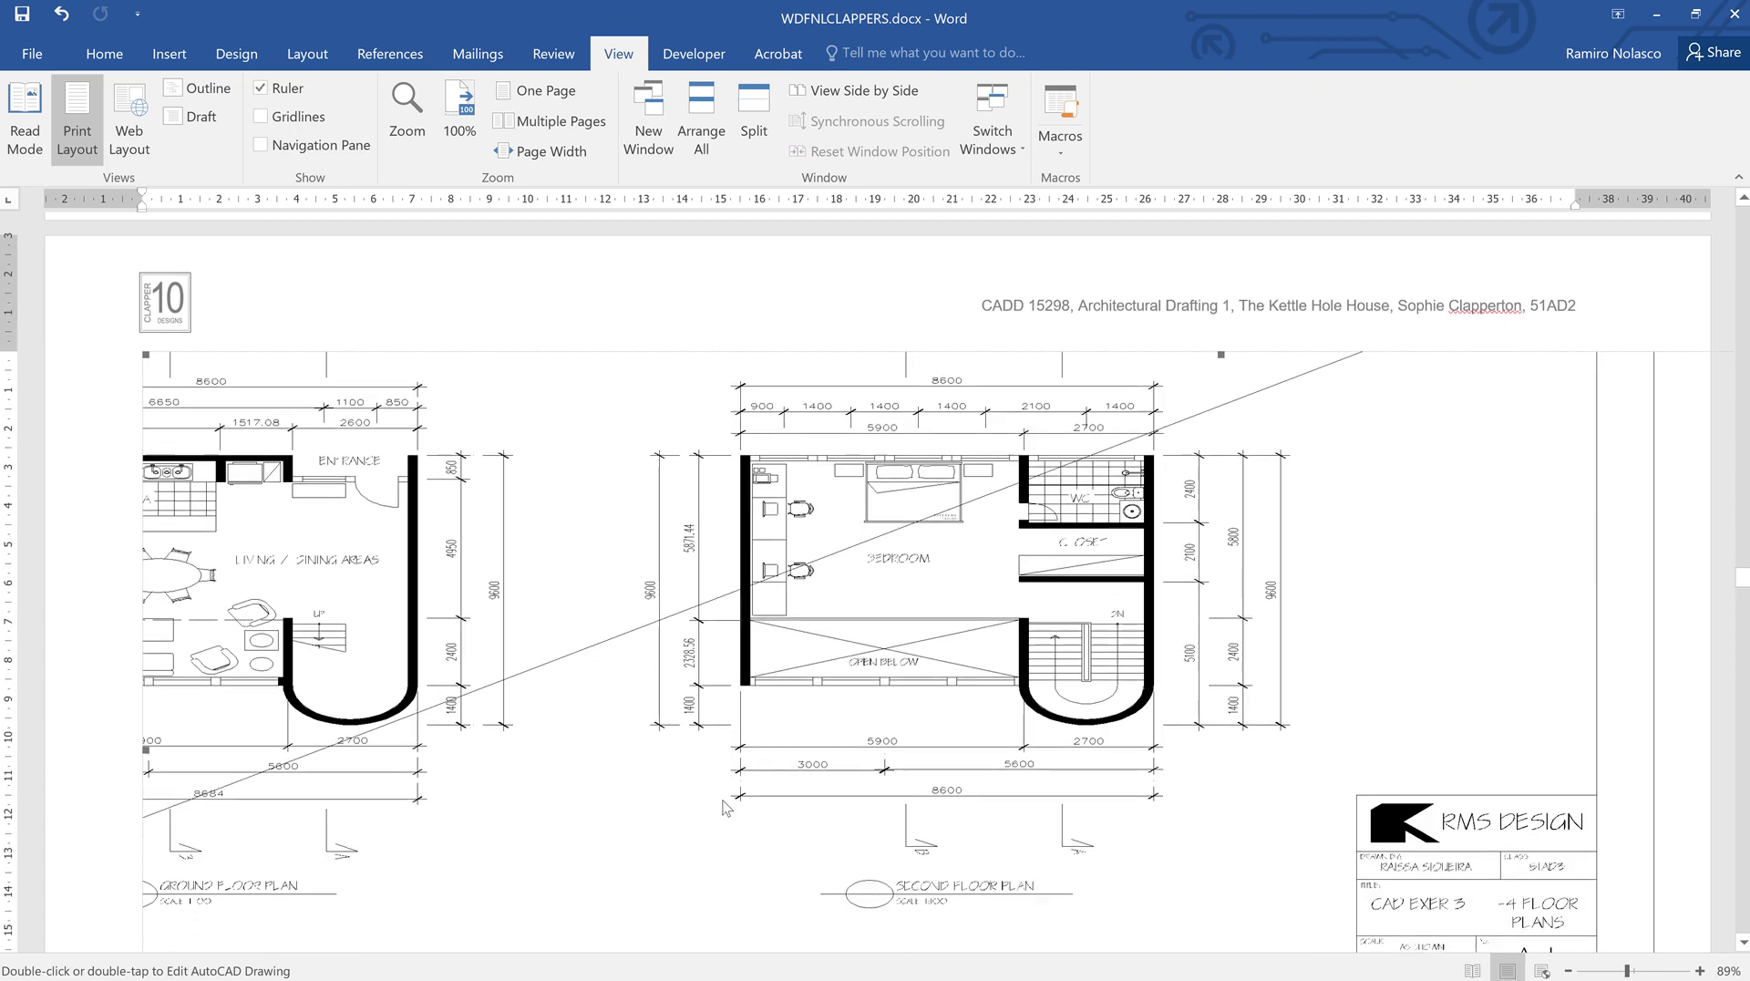
pyautogui.scroll(-2, 783, 784)
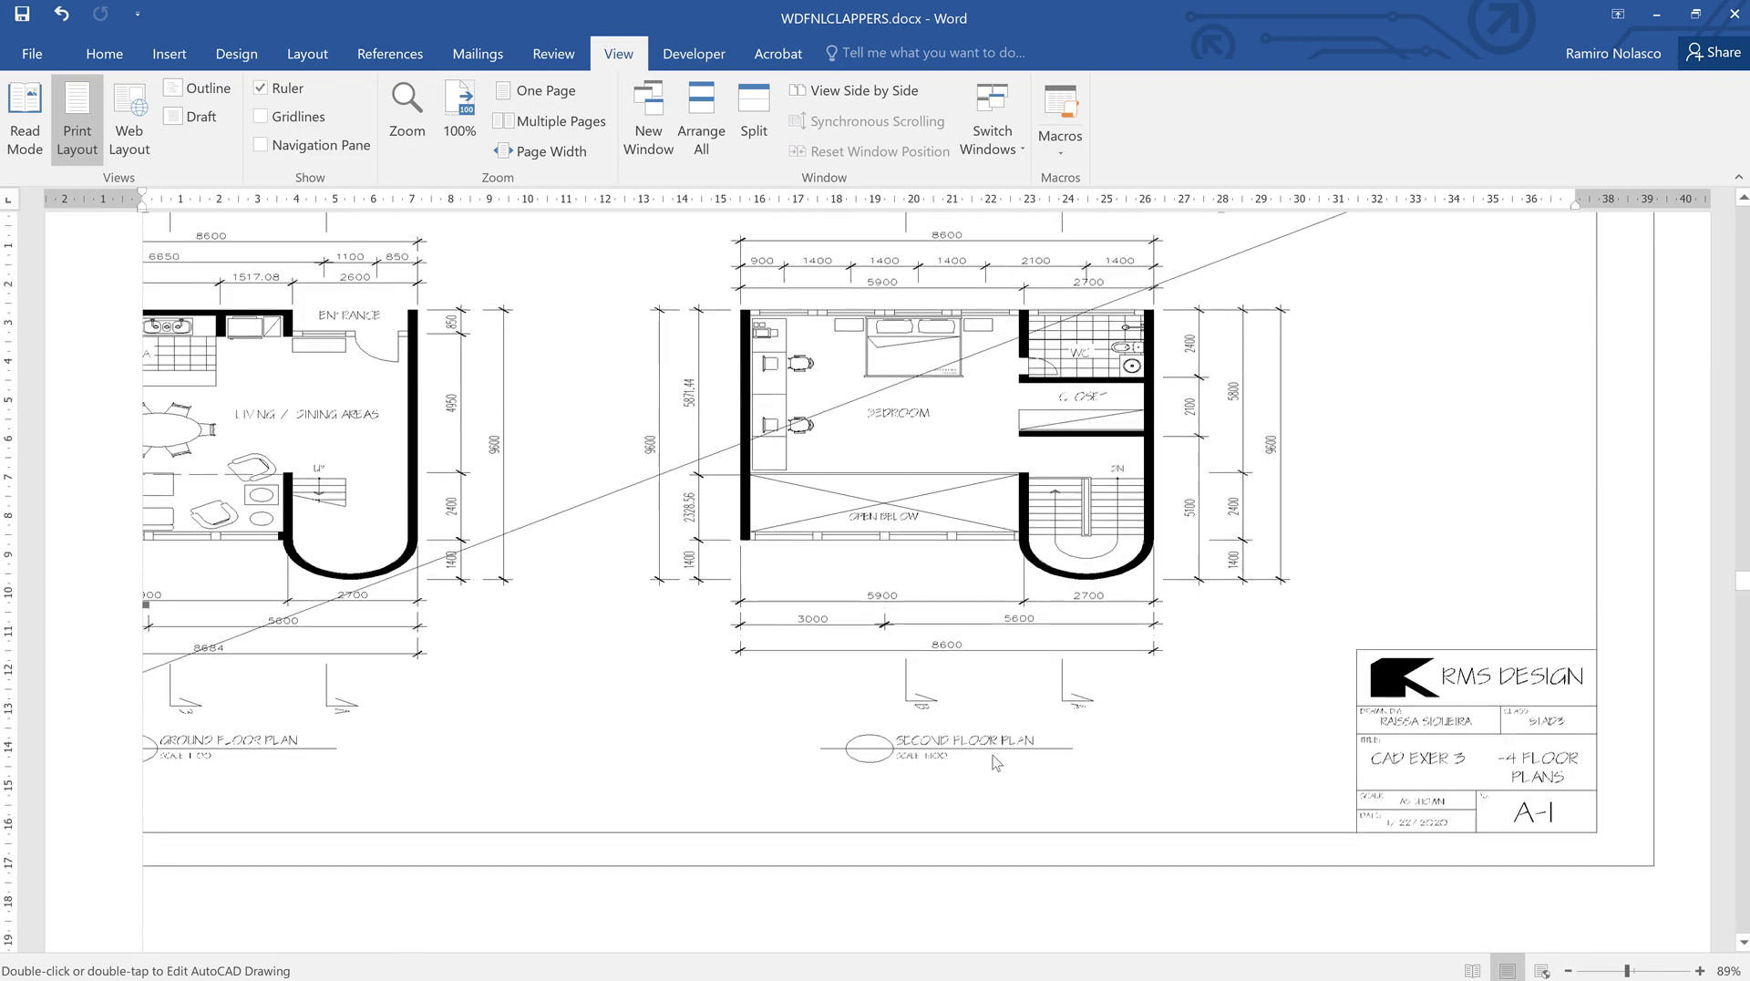
pyautogui.scroll(1, 996, 762)
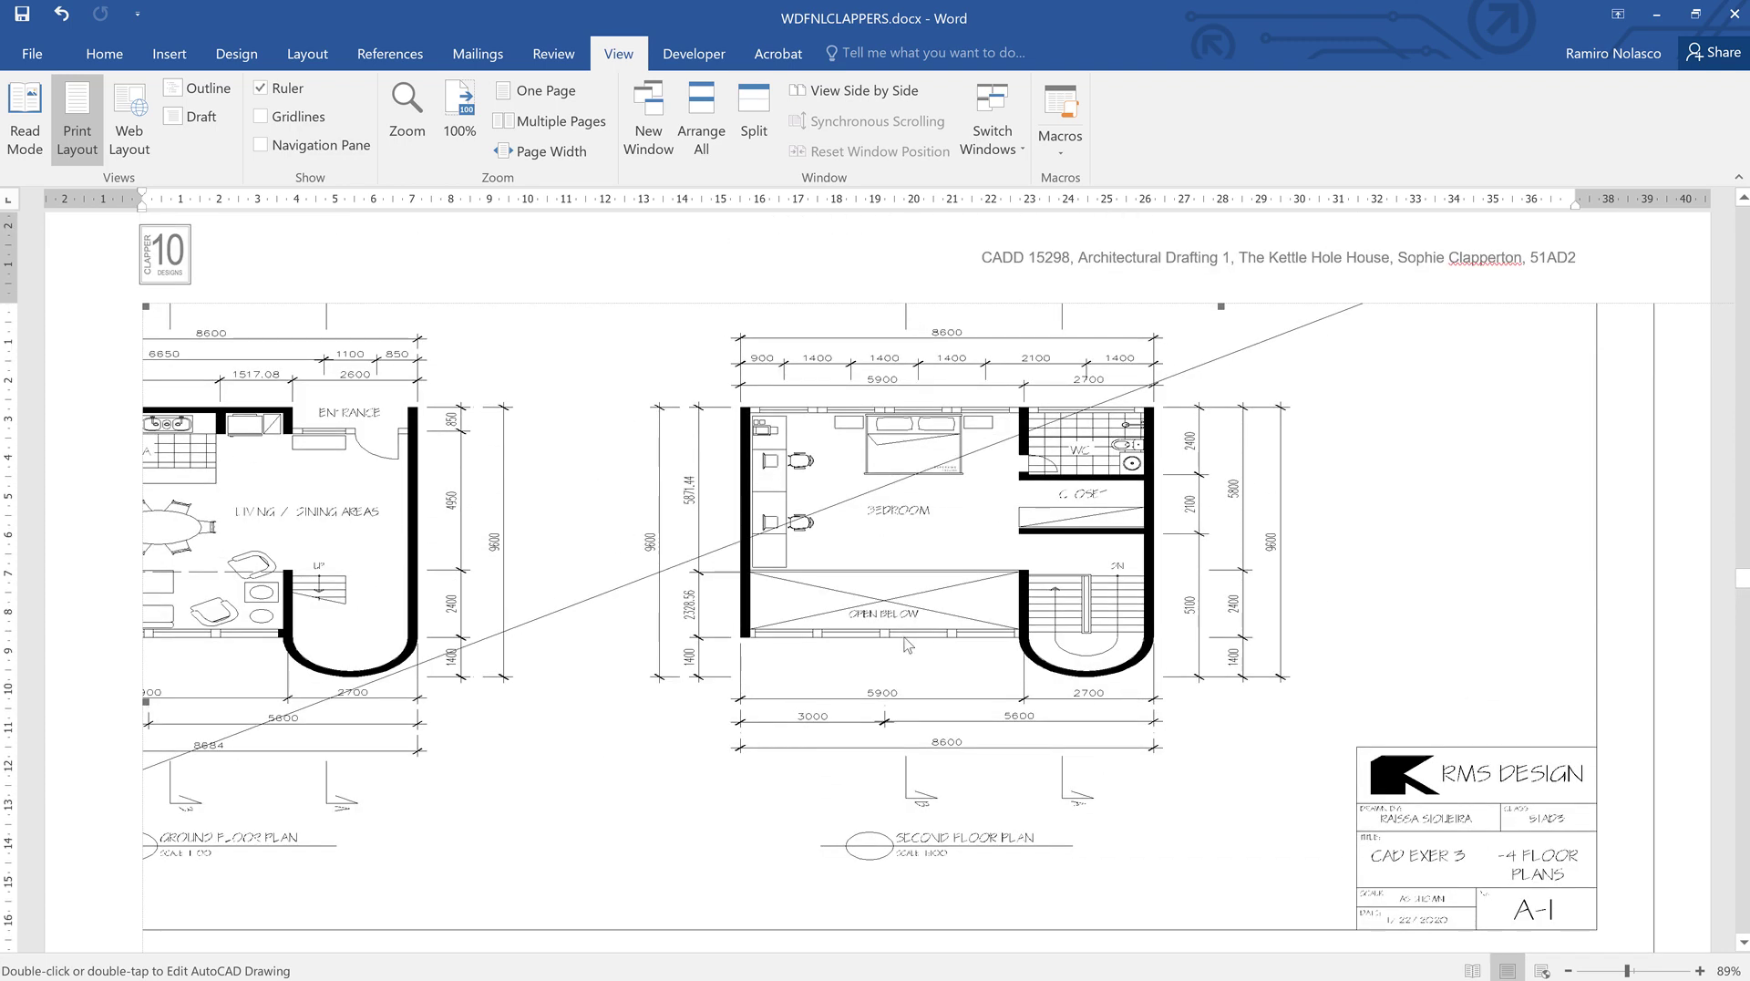
pyautogui.scroll(-1, 1175, 769)
pyautogui.scroll(1, 558, 512)
# - Shrink the embedded drawing from its top-left corner in two drags to fit the page
pyautogui.moveTo(148, 306); pyautogui.dragTo(315, 441)
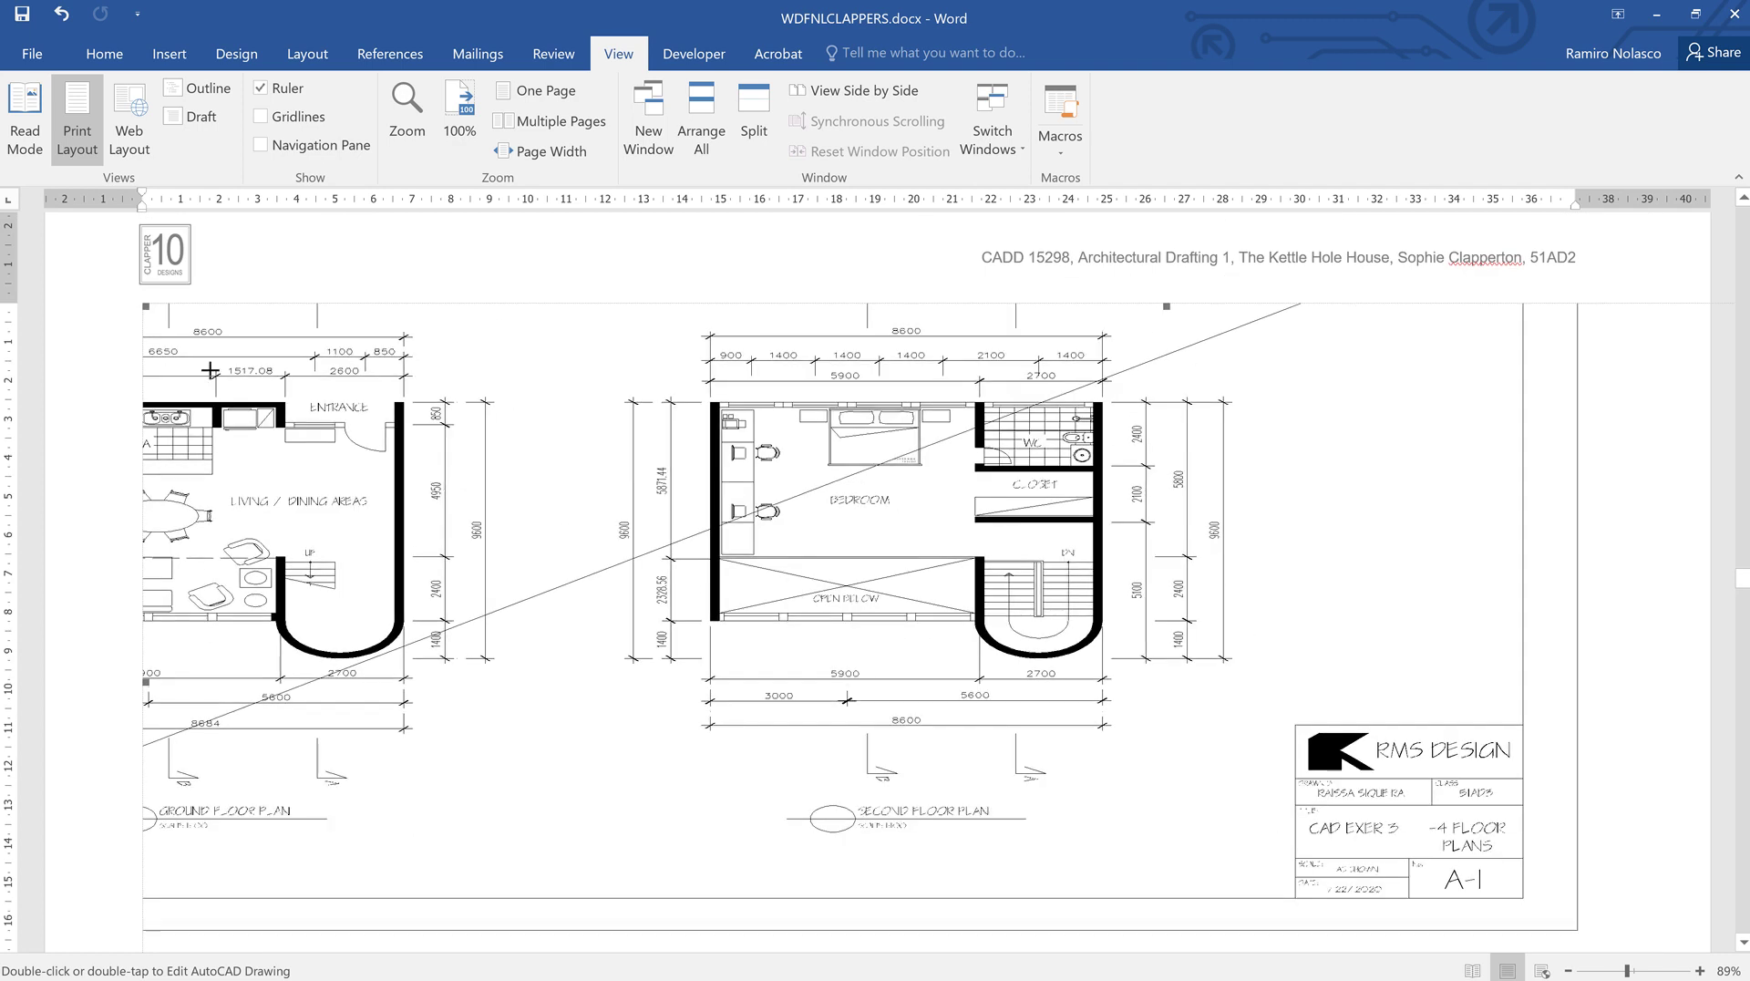
pyautogui.moveTo(210, 370); pyautogui.dragTo(383, 538)
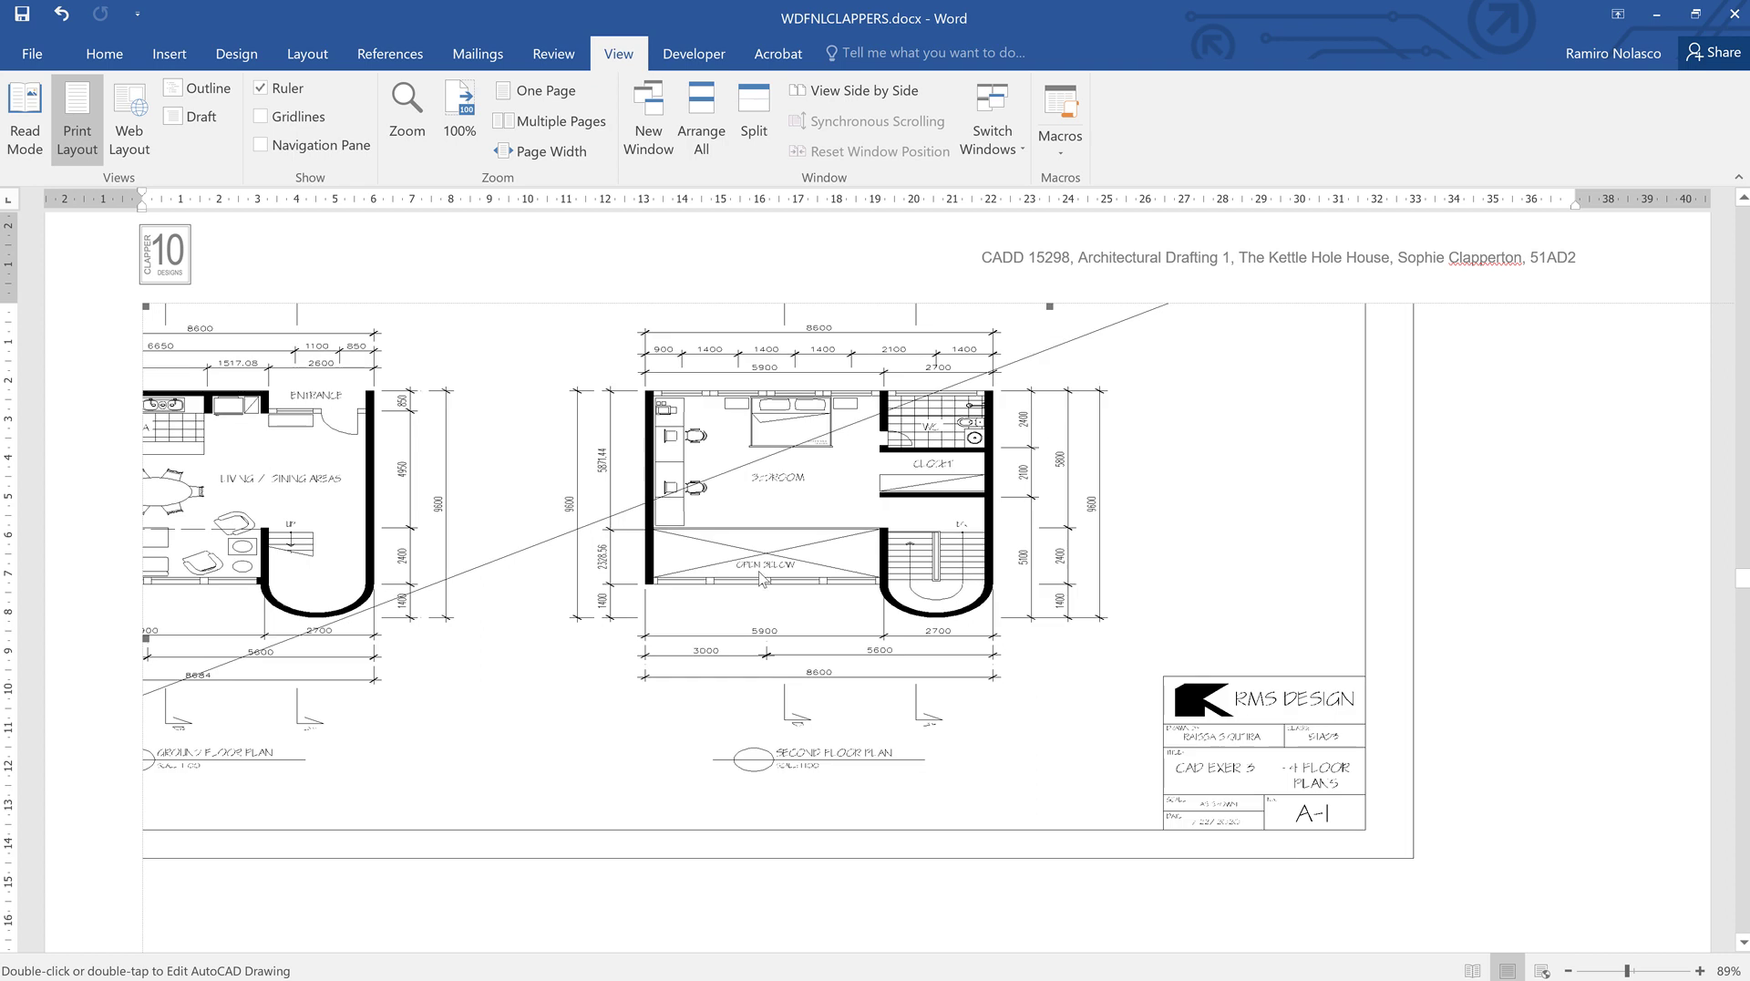
pyautogui.scroll(-4, 1221, 682)
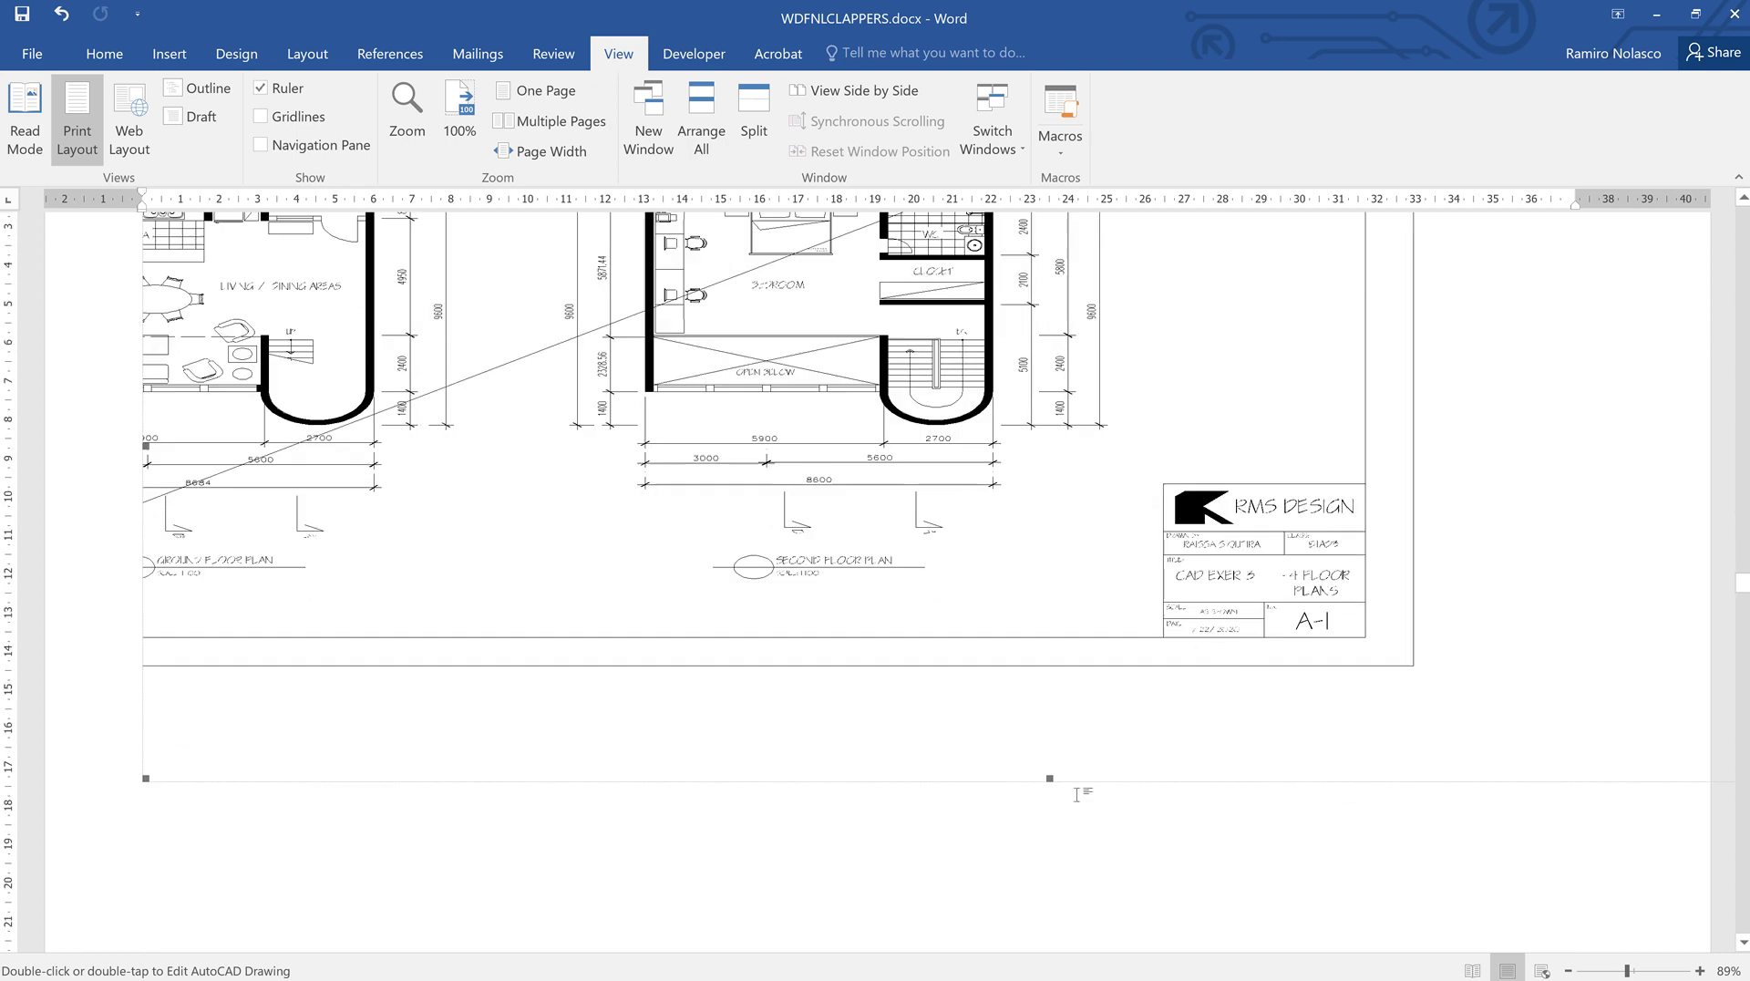
pyautogui.scroll(-3, 1164, 690)
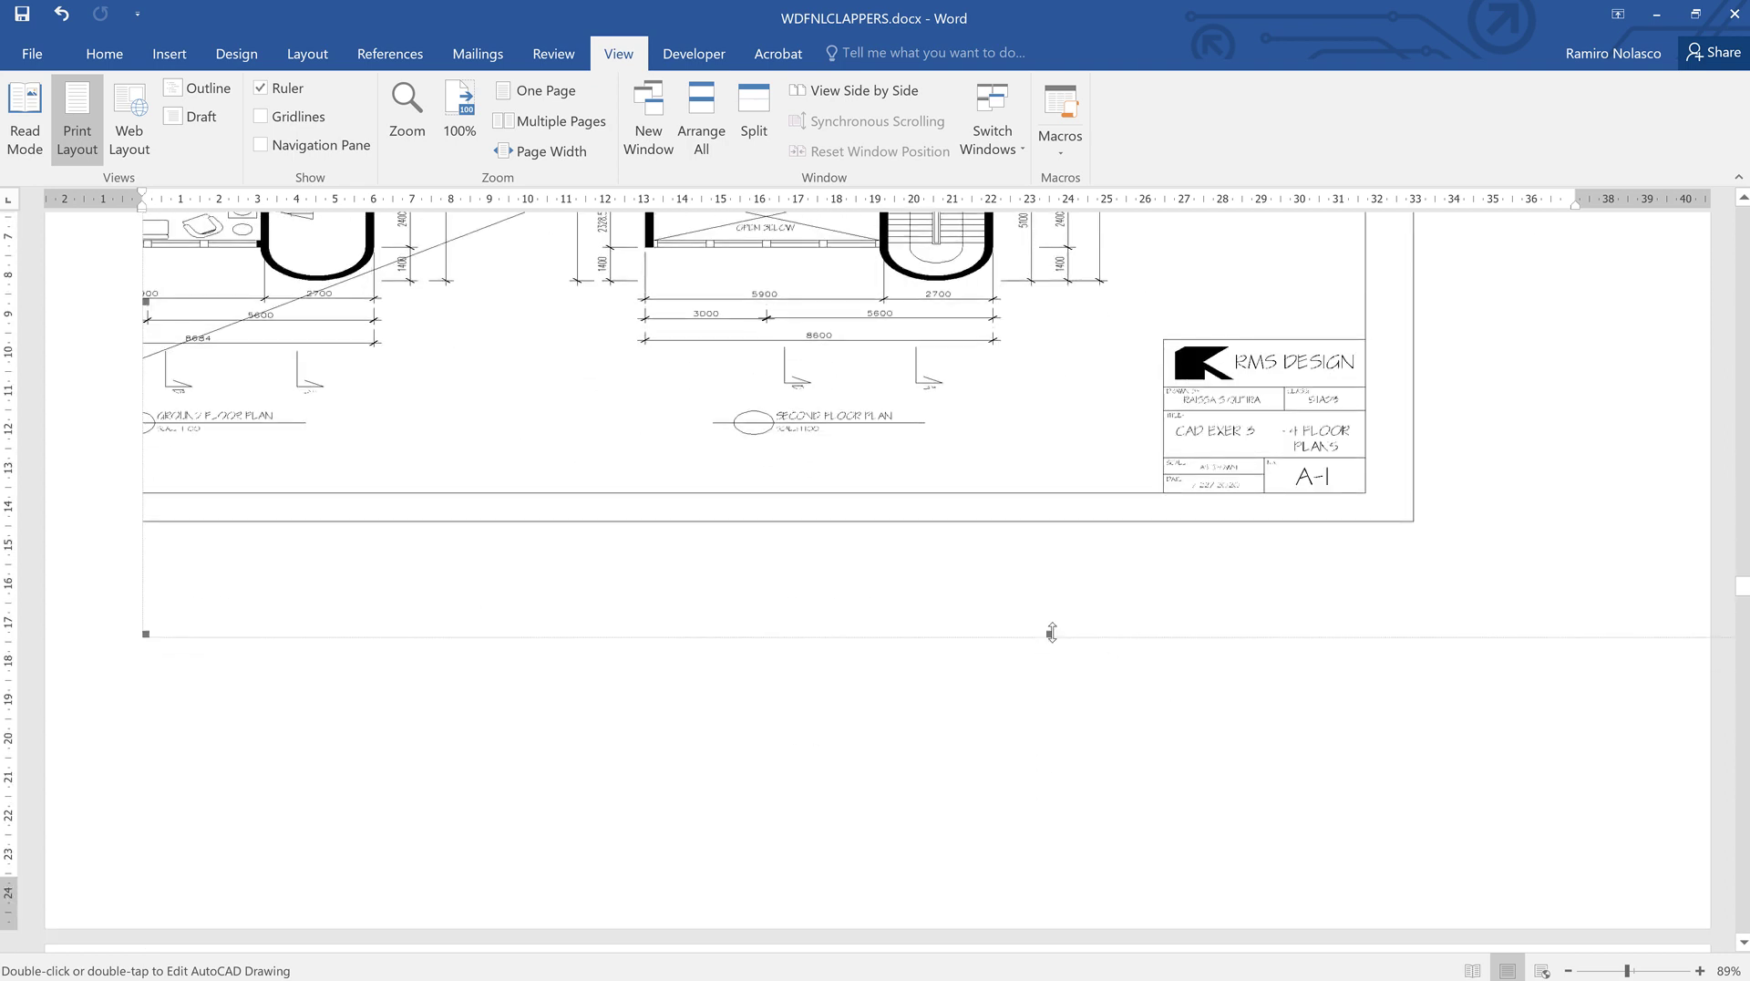
# - Extend the drawing's bottom edge and resize its top-left and bottom-right corners
pyautogui.moveTo(1052, 632); pyautogui.dragTo(1049, 793)
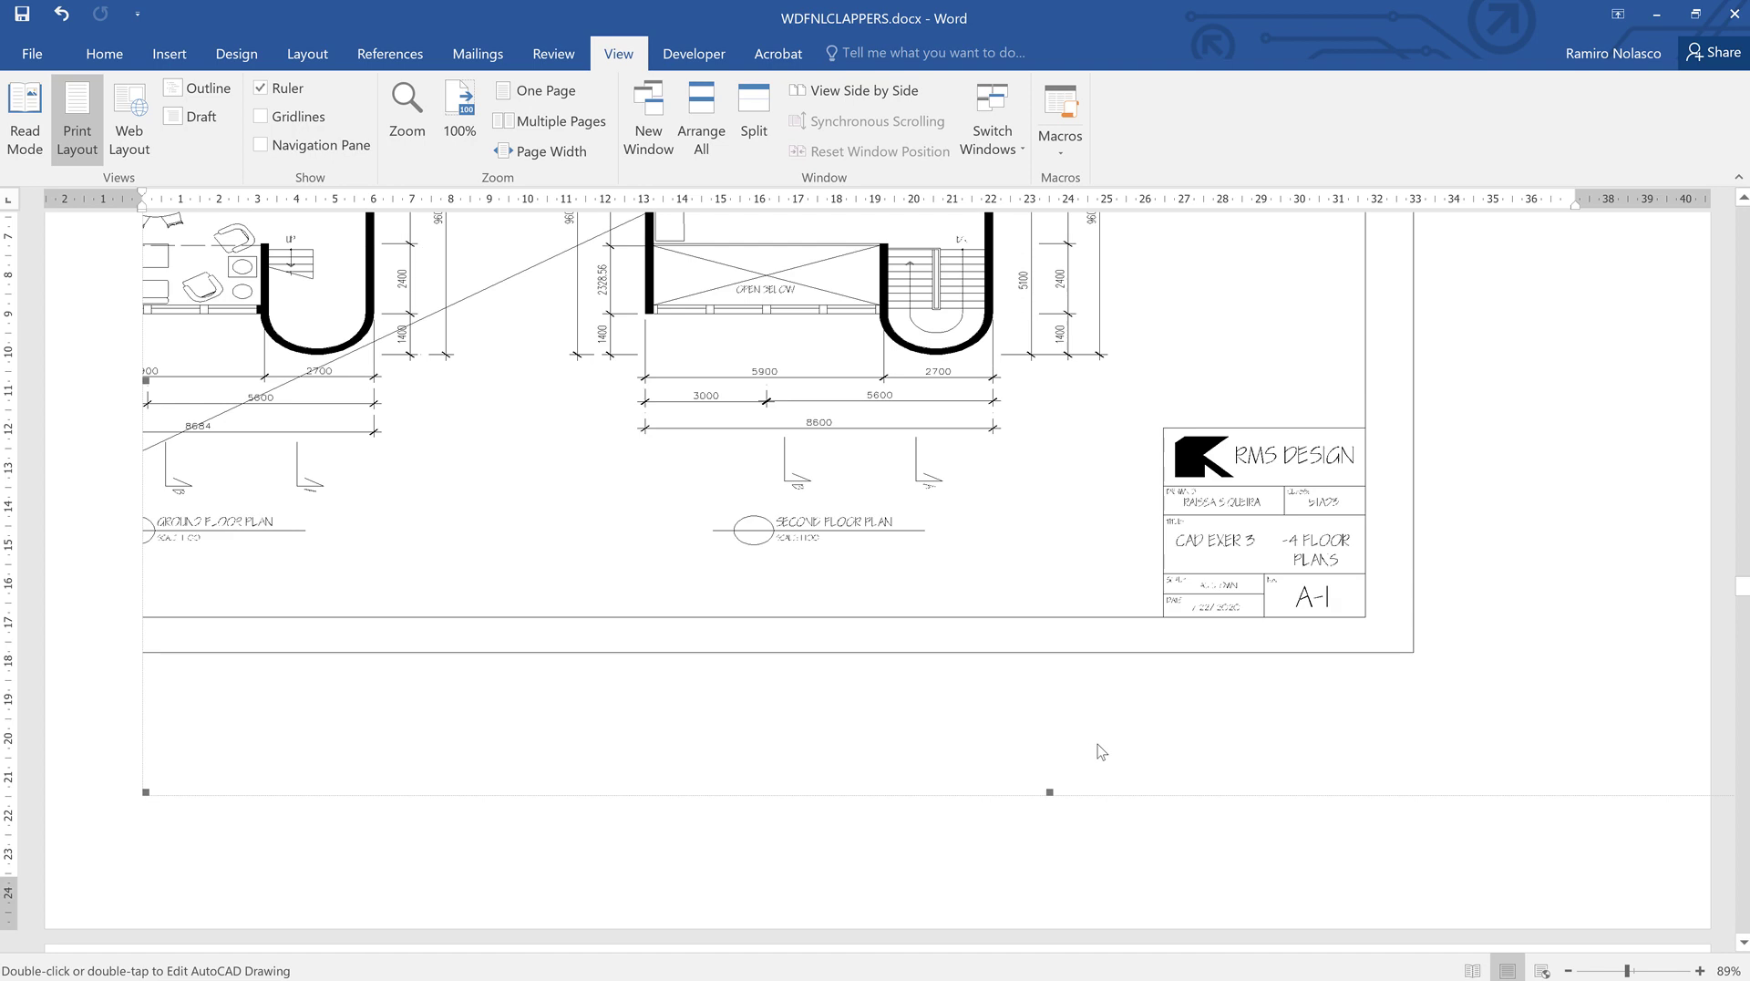
pyautogui.scroll(-5, 1101, 751)
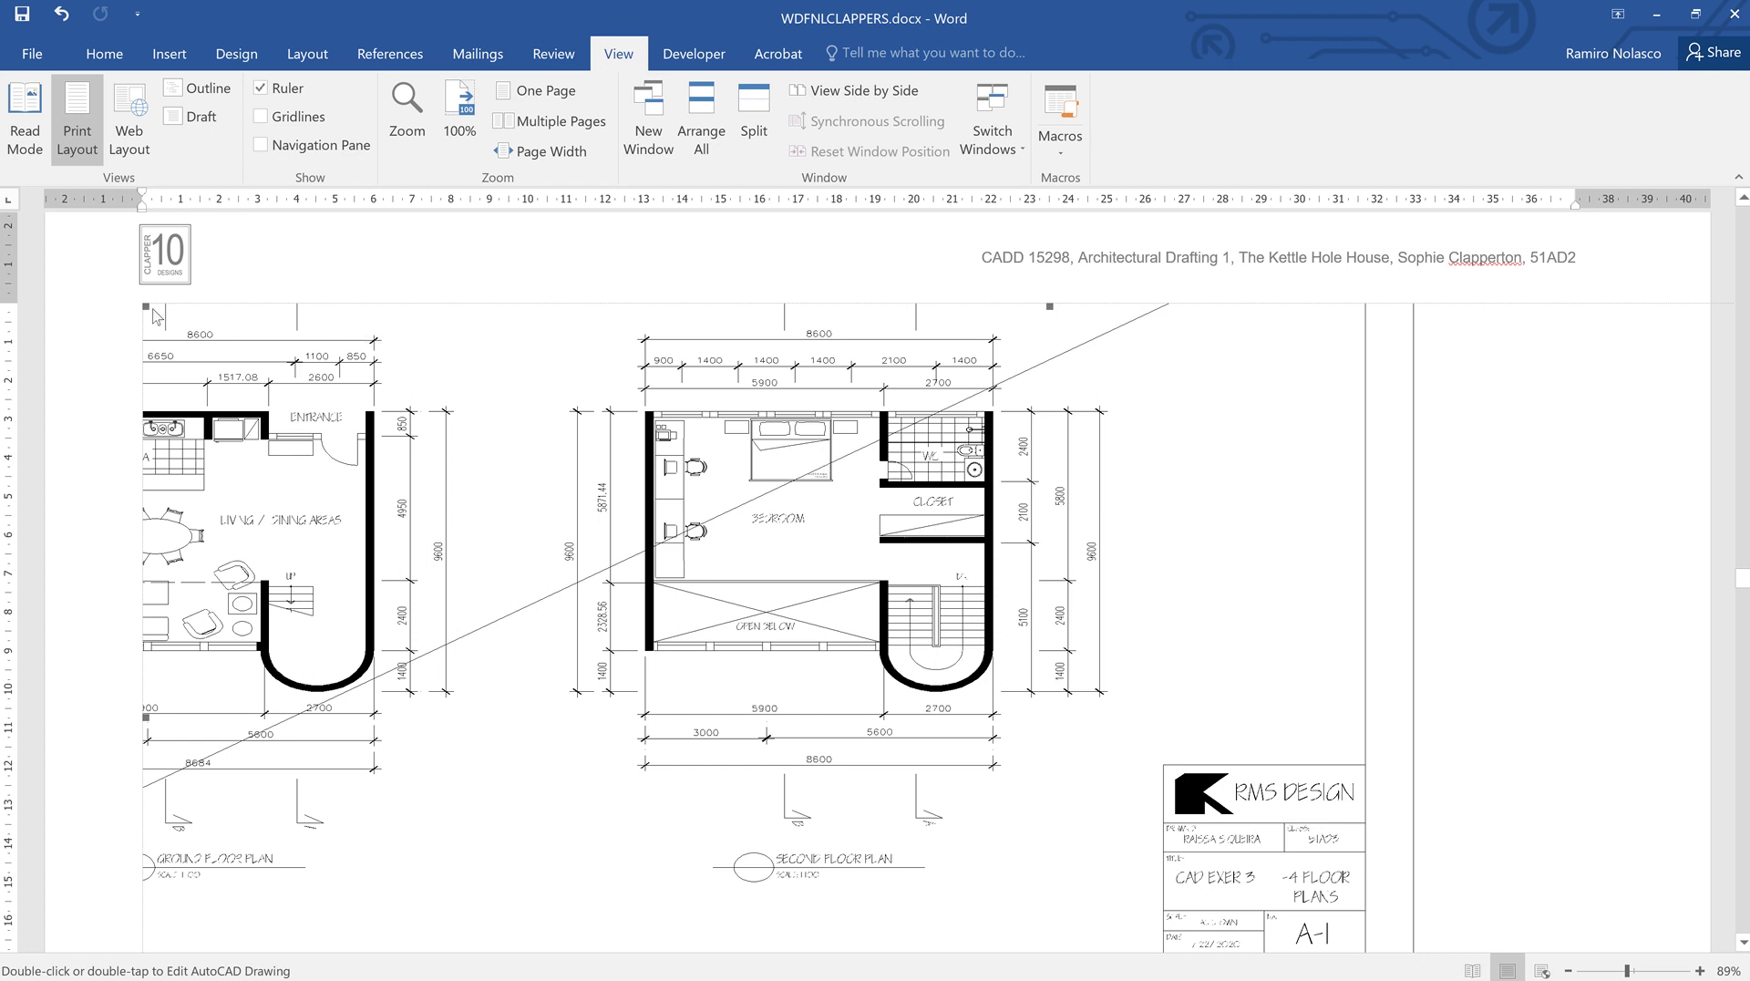
pyautogui.moveTo(146, 305)
pyautogui.mouseDown()
pyautogui.moveTo(250, 402)
pyautogui.moveTo(480, 534)
pyautogui.moveTo(637, 529)
pyautogui.mouseUp()
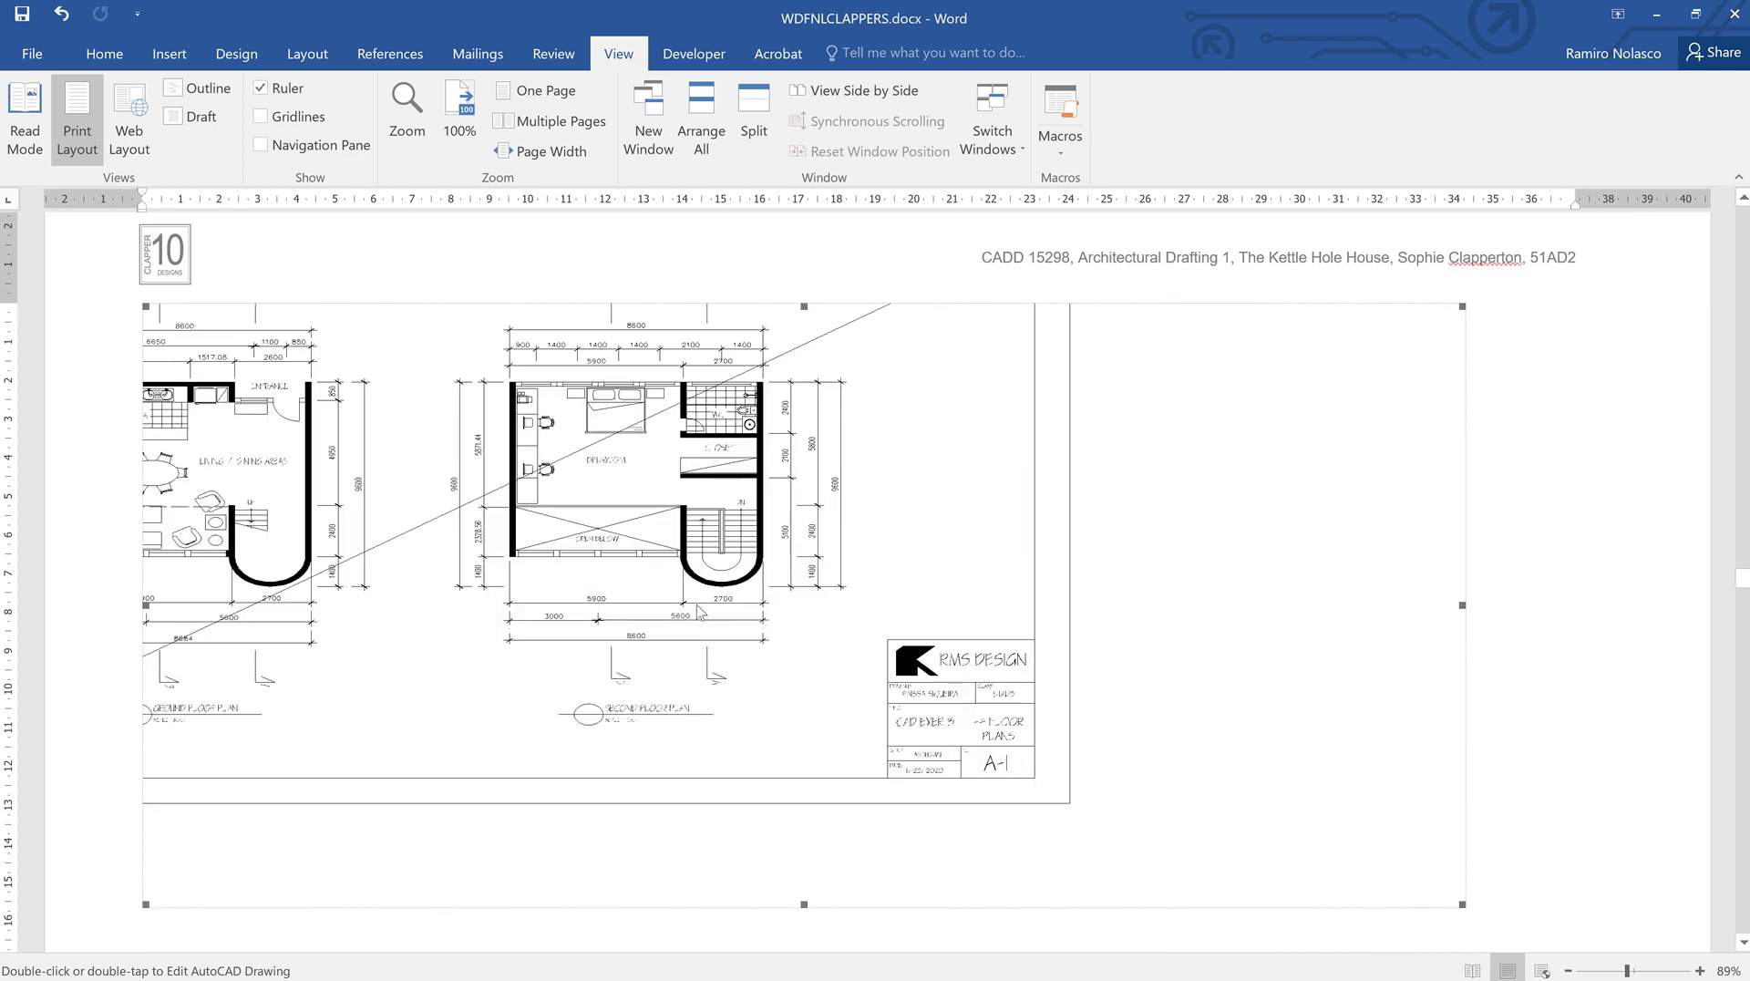
pyautogui.scroll(-3, 1459, 769)
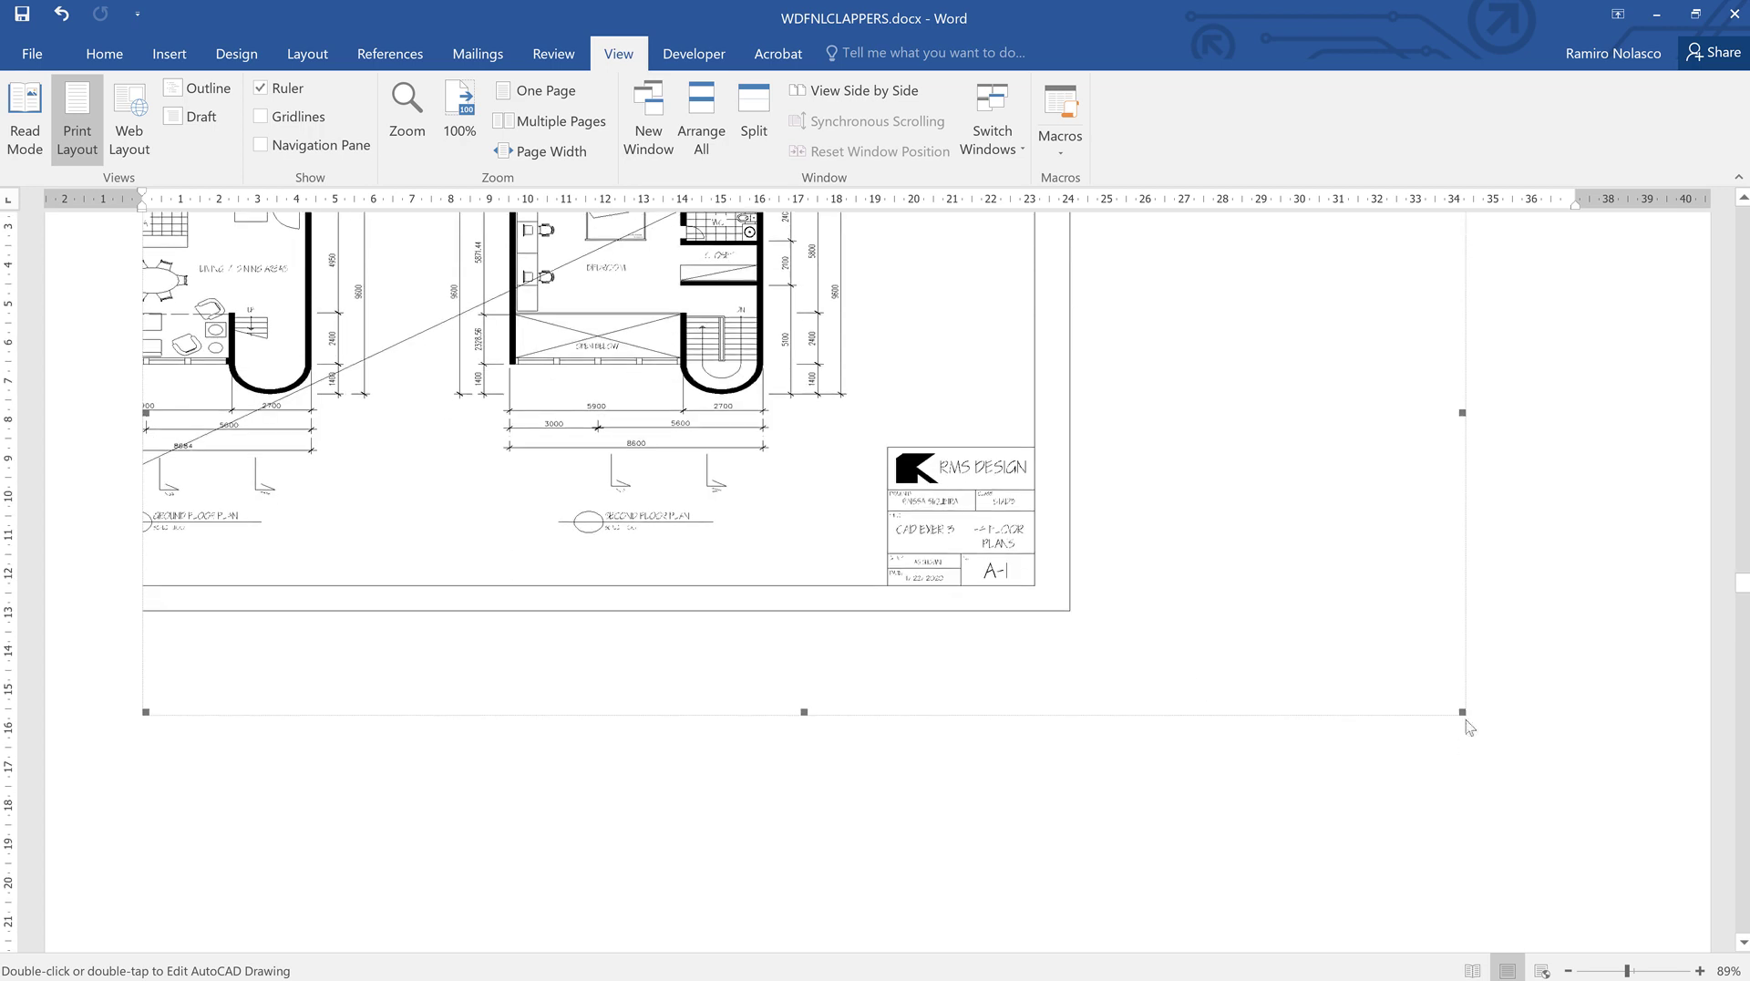
pyautogui.moveTo(1462, 710)
pyautogui.mouseDown()
pyautogui.moveTo(1566, 816)
pyautogui.moveTo(1461, 754)
pyautogui.mouseUp()
pyautogui.scroll(-2, 1462, 725)
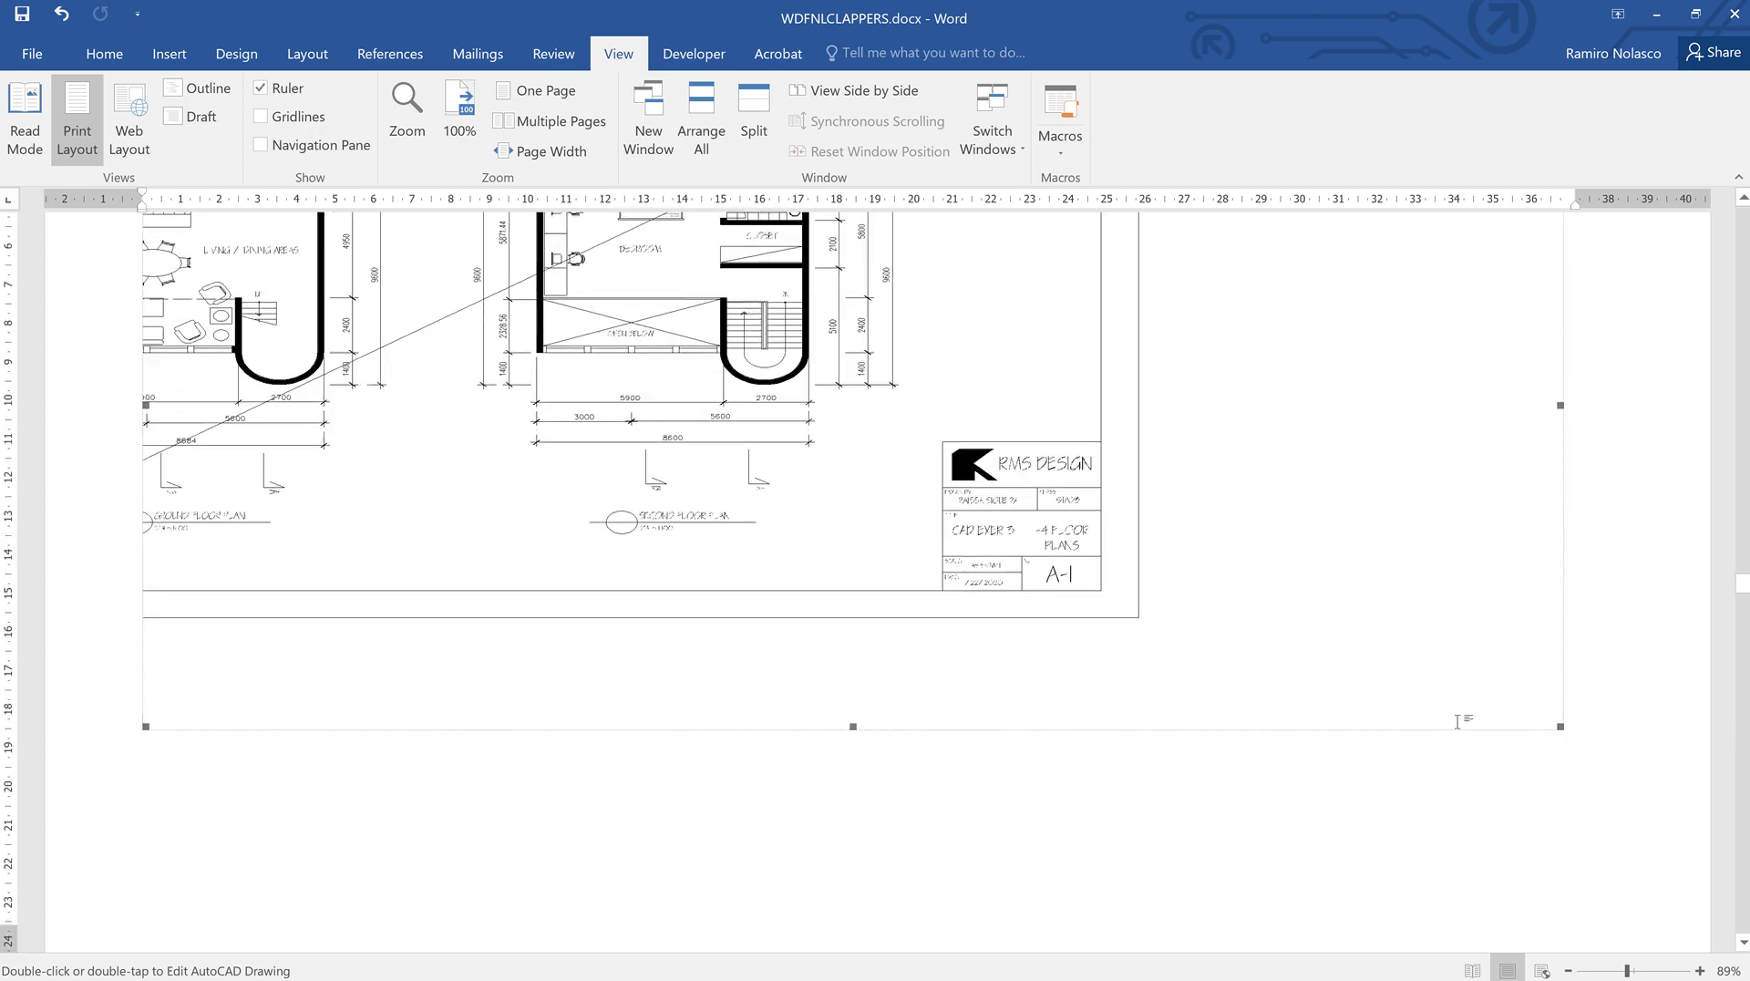
pyautogui.scroll(2, 1308, 602)
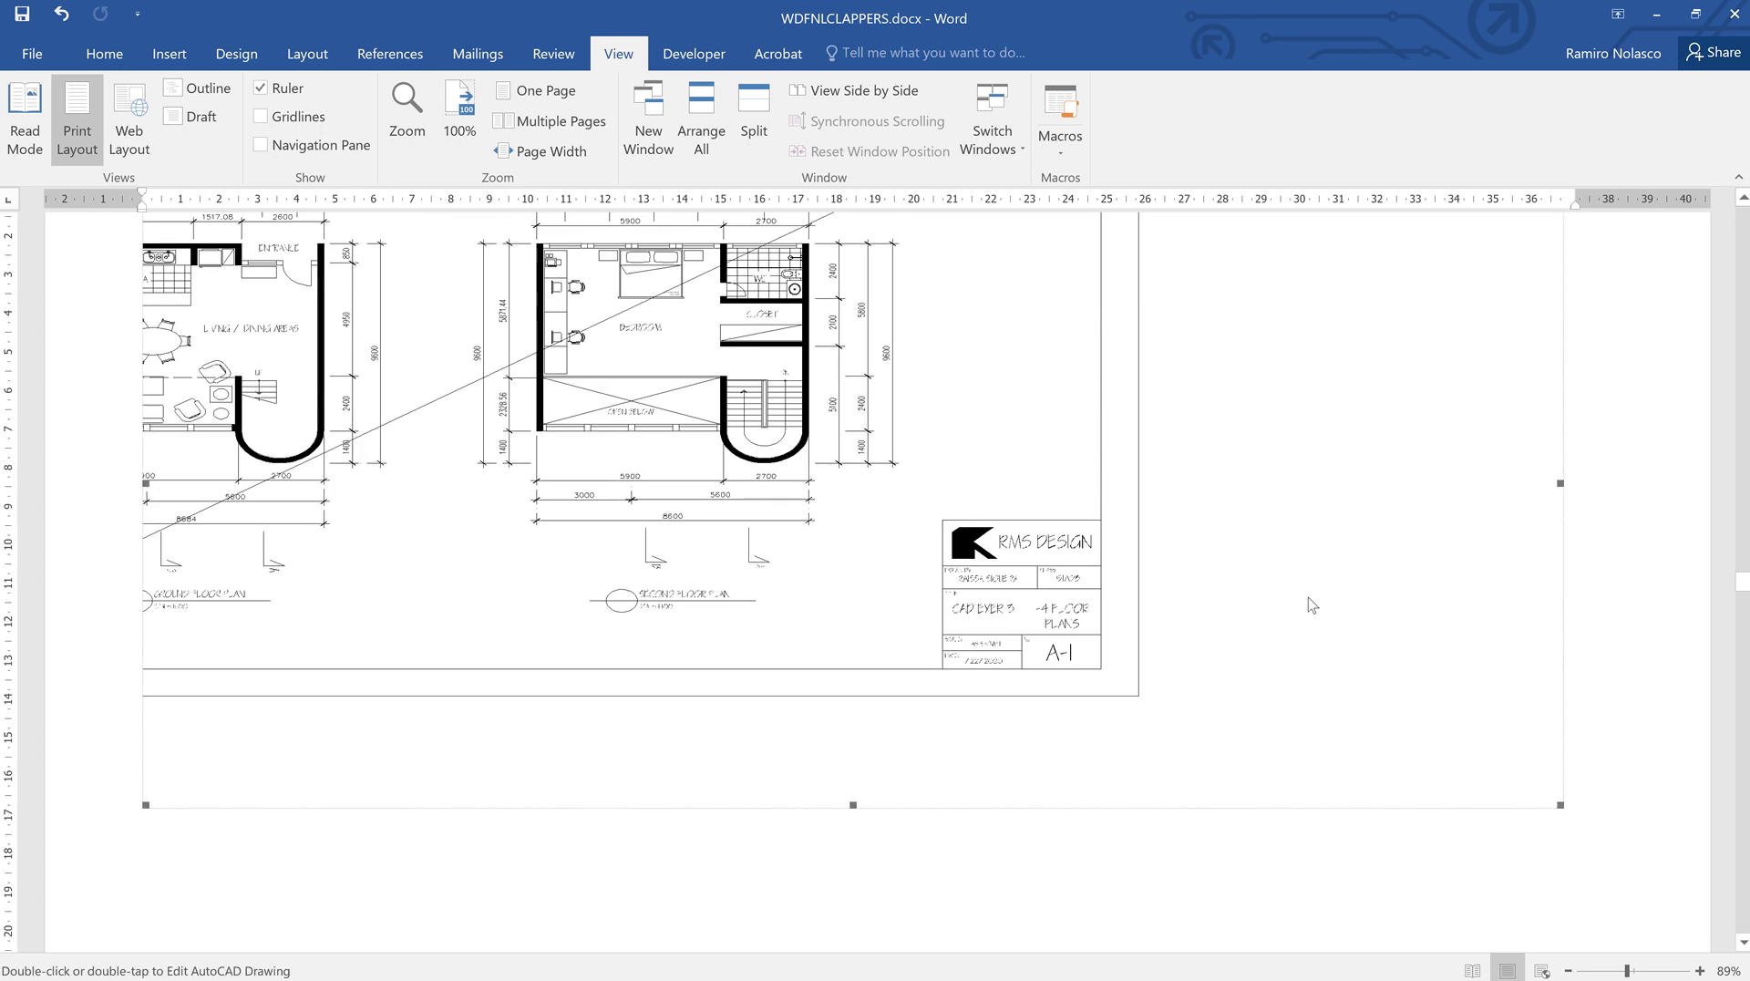
# - Crop the bottom strip and the empty area right of the sheet border, then deselect
pyautogui.rightClick(1154, 592)
pyautogui.click(1216, 536)
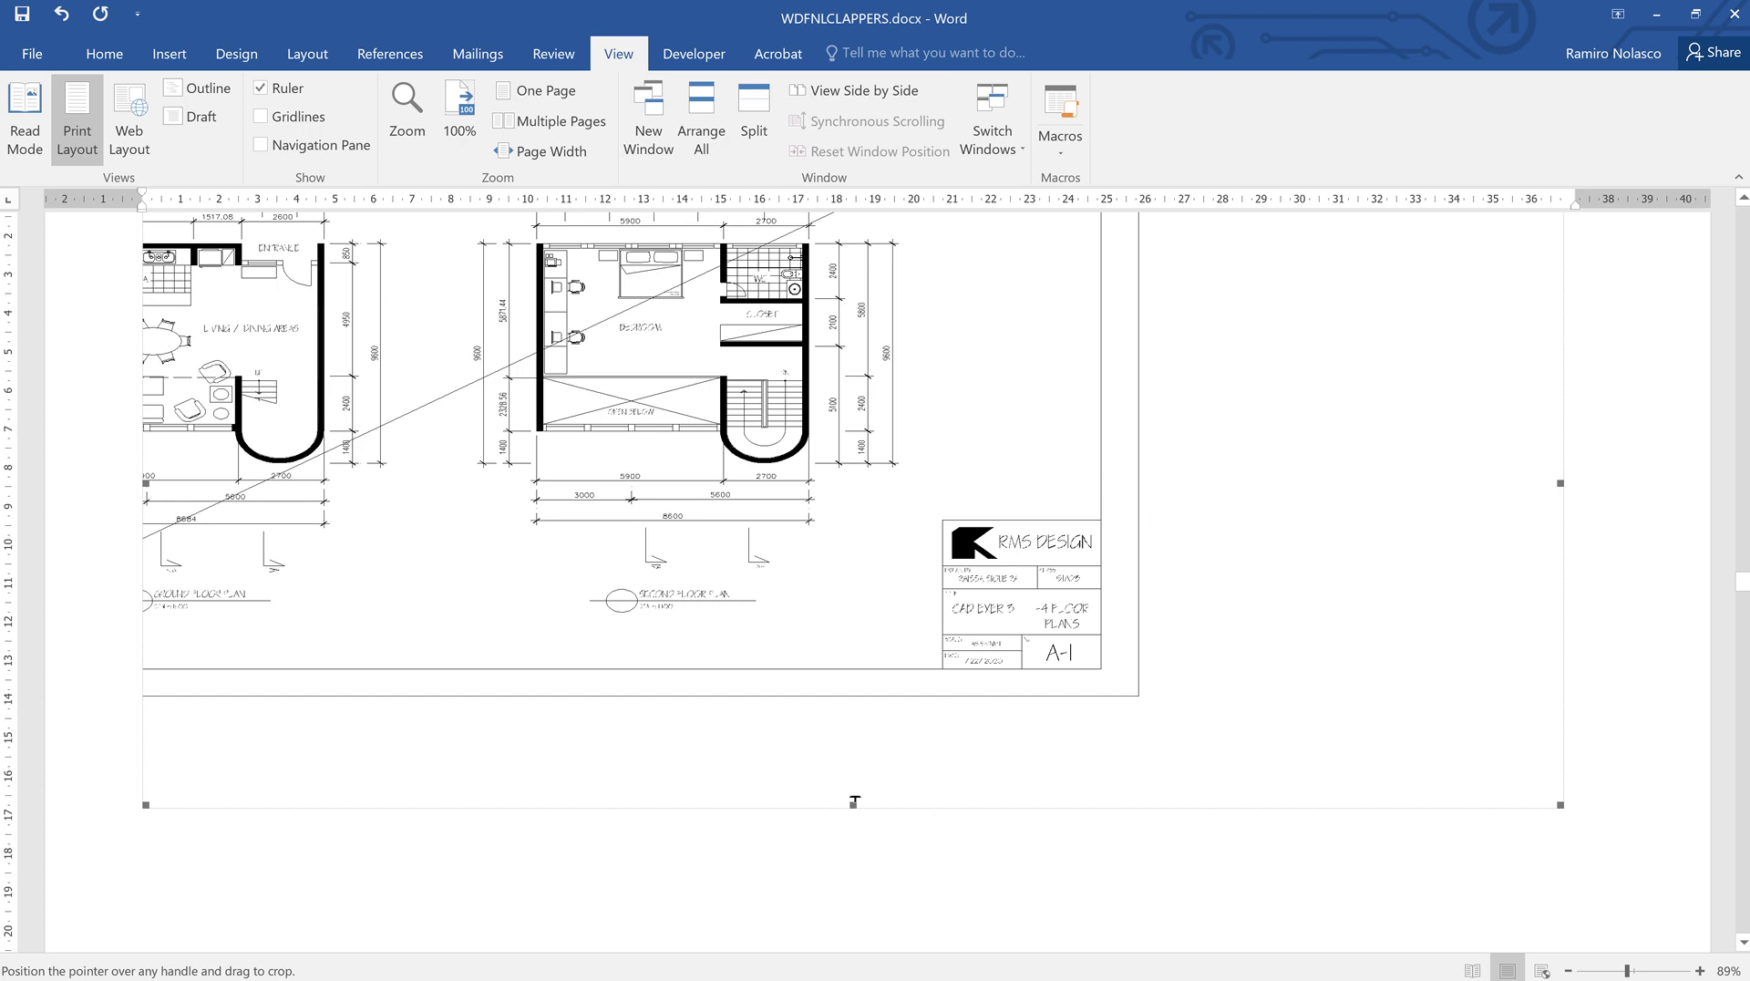
pyautogui.moveTo(854, 801); pyautogui.dragTo(882, 704)
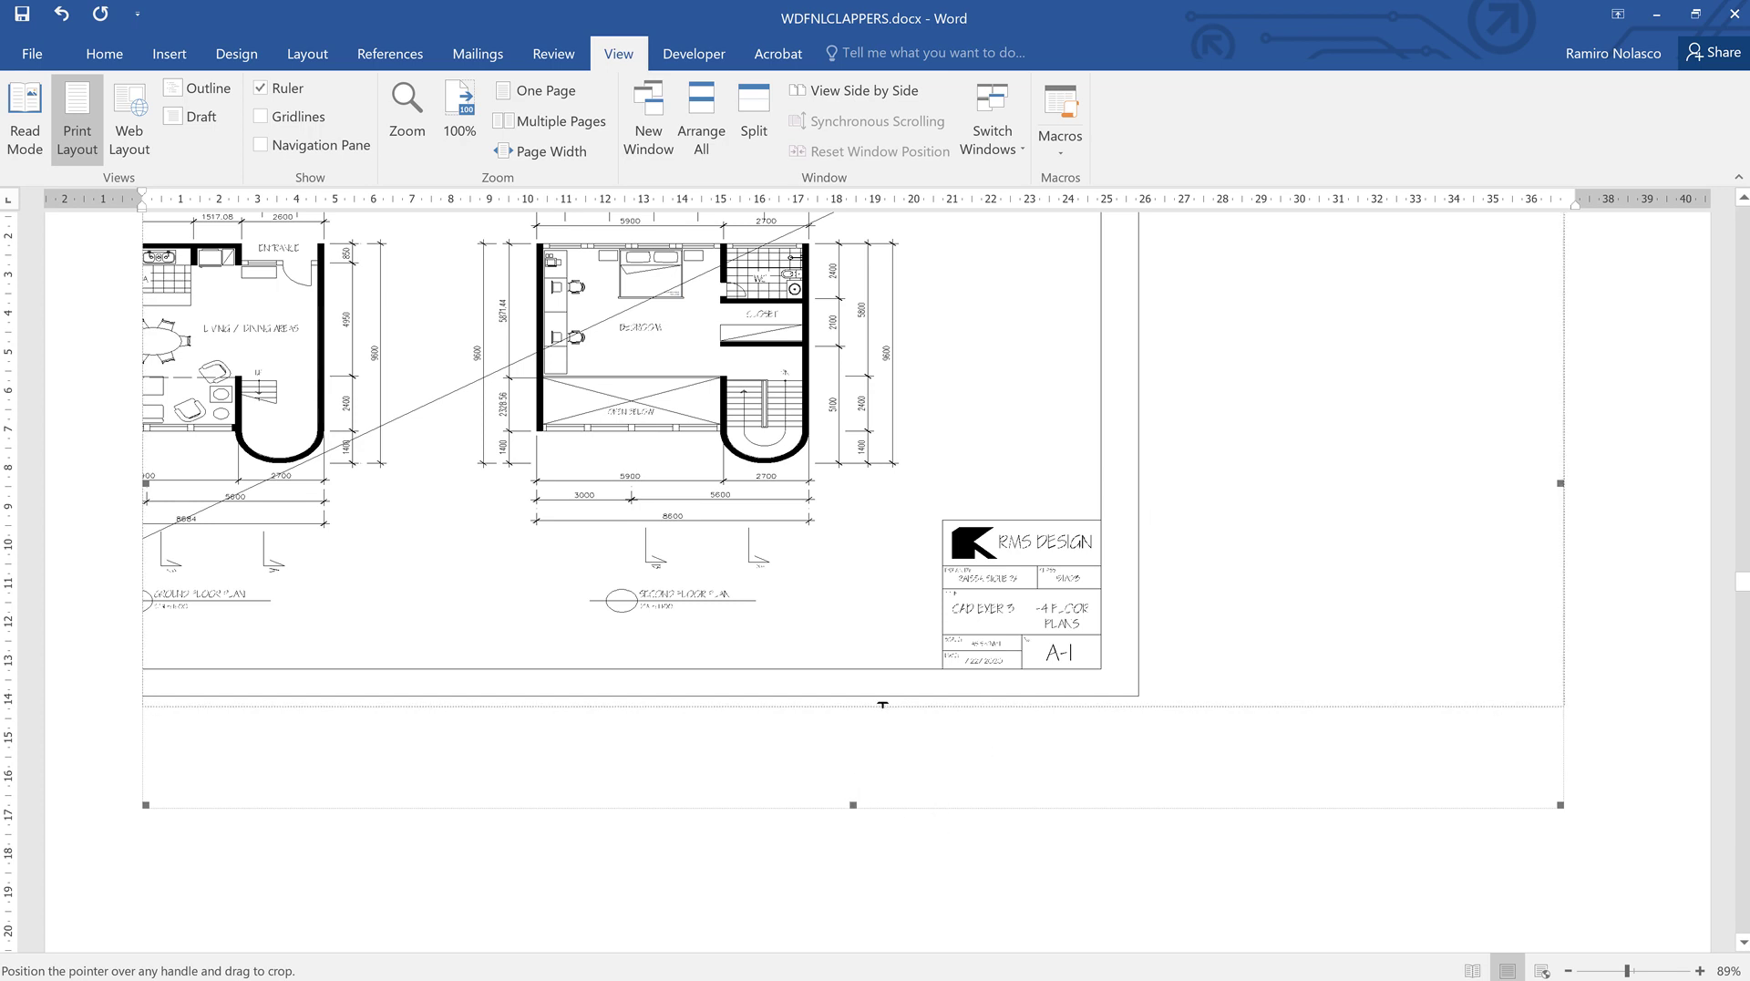
pyautogui.moveTo(882, 704); pyautogui.dragTo(882, 703)
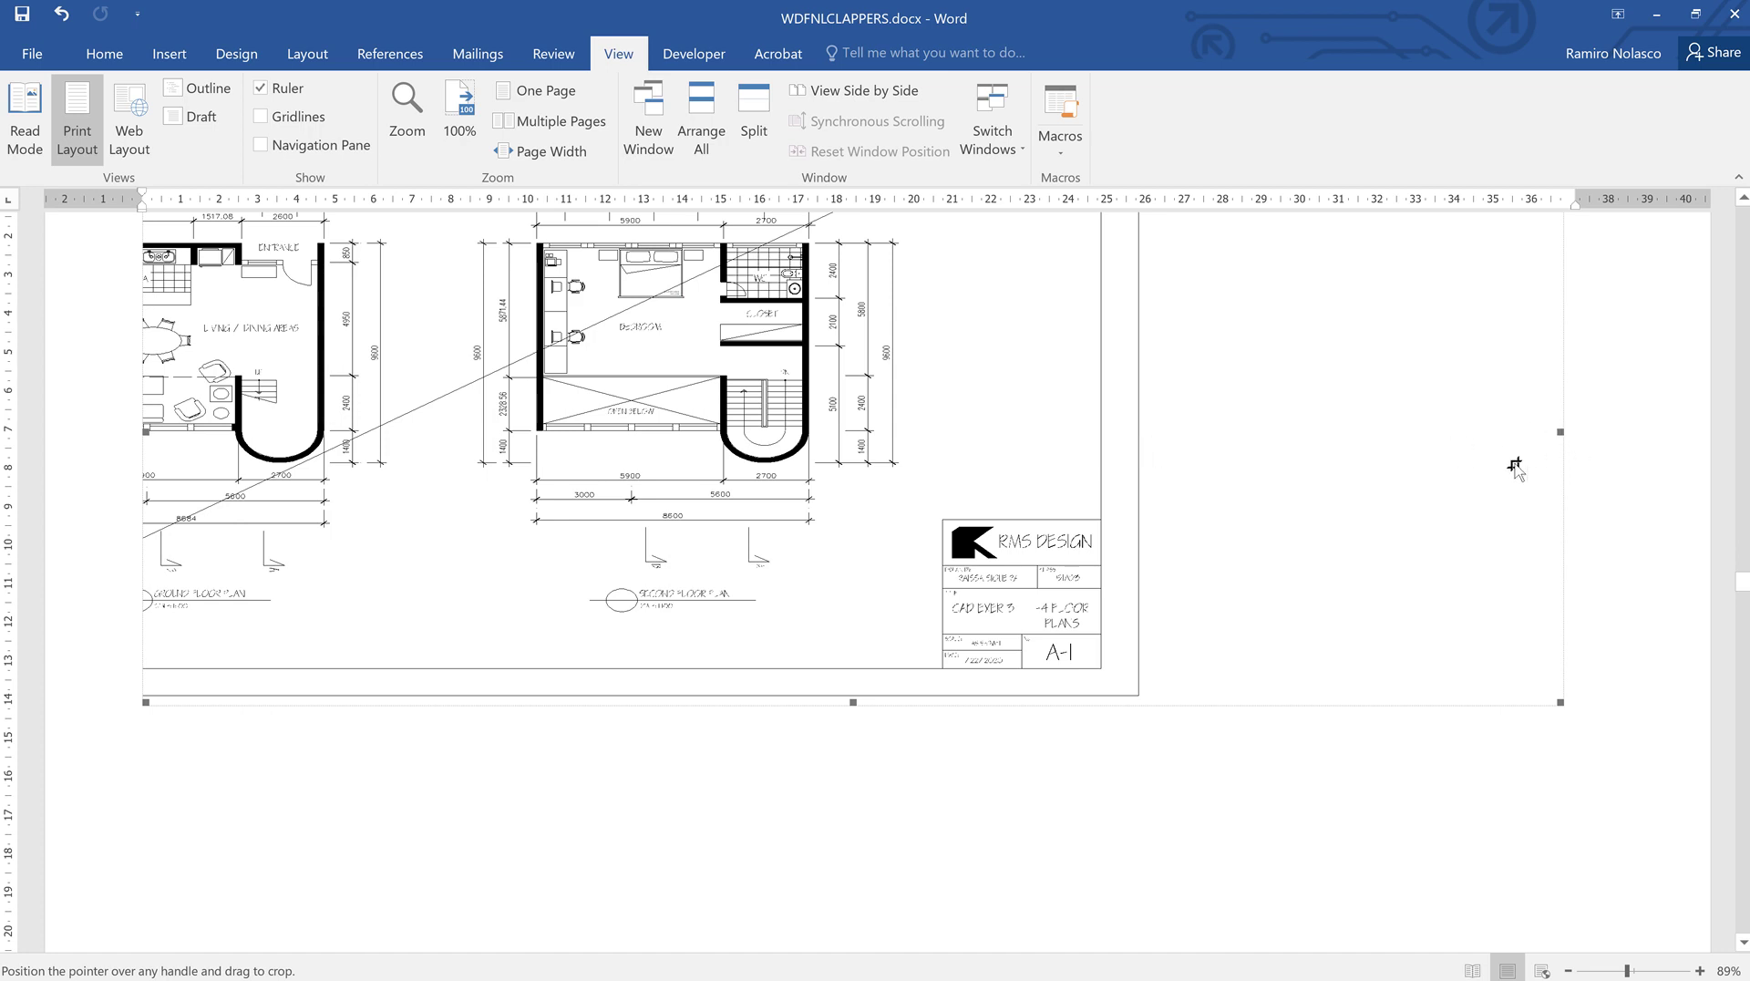
pyautogui.scroll(3, 1516, 465)
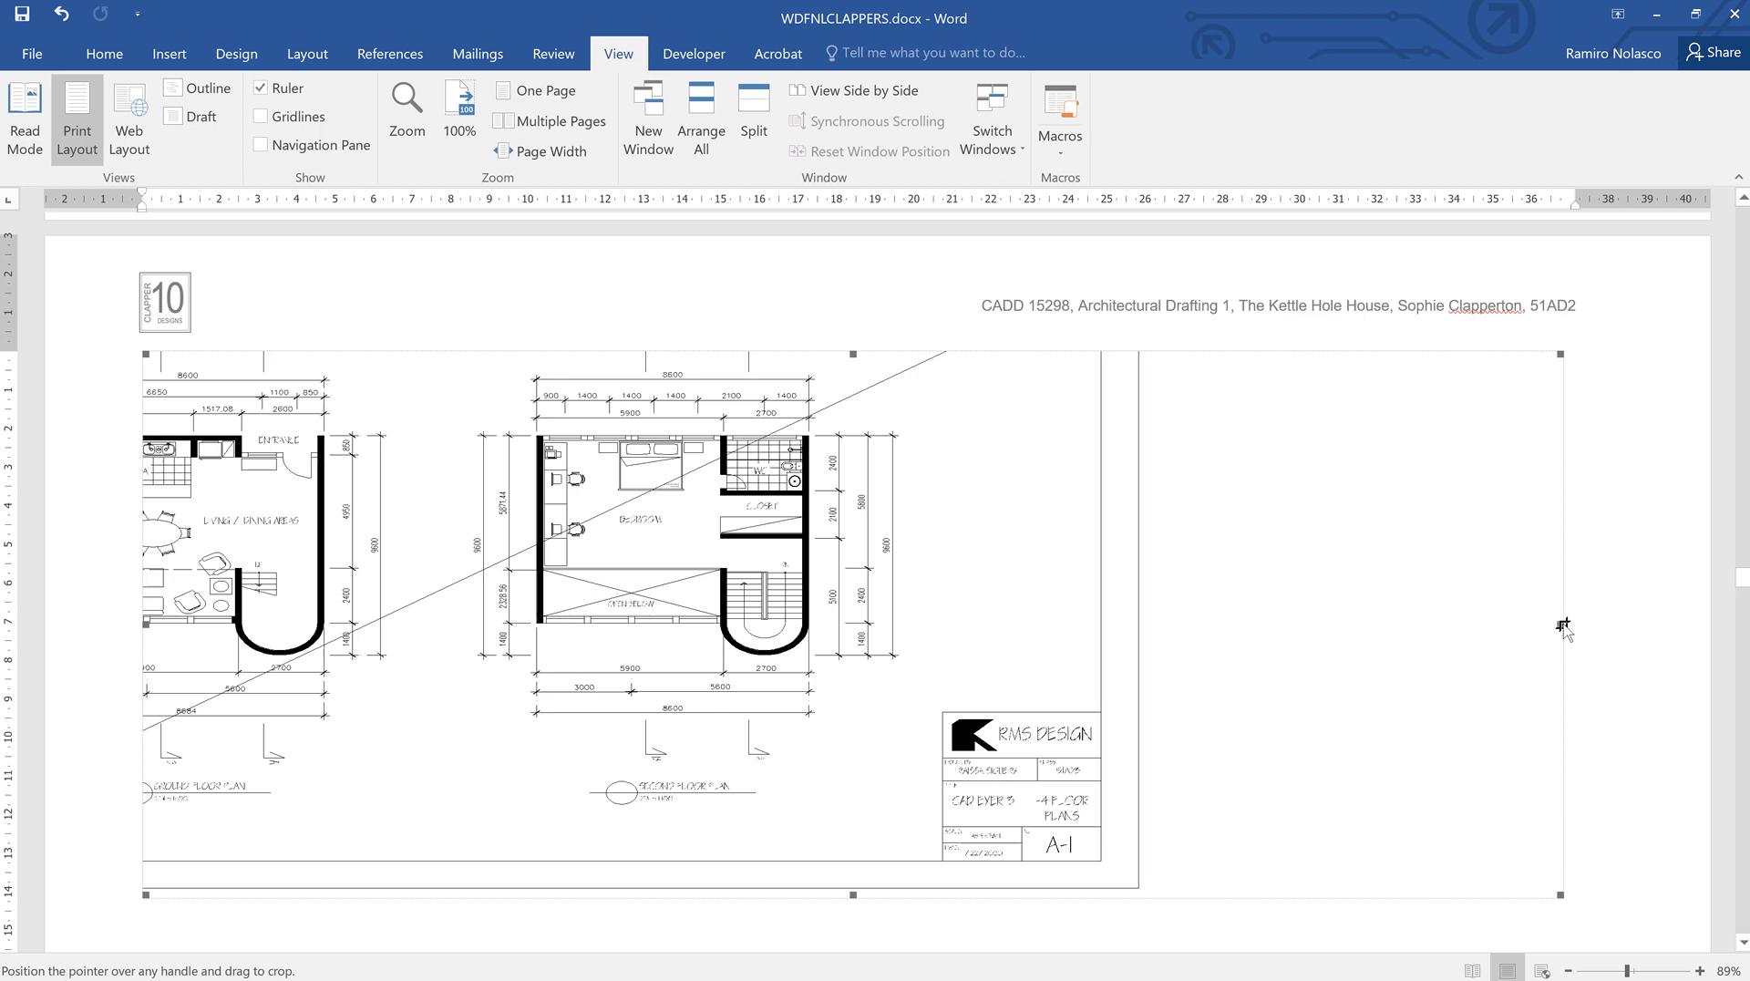
pyautogui.moveTo(1562, 625); pyautogui.dragTo(1146, 625)
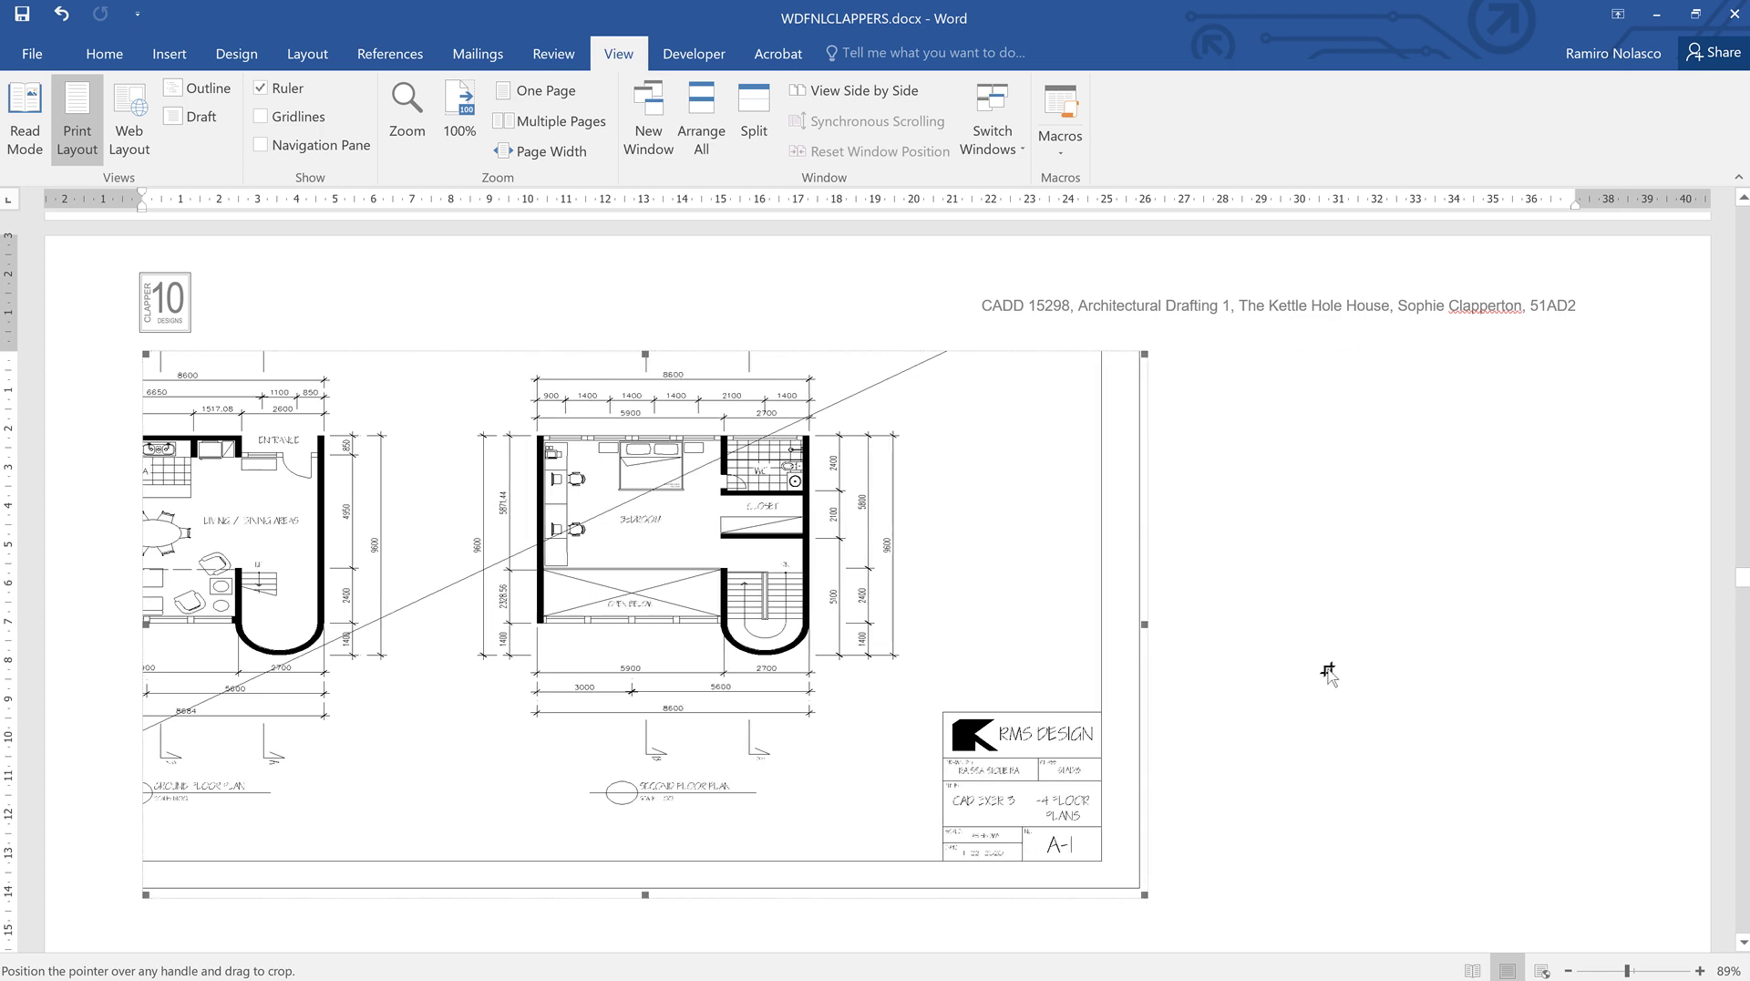
pyautogui.click(1252, 720)
pyautogui.scroll(-4, 1282, 723)
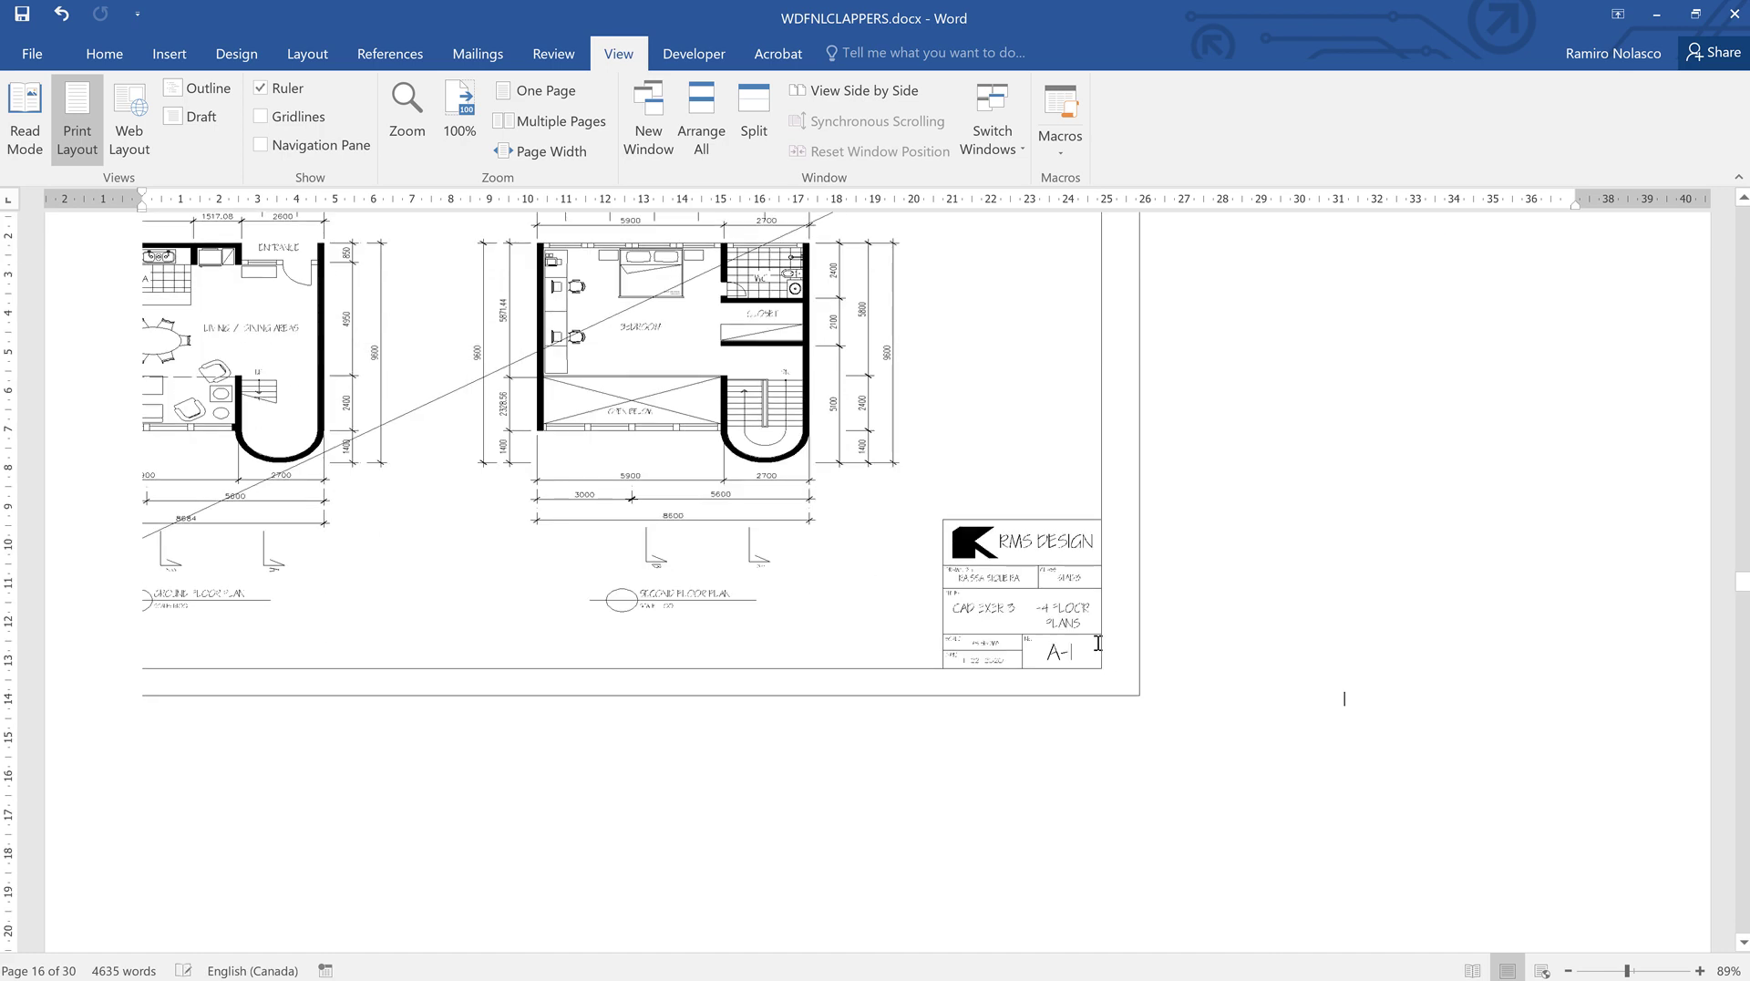
# - Enlarge the drawing by dragging its bottom-right corner outward, then its top-left corner
pyautogui.click(1143, 699)
pyautogui.moveTo(1145, 700); pyautogui.dragTo(1298, 827)
pyautogui.scroll(-4, 1258, 756)
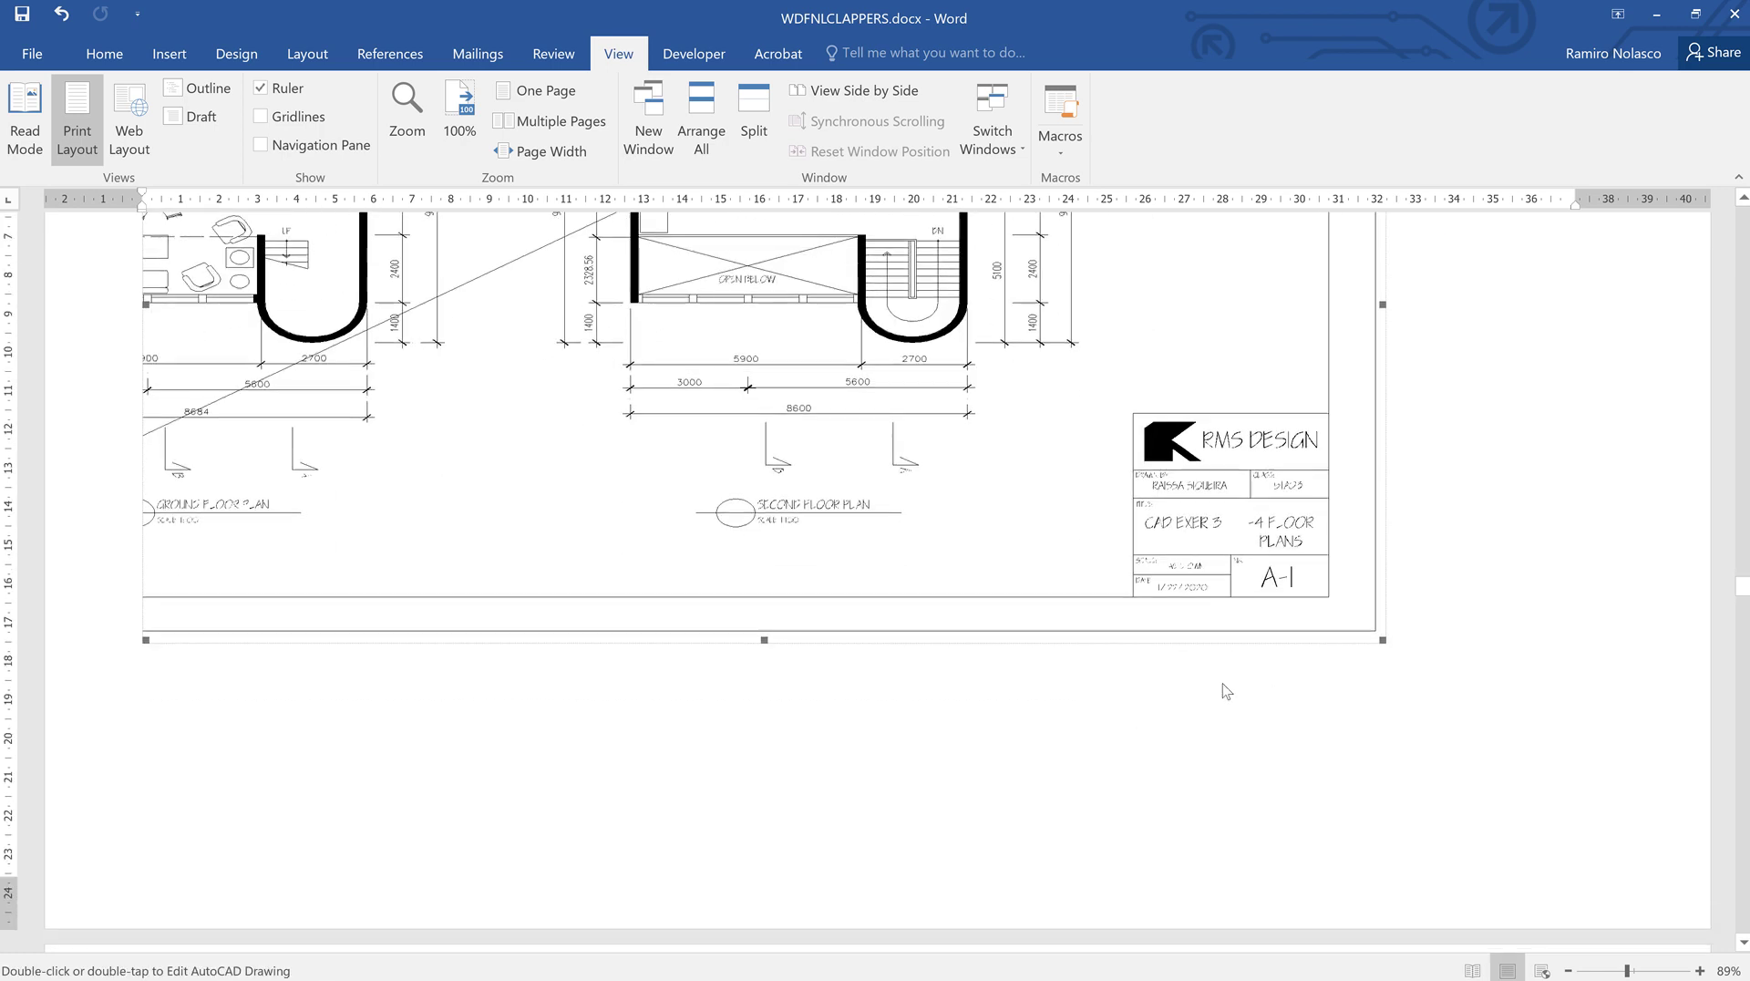
pyautogui.scroll(8, 1212, 683)
pyautogui.scroll(2, 1186, 656)
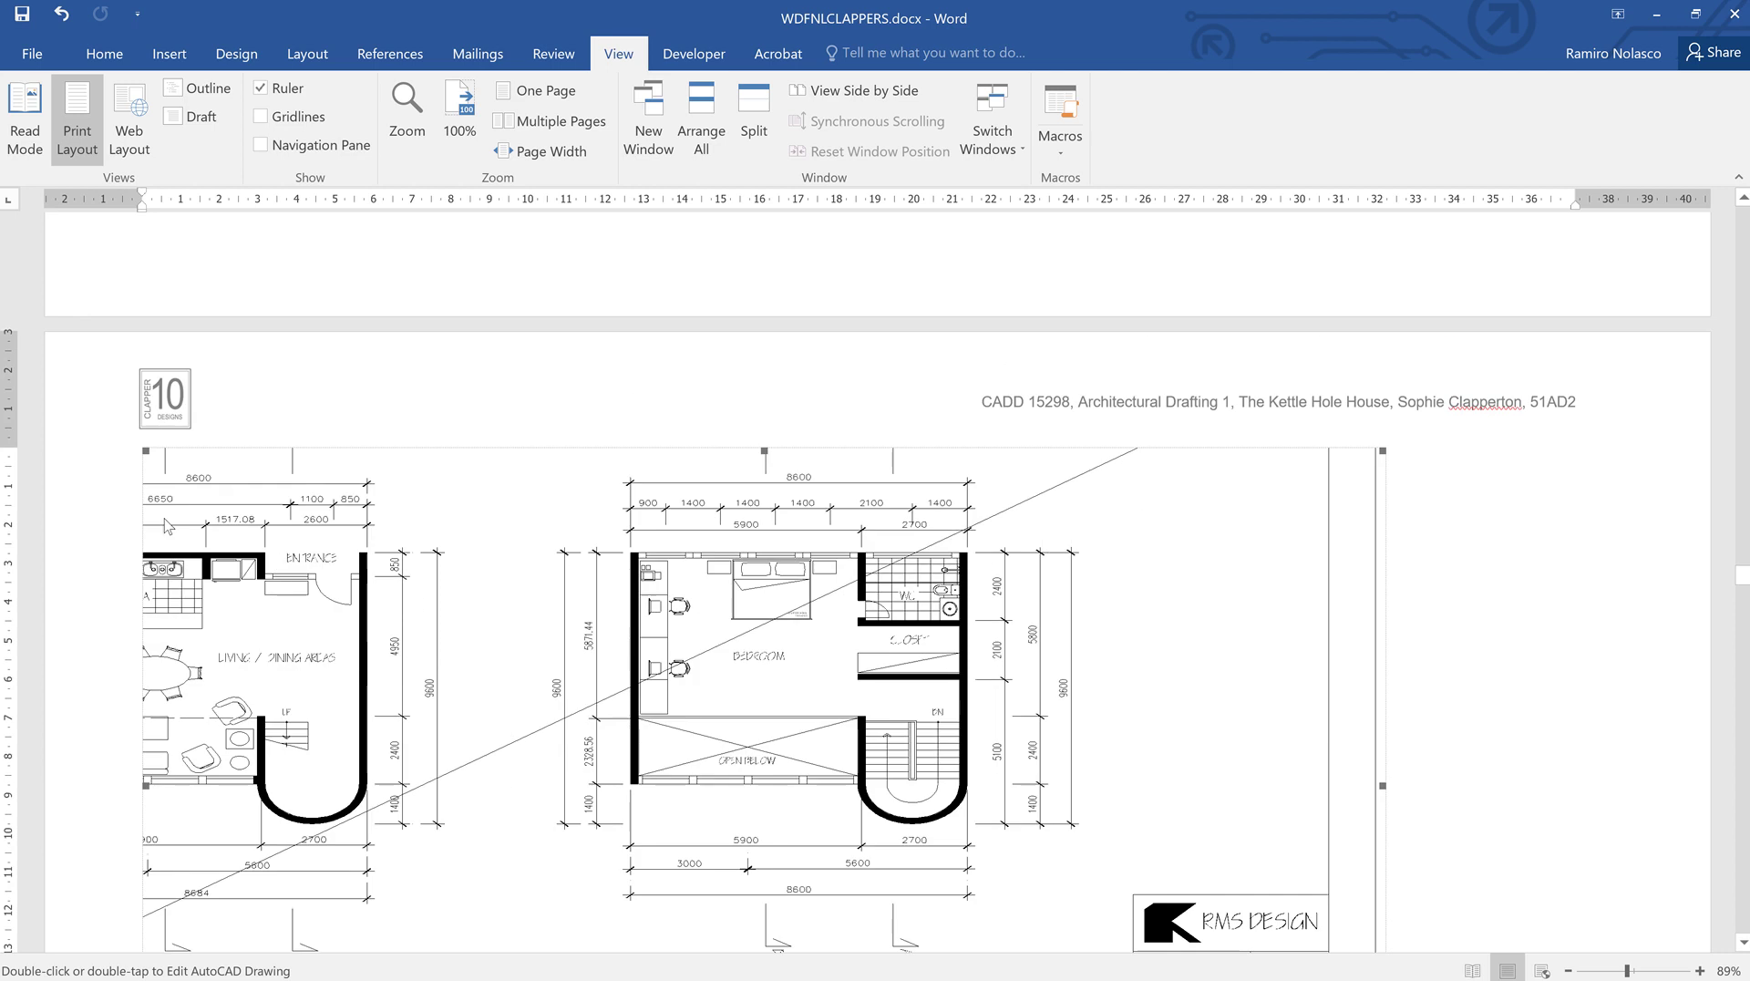
pyautogui.moveTo(152, 453)
pyautogui.mouseDown()
pyautogui.moveTo(86, 416)
pyautogui.moveTo(107, 410)
pyautogui.moveTo(63, 402)
pyautogui.mouseUp()
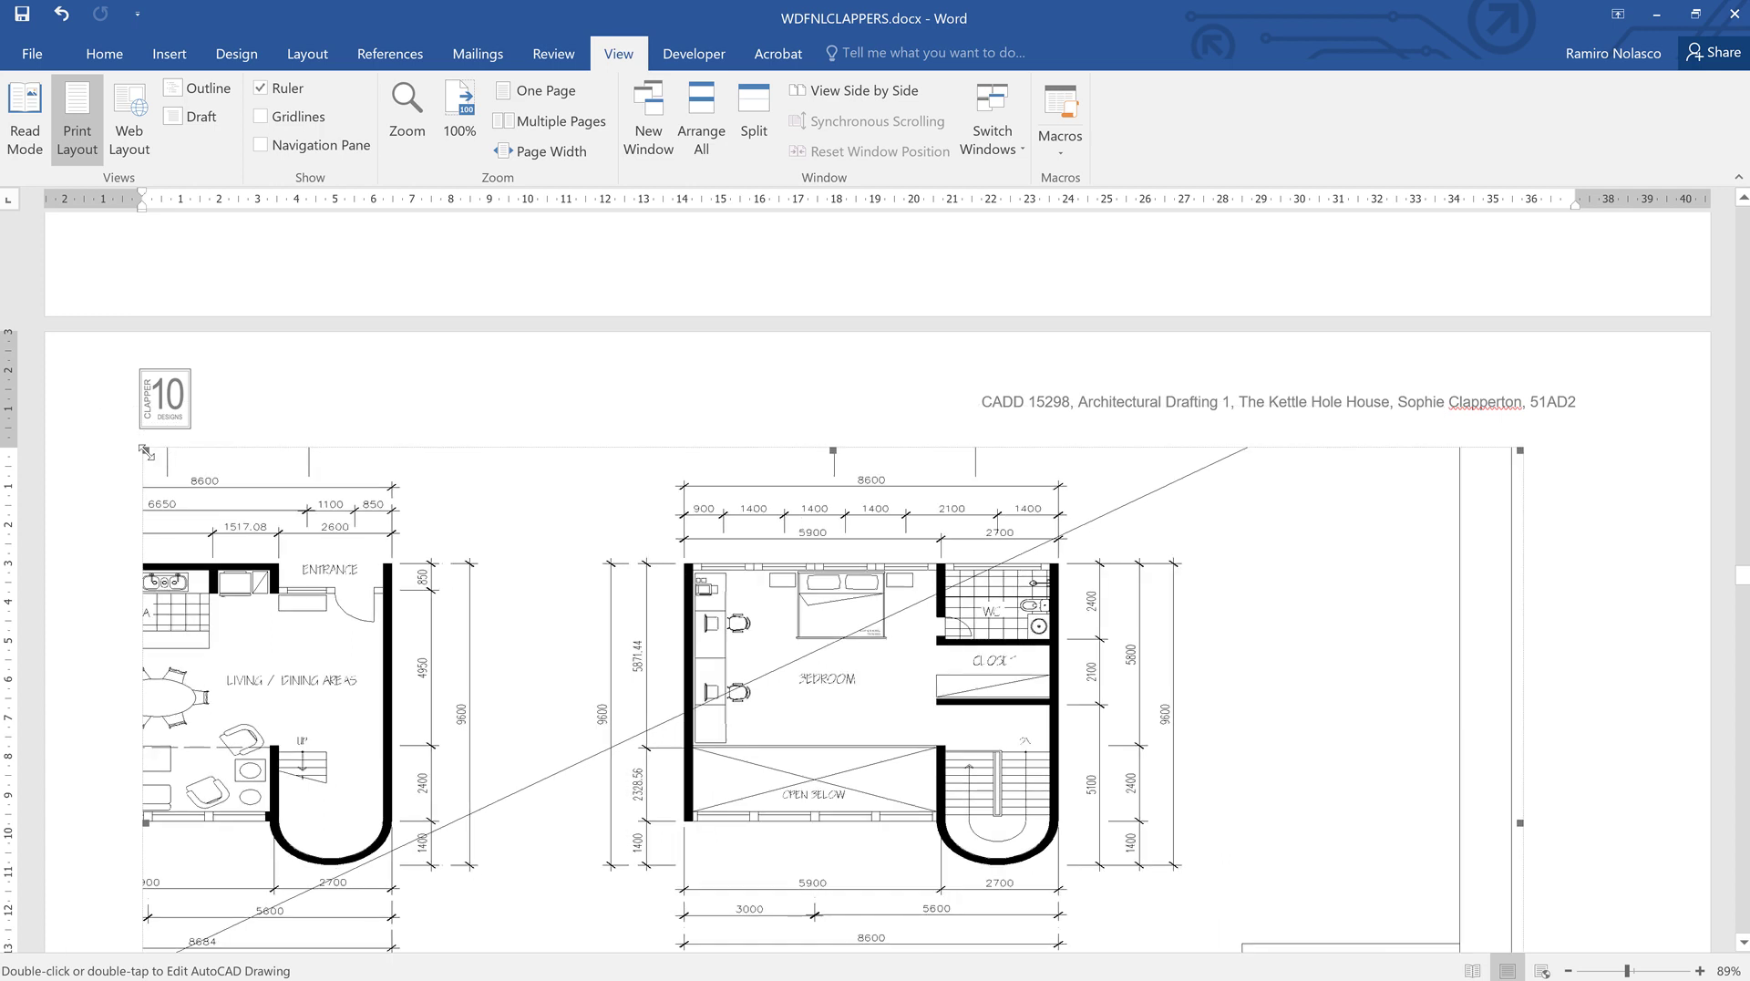
pyautogui.scroll(-8, 521, 638)
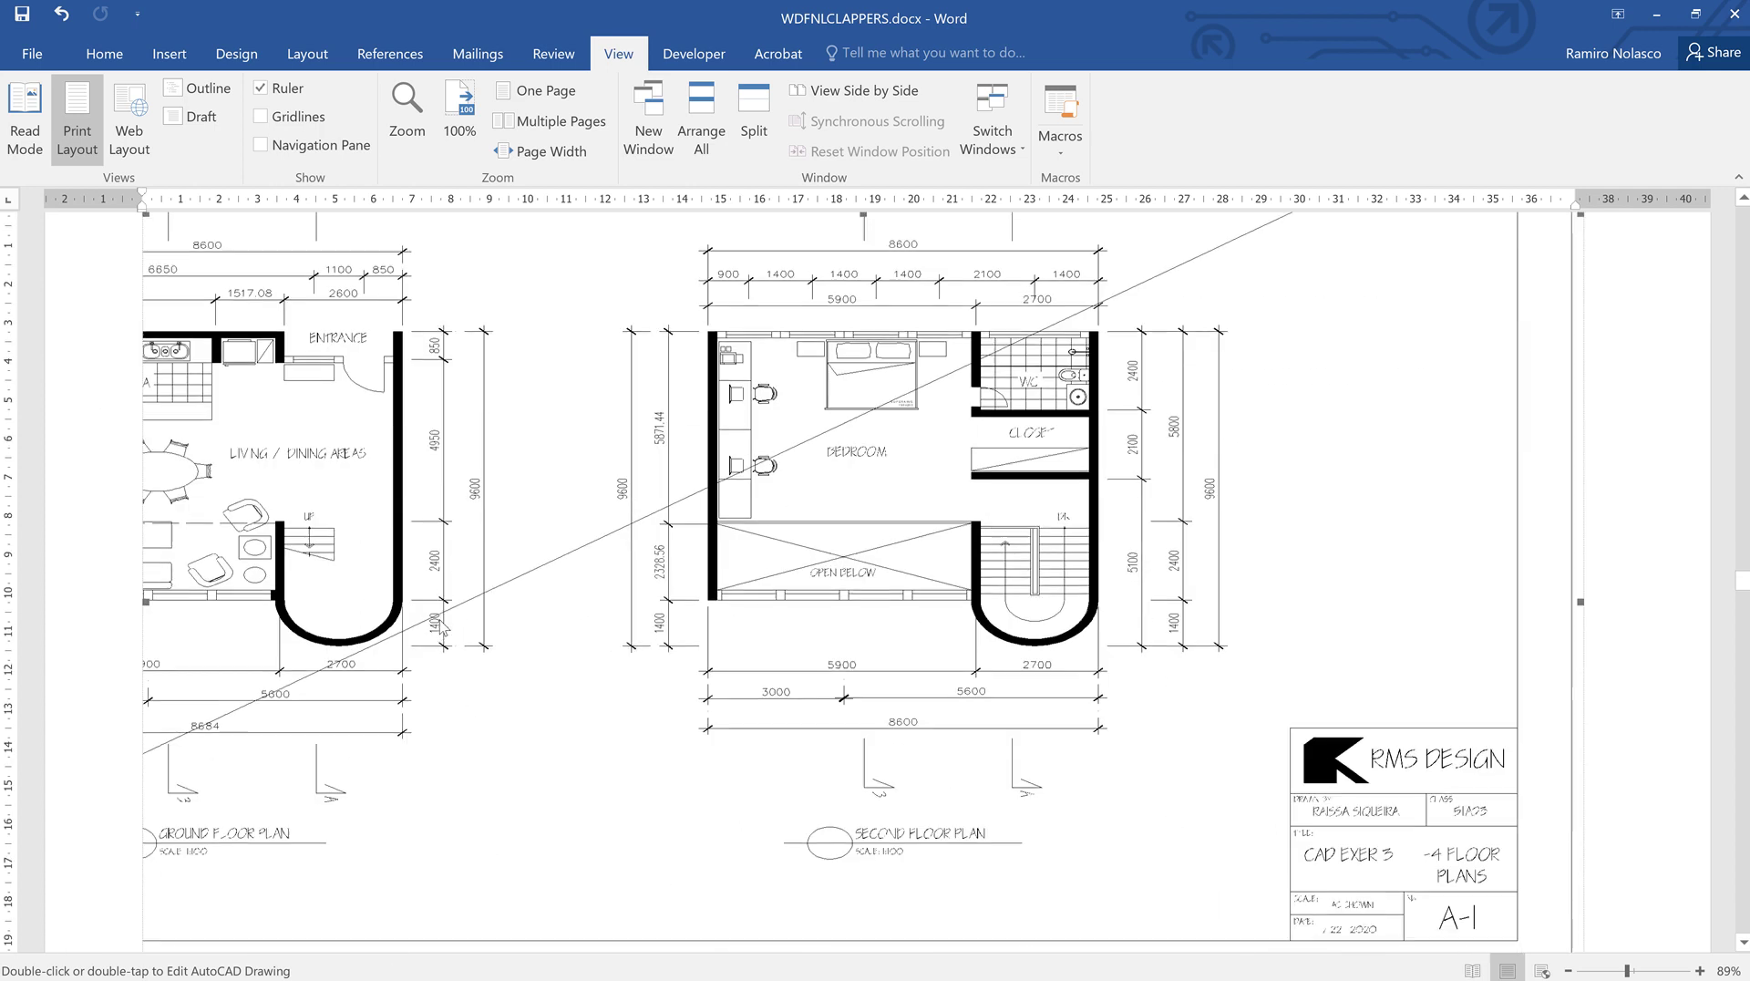
pyautogui.scroll(5, 643, 661)
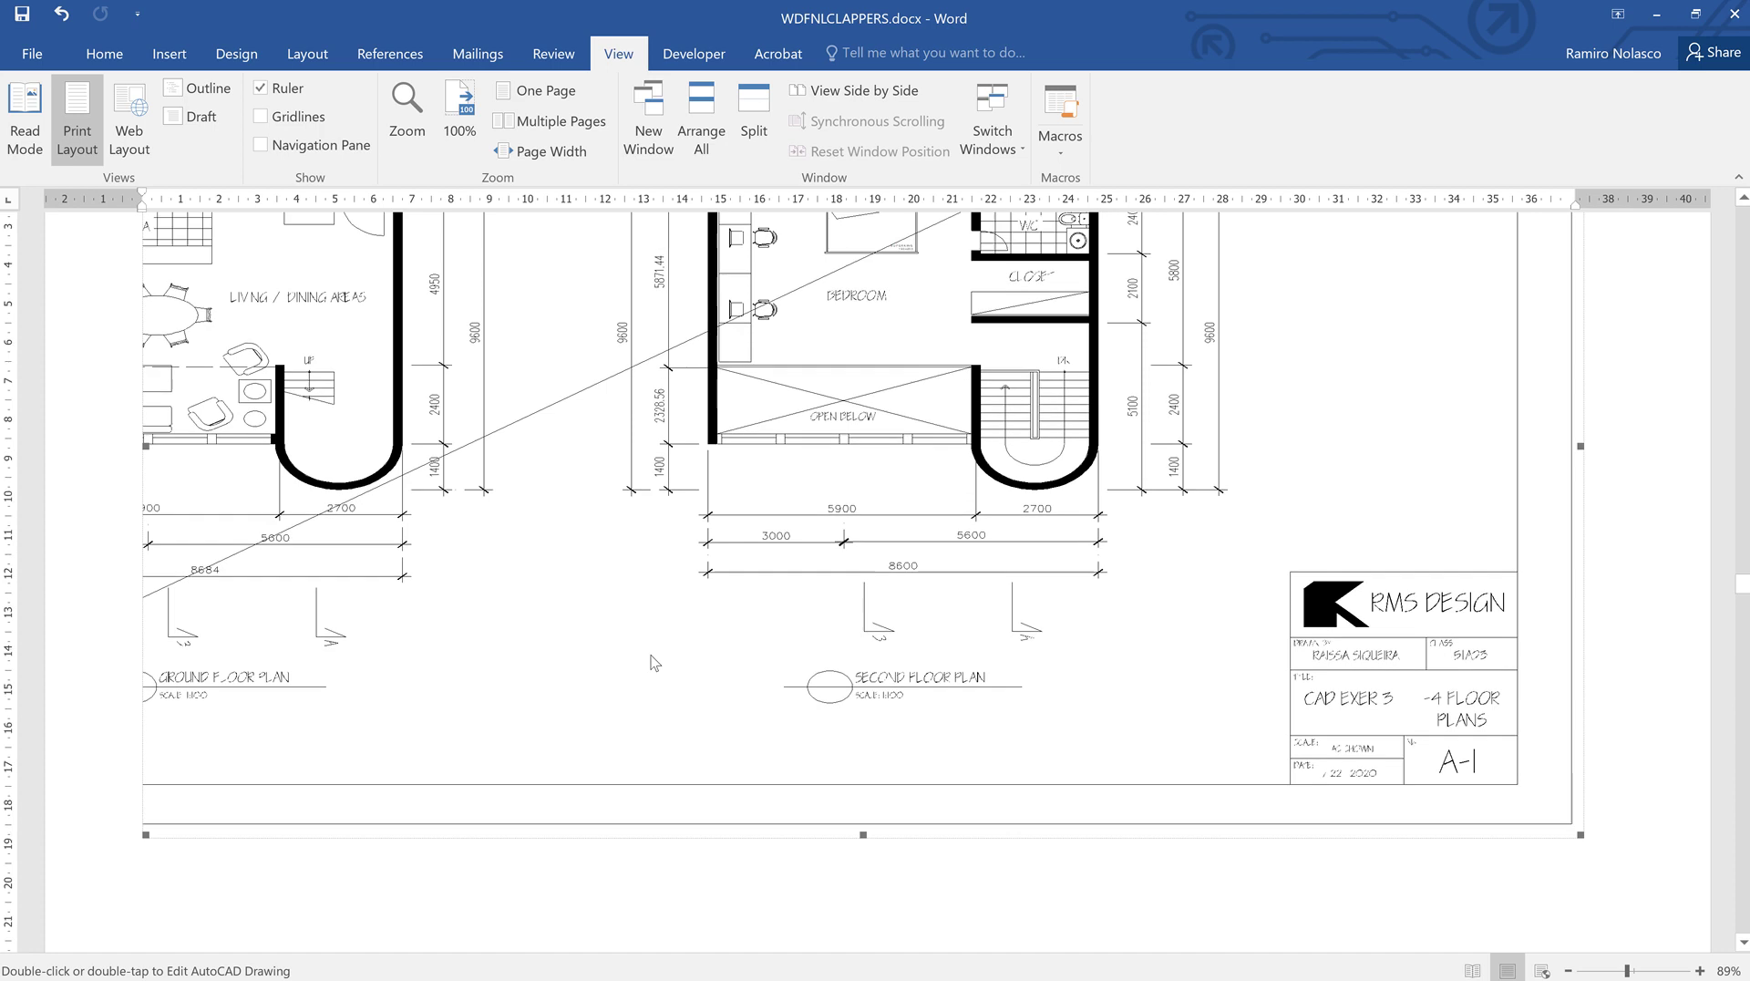
pyautogui.scroll(2, 700, 645)
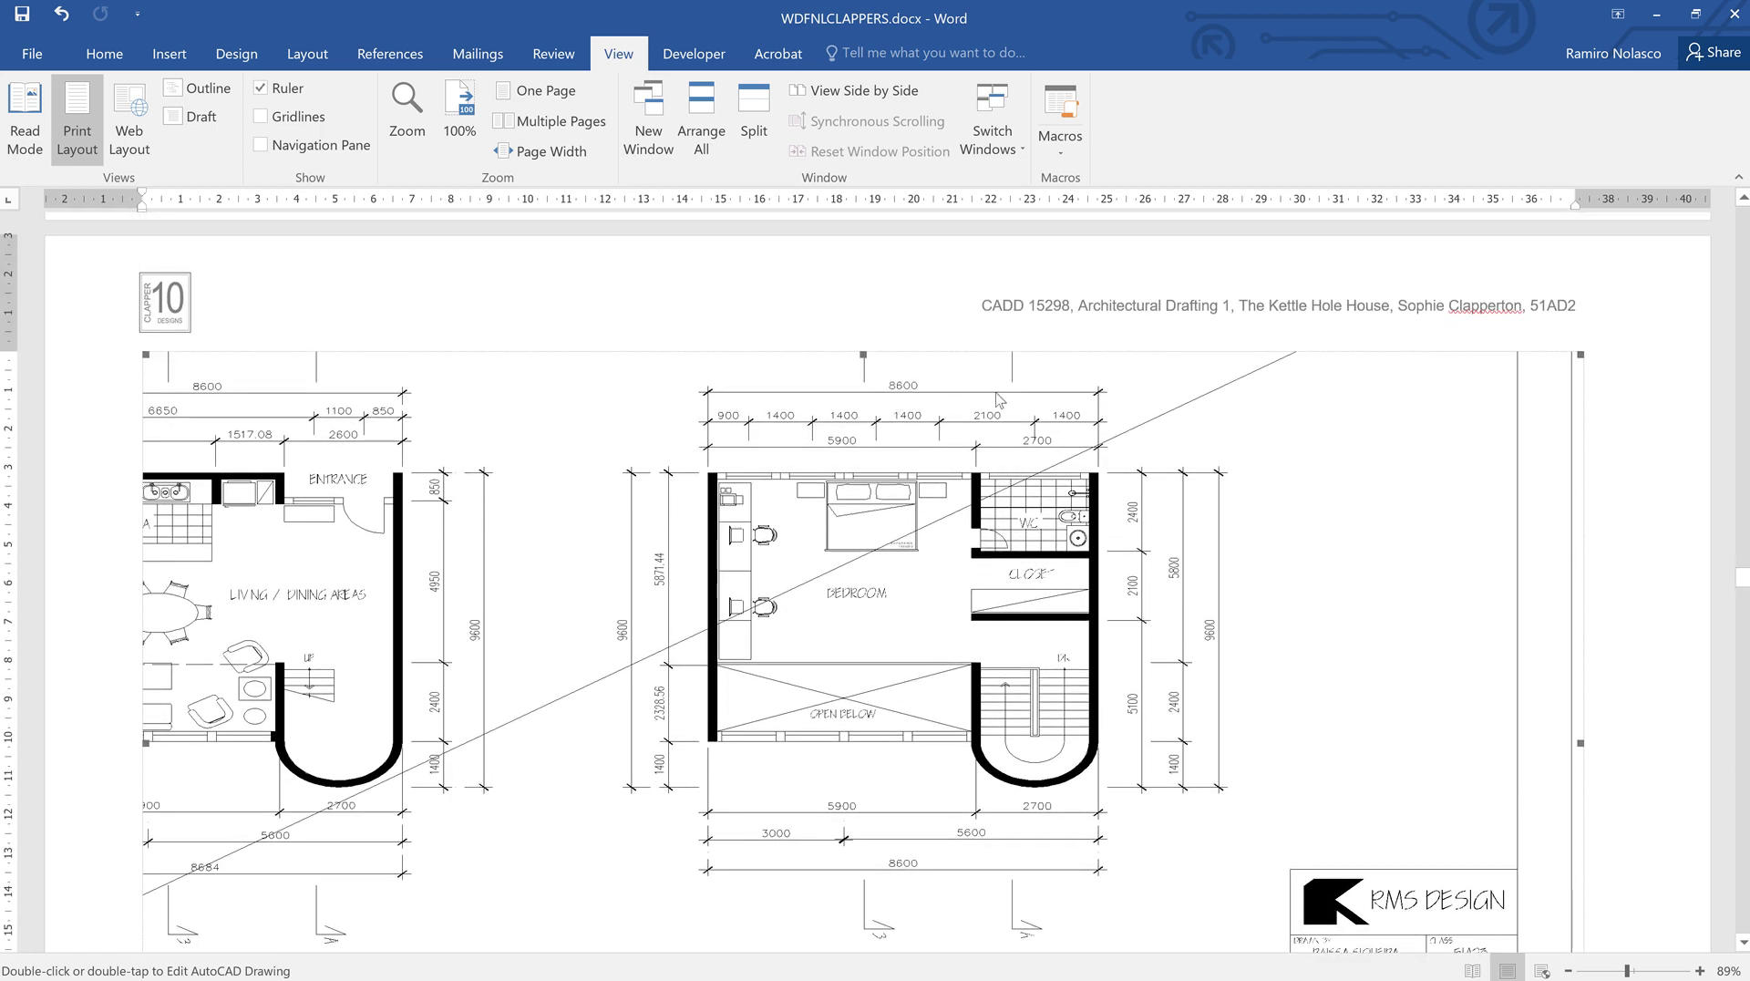
# - In crop mode, pull the top and left crop edges outward to reveal the kitchen area
pyautogui.rightClick(864, 459)
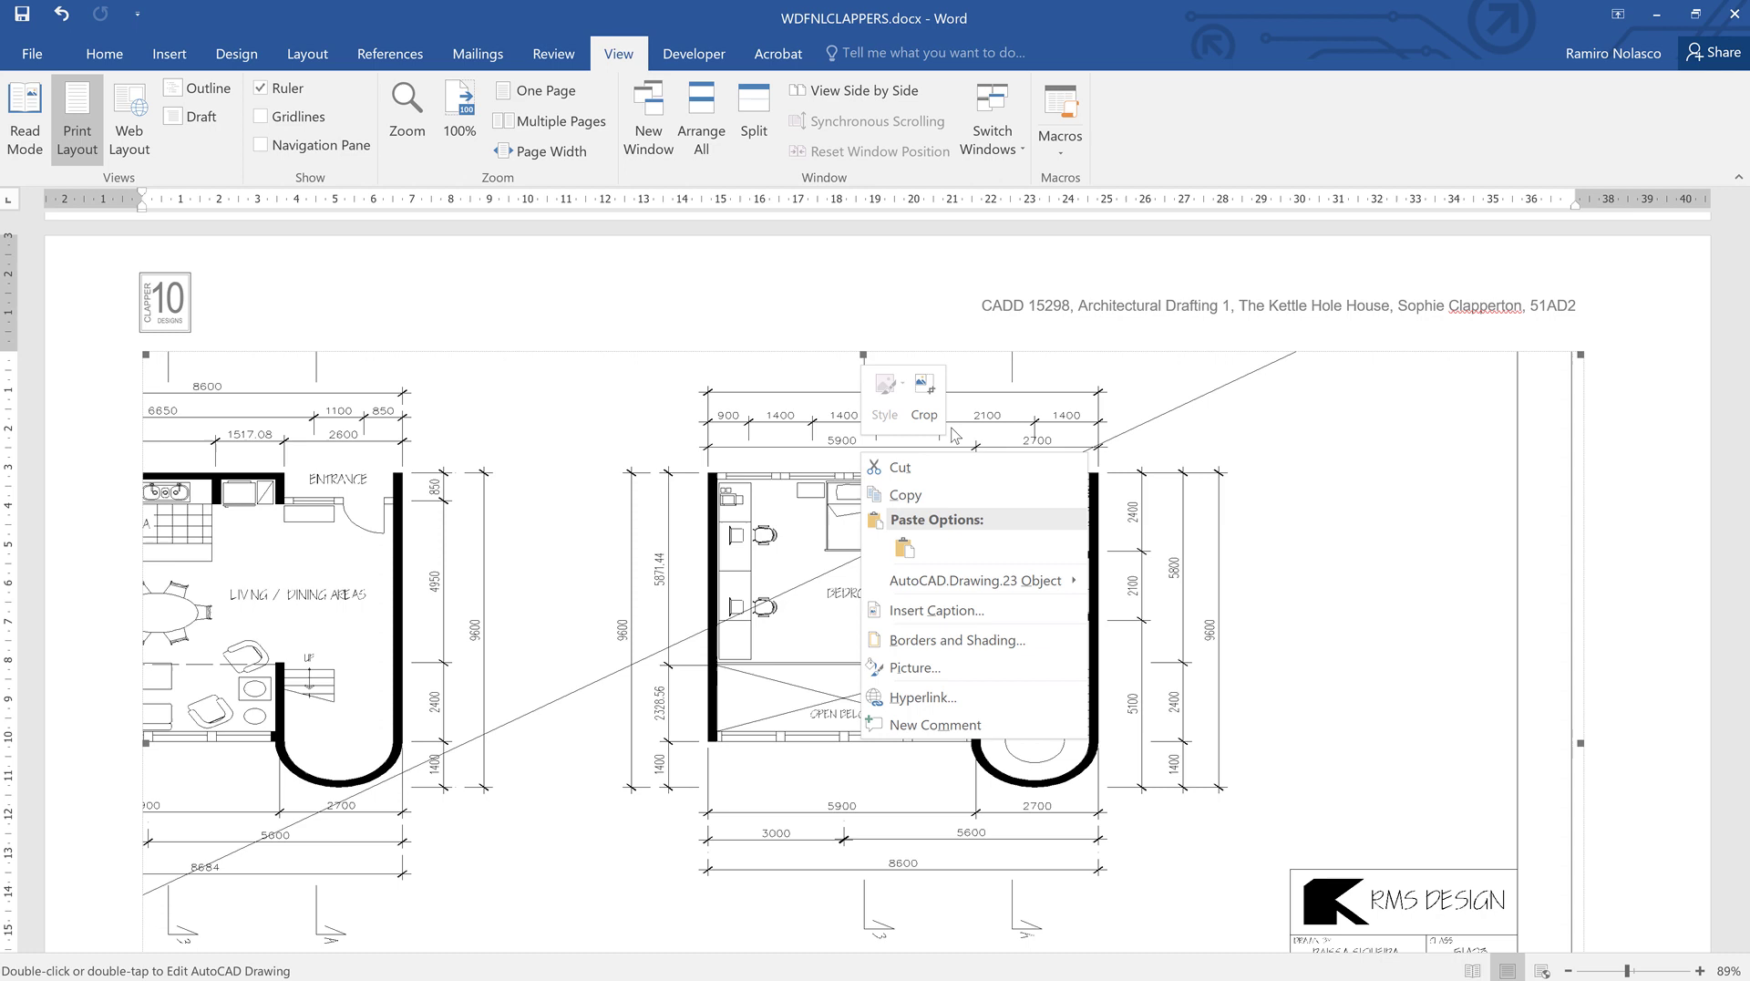
pyautogui.click(925, 398)
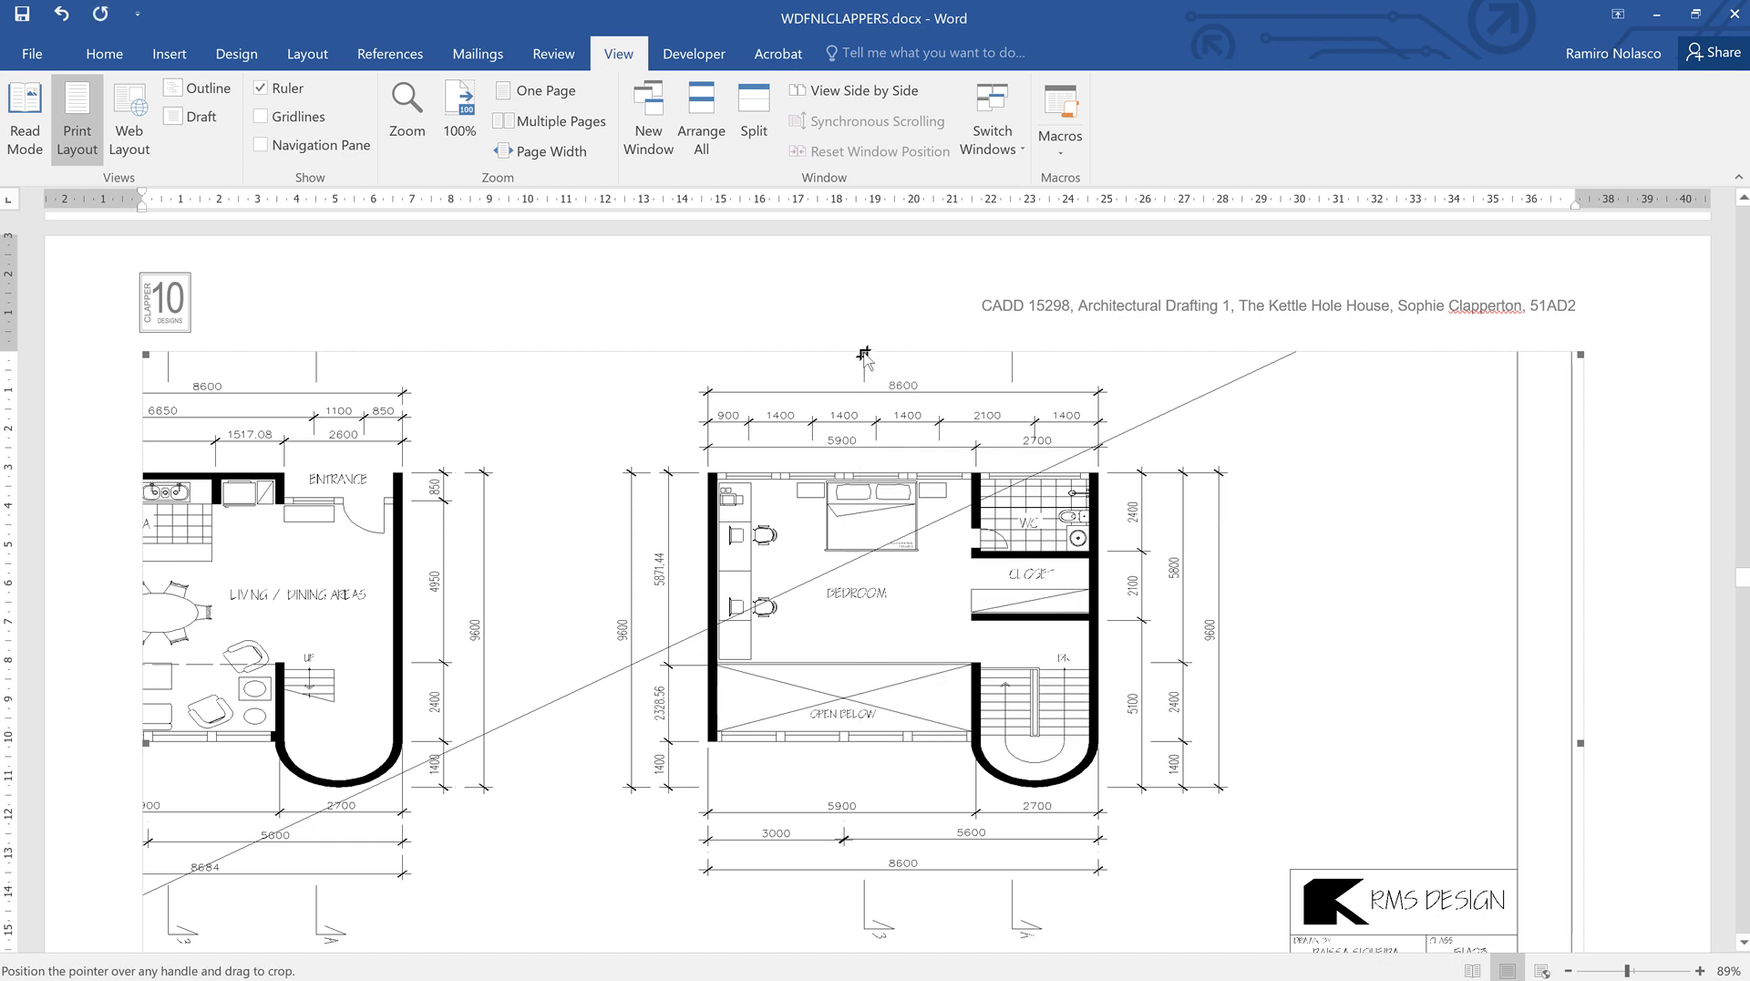
pyautogui.press('Escape')
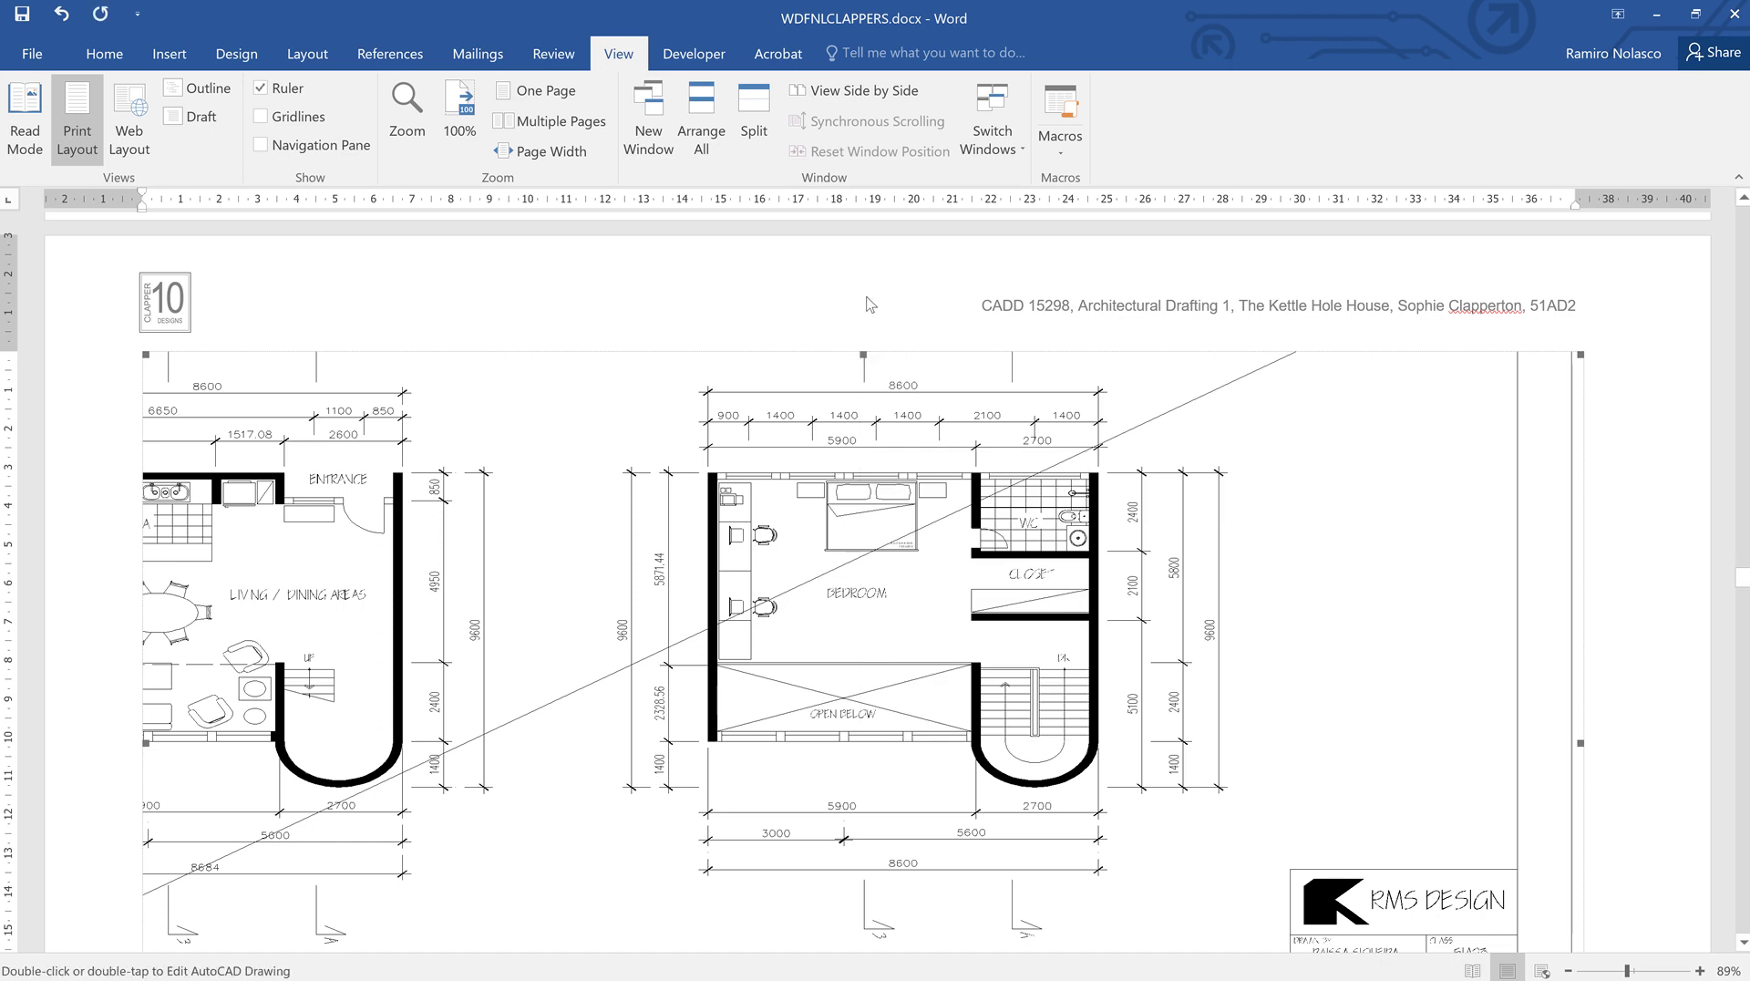
pyautogui.rightClick(954, 425)
pyautogui.click(1015, 370)
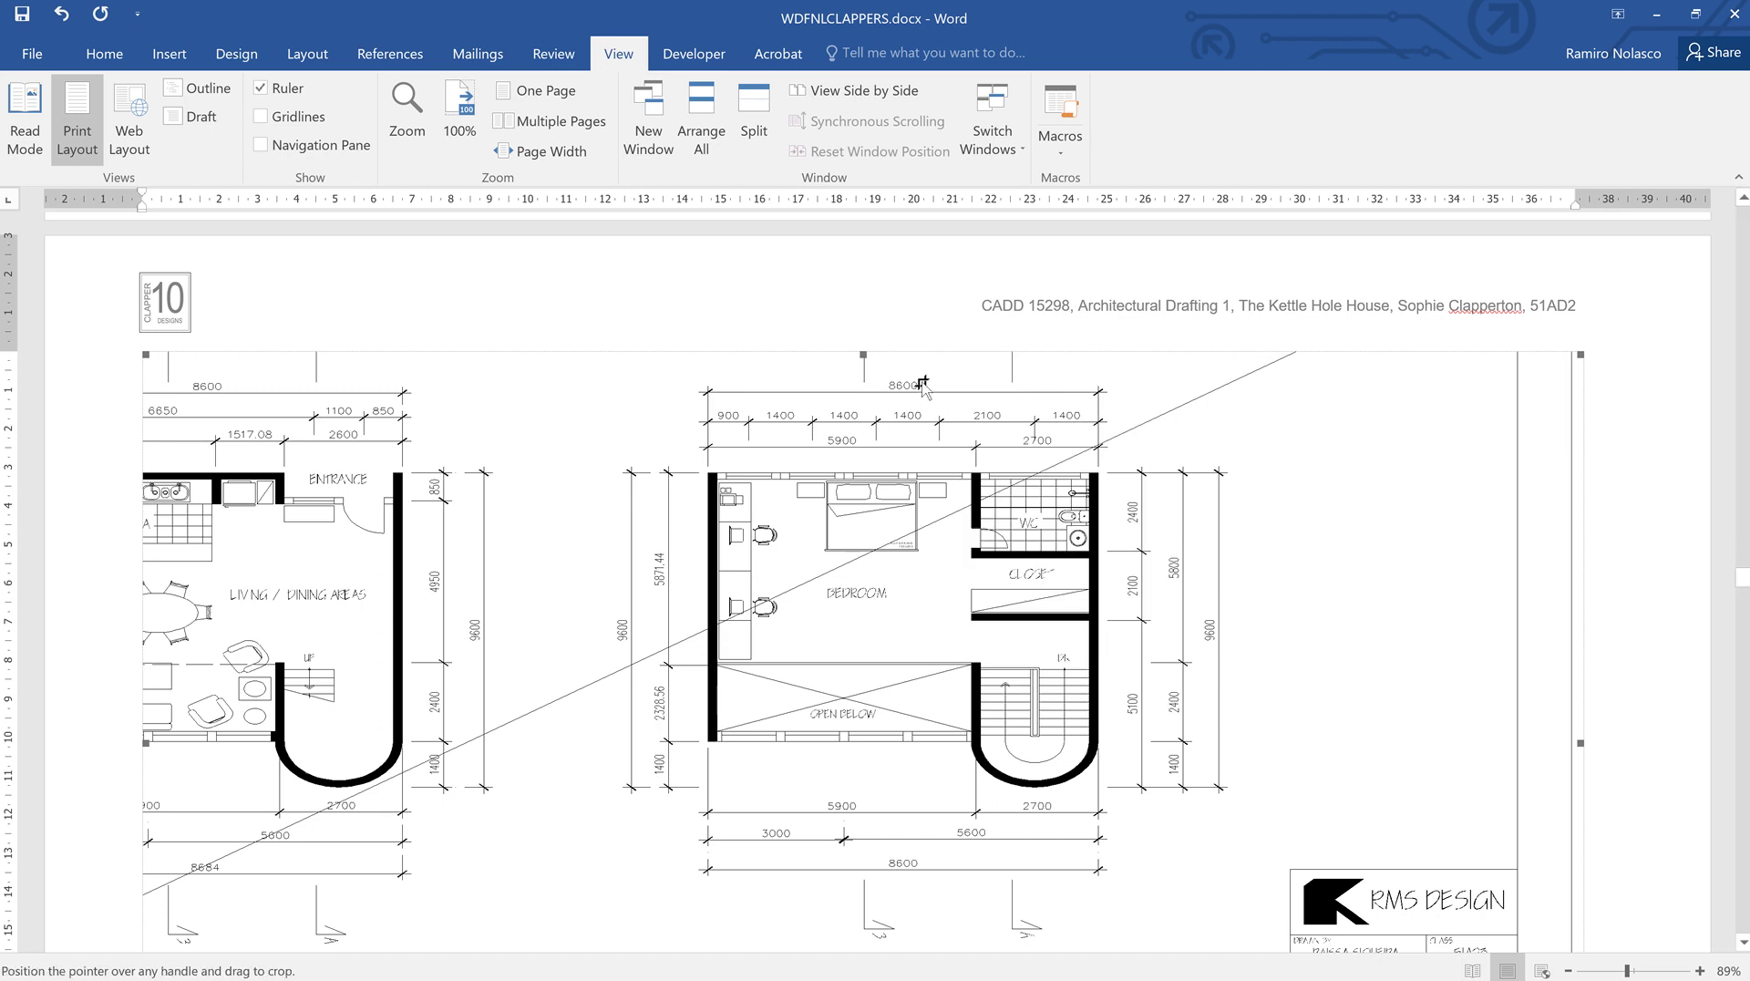
pyautogui.moveTo(866, 335)
pyautogui.mouseDown()
pyautogui.moveTo(875, 248)
pyautogui.moveTo(909, 308)
pyautogui.moveTo(871, 275)
pyautogui.mouseUp()
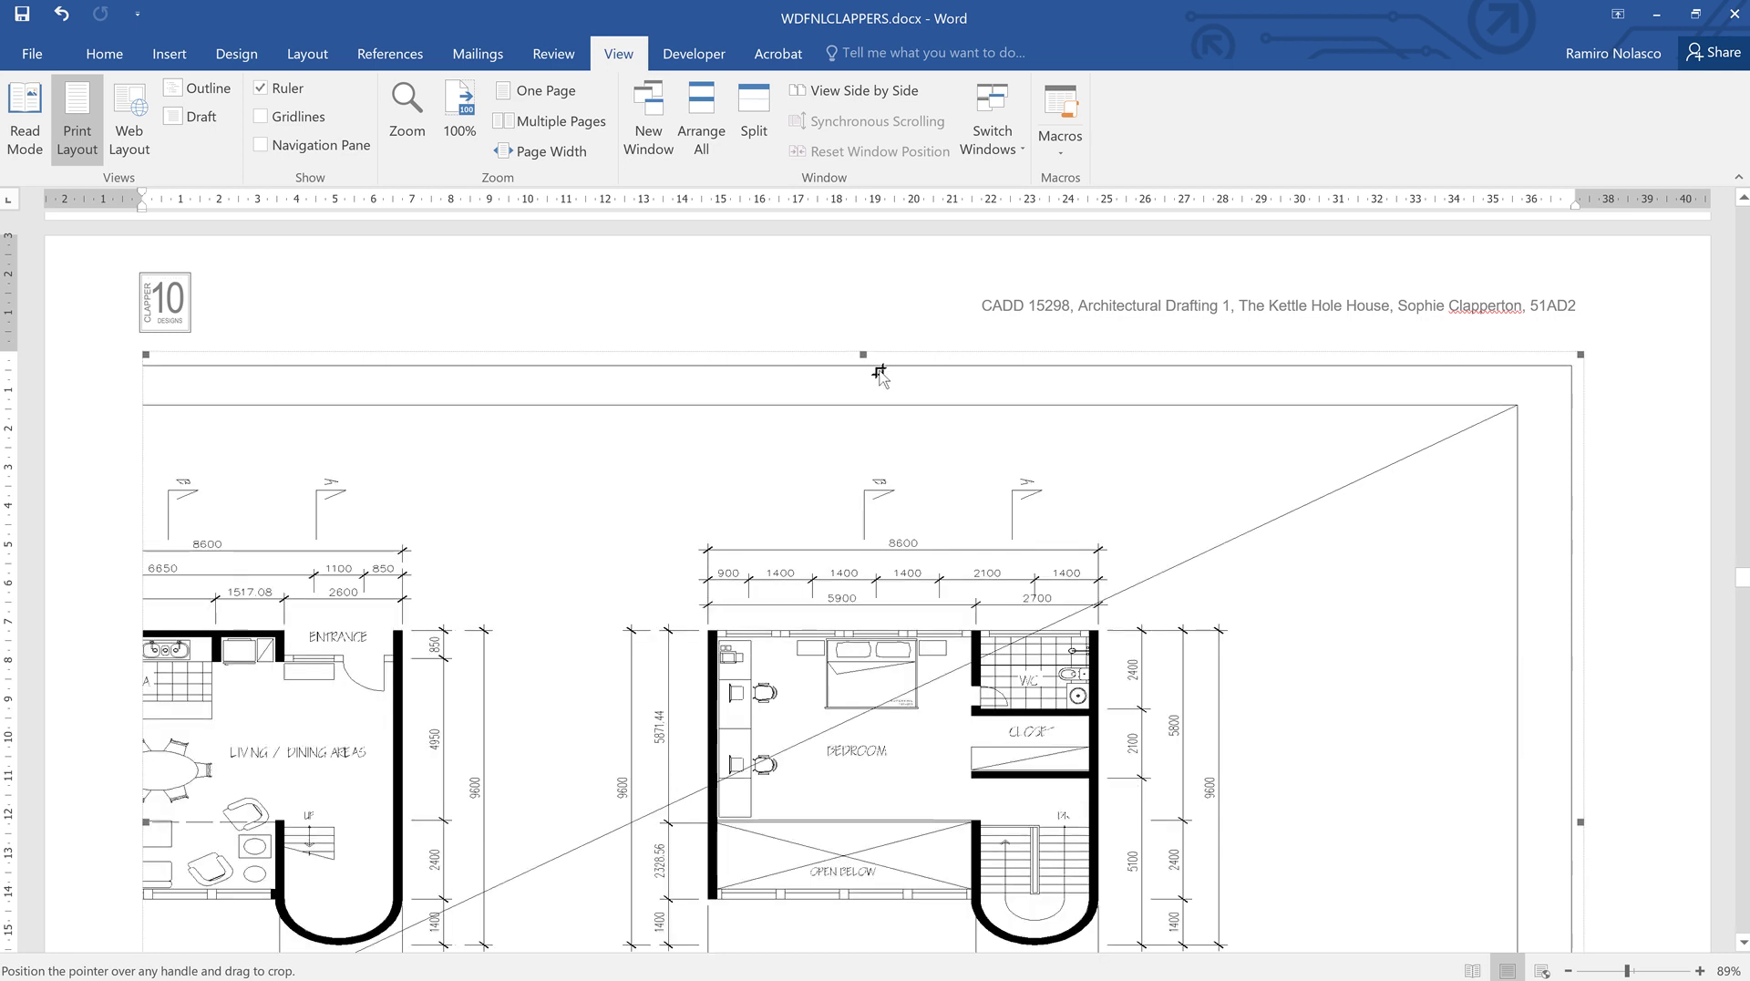
pyautogui.scroll(-2, 638, 547)
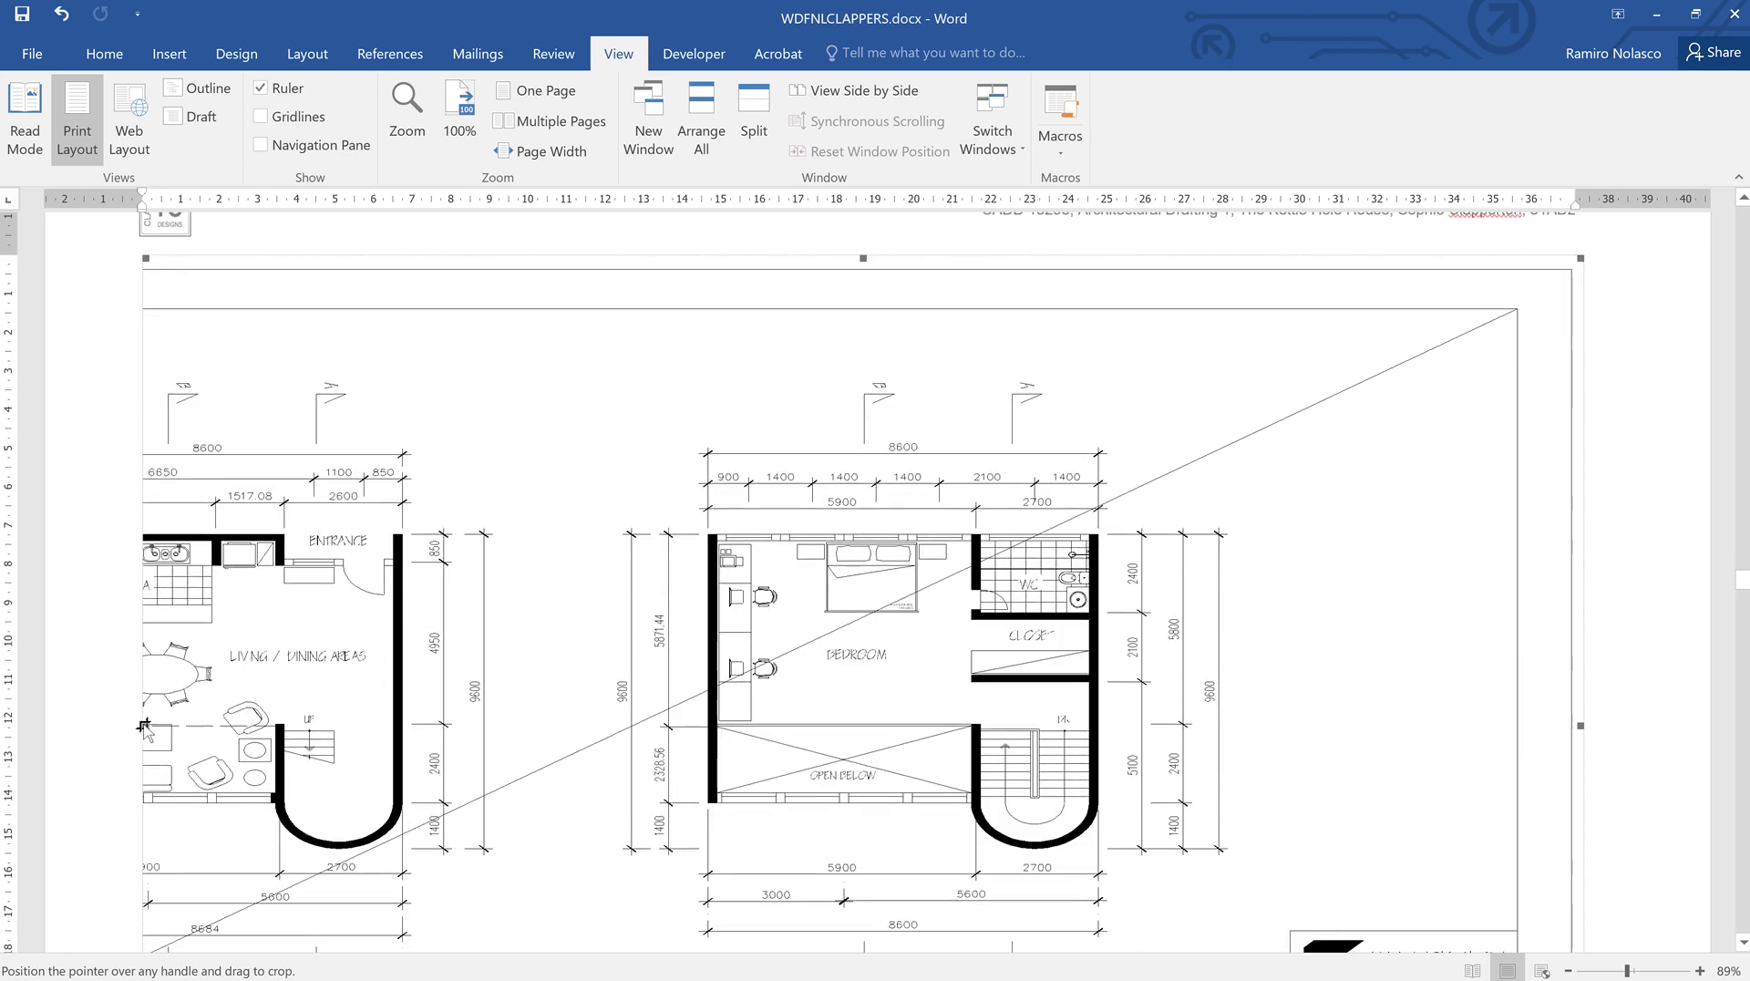
pyautogui.moveTo(144, 726); pyautogui.dragTo(98, 721)
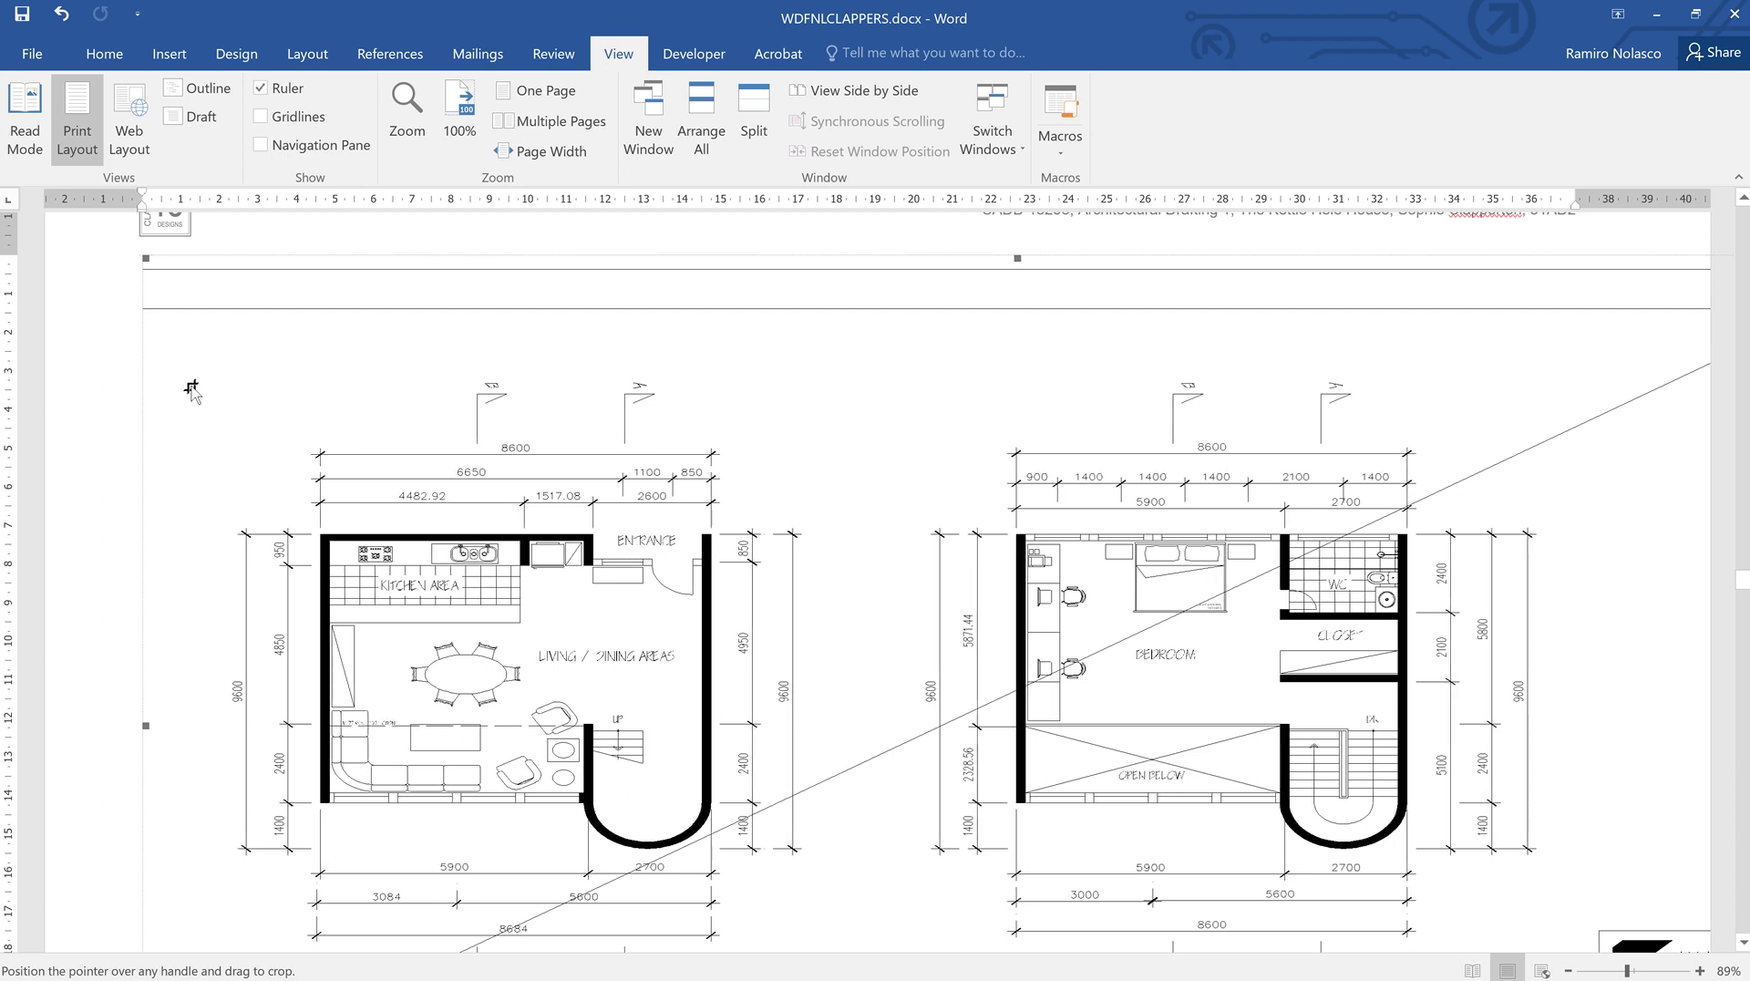
# - Finish cropping and shrink the drawing from its top-left corner to fit the page width
pyautogui.press('Escape')
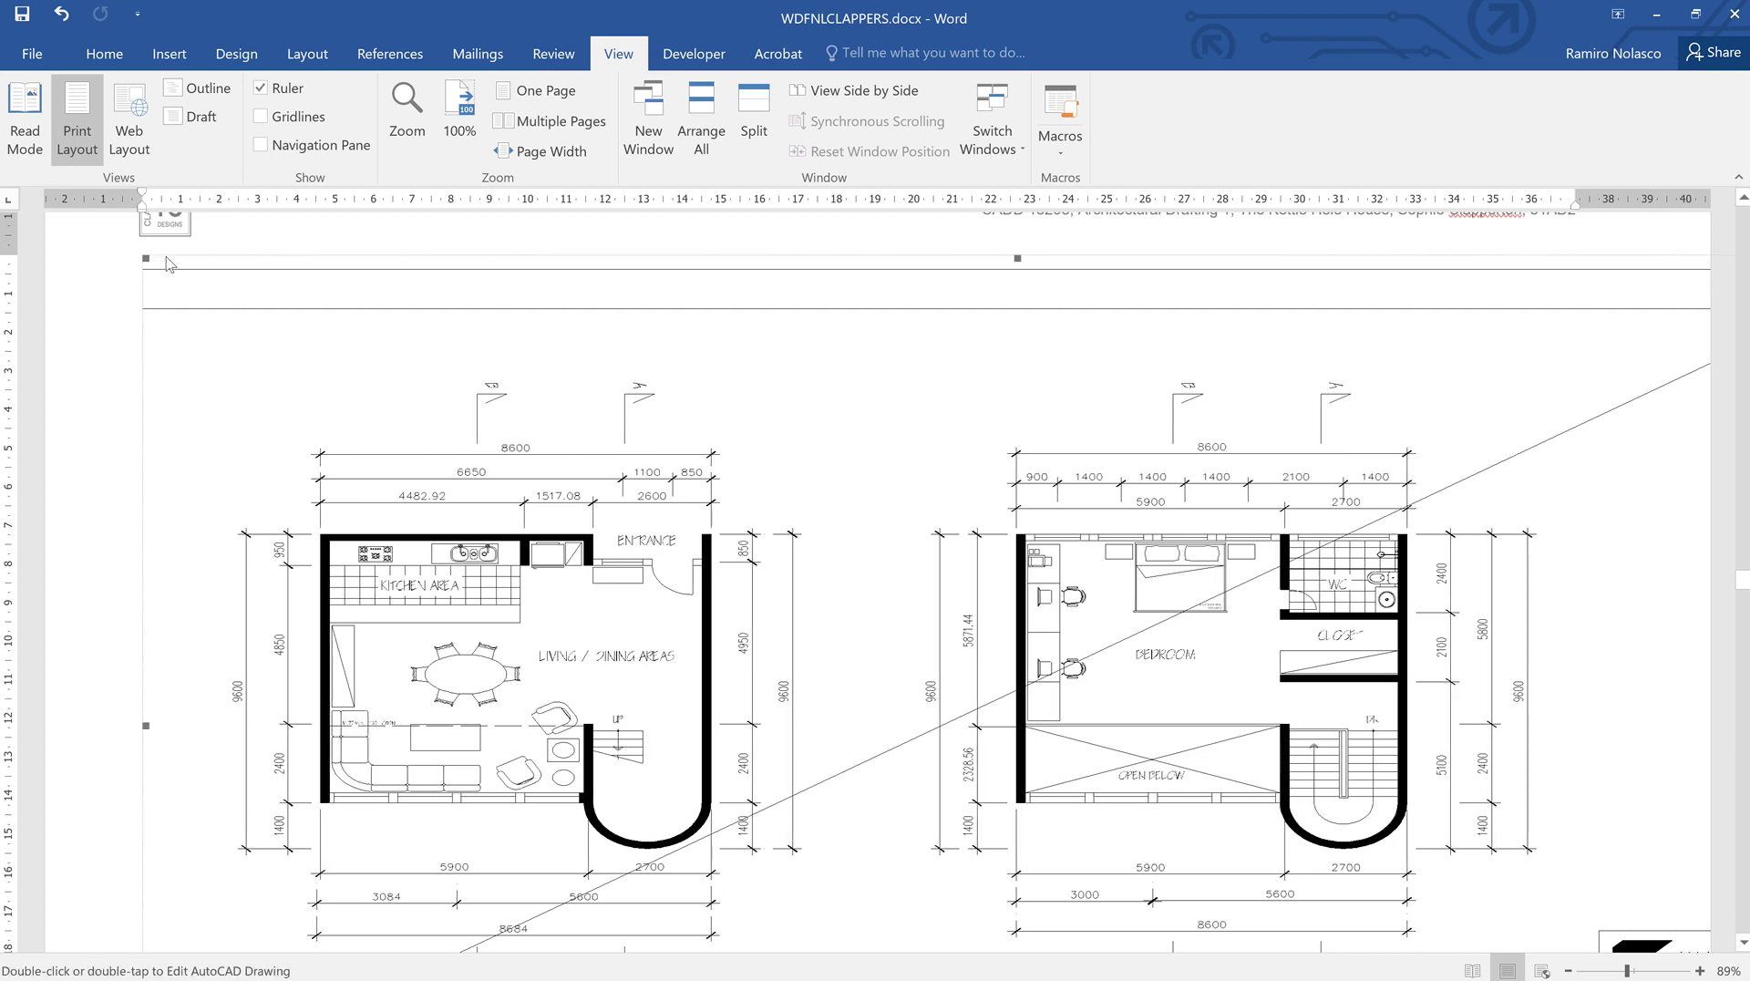
pyautogui.moveTo(146, 257); pyautogui.dragTo(310, 429)
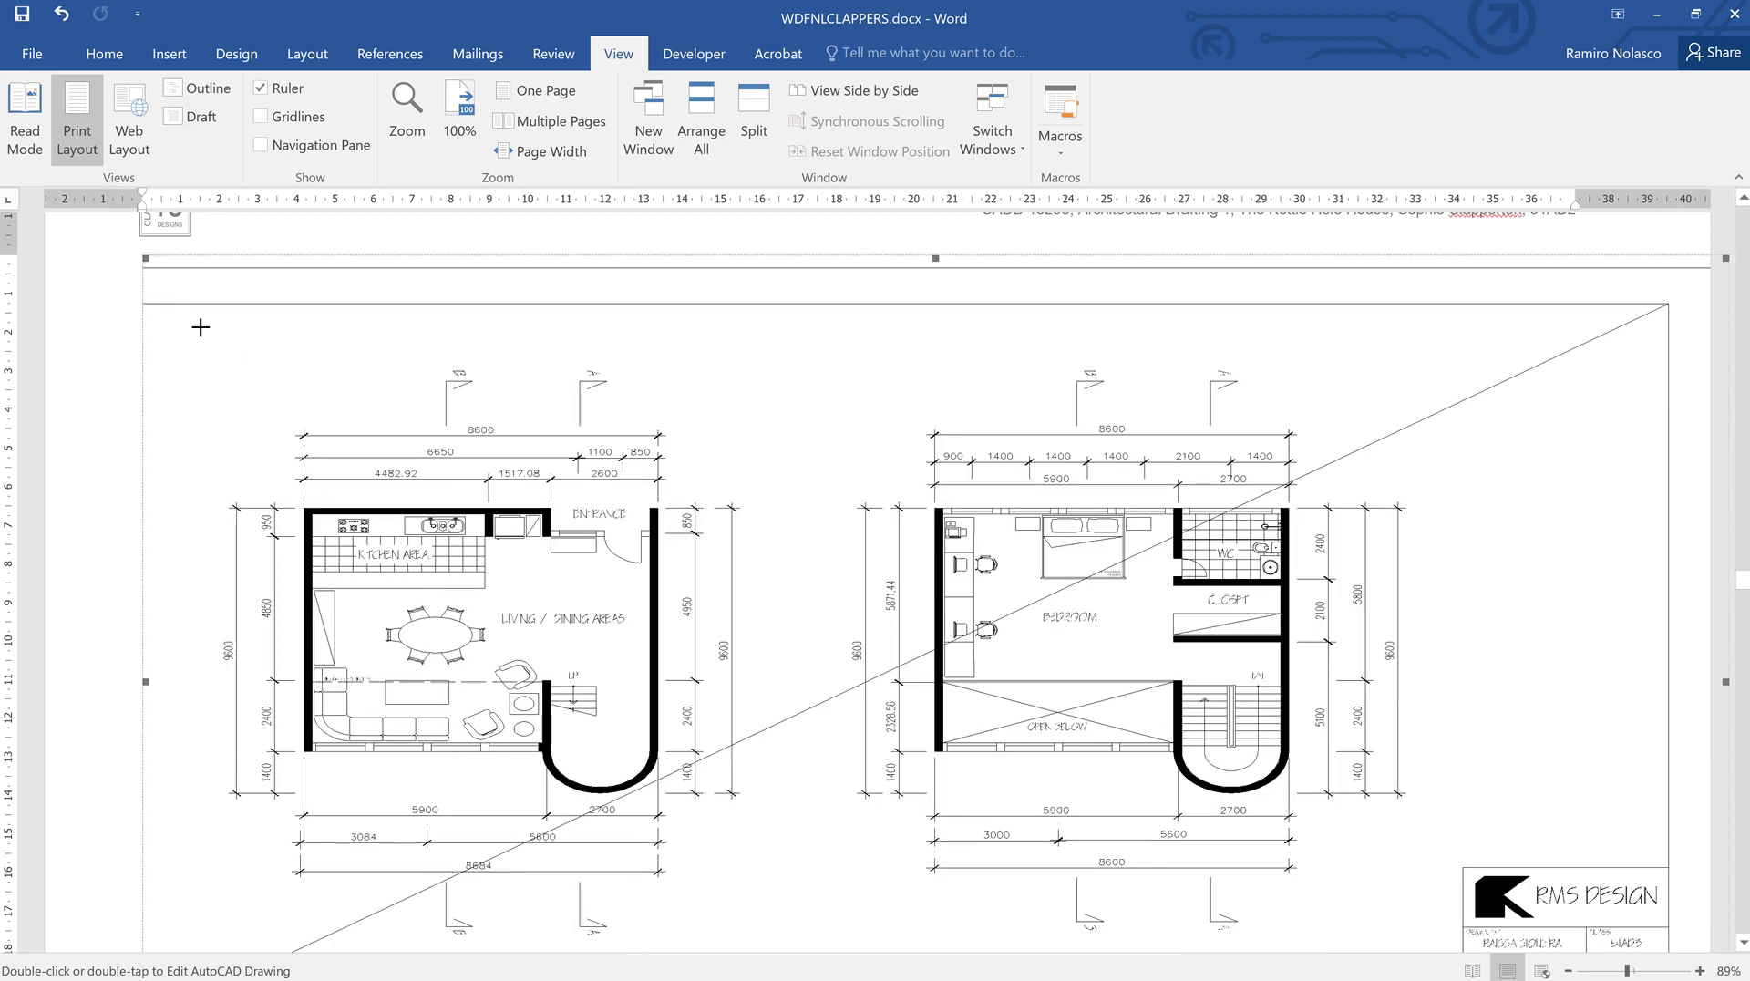
pyautogui.moveTo(201, 326); pyautogui.dragTo(254, 390)
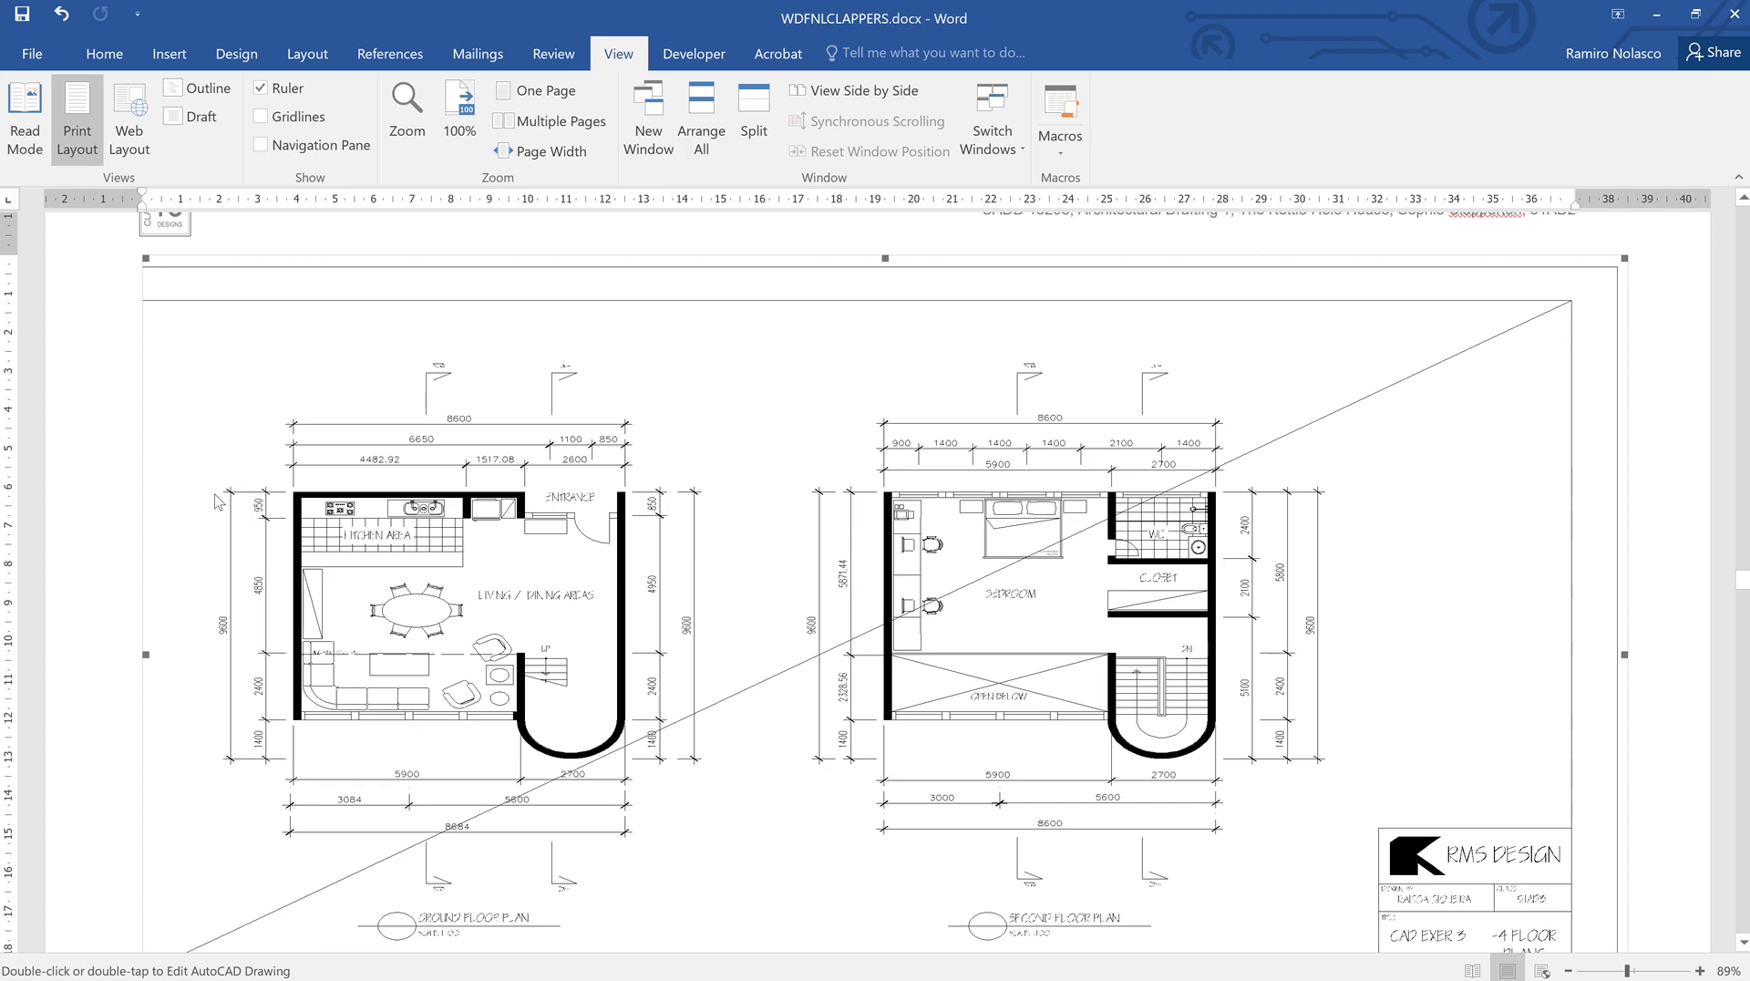
# - Uncrop the drawing's left edge to add blank margin, then resize it from the top-left corner
pyautogui.rightClick(535, 427)
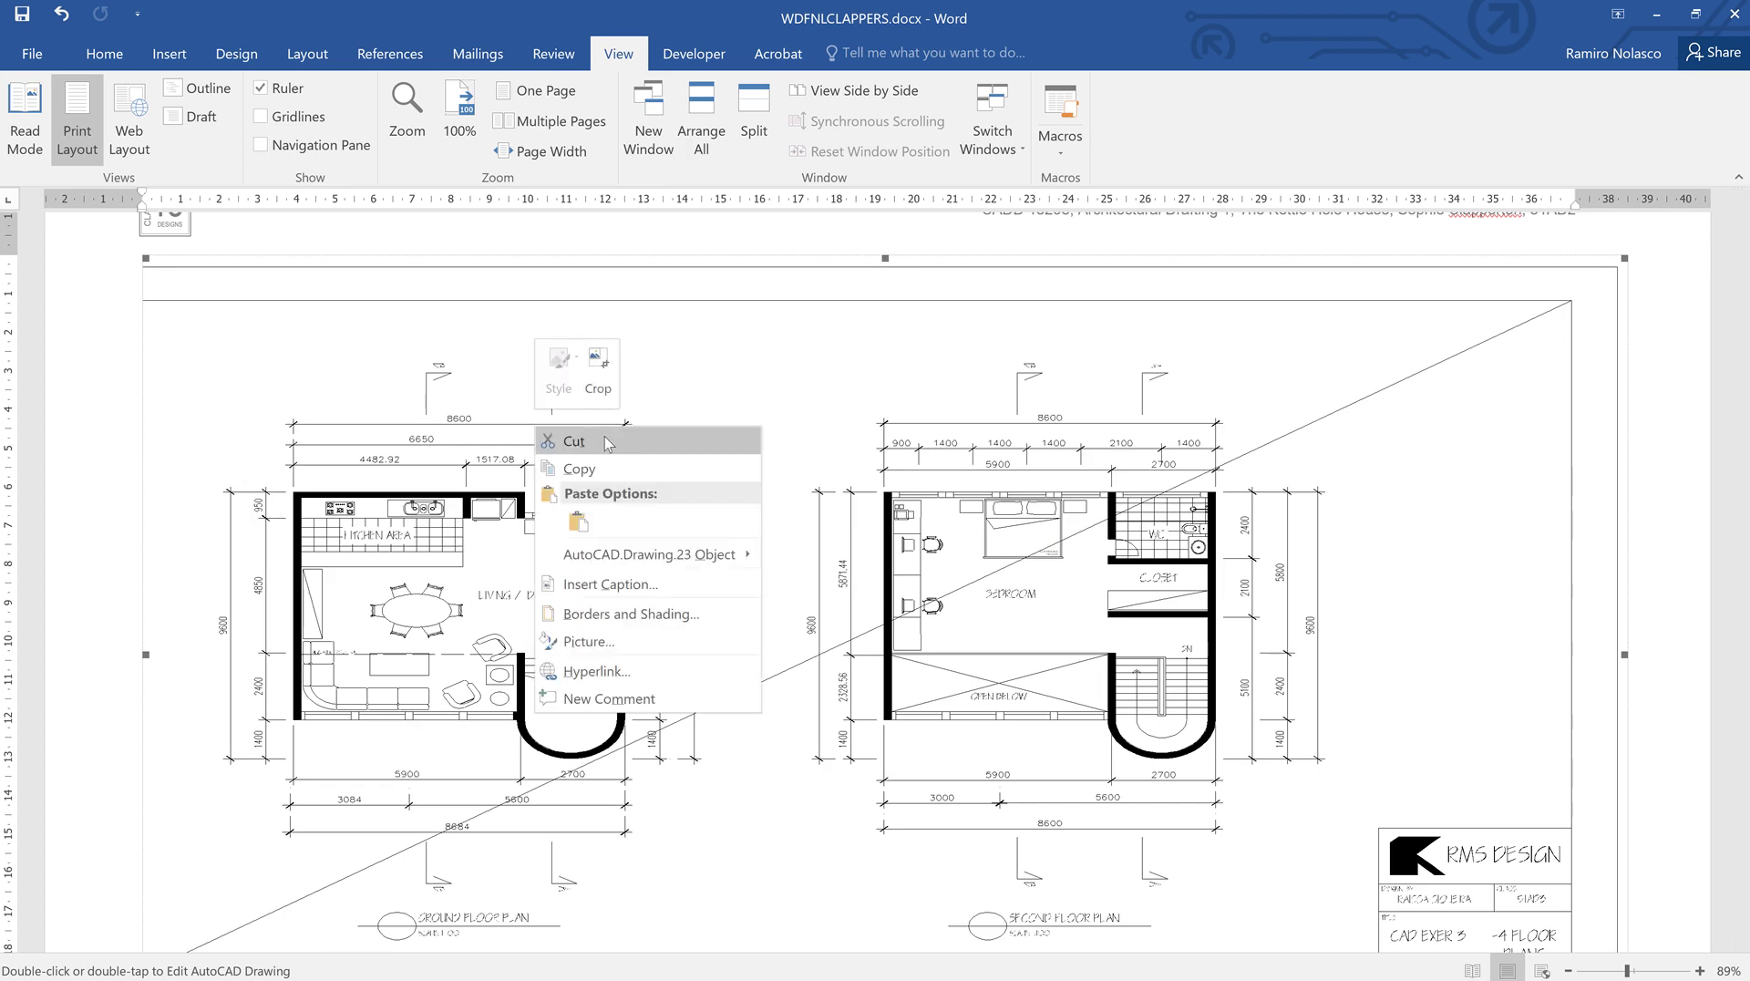
pyautogui.click(598, 365)
pyautogui.moveTo(164, 654); pyautogui.dragTo(77, 647)
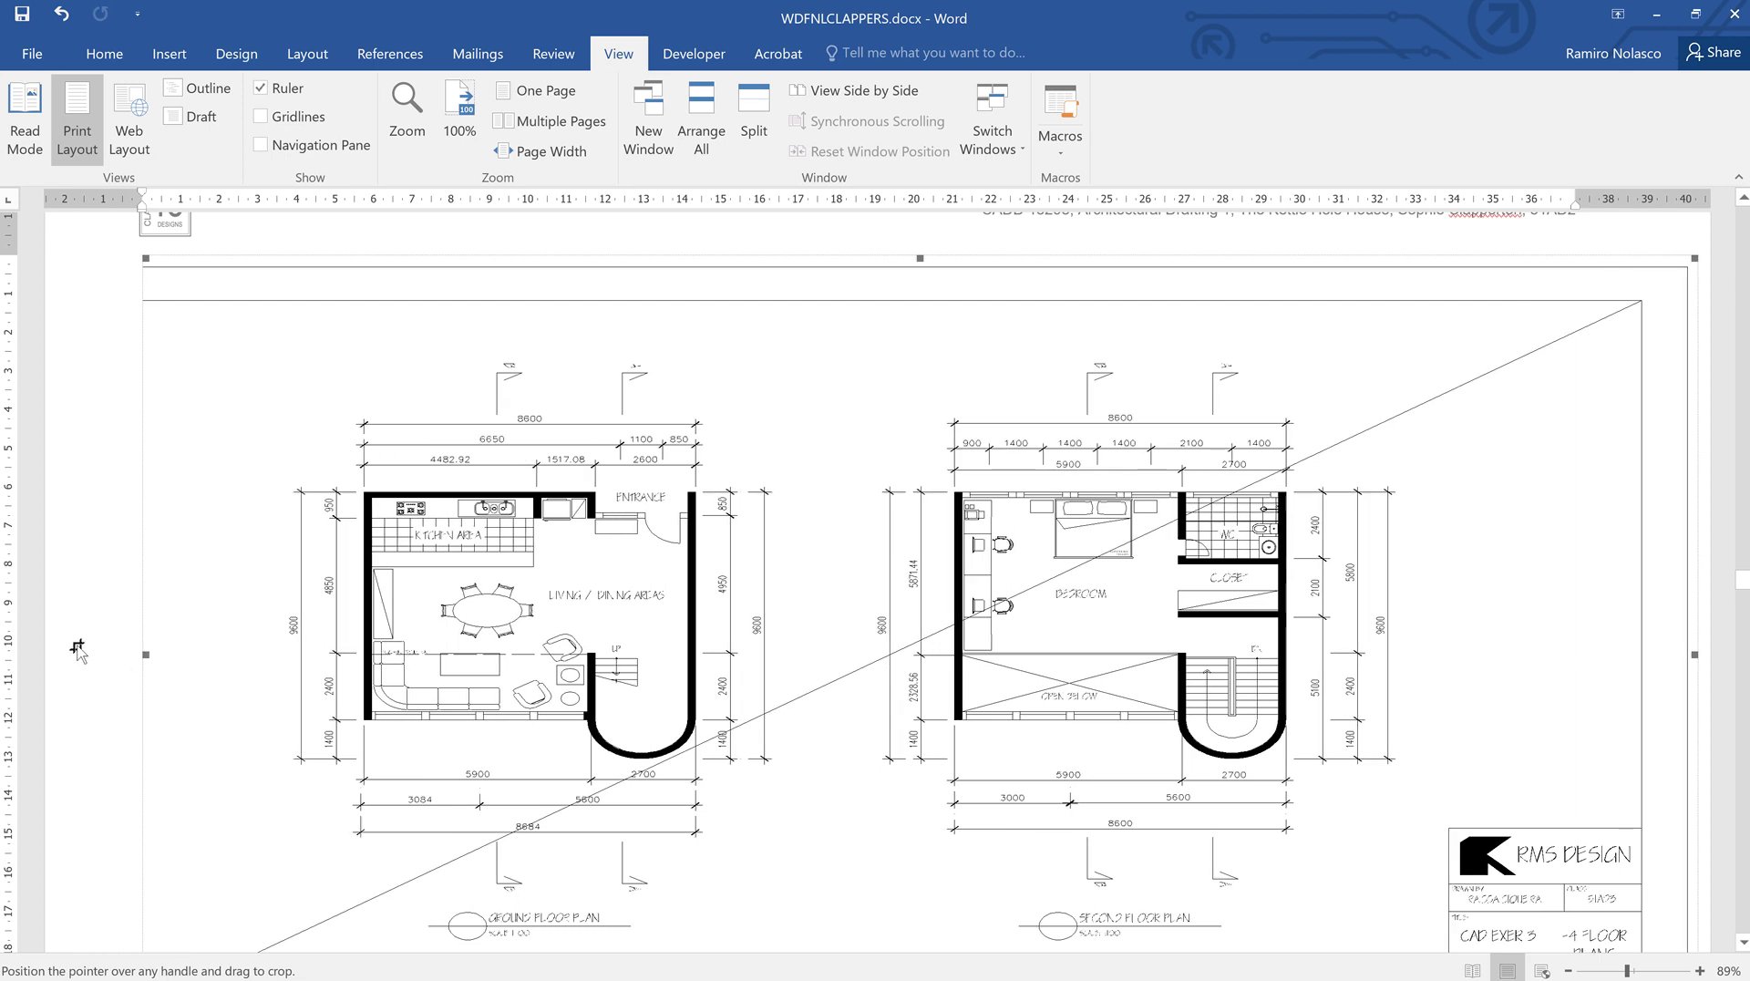
pyautogui.moveTo(149, 654); pyautogui.dragTo(84, 648)
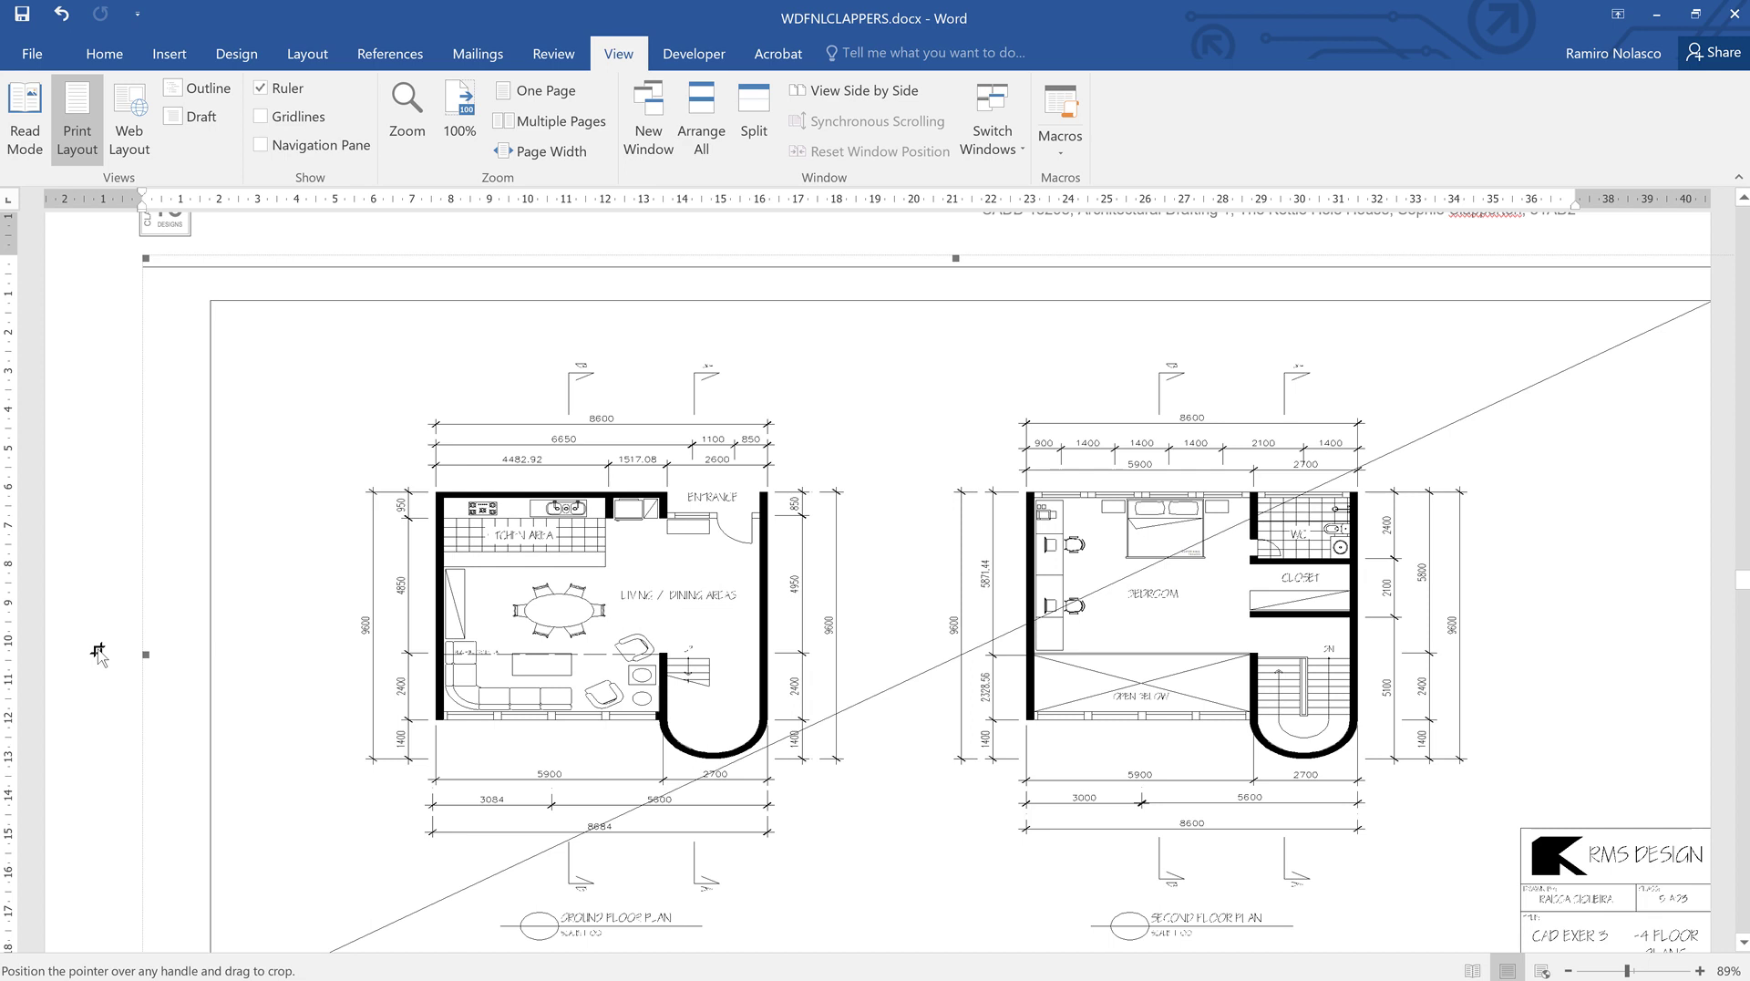
pyautogui.moveTo(146, 655); pyautogui.dragTo(115, 659)
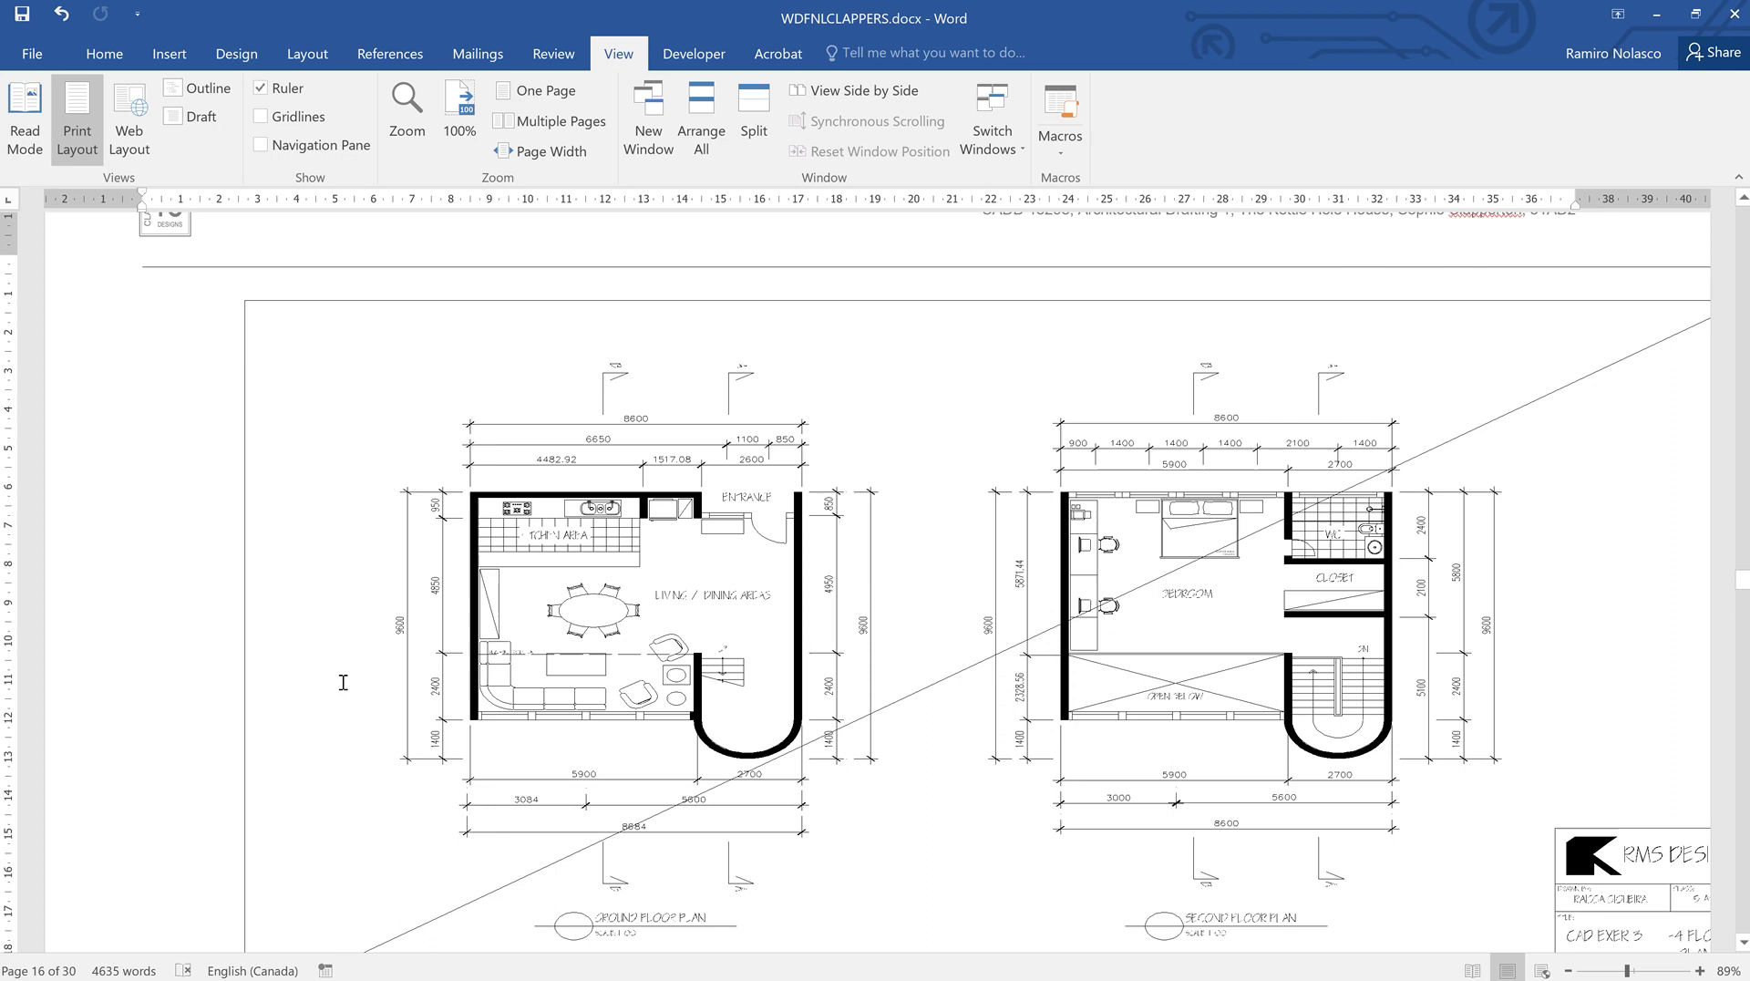
pyautogui.click(357, 633)
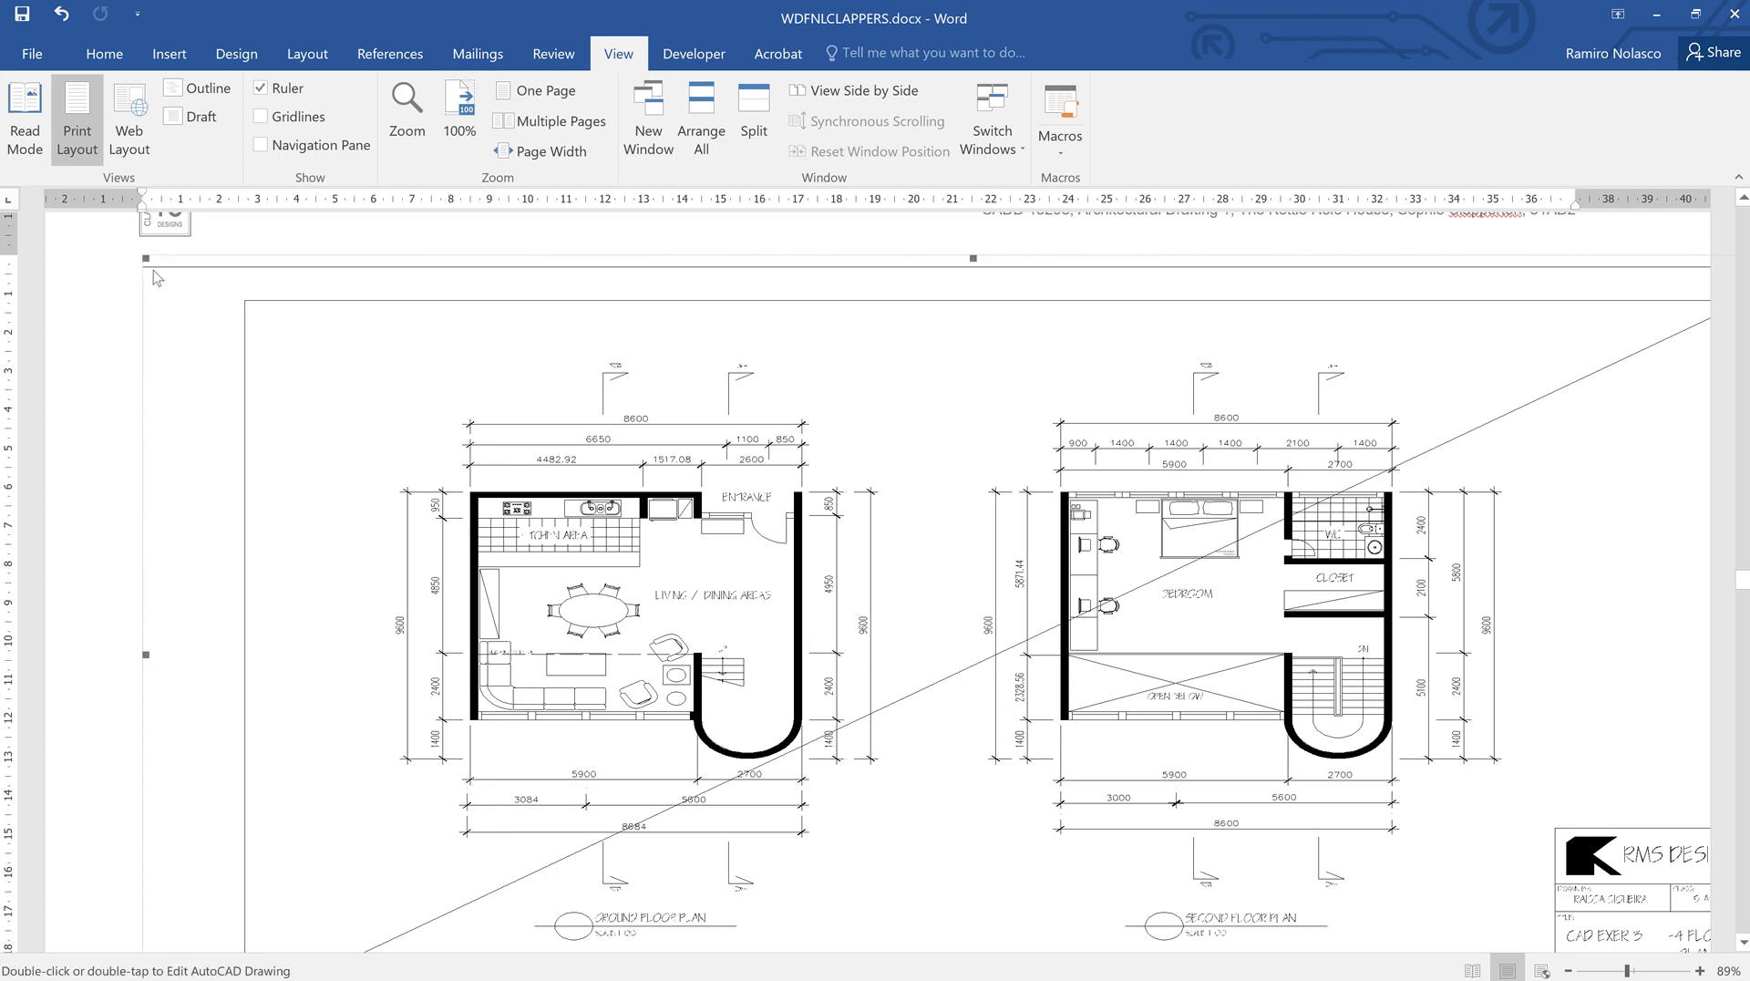
pyautogui.moveTo(145, 257)
pyautogui.mouseDown()
pyautogui.moveTo(196, 288)
pyautogui.moveTo(335, 310)
pyautogui.mouseUp()
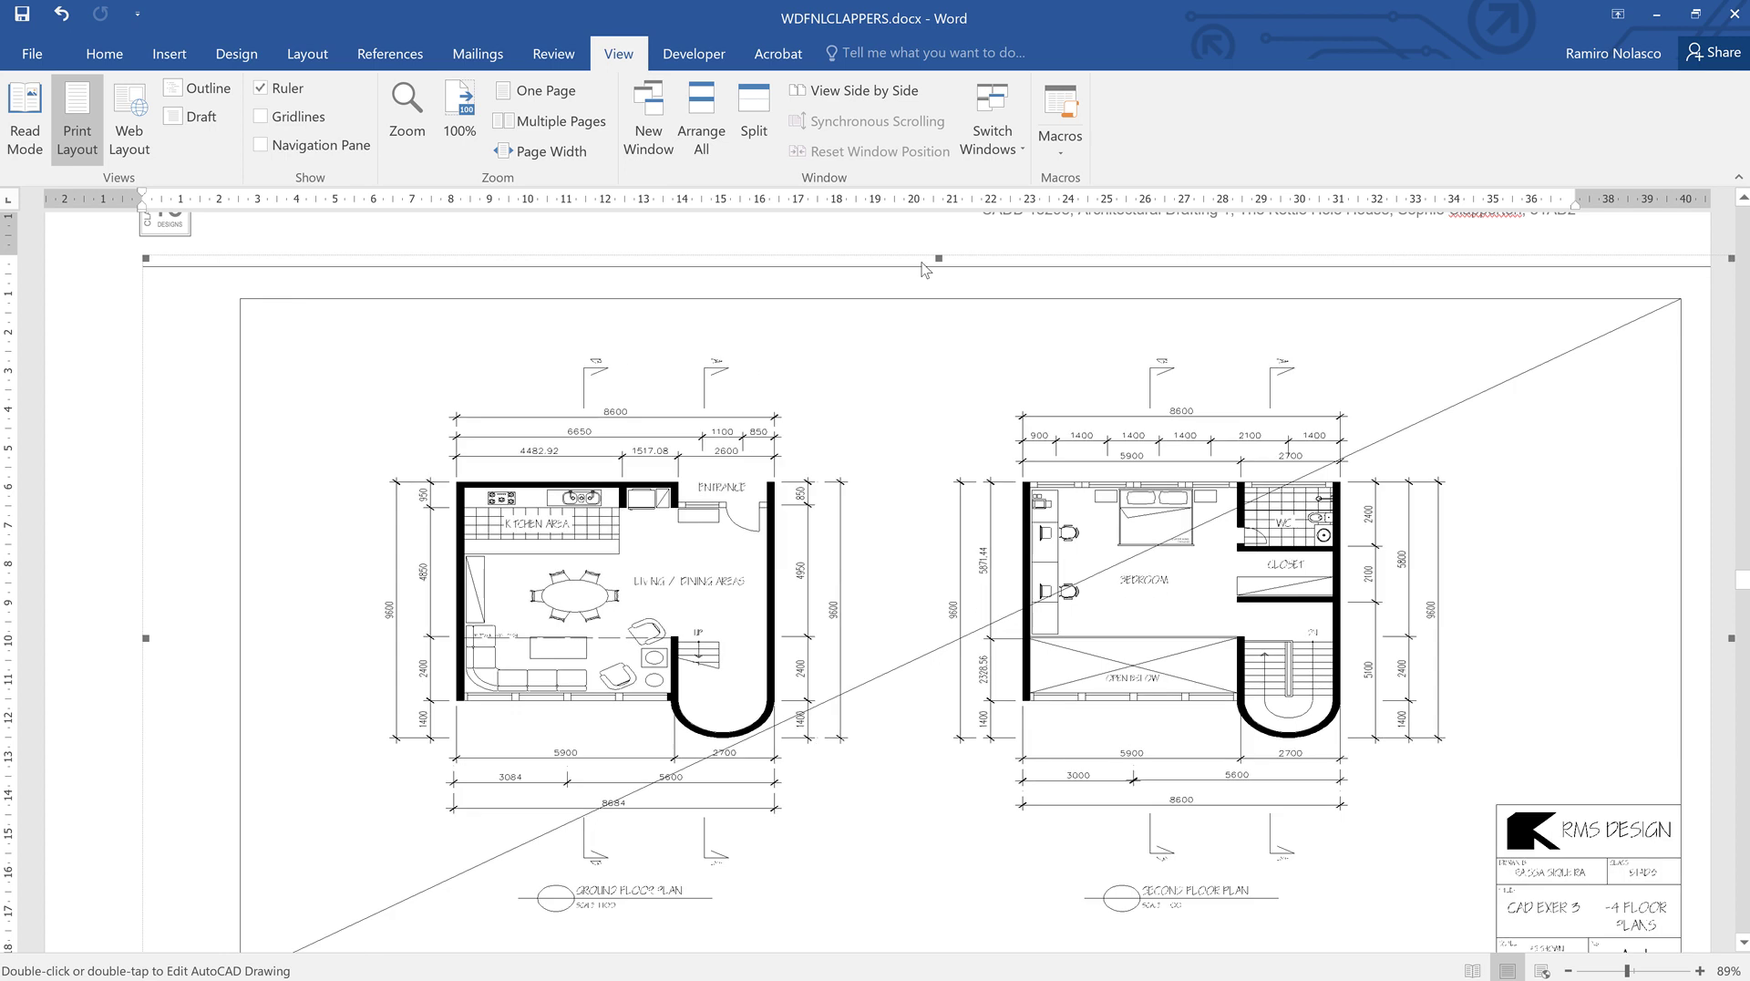
# - Crop the drawing's left side inward toward the sheet border
pyautogui.rightClick(947, 350)
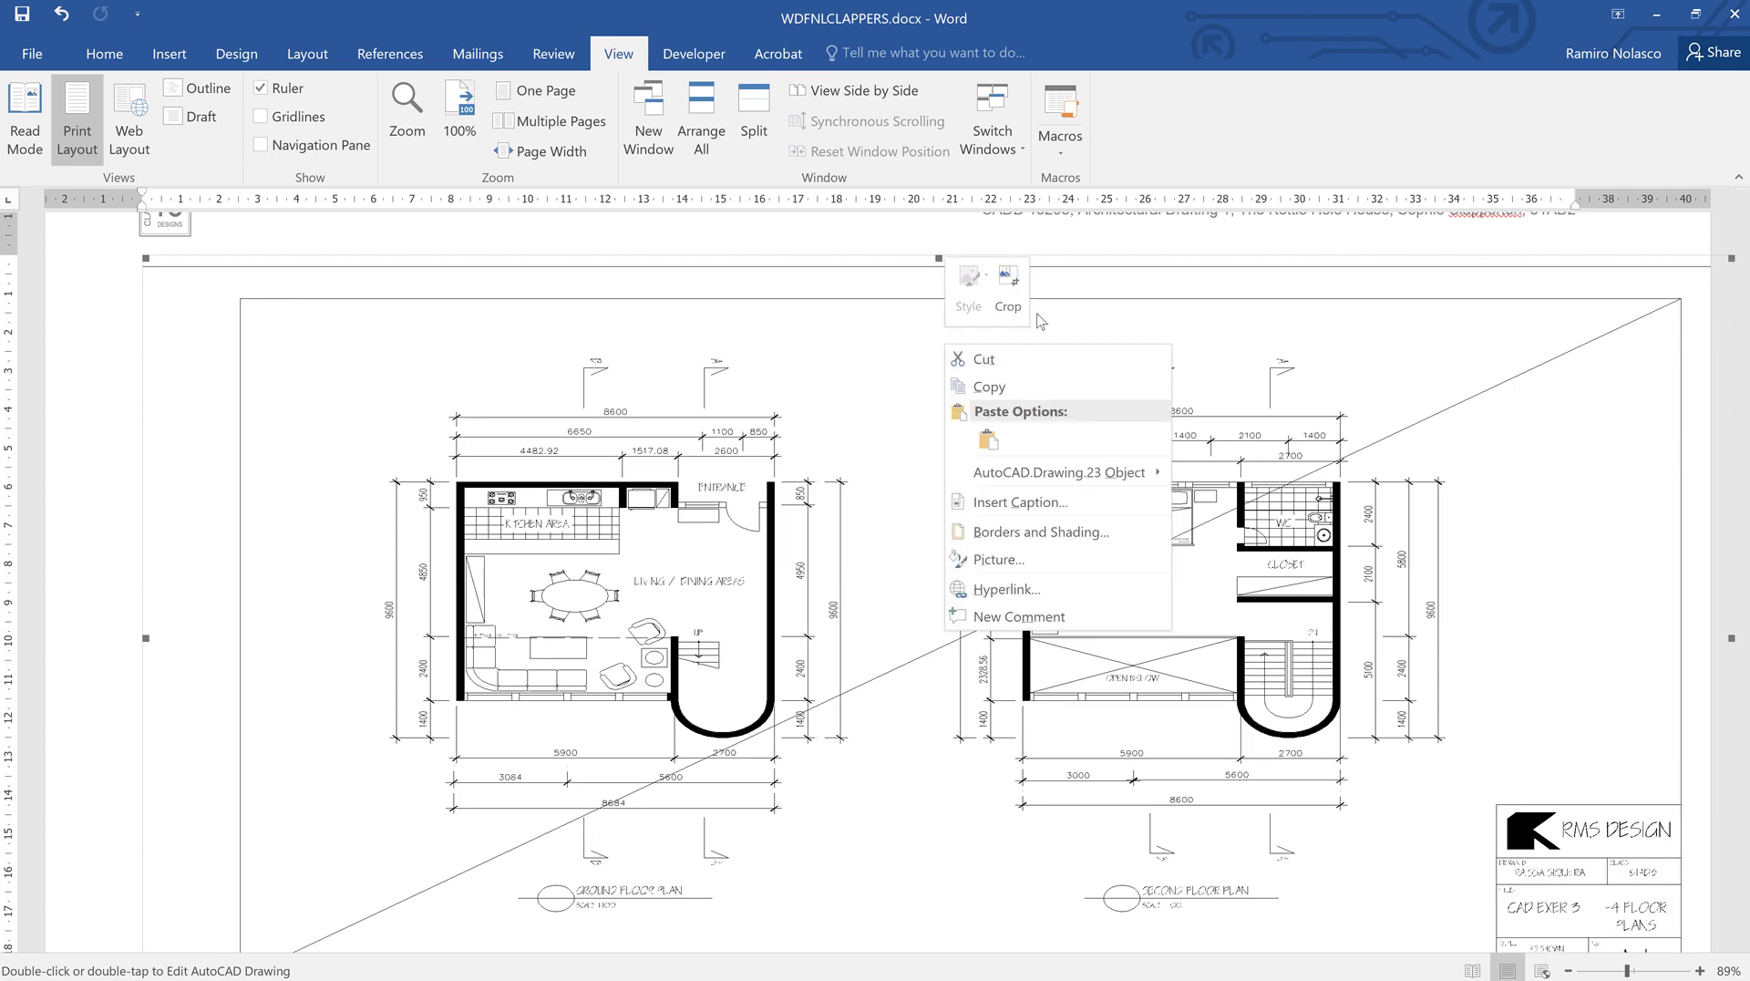
pyautogui.click(1008, 283)
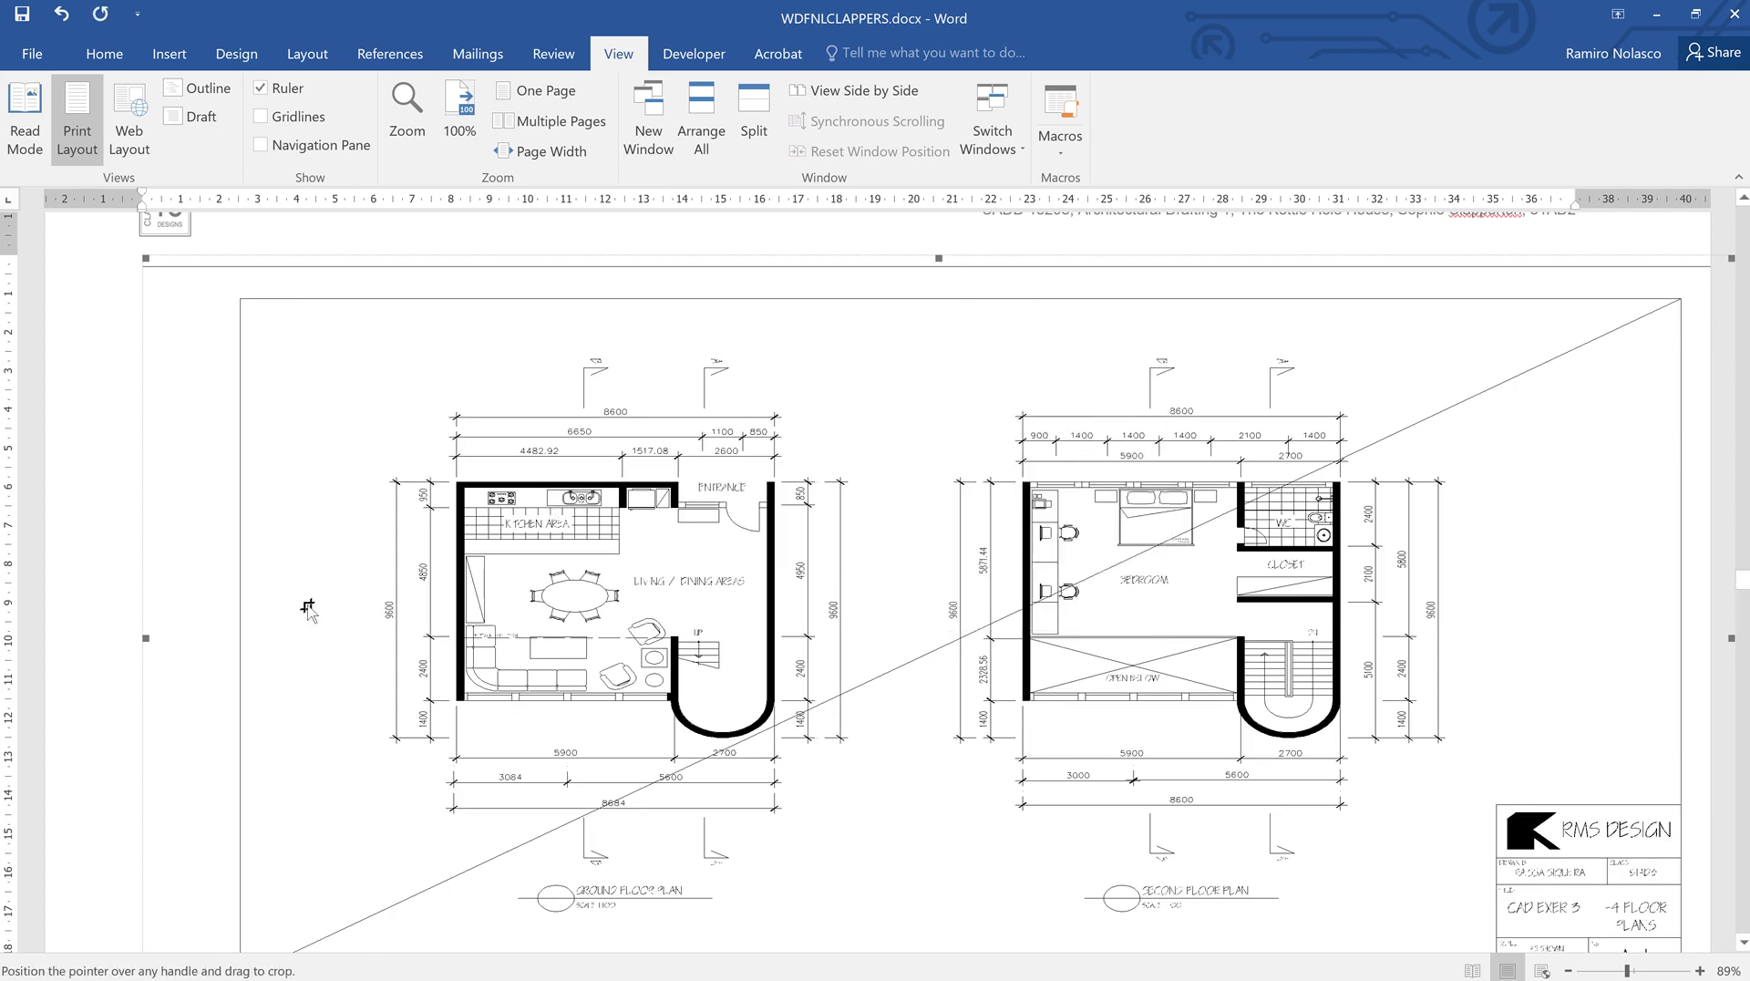
pyautogui.moveTo(145, 636); pyautogui.dragTo(207, 629)
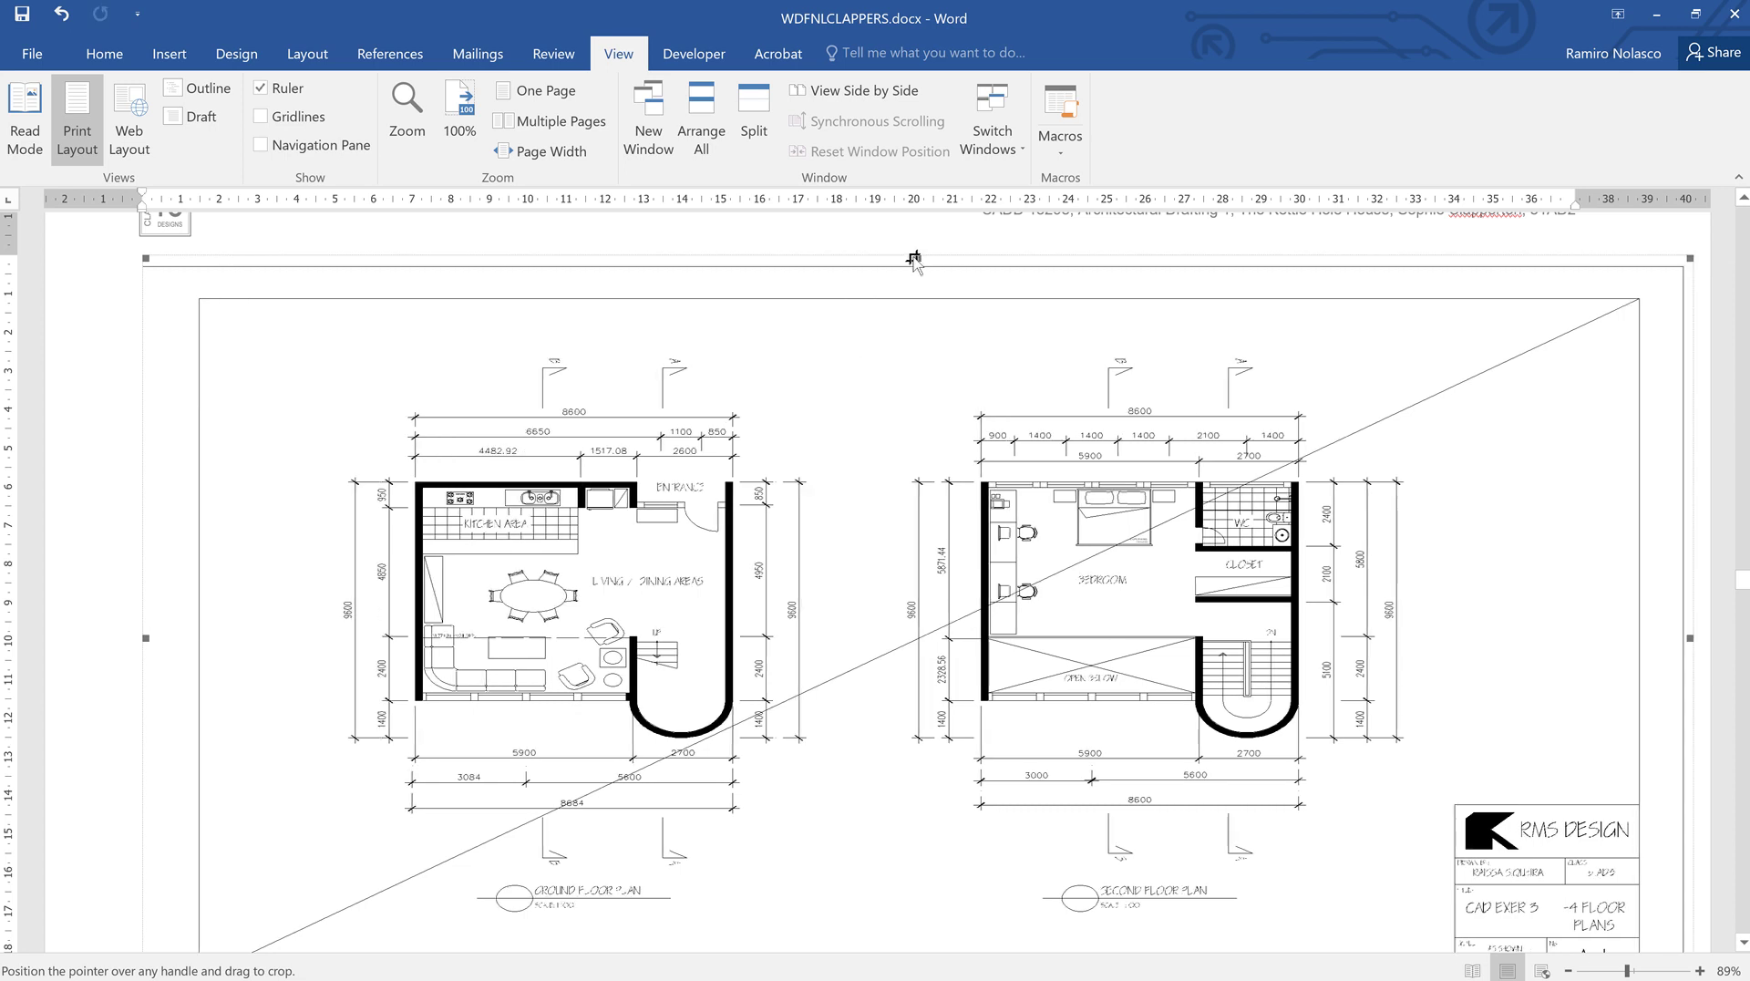
pyautogui.press('Escape')
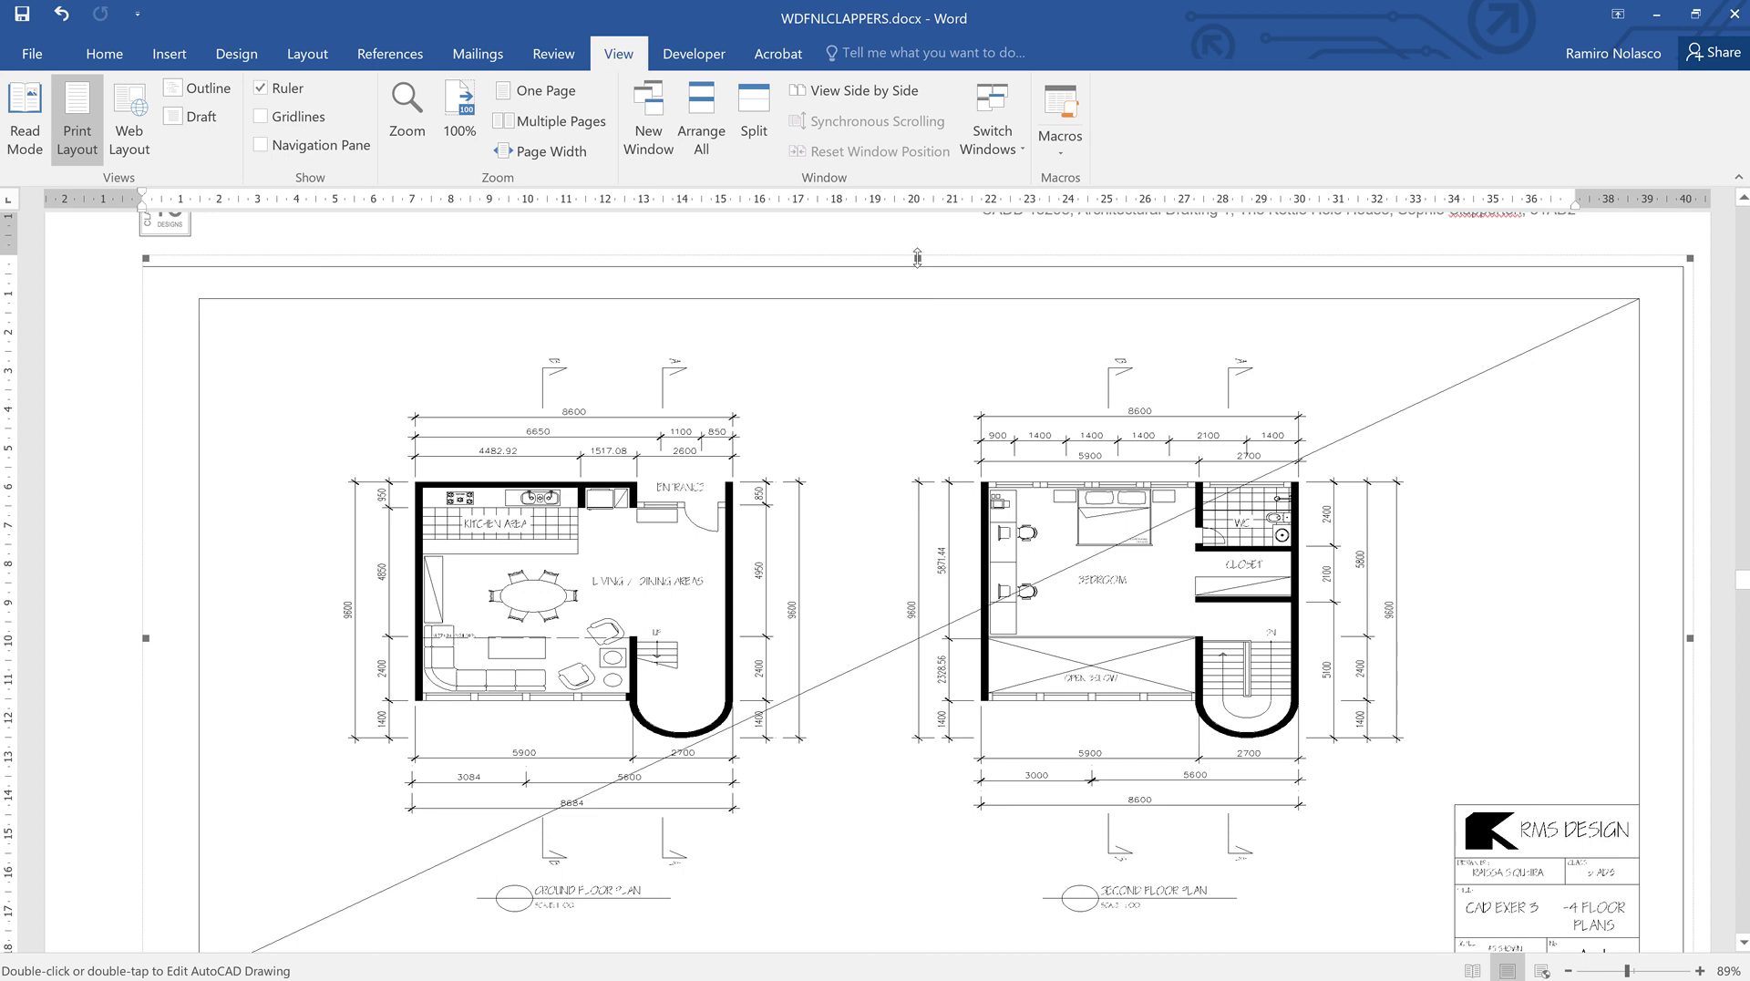
# - Crop the top, right and bottom edges of the drawing in close to the sheet border
pyautogui.rightClick(925, 275)
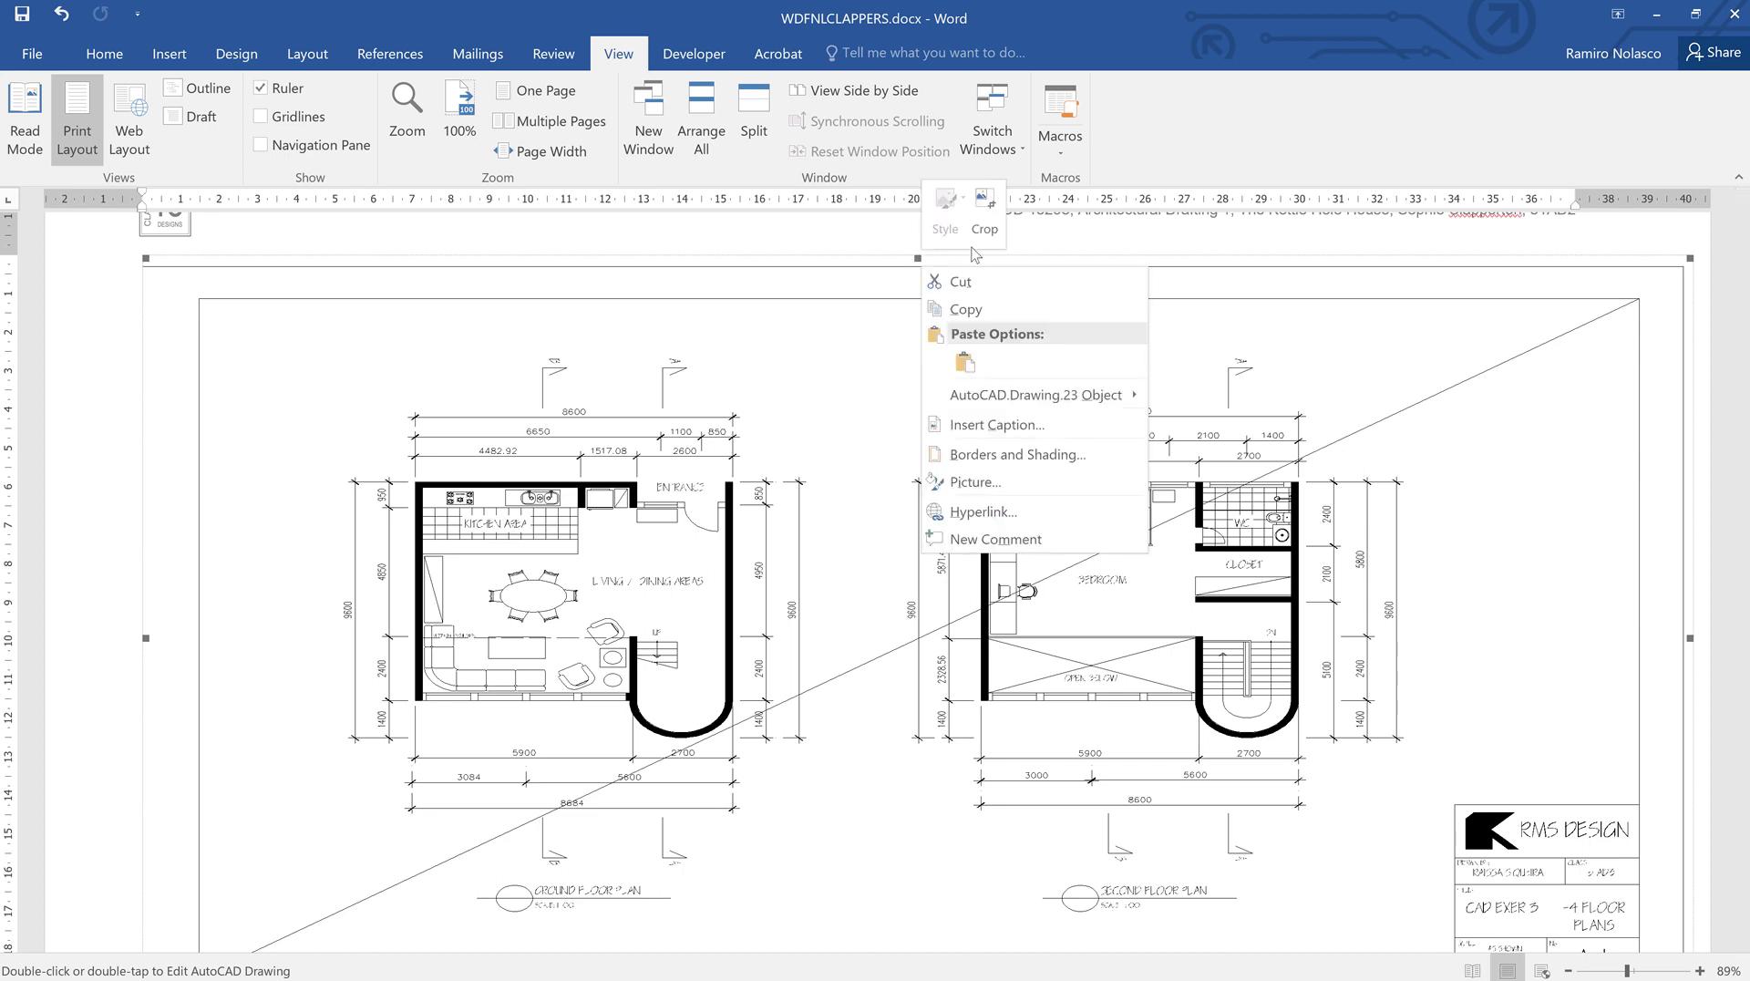
pyautogui.click(985, 215)
pyautogui.moveTo(918, 259); pyautogui.dragTo(919, 284)
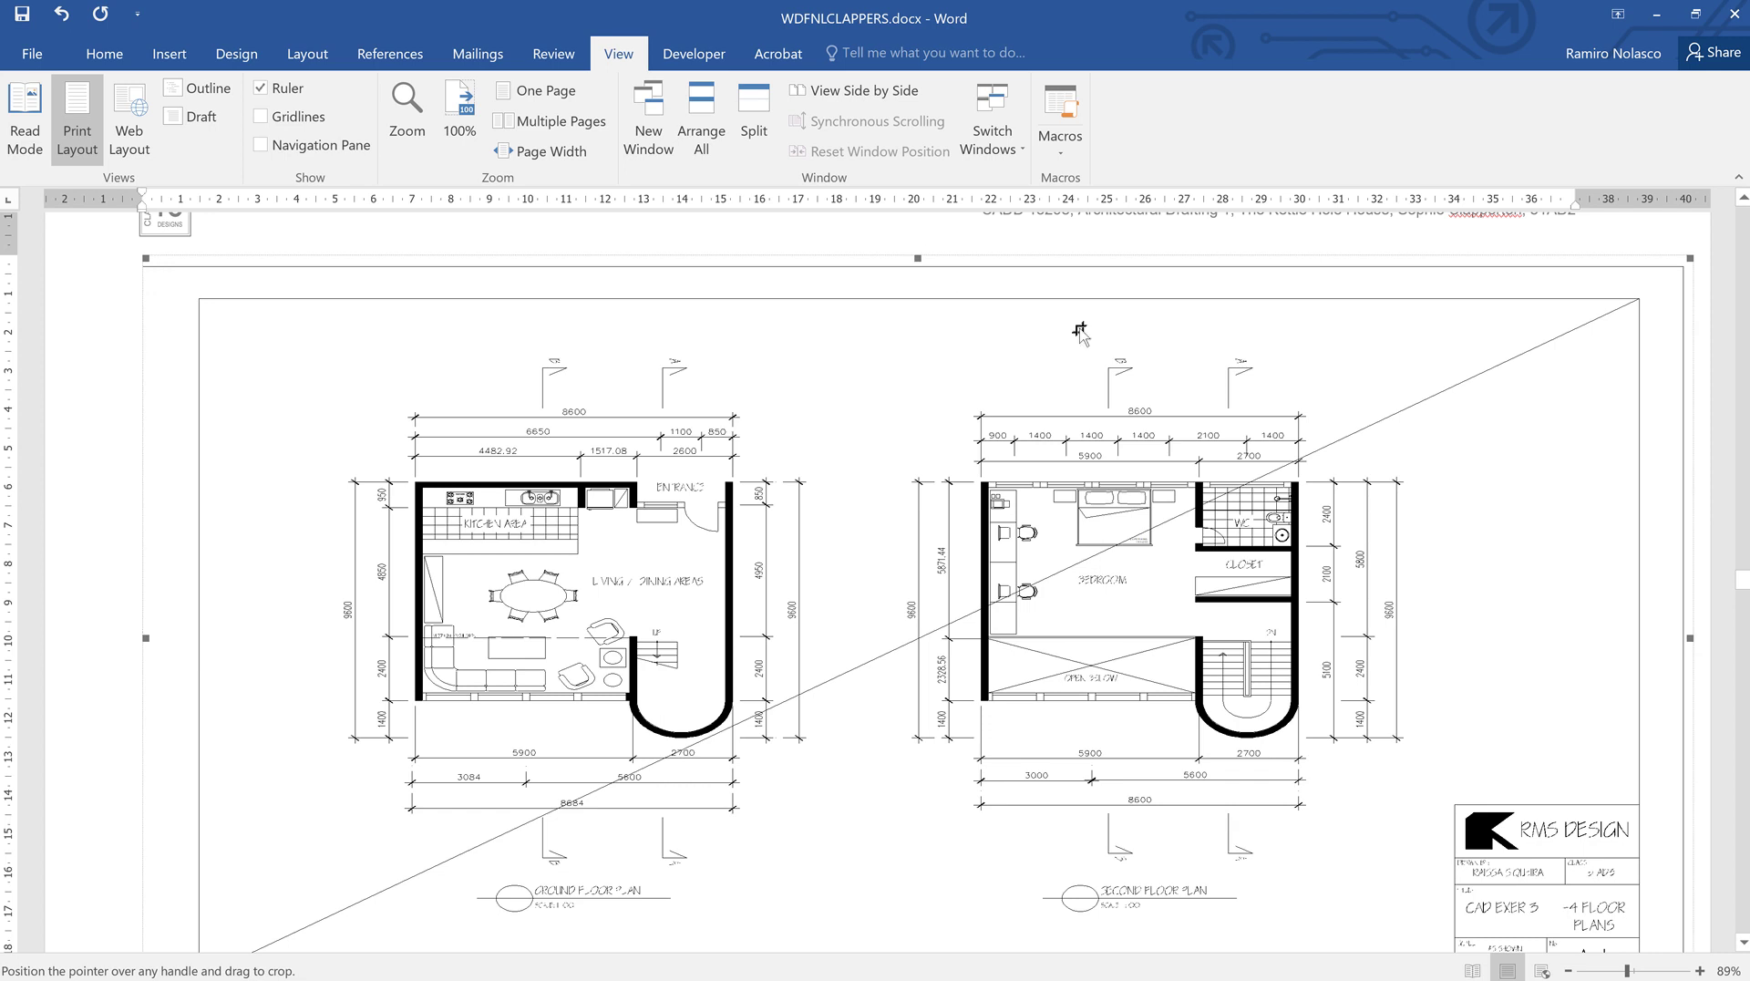
pyautogui.scroll(-3, 1074, 324)
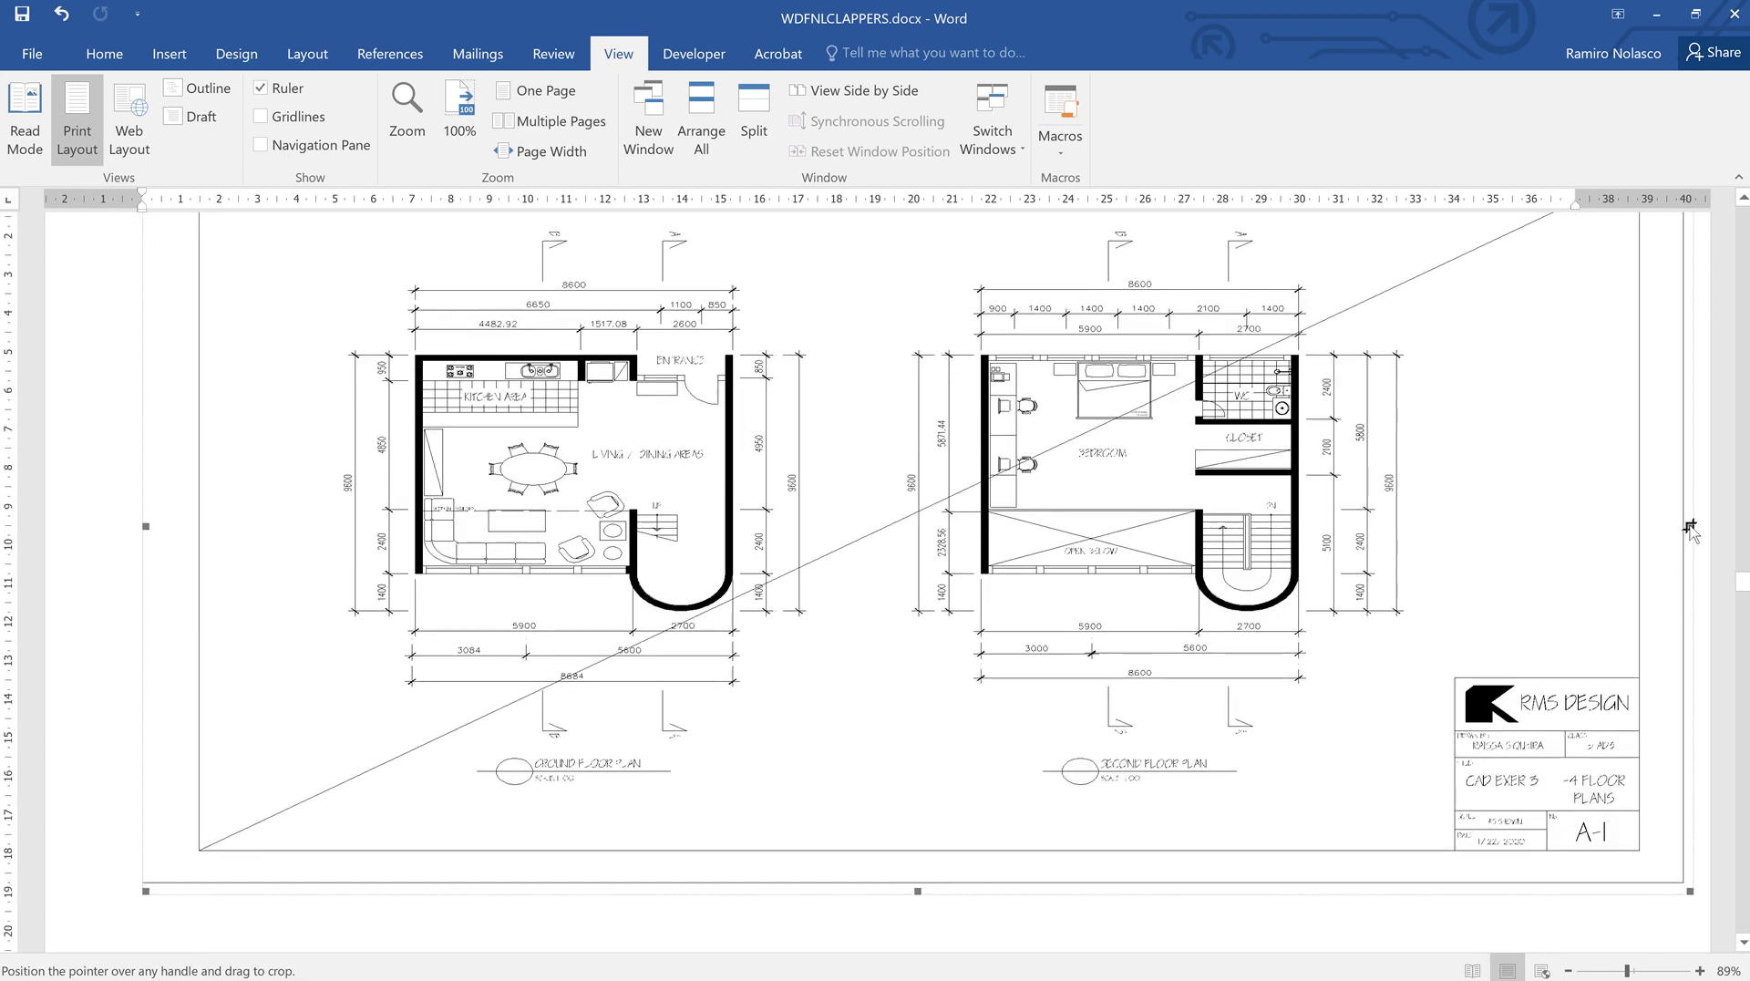
pyautogui.moveTo(1690, 529); pyautogui.dragTo(1659, 594)
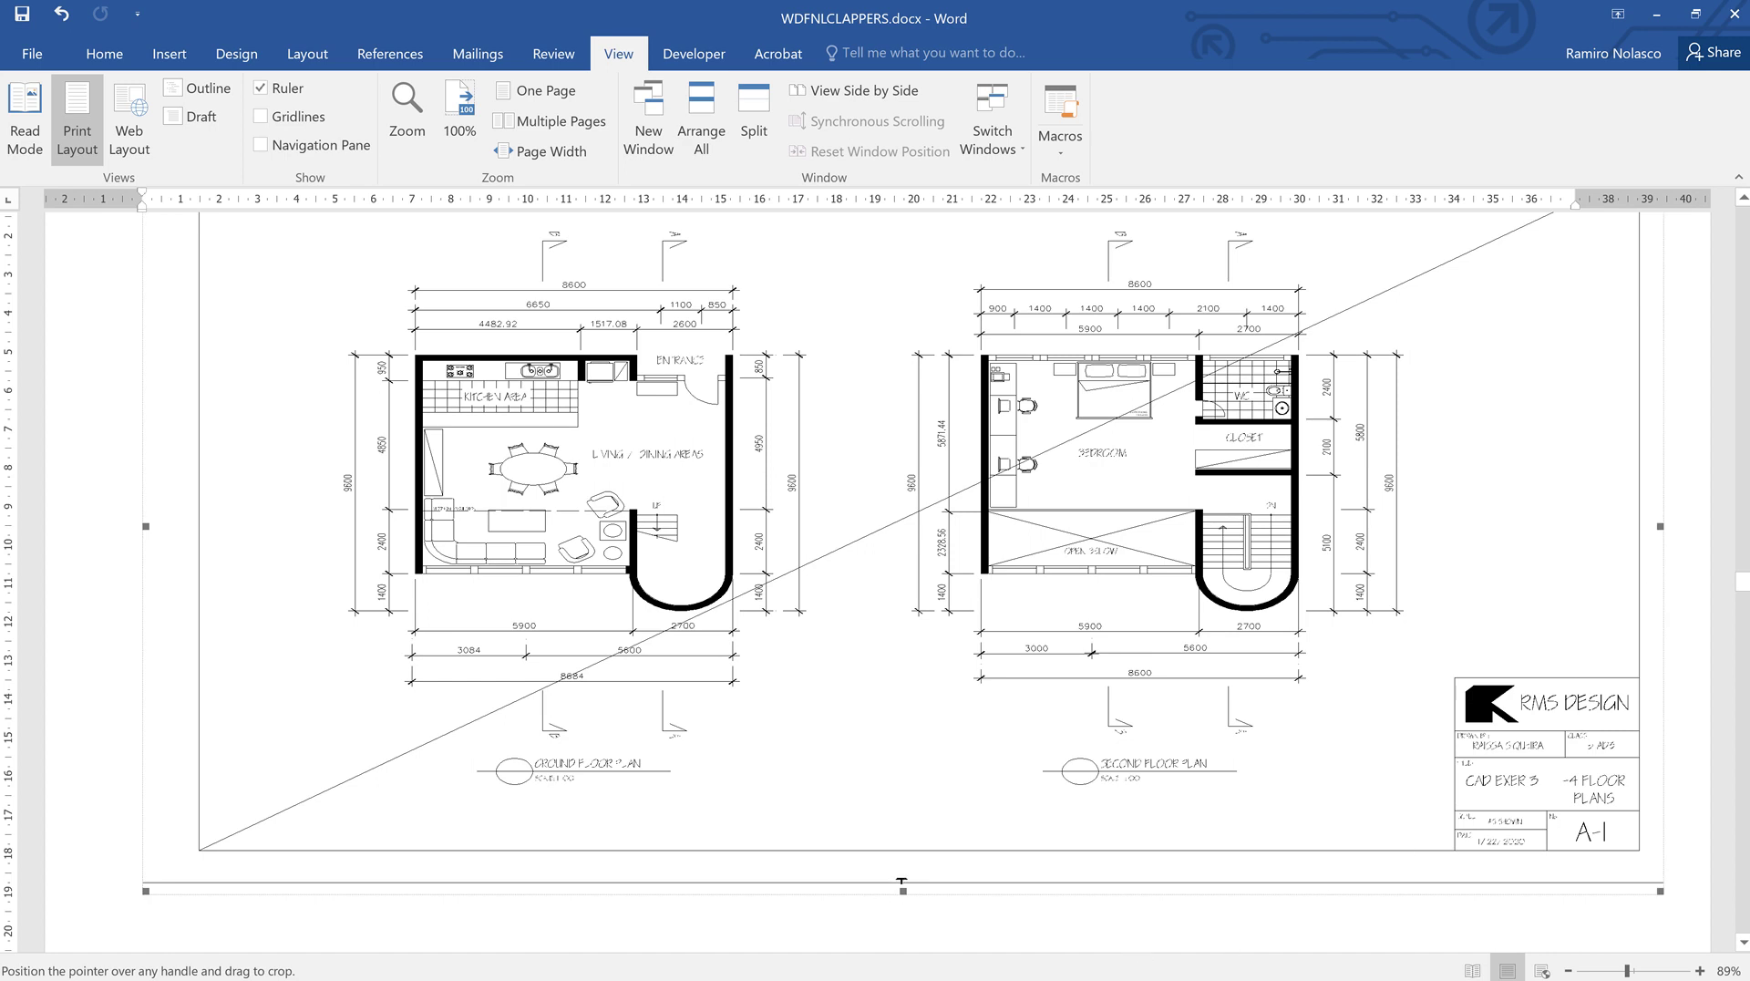
pyautogui.moveTo(901, 881); pyautogui.dragTo(905, 863)
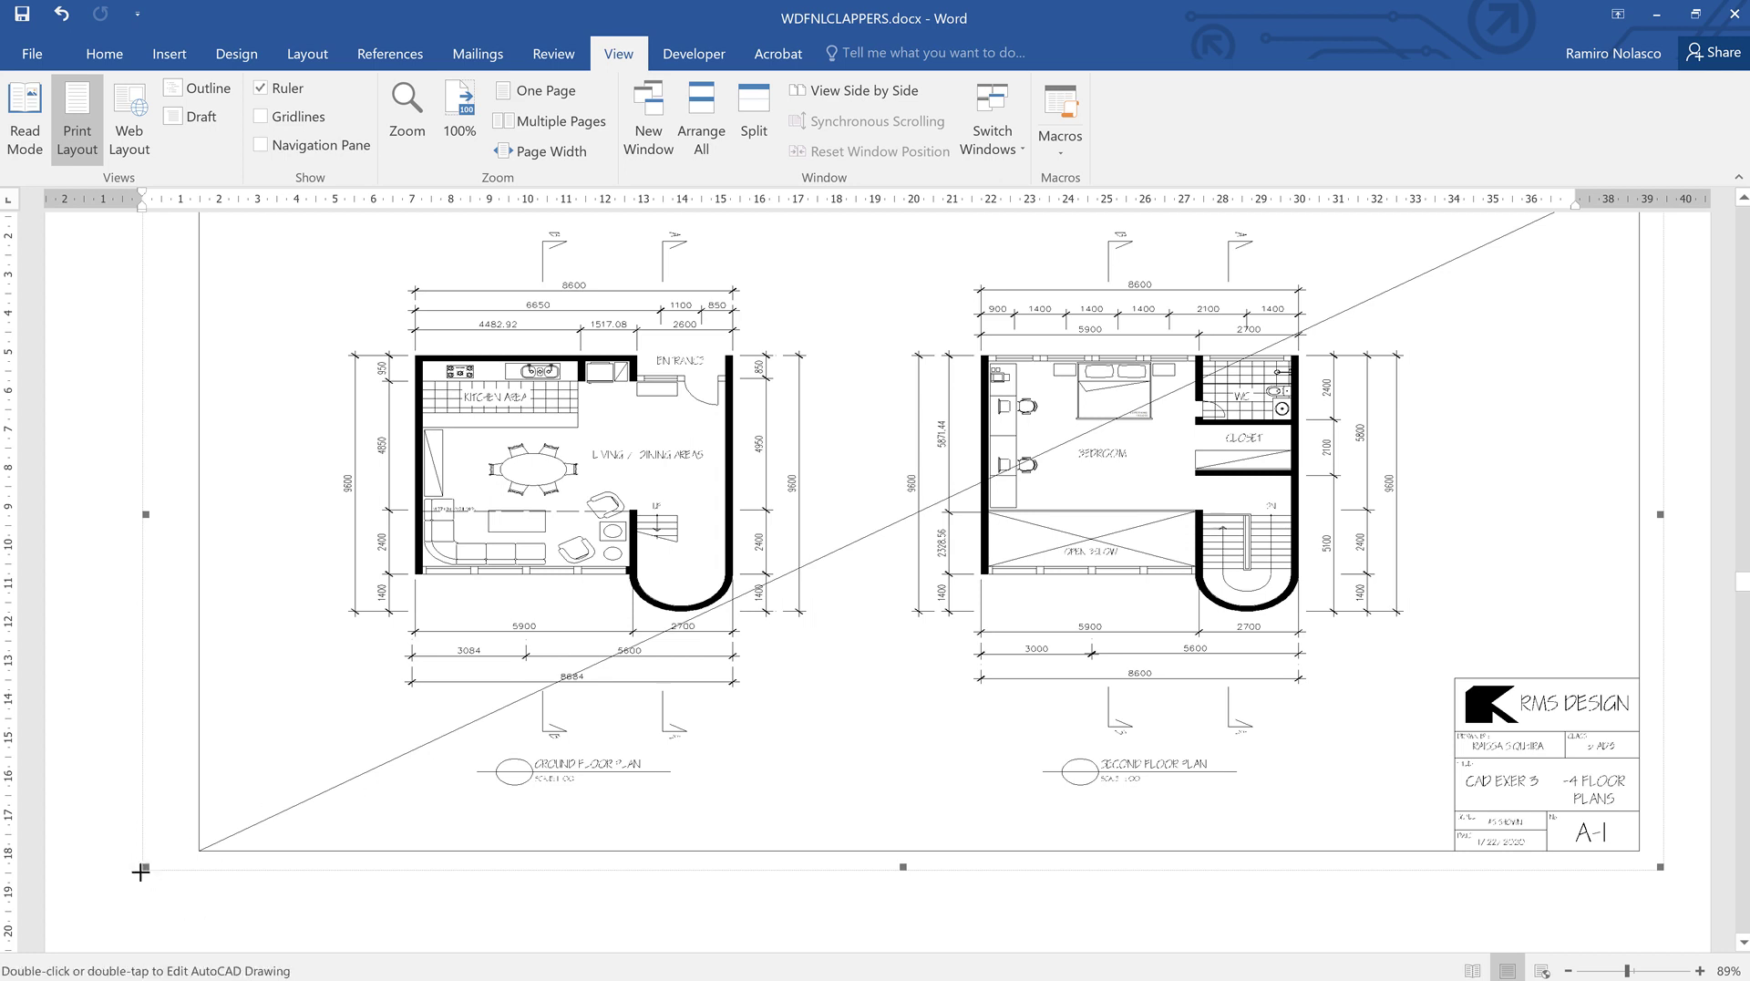
# - Shrink the cropped drawing from its bottom-left corner, then stretch it taller from the bottom edge
pyautogui.moveTo(142, 870); pyautogui.dragTo(139, 890)
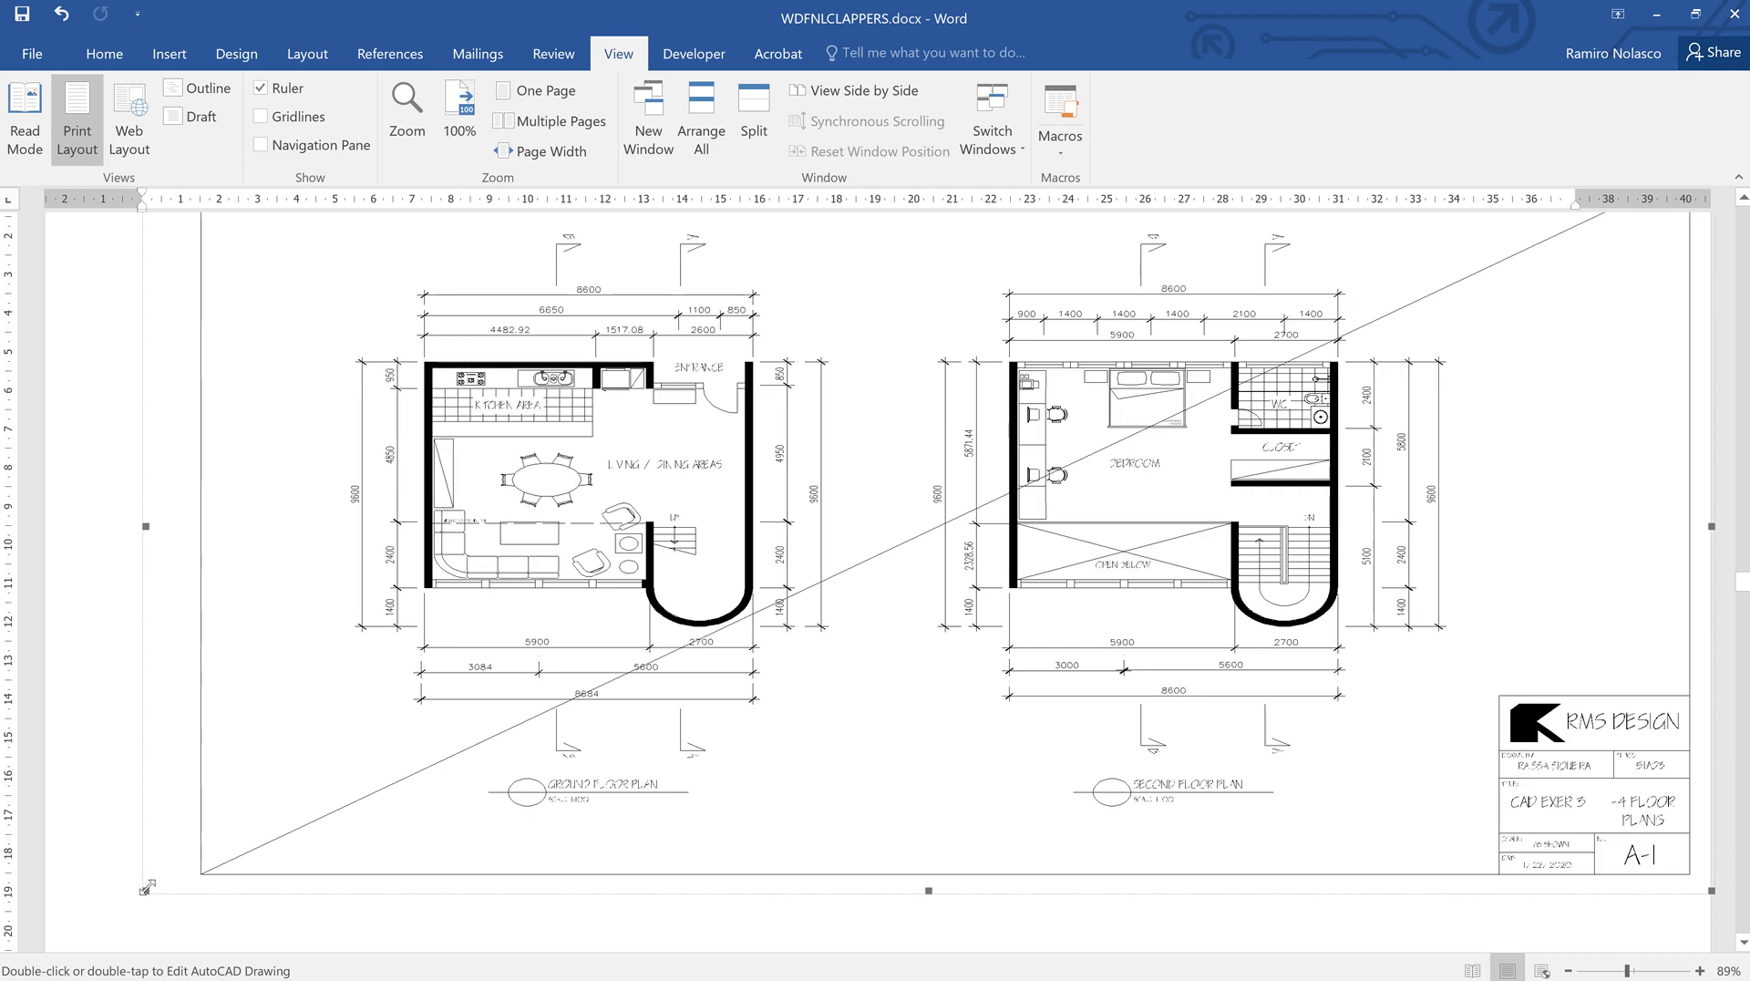
pyautogui.moveTo(149, 886)
pyautogui.mouseDown()
pyautogui.moveTo(204, 856)
pyautogui.moveTo(188, 836)
pyautogui.moveTo(222, 829)
pyautogui.mouseUp()
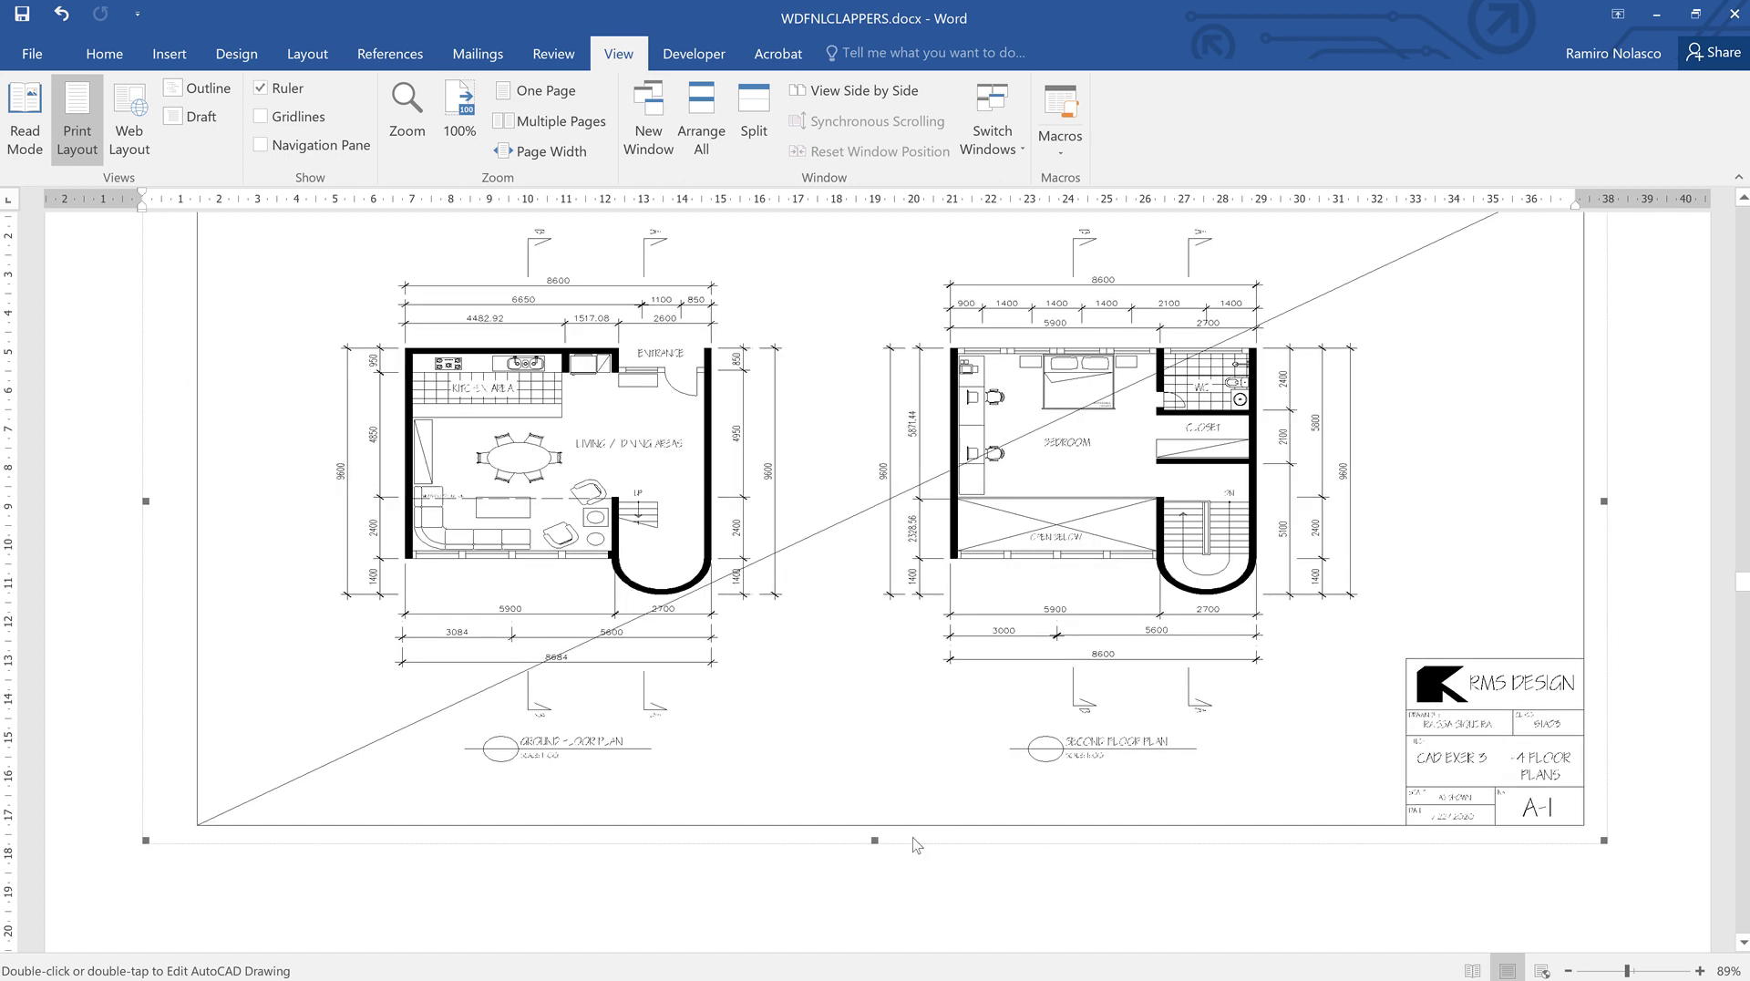
pyautogui.moveTo(875, 840); pyautogui.dragTo(877, 906)
pyautogui.scroll(4, 919, 768)
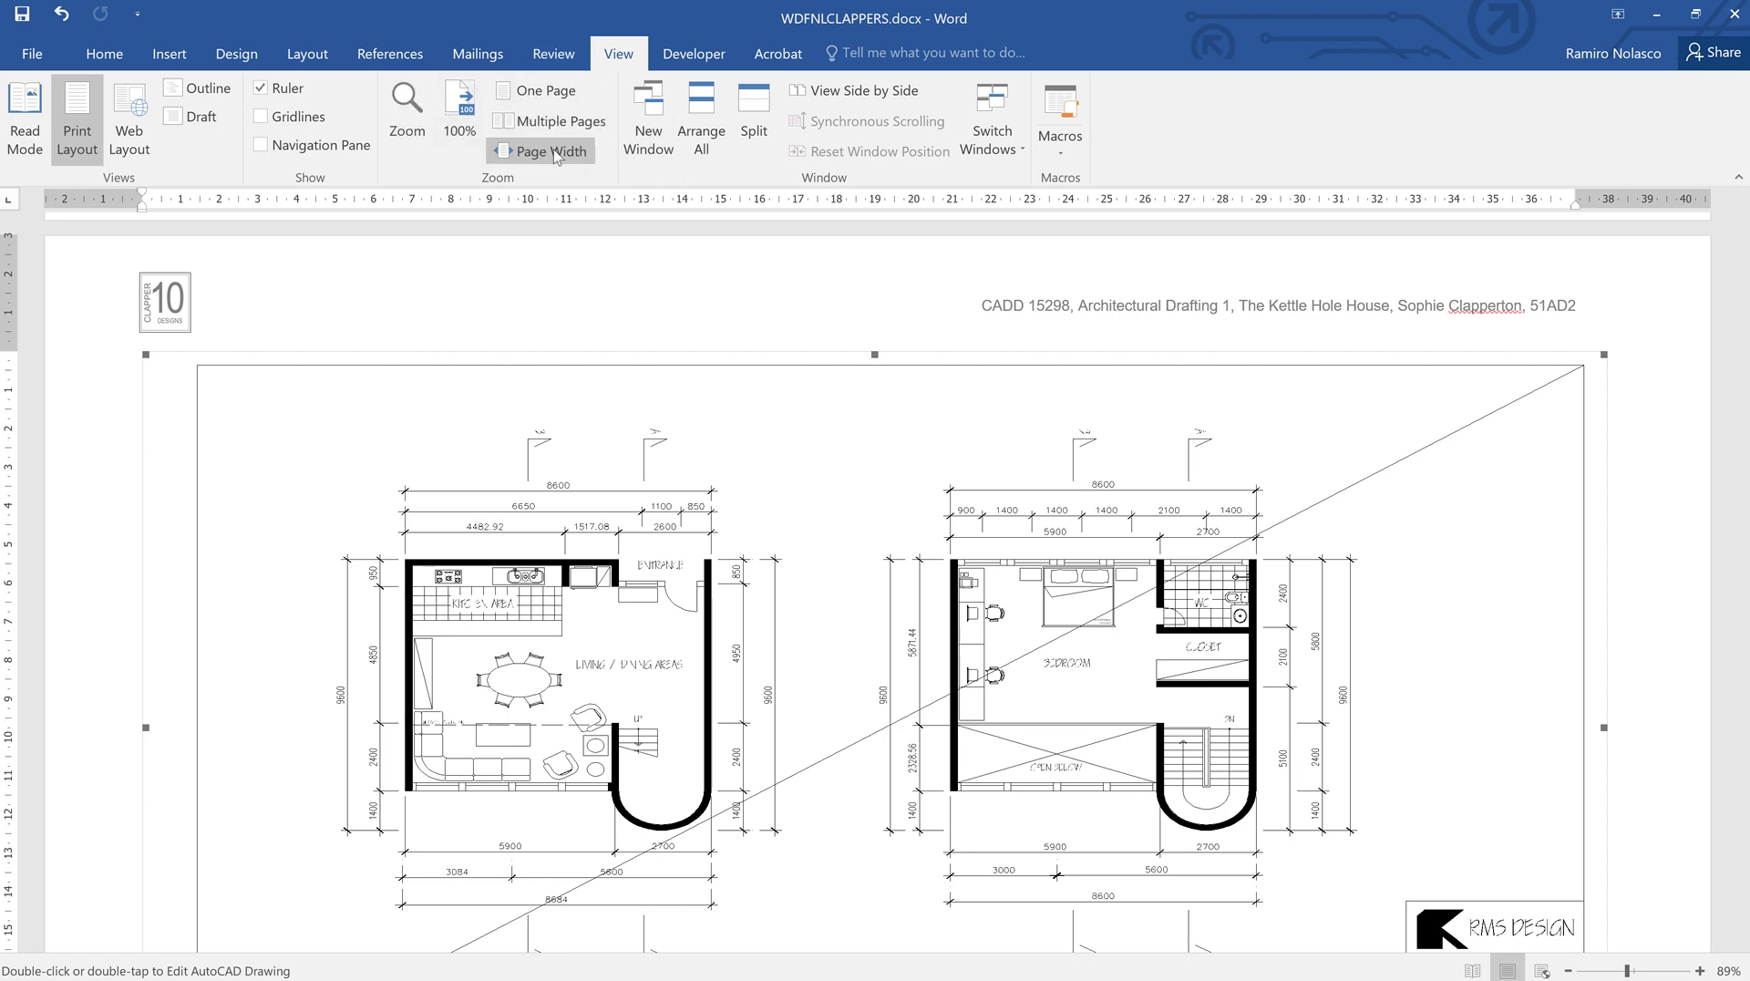
# - In One Page view, stretch the drawing down toward the page bottom, then switch windows with Alt+Tab
pyautogui.click(545, 92)
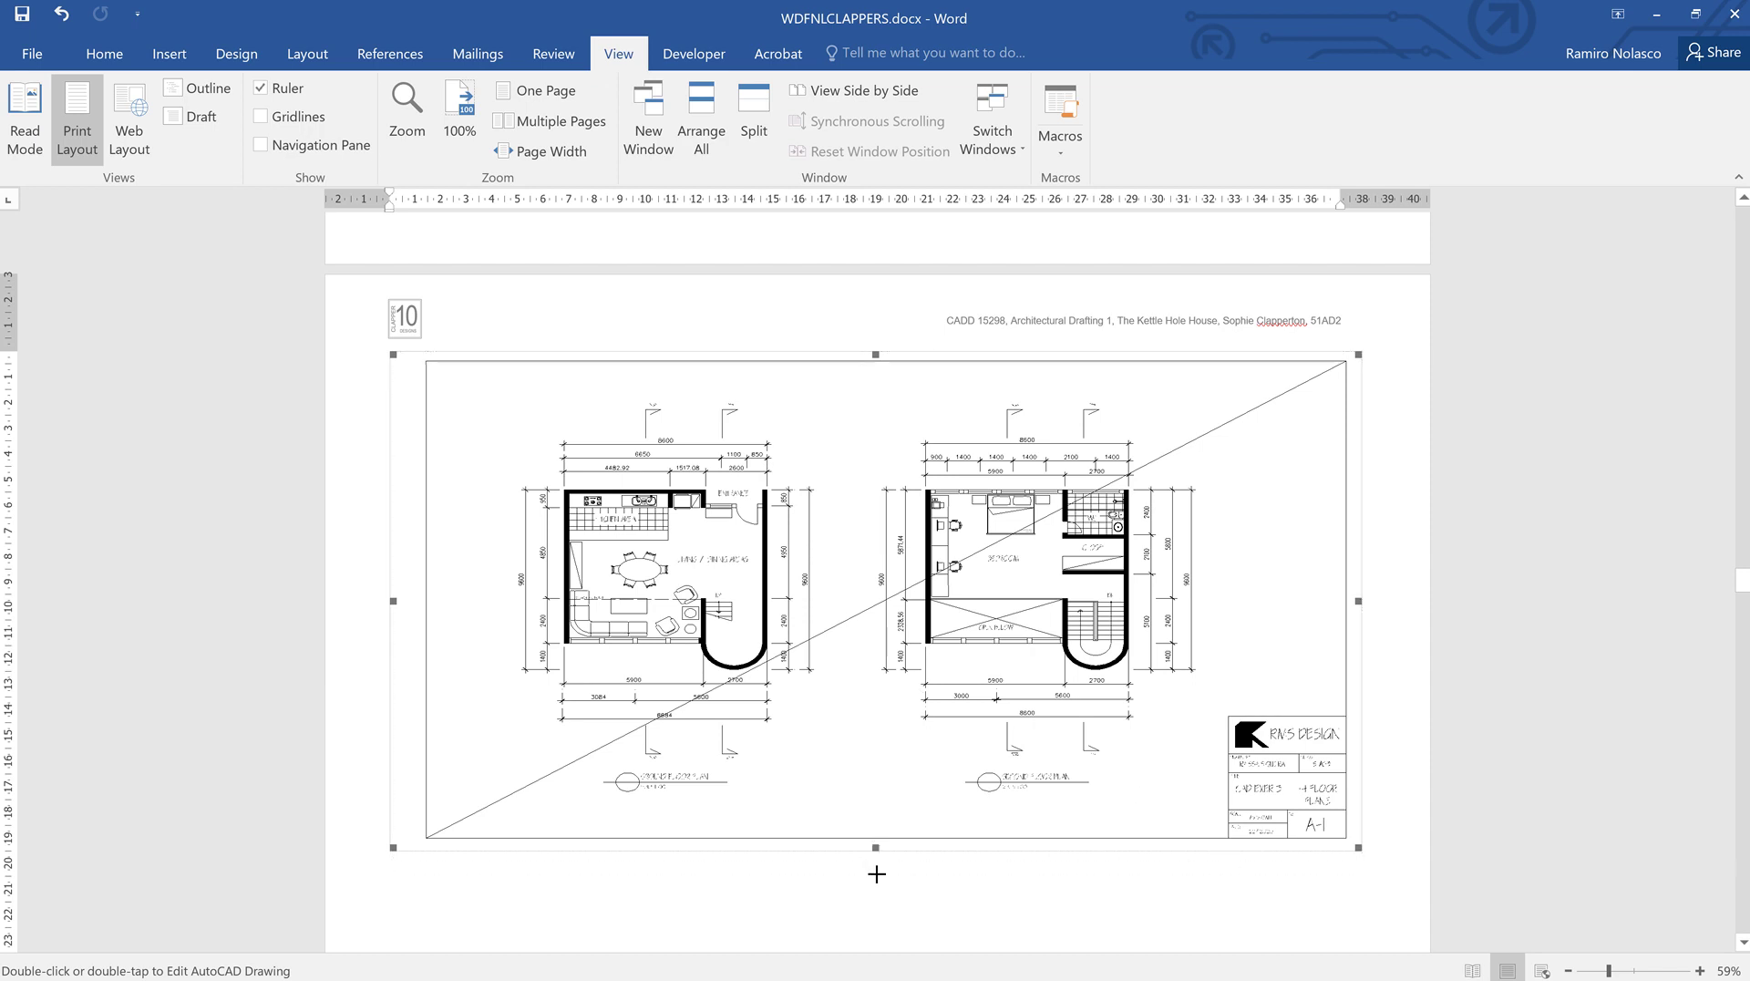
pyautogui.moveTo(876, 847); pyautogui.dragTo(877, 873)
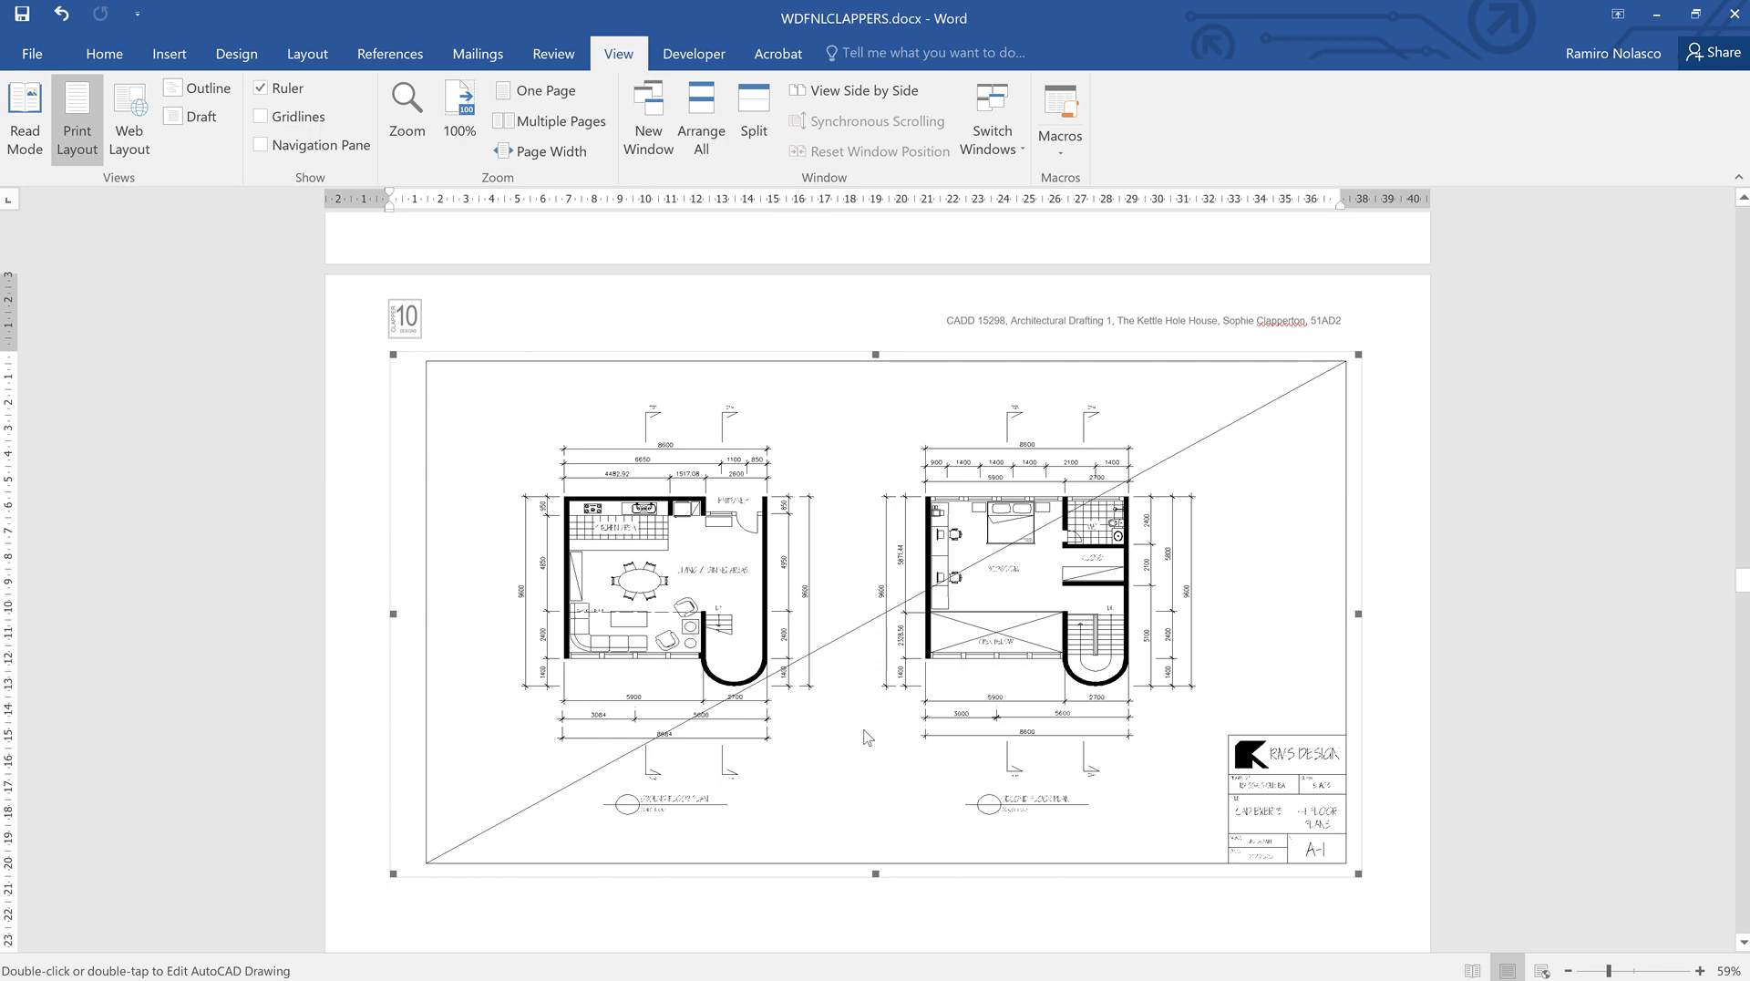
pyautogui.moveTo(876, 873)
pyautogui.mouseDown()
pyautogui.moveTo(877, 919)
pyautogui.moveTo(877, 902)
pyautogui.mouseUp()
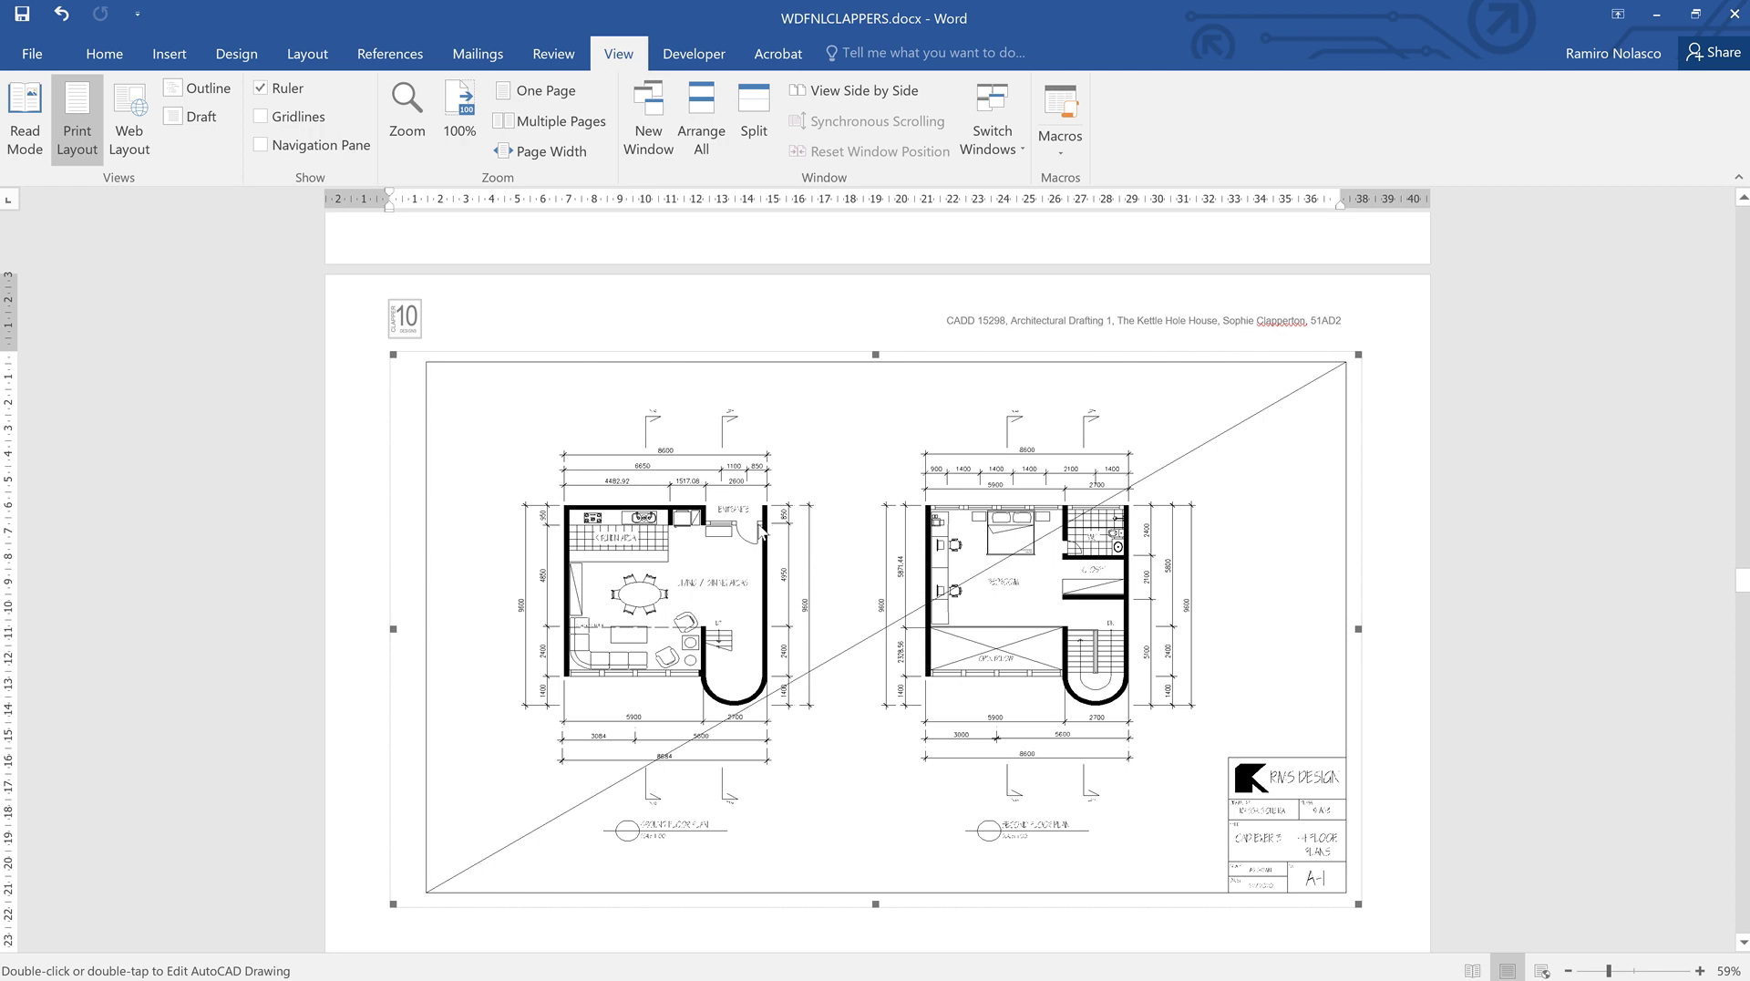
pyautogui.hotkey('alt', 'Tab')
pyautogui.hotkey('alt', 'Tab')
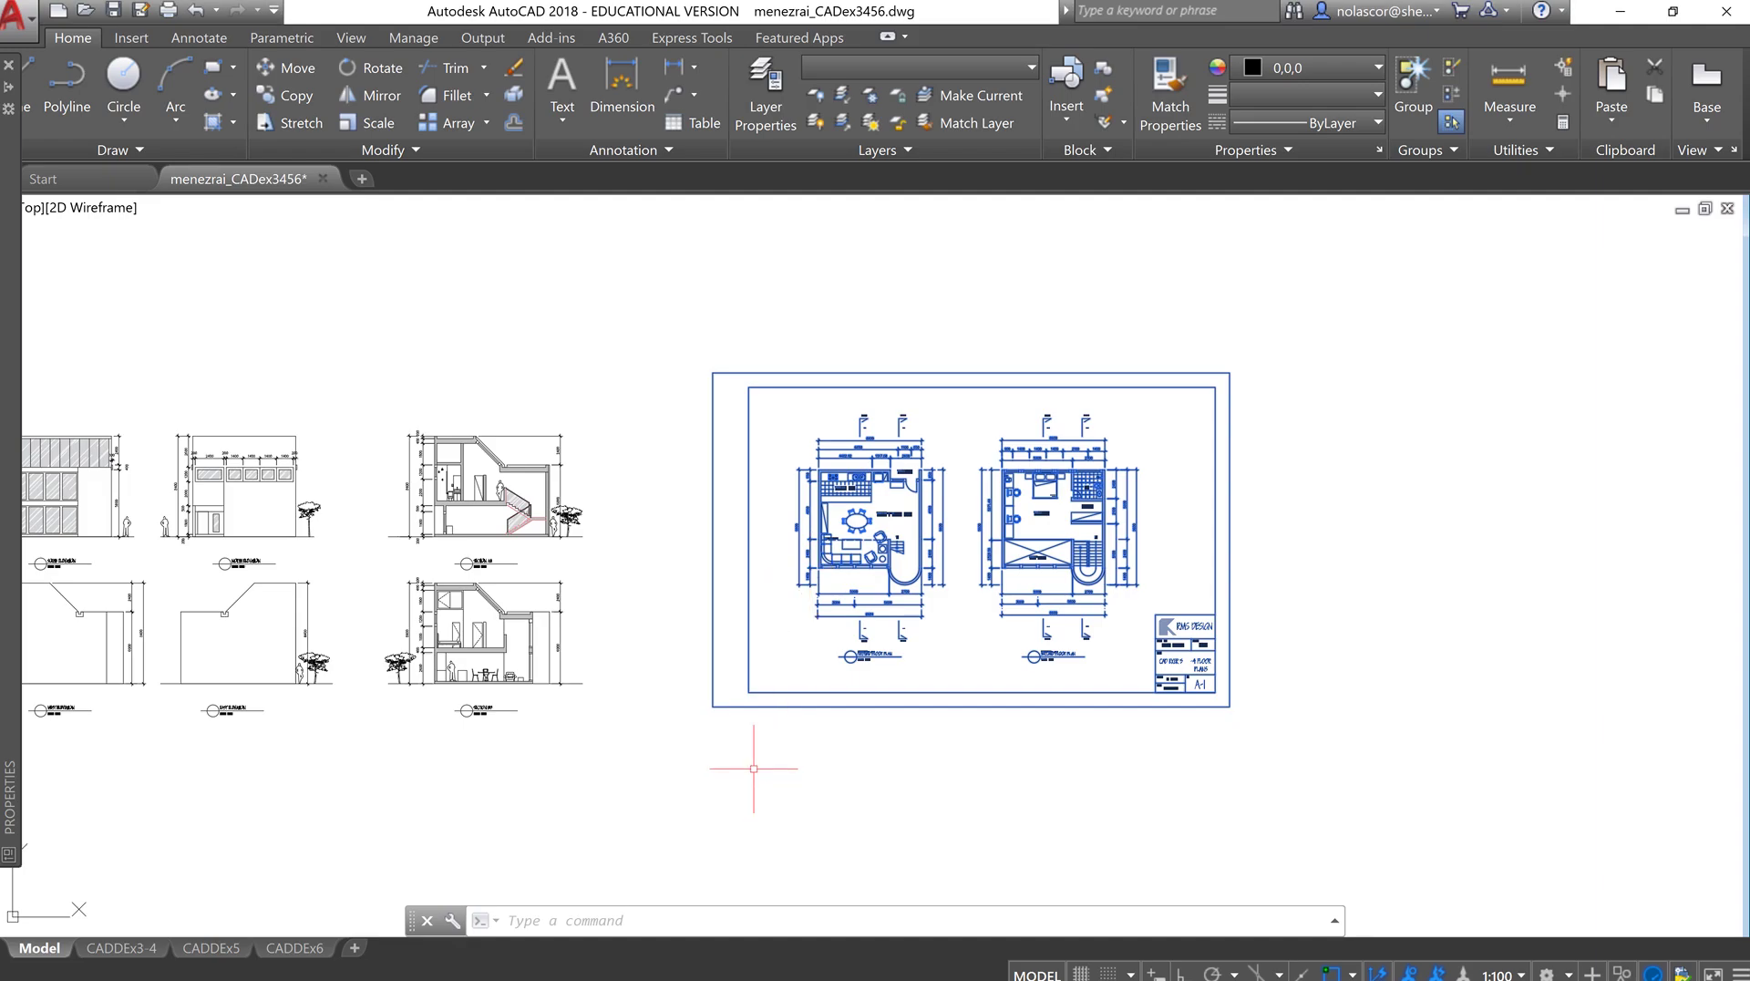
# - Zoom in on the A-1 sheet showing the ground and second floor plans
pyautogui.scroll(2, 1101, 645)
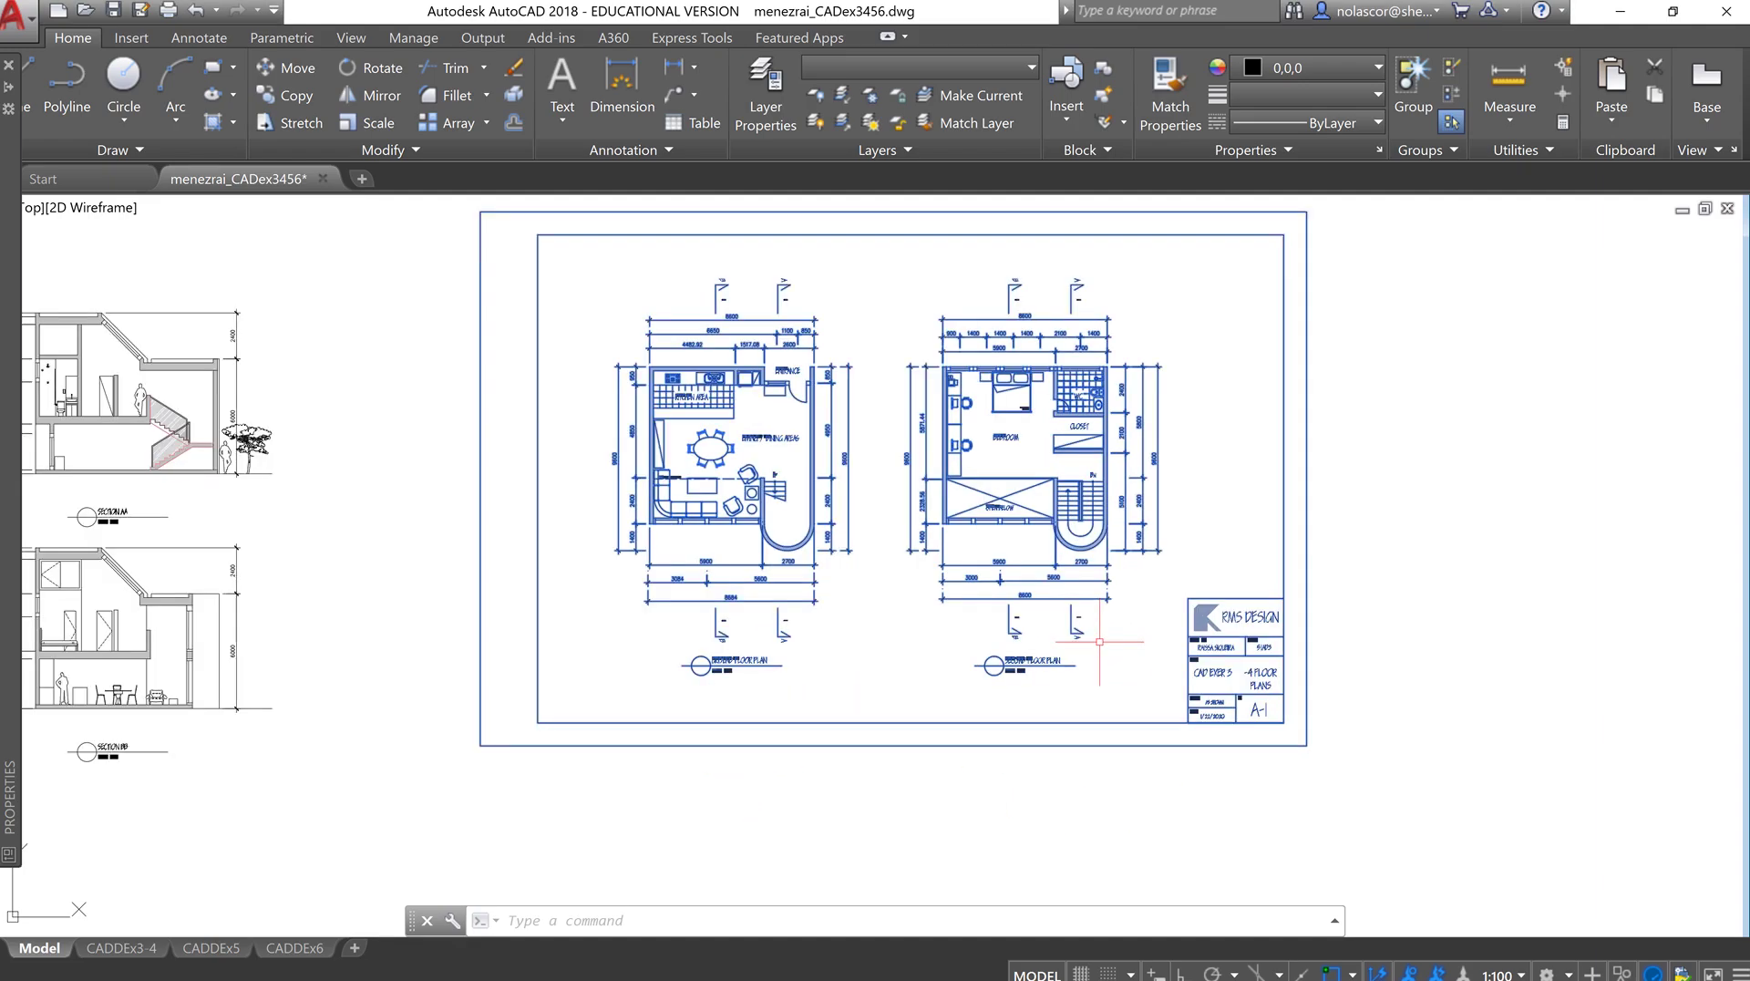